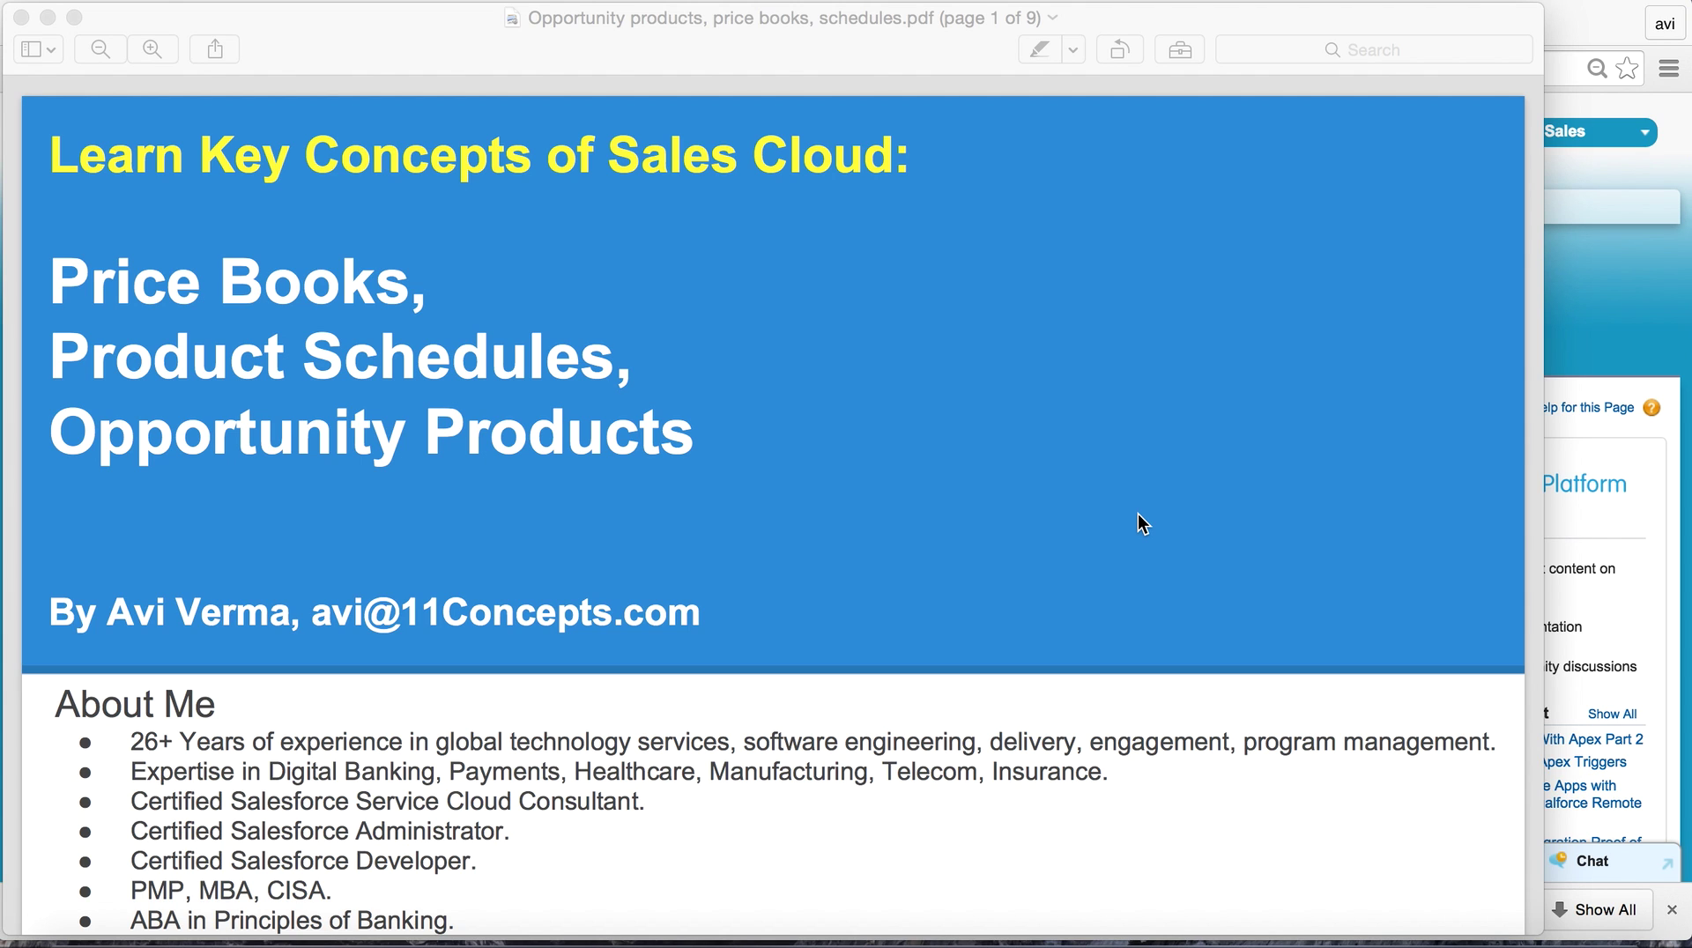
# Step: Scroll the course PDF from the title slide to page 3's product, price and quantity list
pyautogui.scroll(-5, 1137, 514)
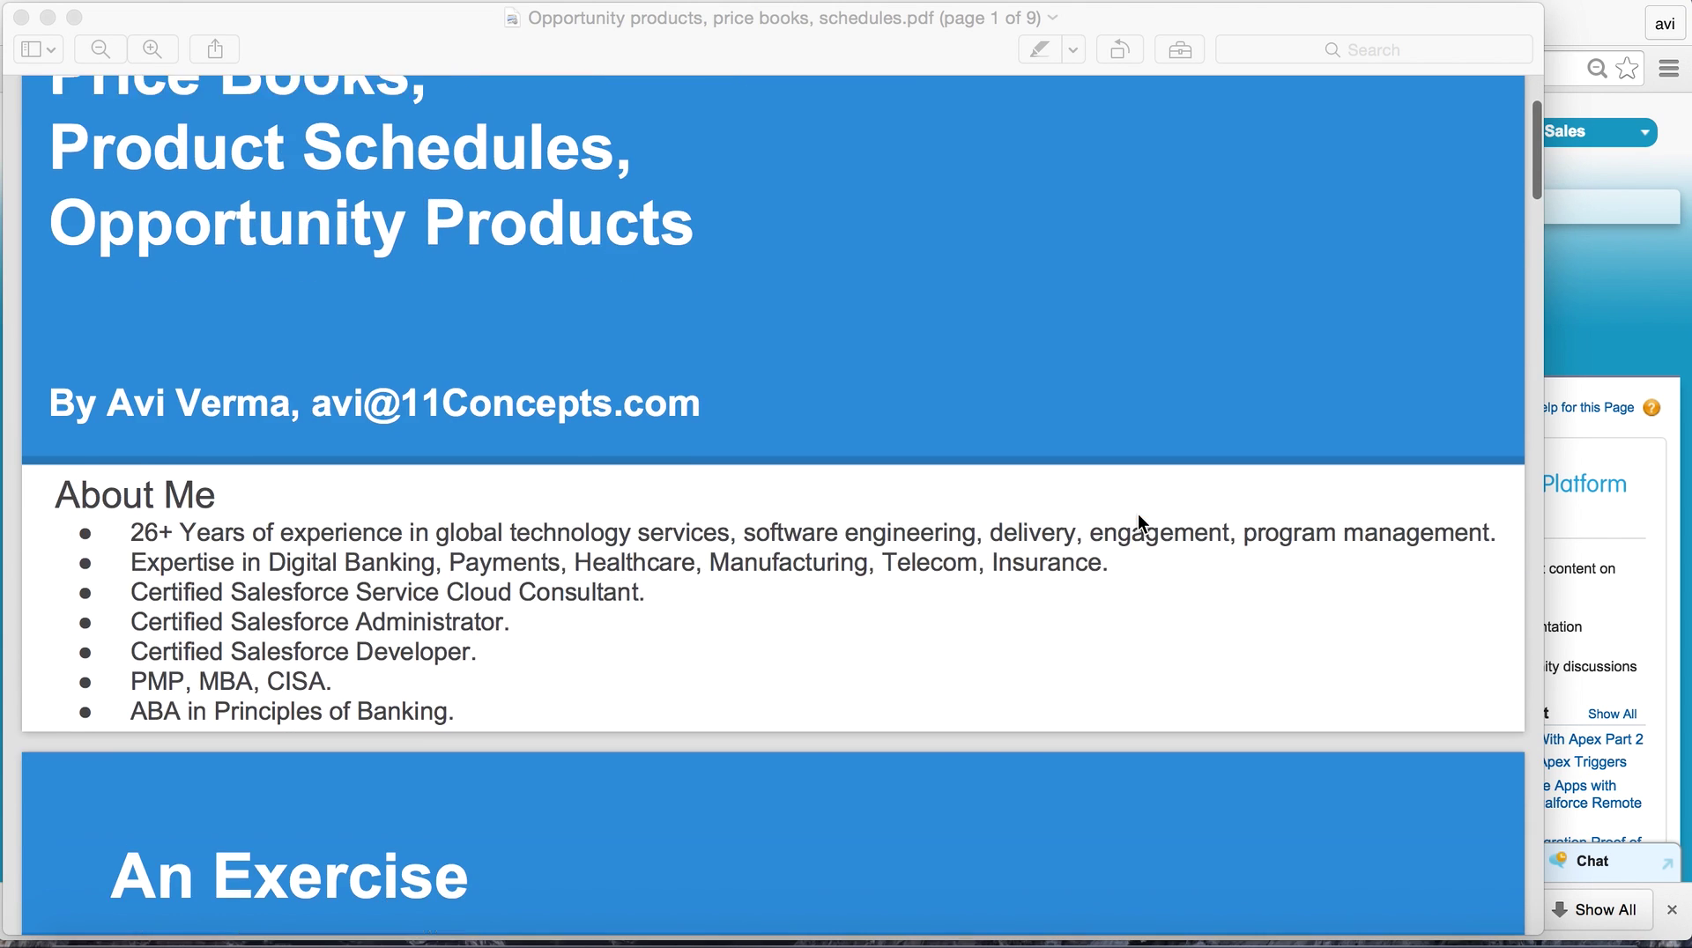
pyautogui.scroll(-10, 1138, 514)
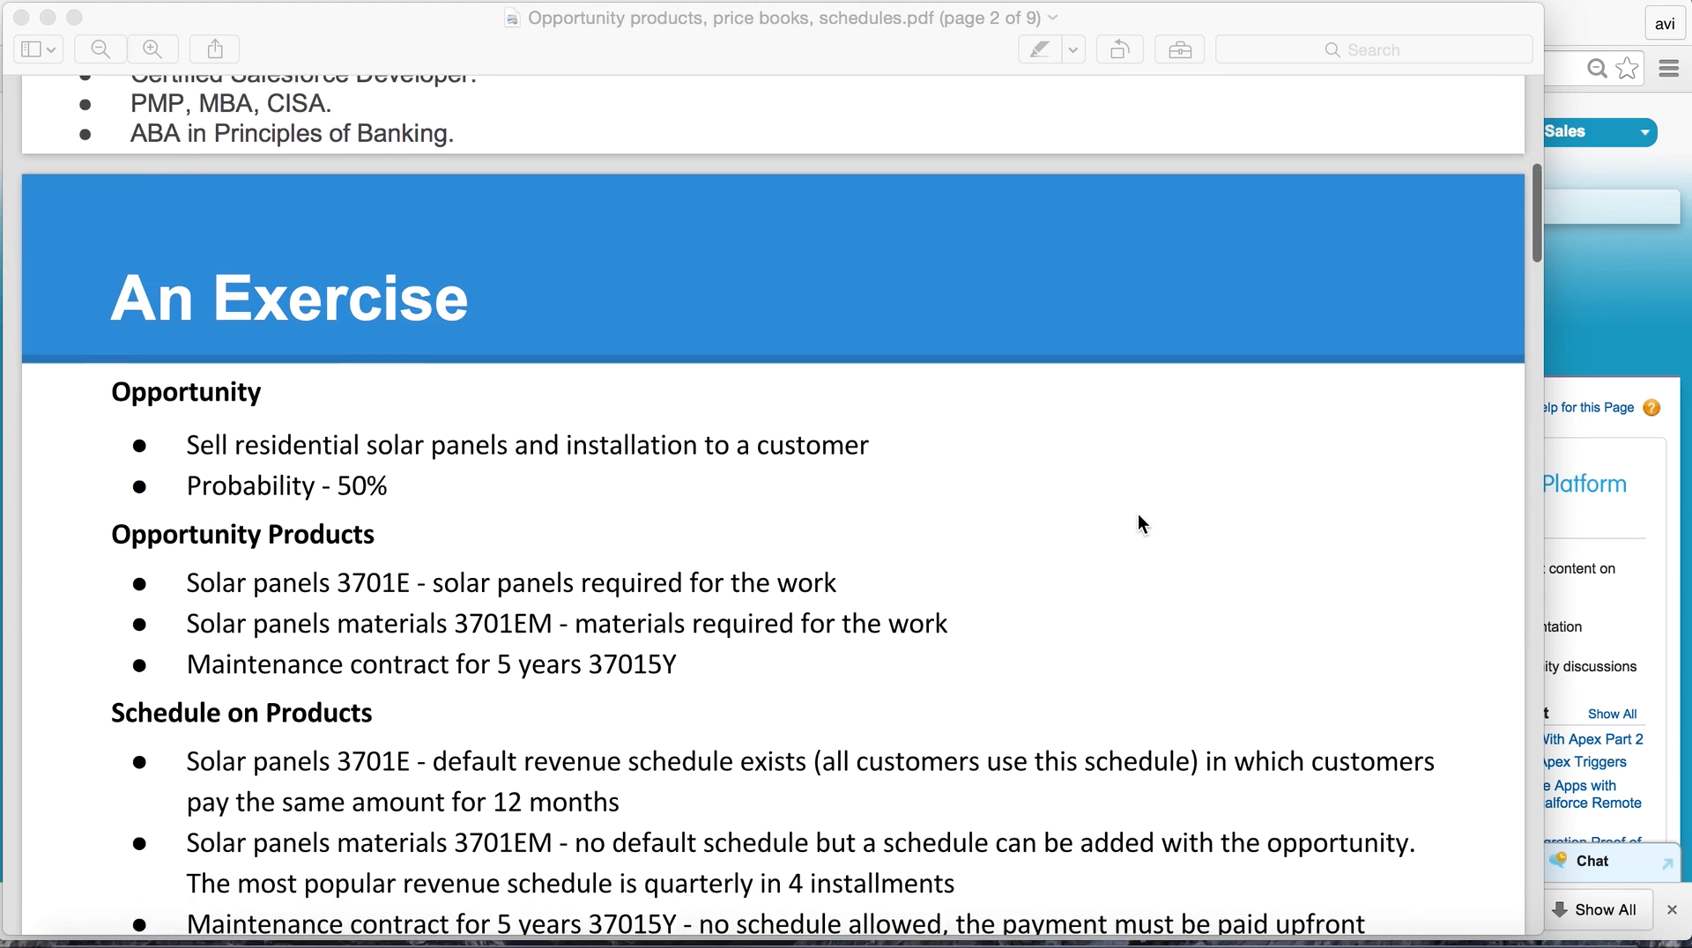
pyautogui.scroll(-1, 1138, 514)
pyautogui.scroll(3, 1138, 514)
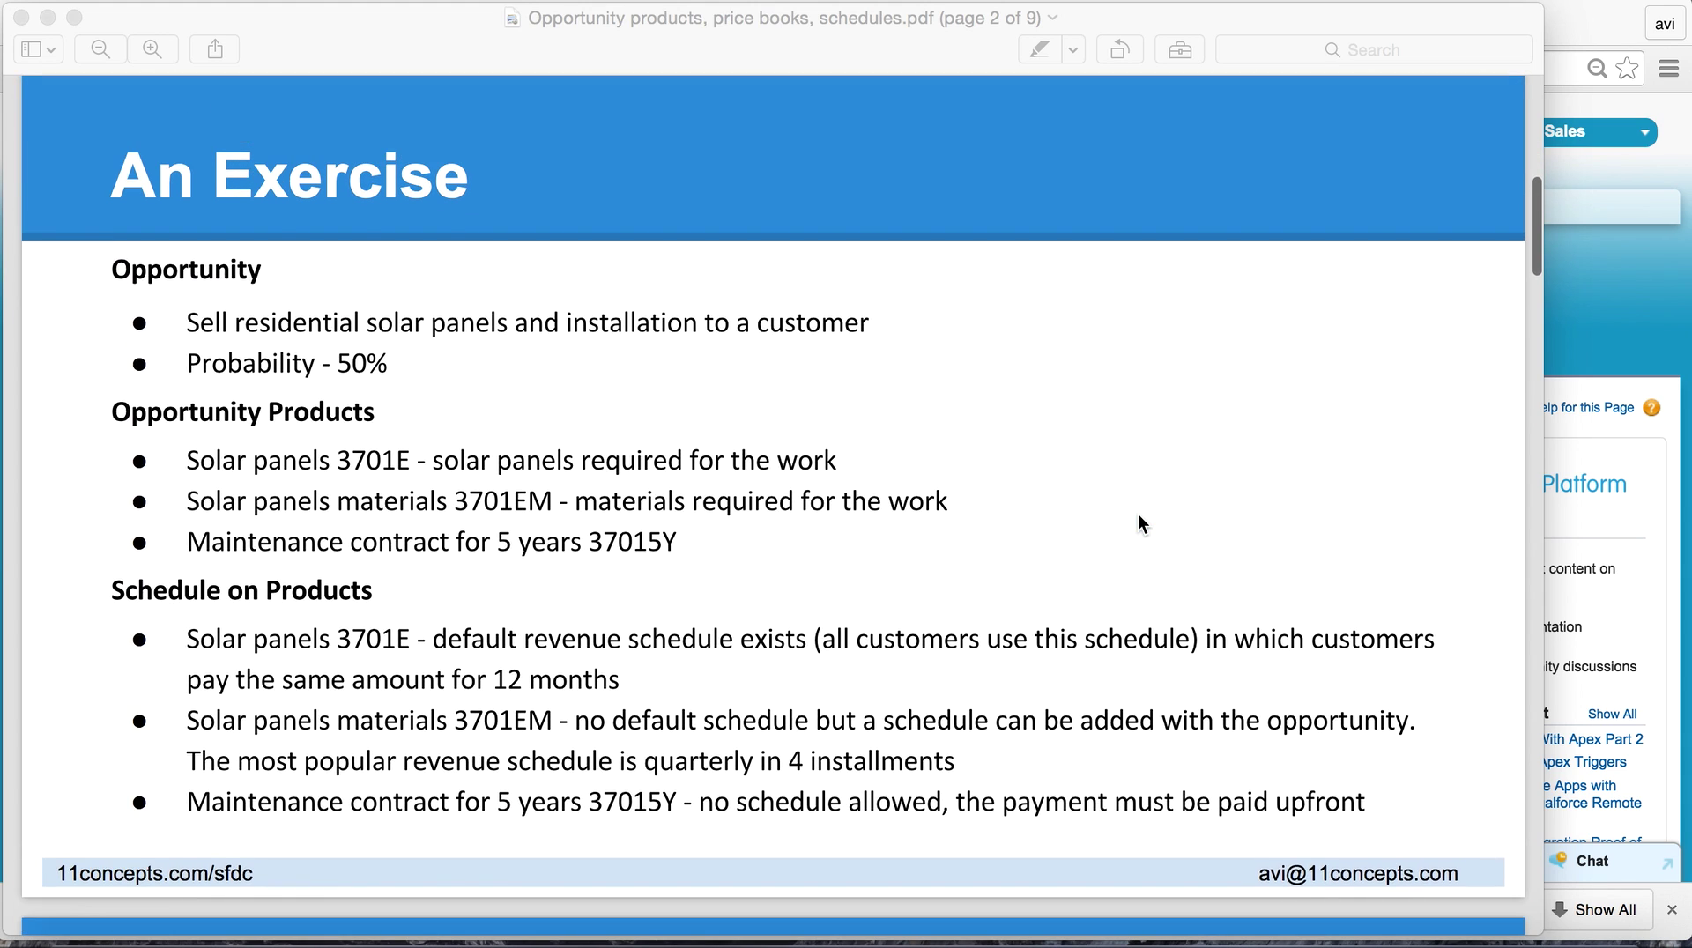
pyautogui.scroll(-1, 1139, 514)
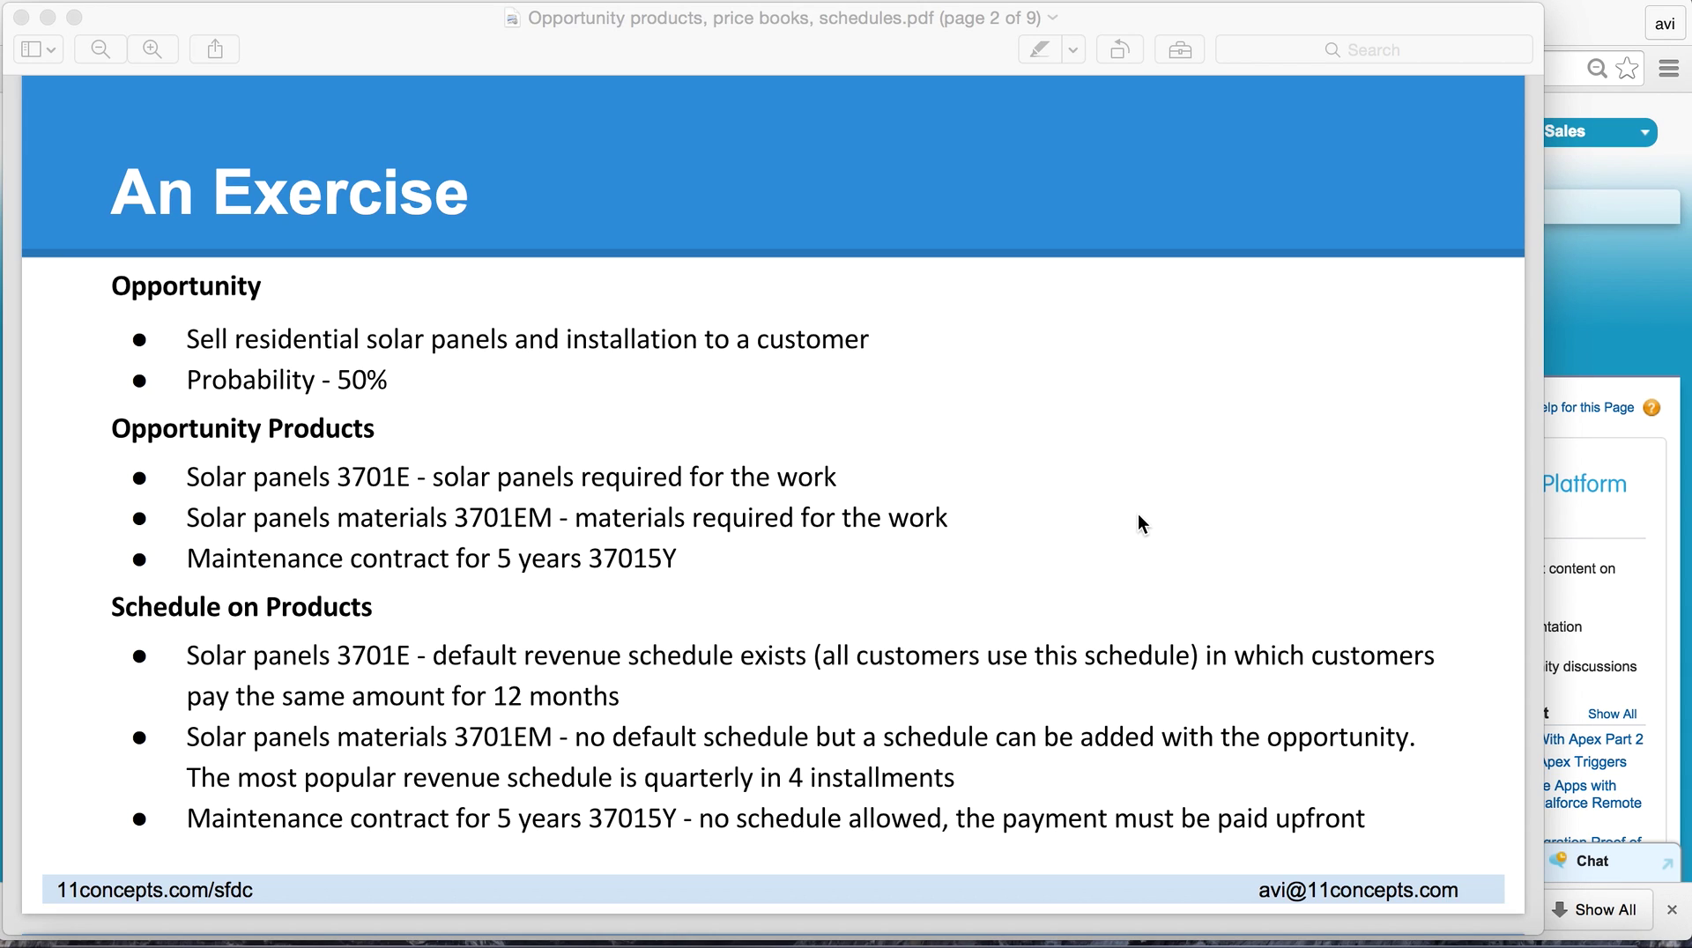
pyautogui.scroll(-5, 1138, 515)
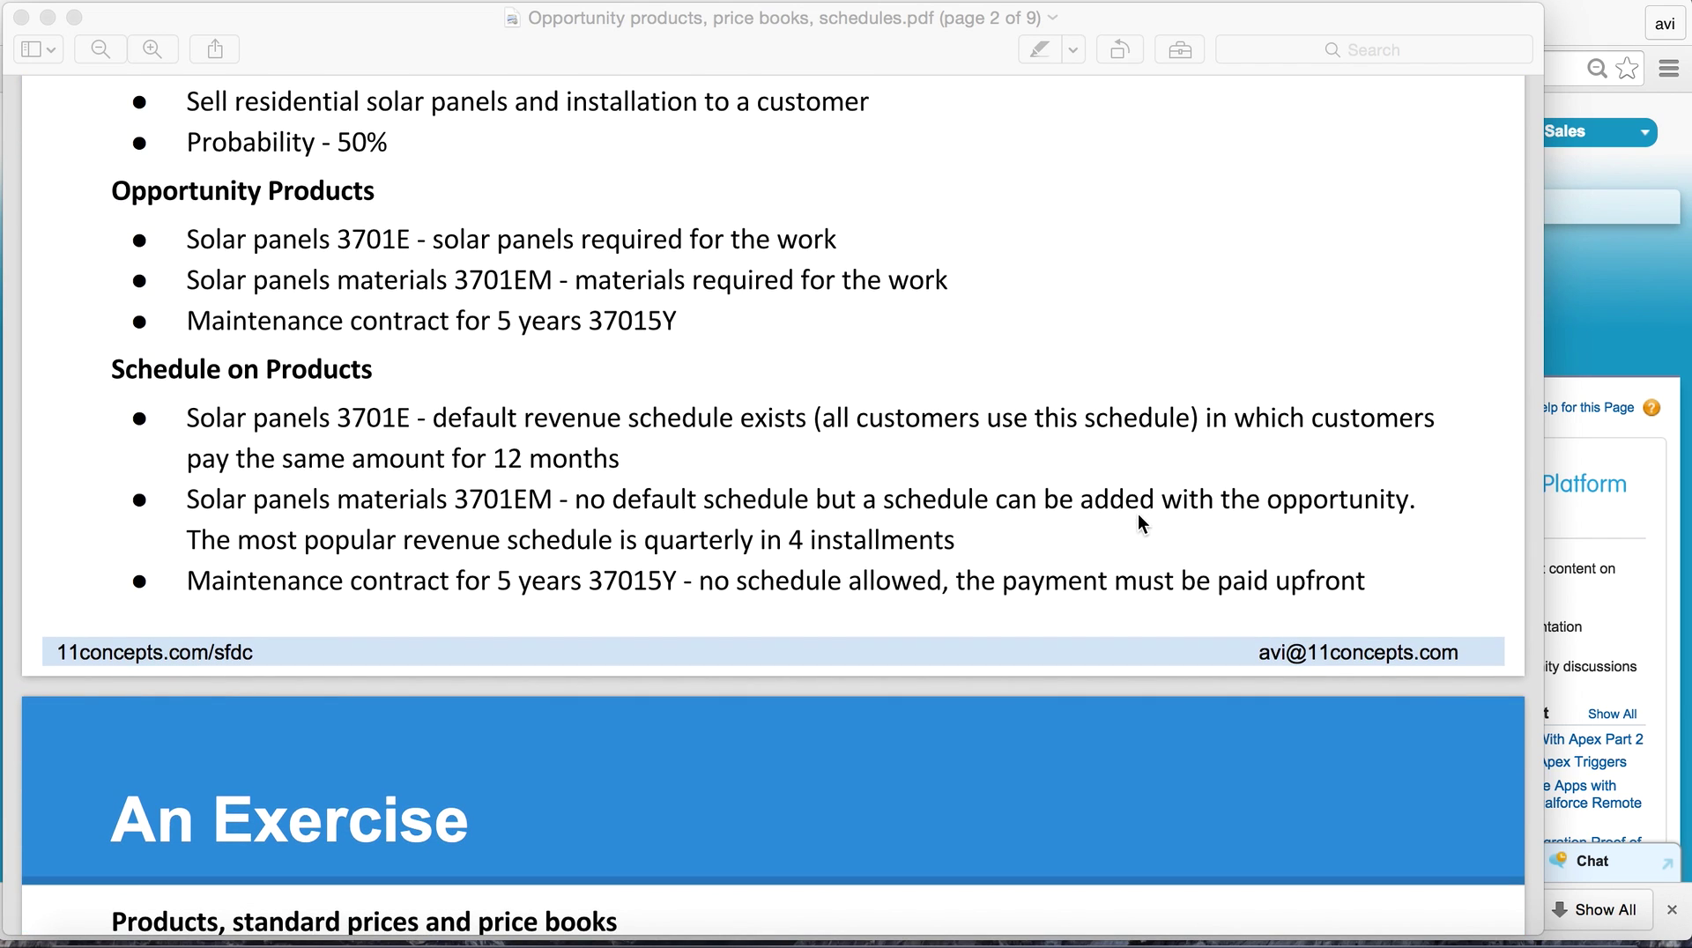
pyautogui.scroll(-12, 1138, 520)
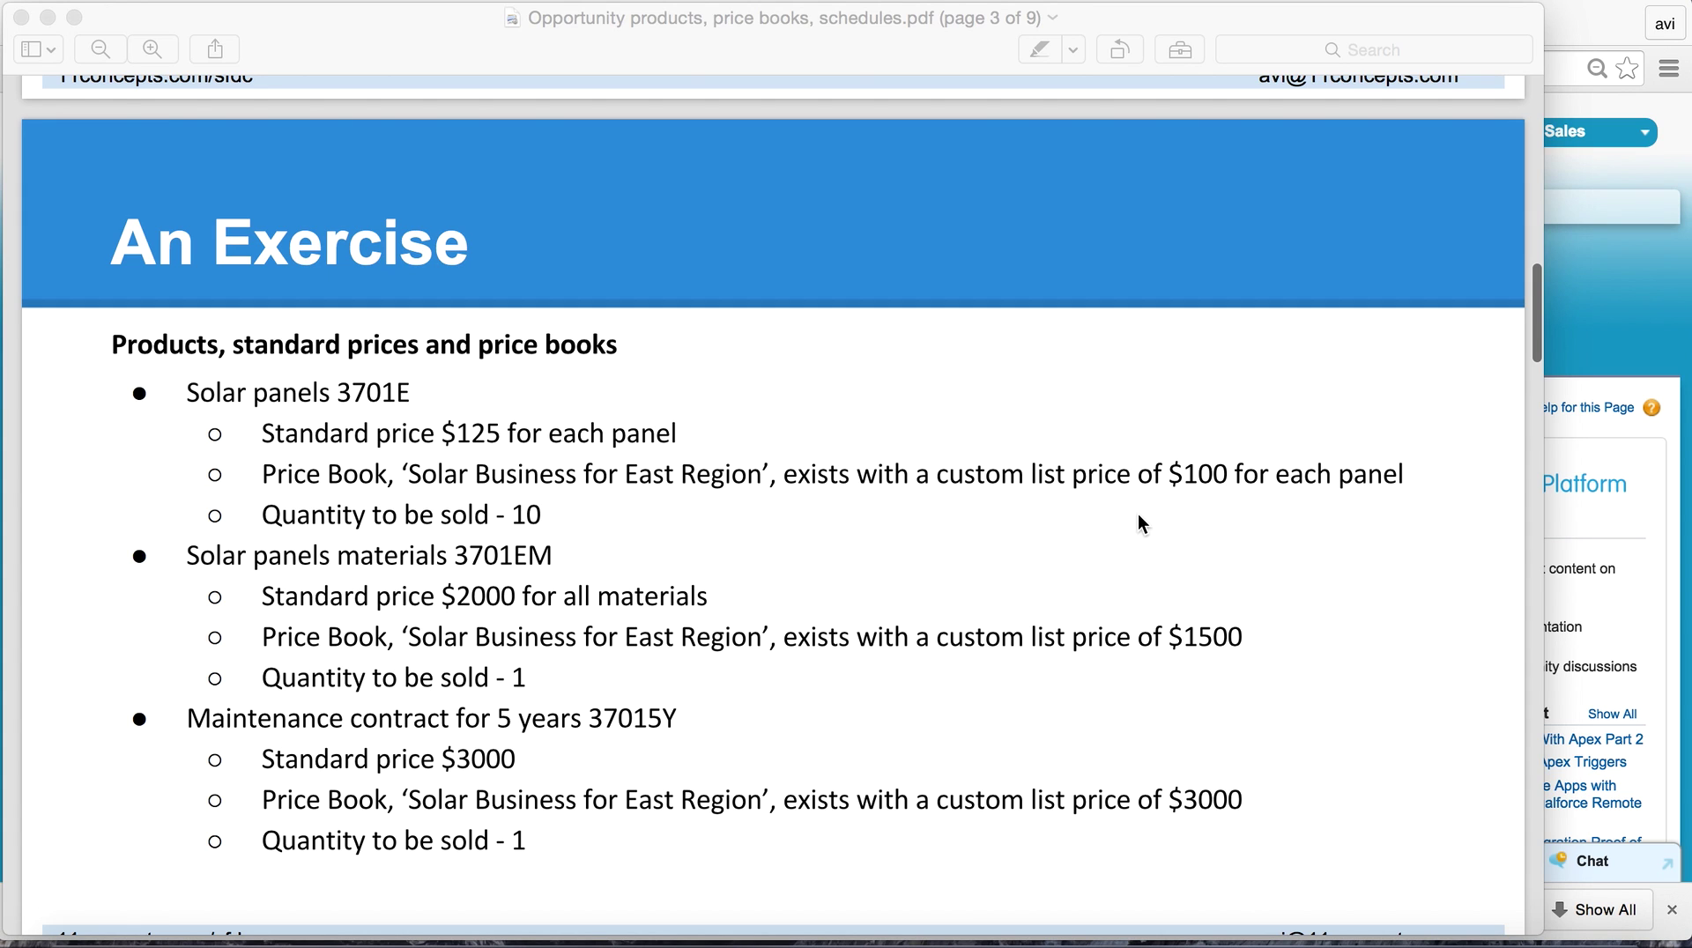
# Step: Scroll the PDF on to page 4's Key Terms slide defining Product, Price Book and Price Book Entry
pyautogui.scroll(-6, 1138, 518)
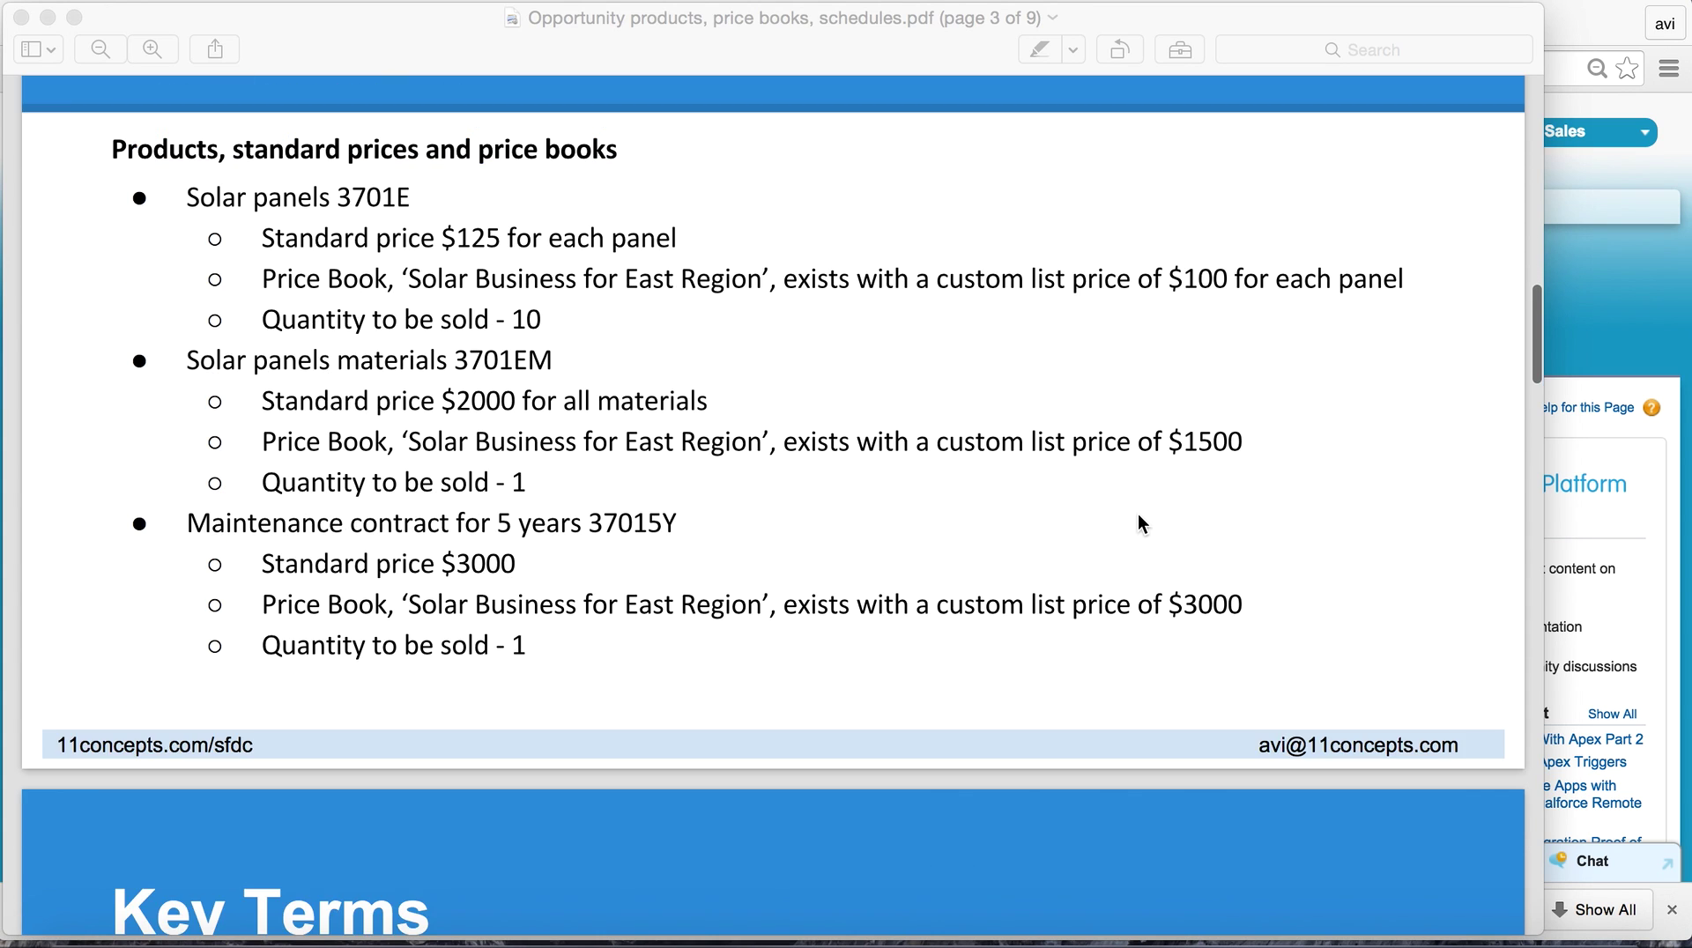
pyautogui.scroll(-10, 1138, 516)
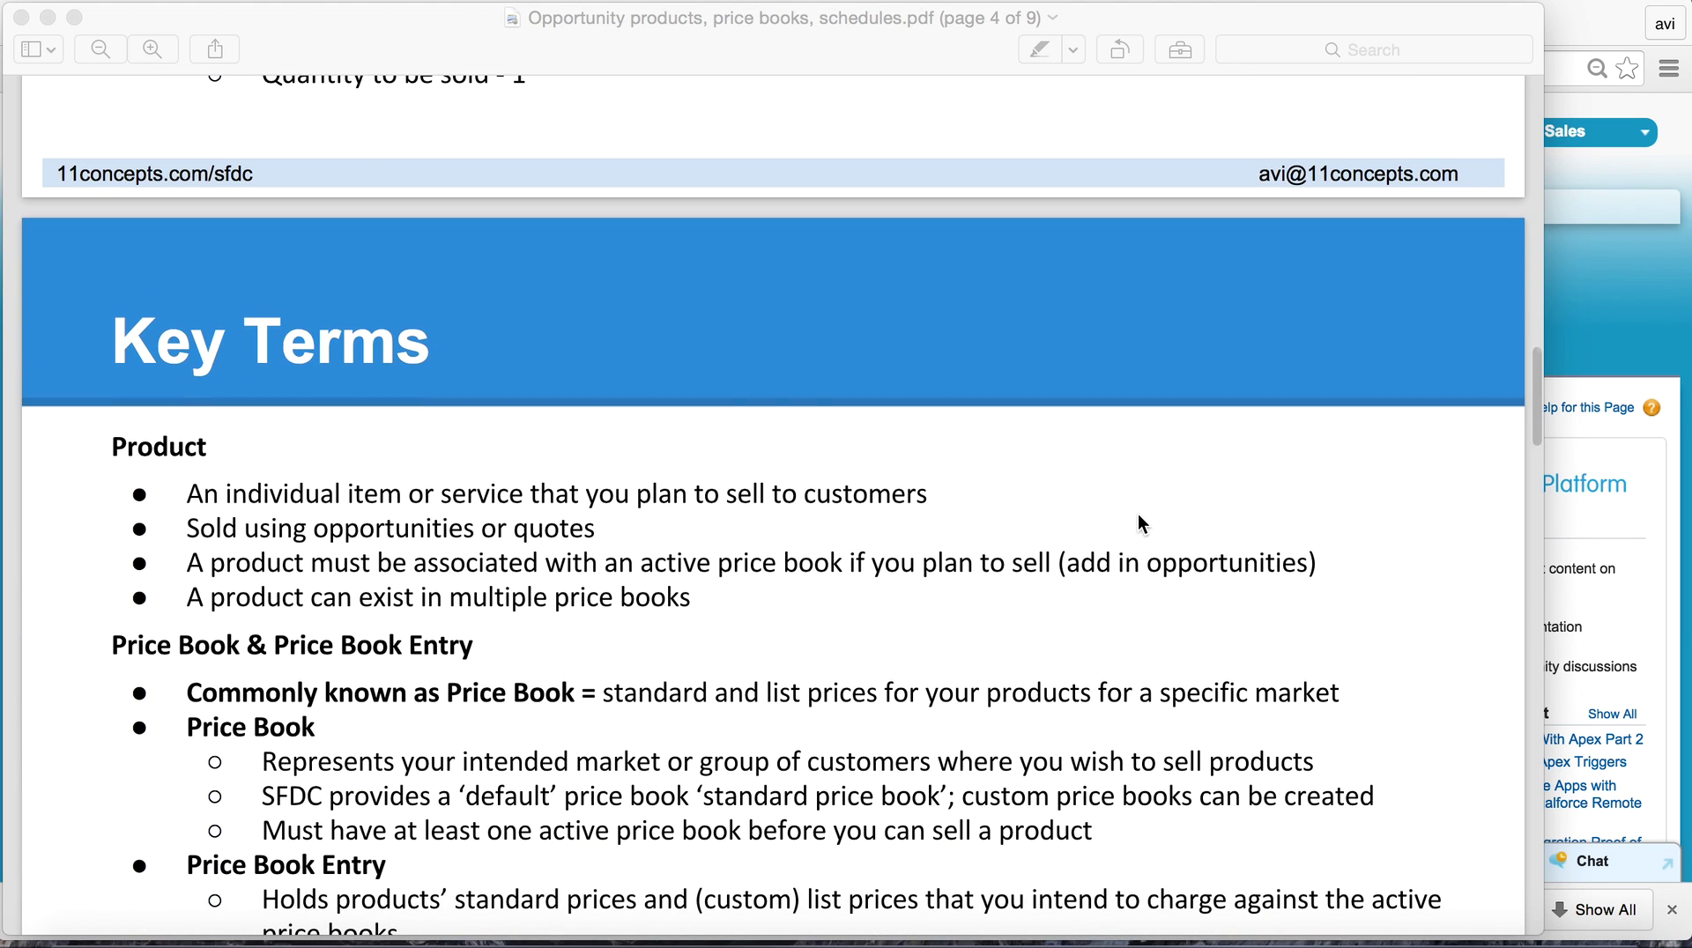
pyautogui.scroll(-2, 1138, 514)
pyautogui.scroll(-1, 1138, 523)
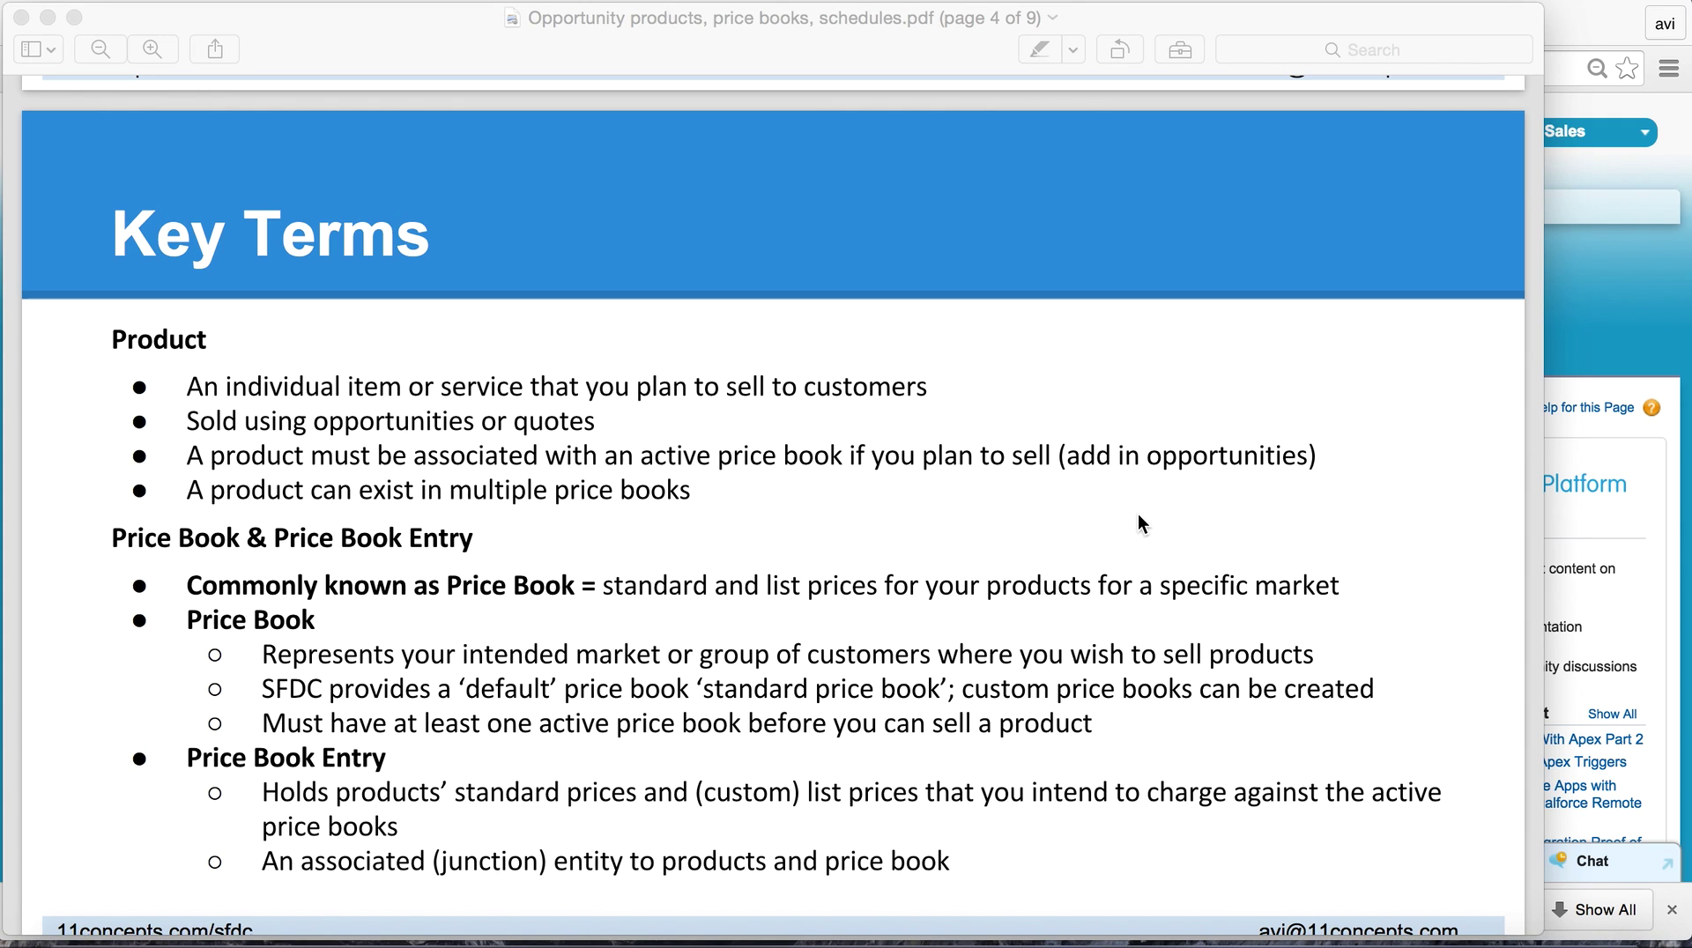
# Step: Scroll past page 5 to page 6's Product–Price Book–Price Book Entry relationship diagram
pyautogui.scroll(-1, 1138, 514)
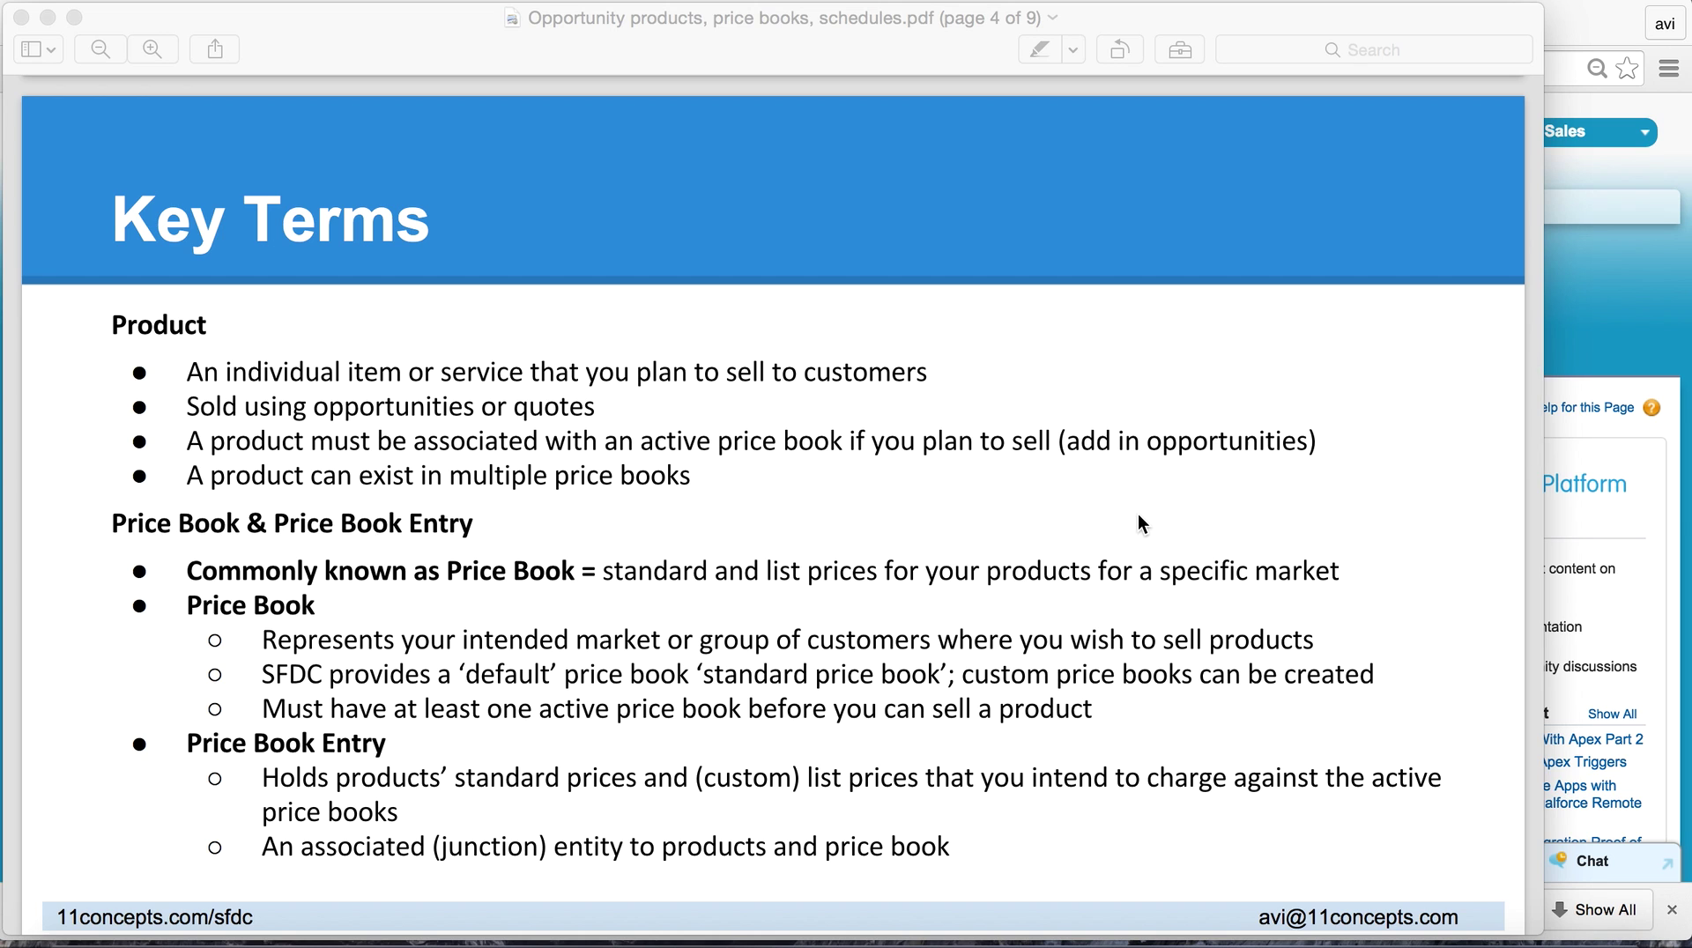
pyautogui.scroll(-5, 1138, 515)
pyautogui.scroll(-20, 1138, 514)
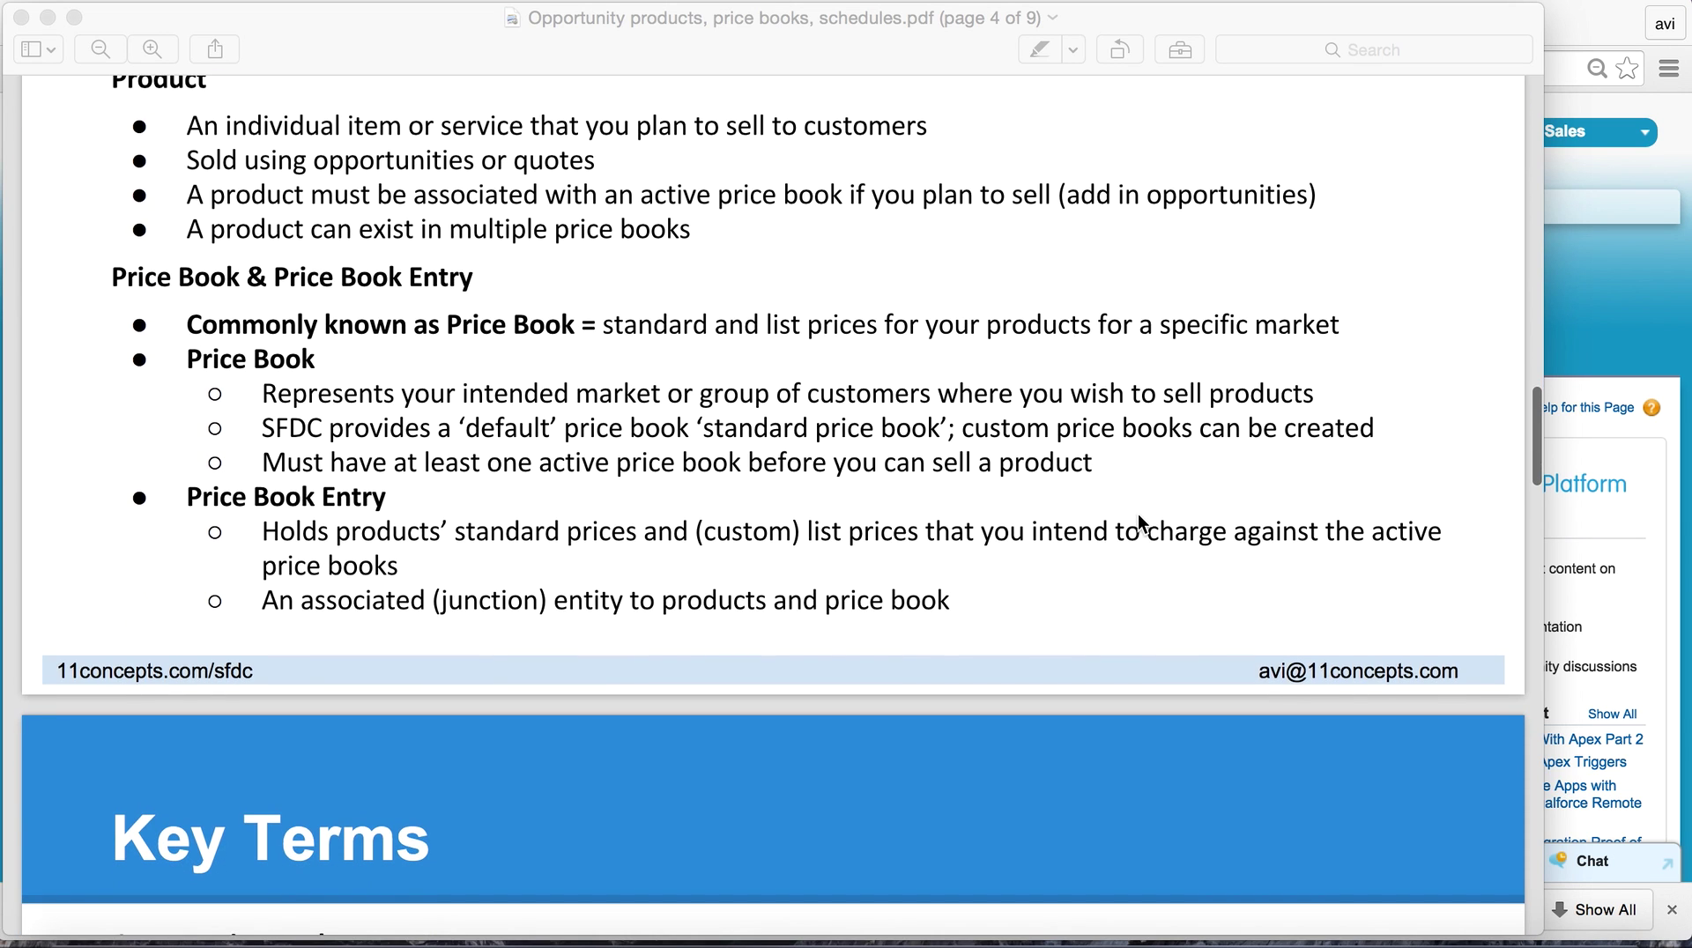
pyautogui.scroll(-20, 1138, 515)
pyautogui.scroll(-8, 1138, 514)
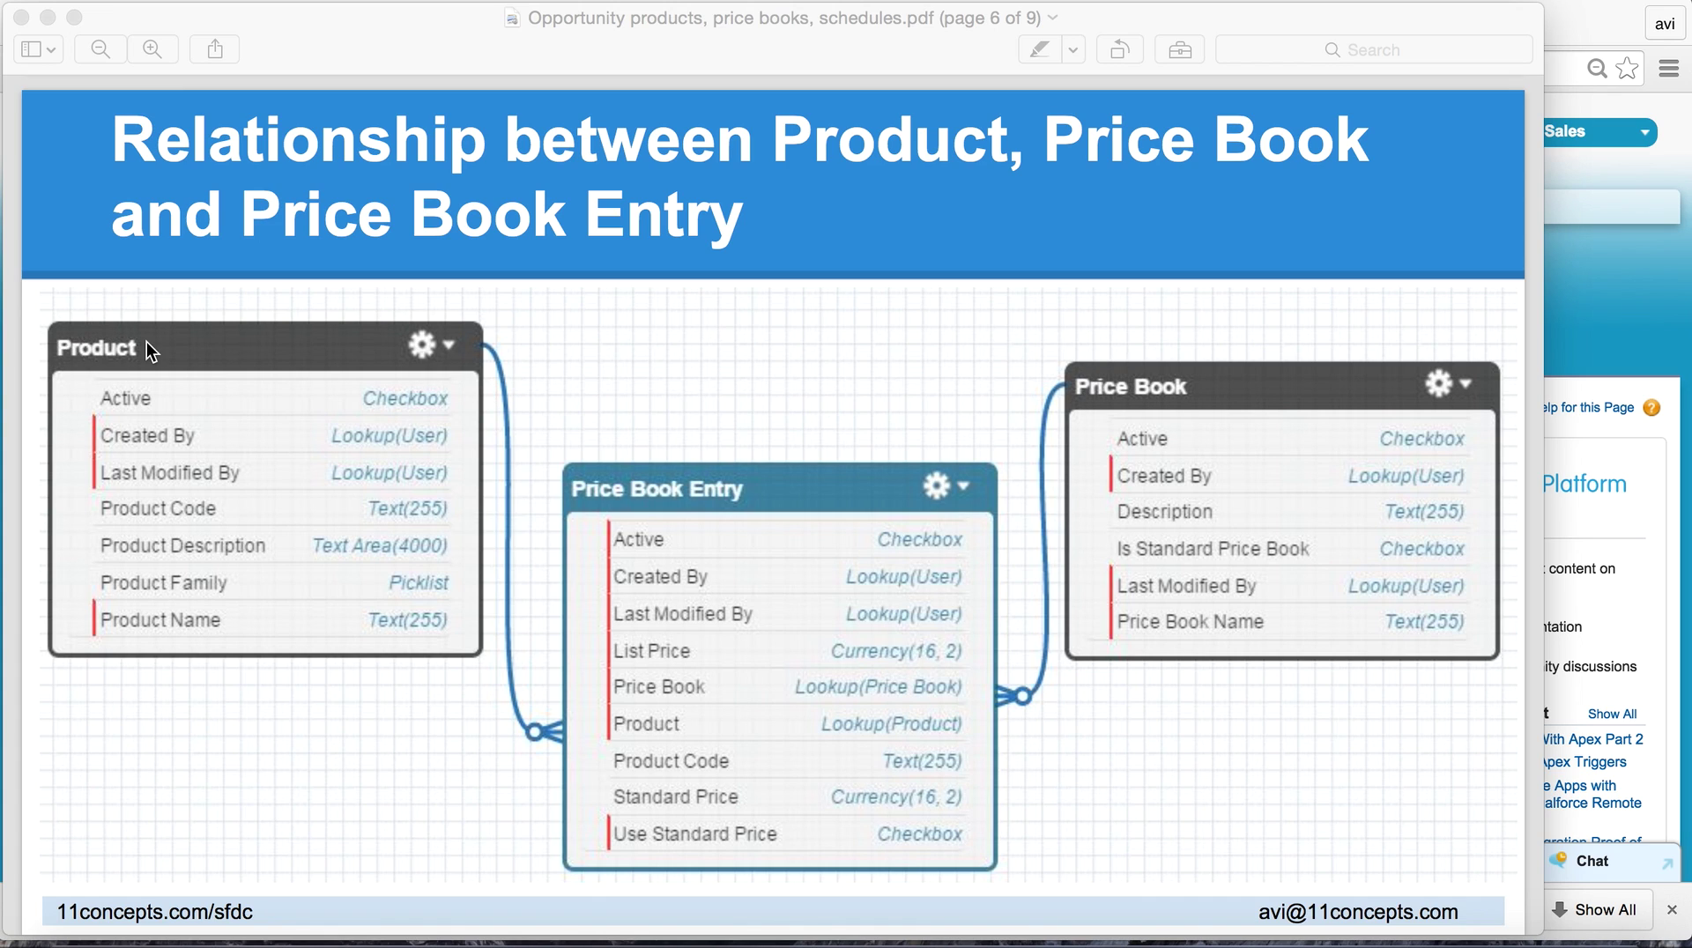
# Step: Scroll the PDF from the page 6 diagram back up to page 4's Key Terms slide
pyautogui.scroll(10, 342, 427)
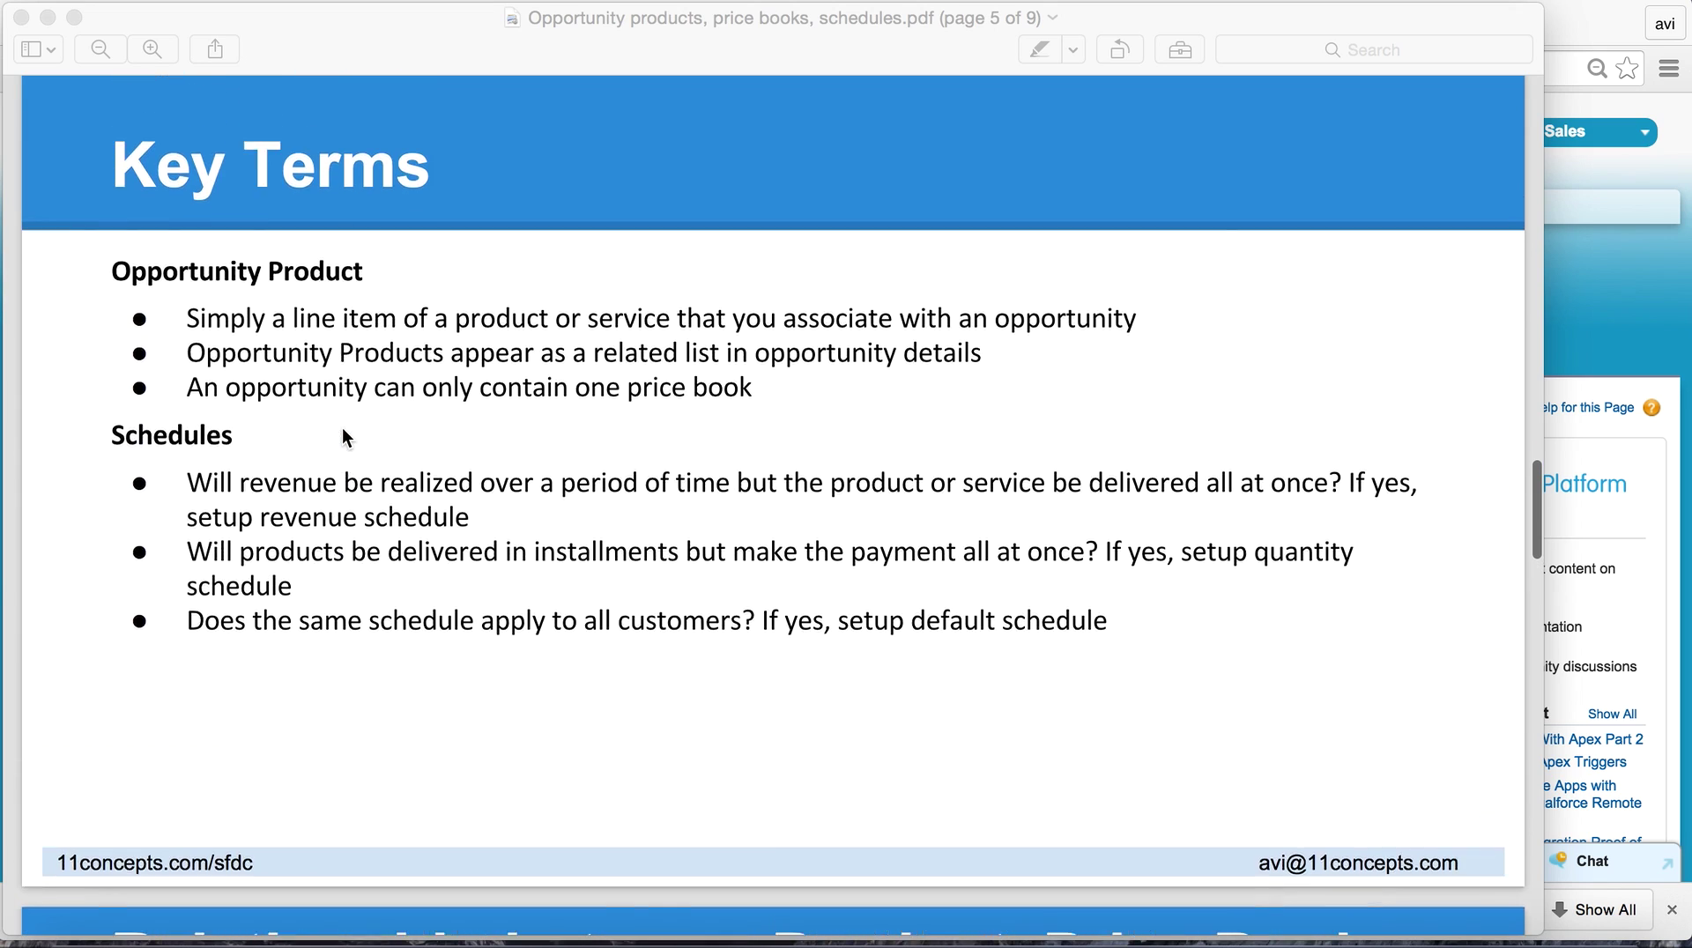
pyautogui.scroll(8, 343, 430)
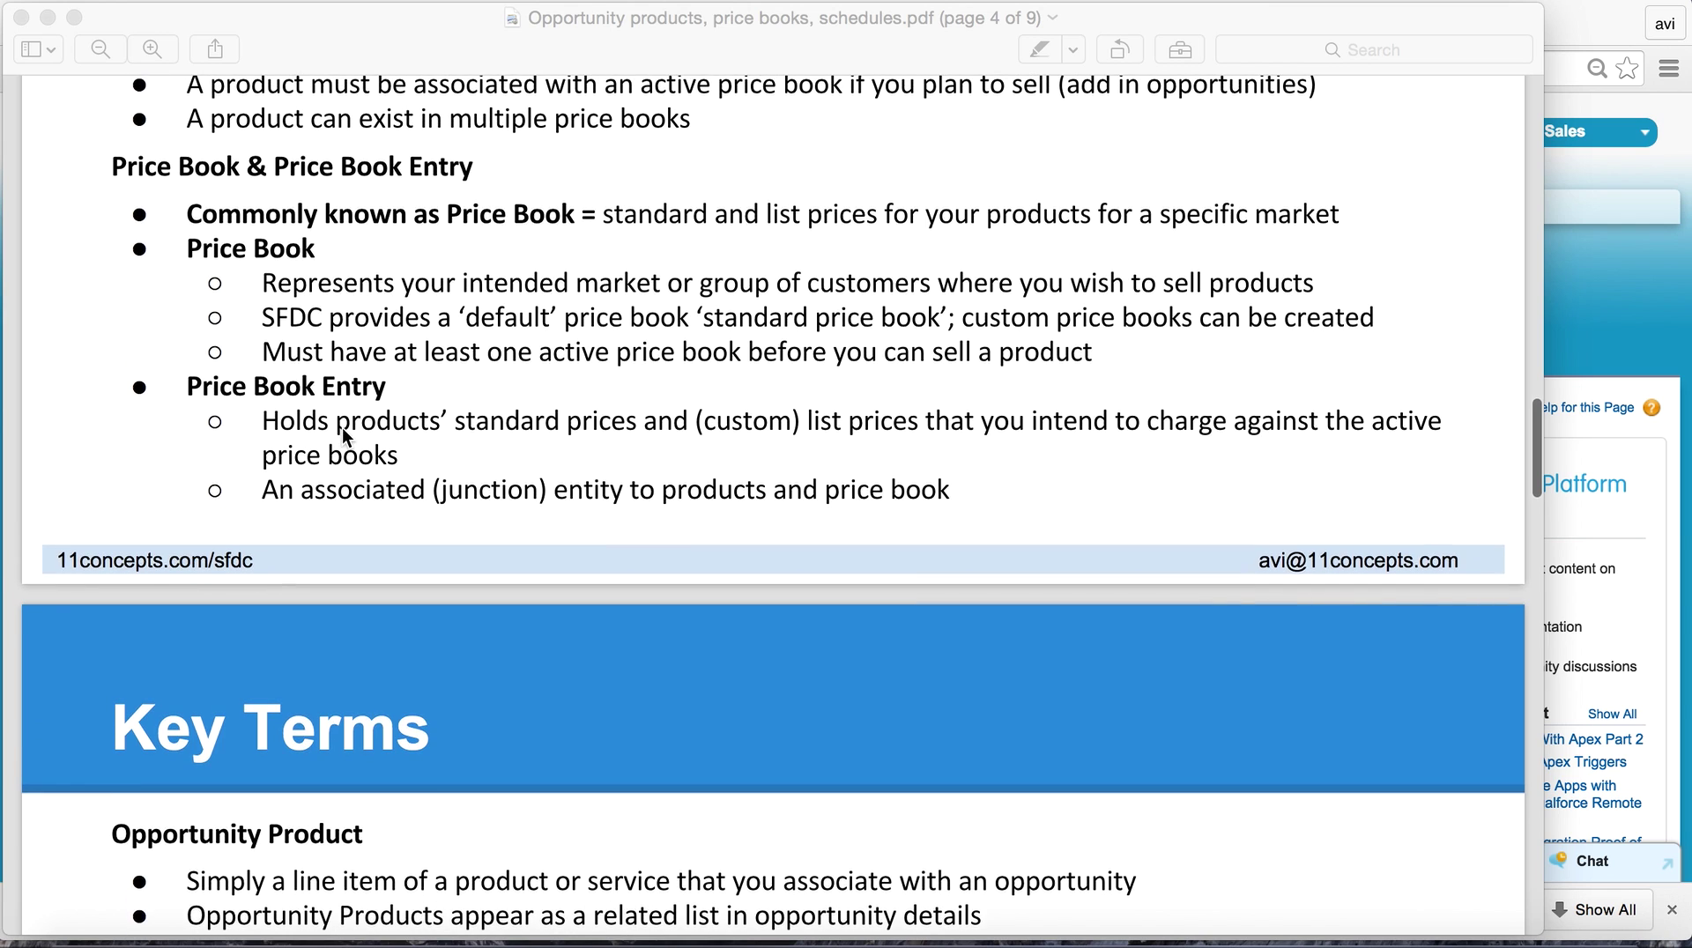
pyautogui.scroll(5, 345, 435)
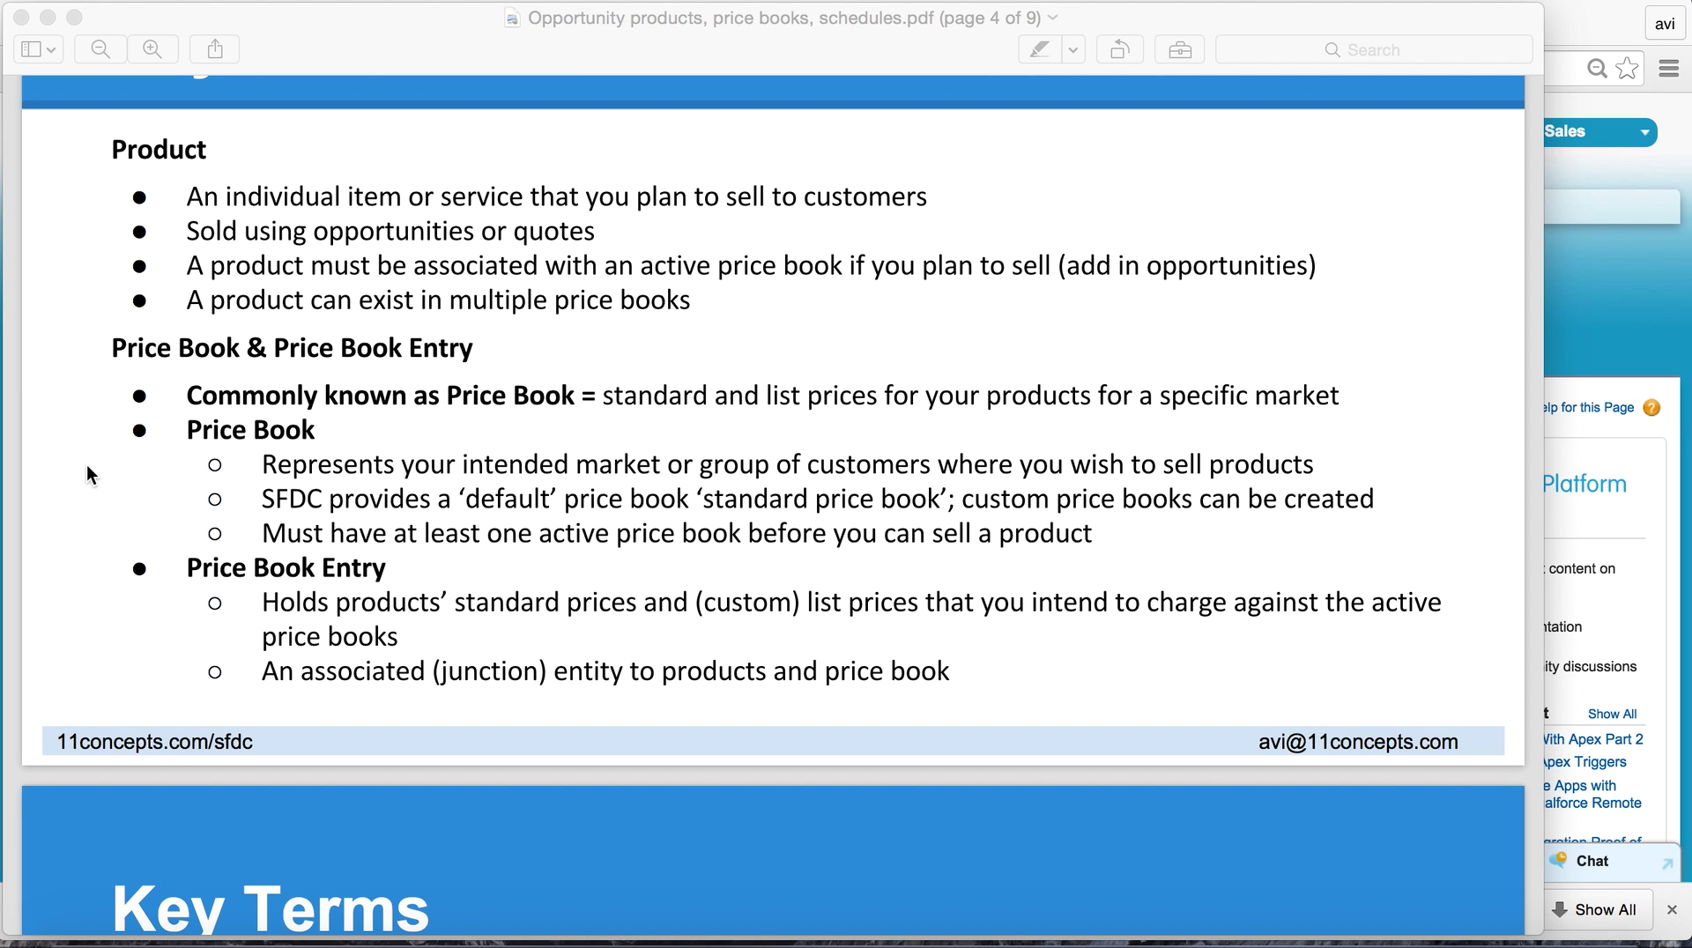
pyautogui.scroll(2, 86, 465)
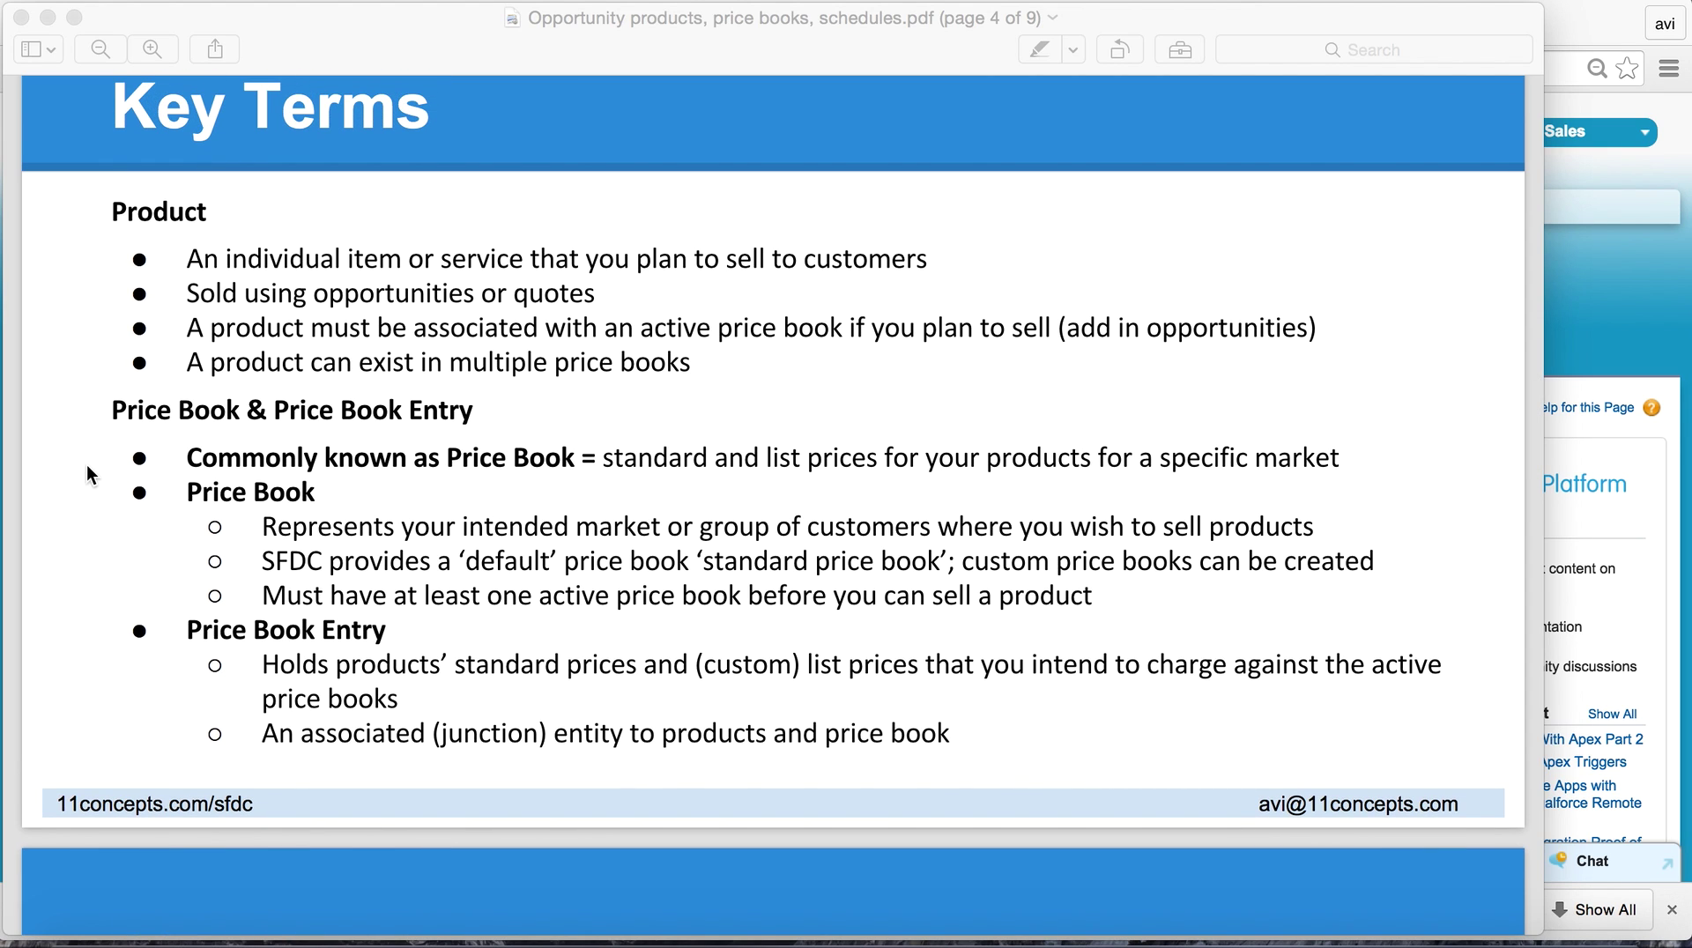
pyautogui.scroll(2, 86, 467)
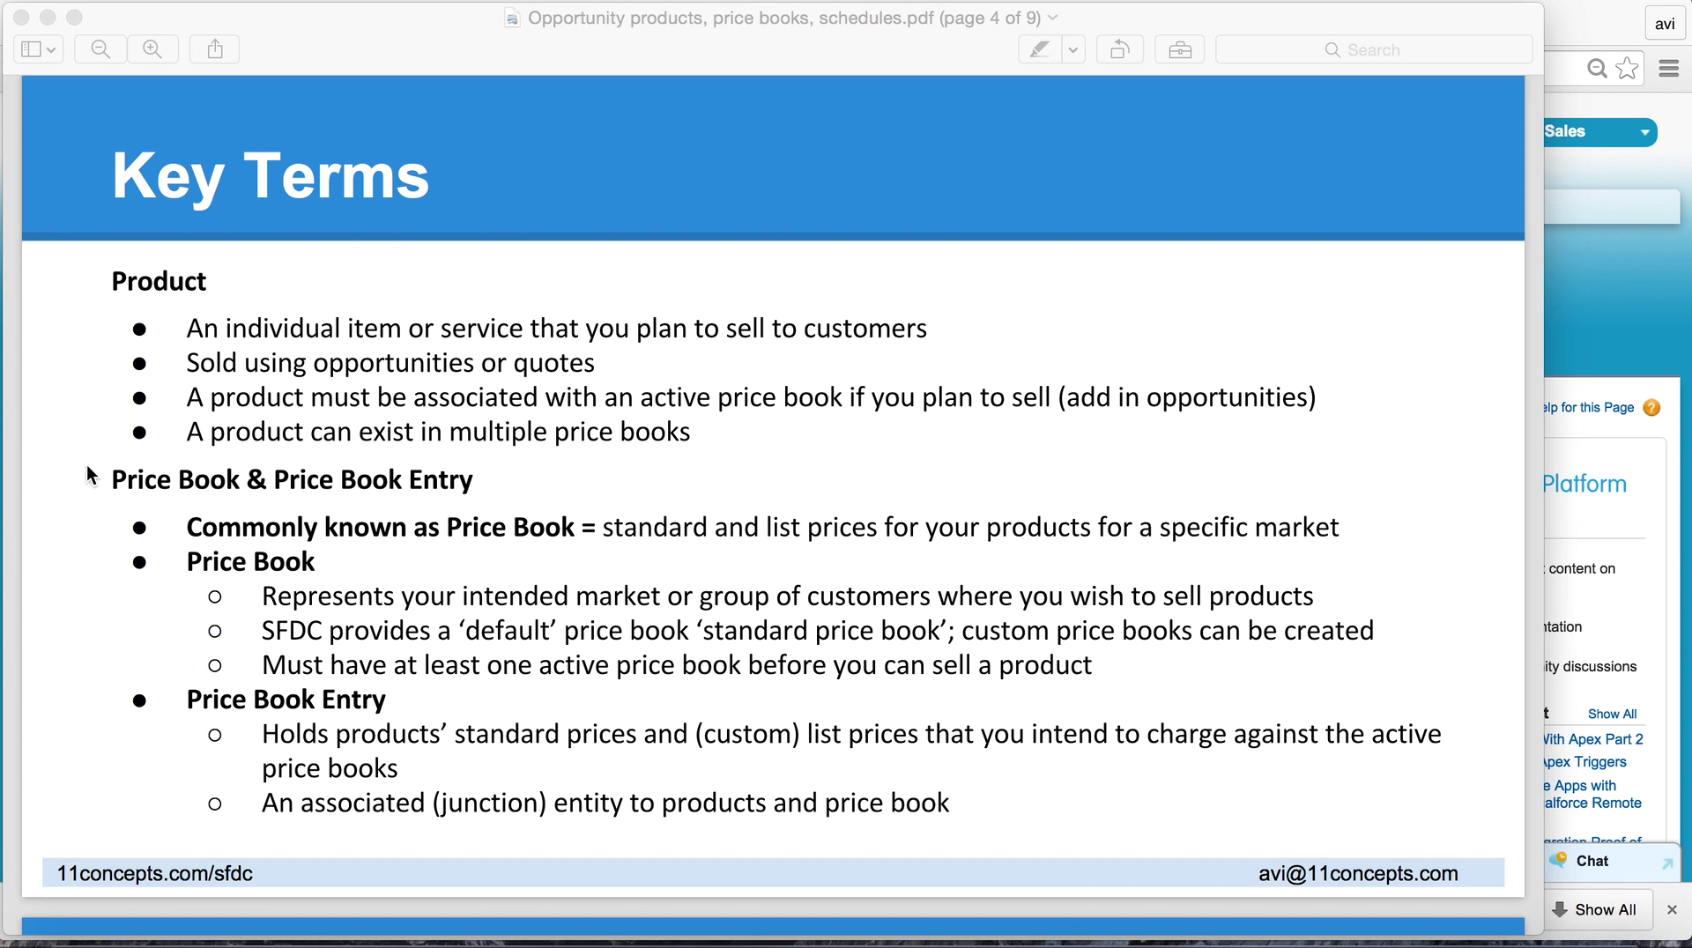
# Step: Scroll to page 5's Key Terms slide on Opportunity Product and revenue, quantity and default schedules
pyautogui.scroll(-10, 86, 473)
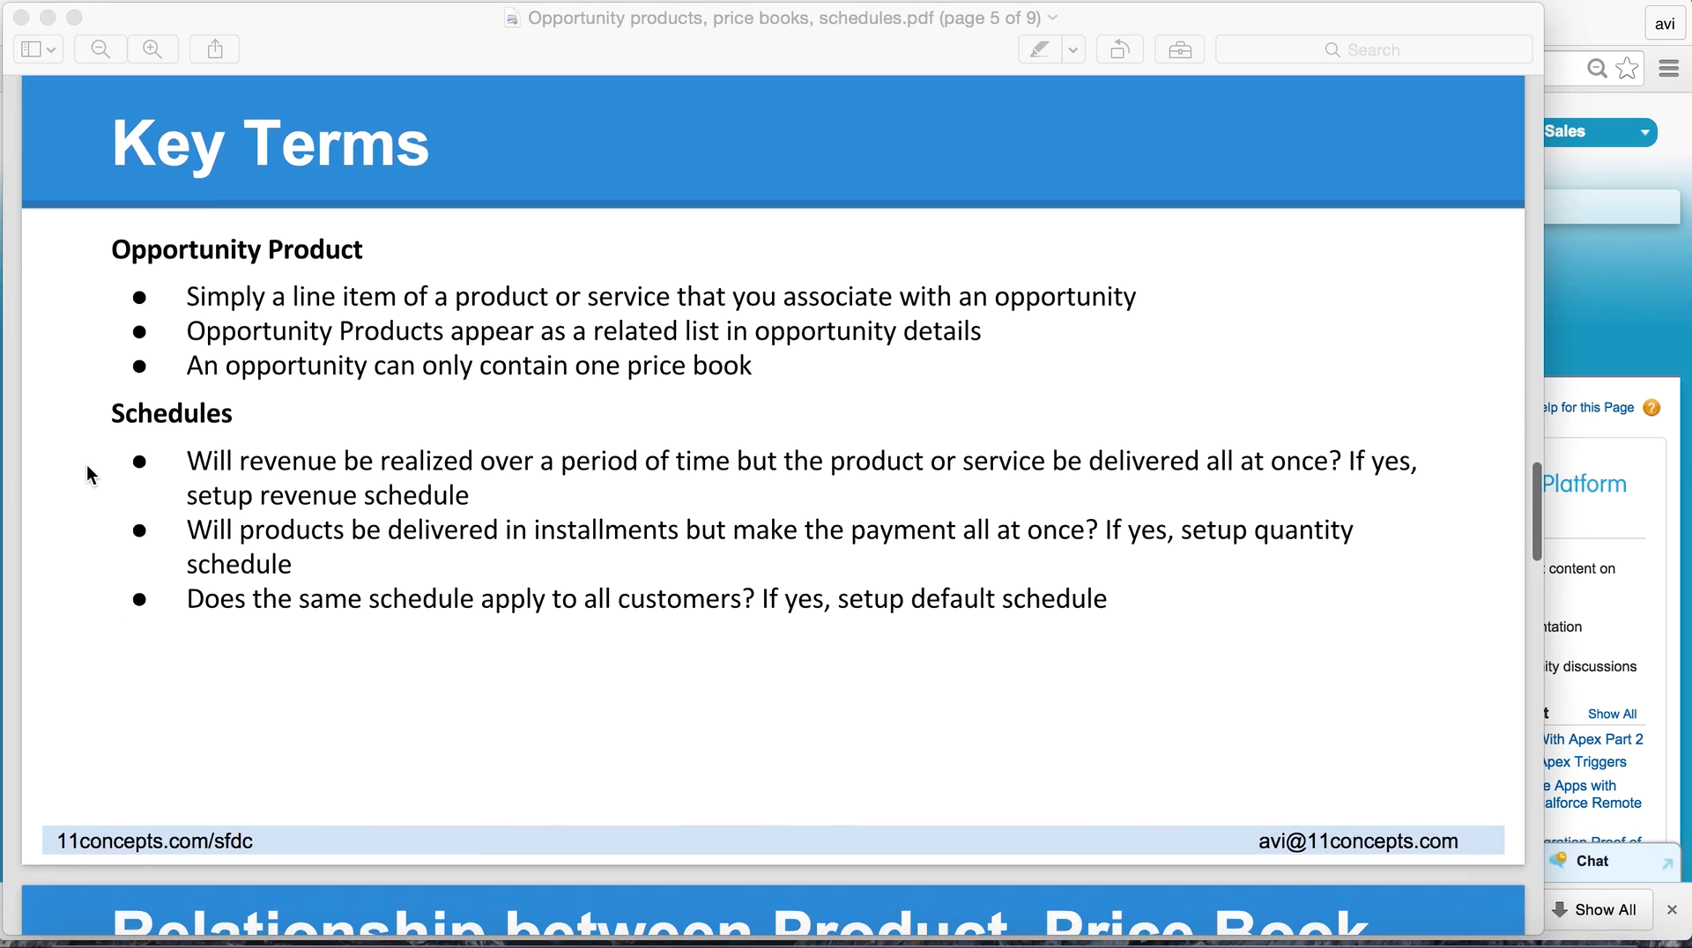
pyautogui.scroll(-1, 87, 455)
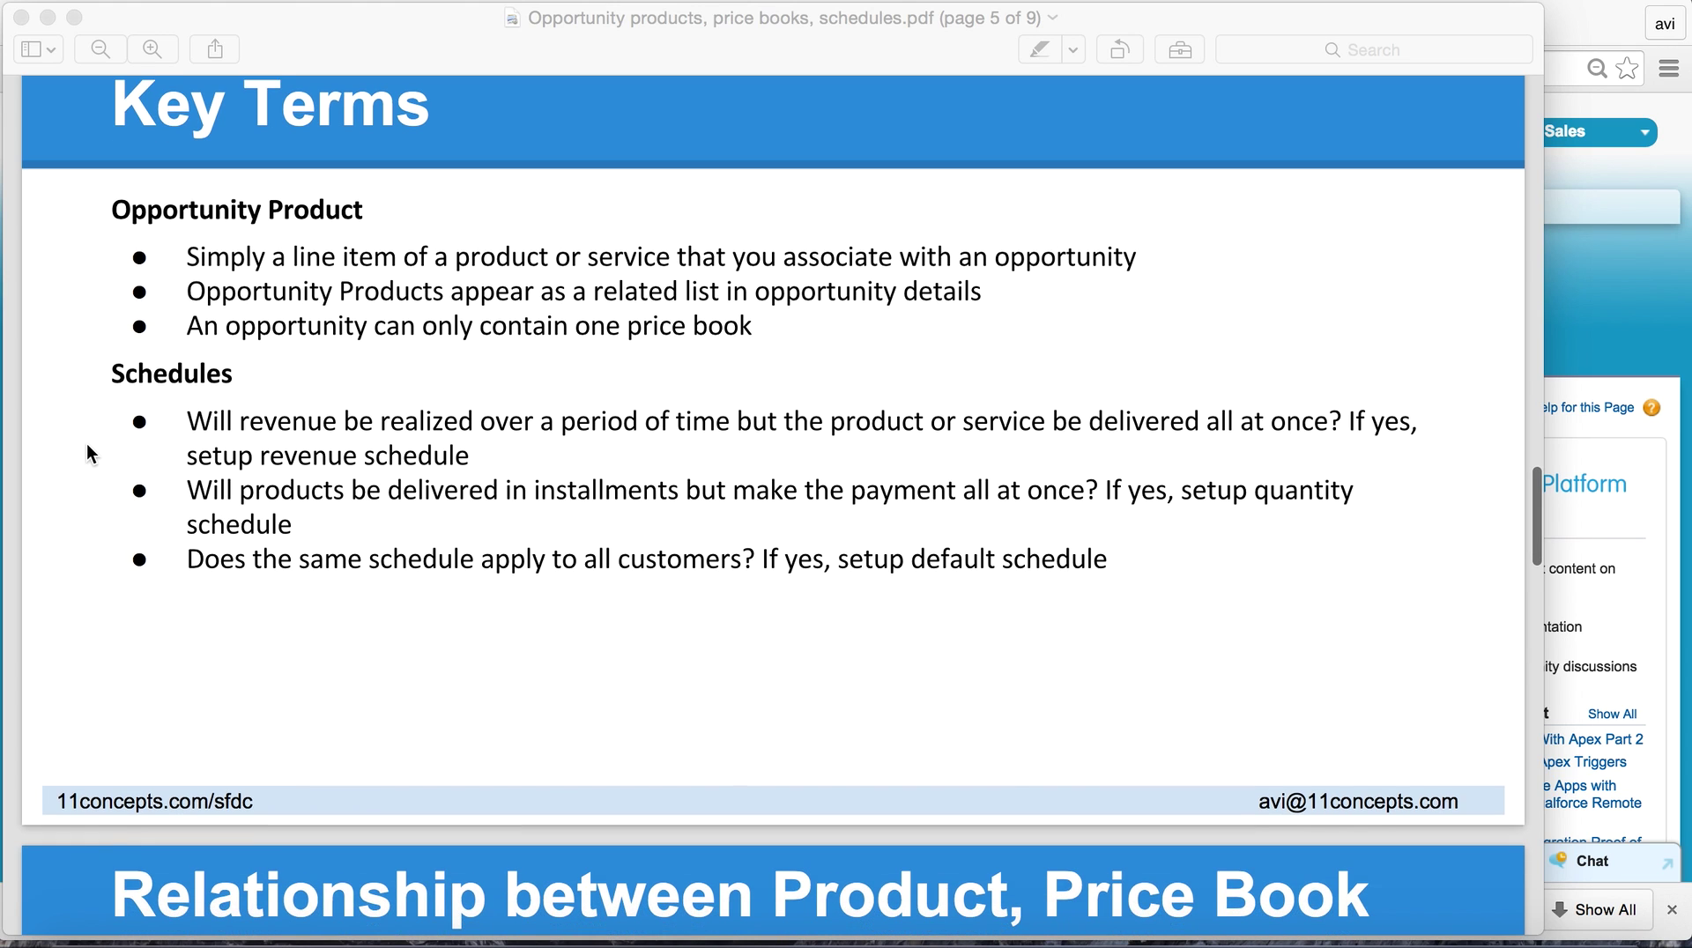
pyautogui.scroll(2, 87, 455)
pyautogui.scroll(-1, 86, 455)
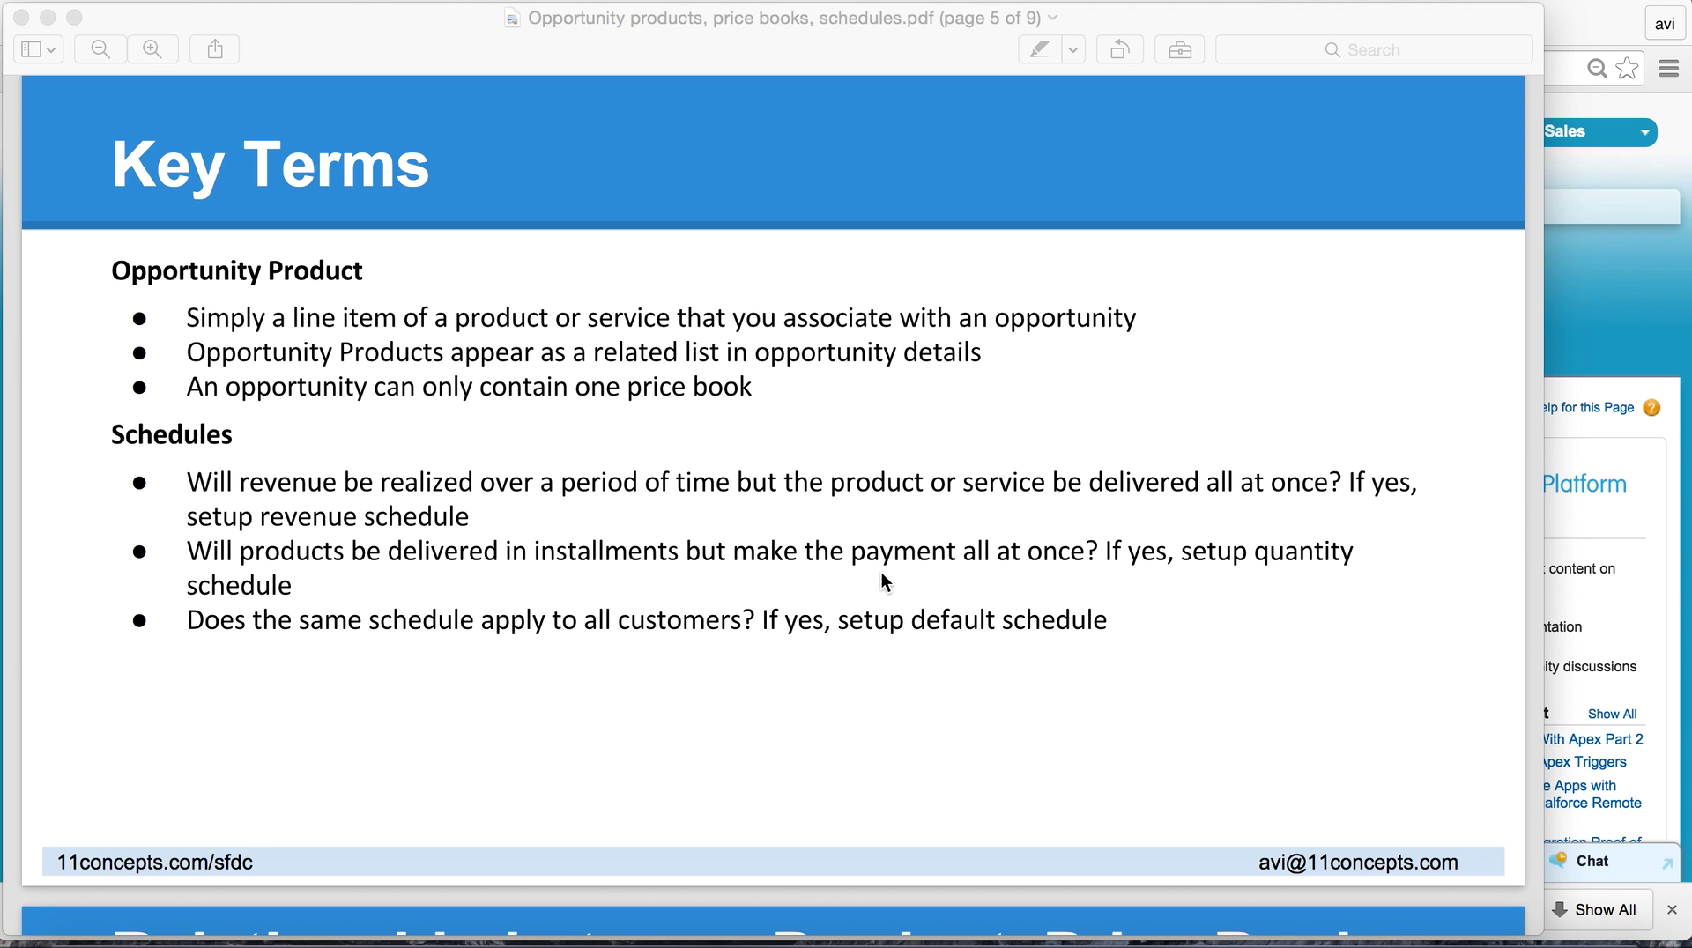
# Step: Switch to Salesforce and open the Solar panels 3701E product from the Products home page
pyautogui.press('super+Tab')
pyautogui.press('super+Tab')
pyautogui.press('super+Tab')
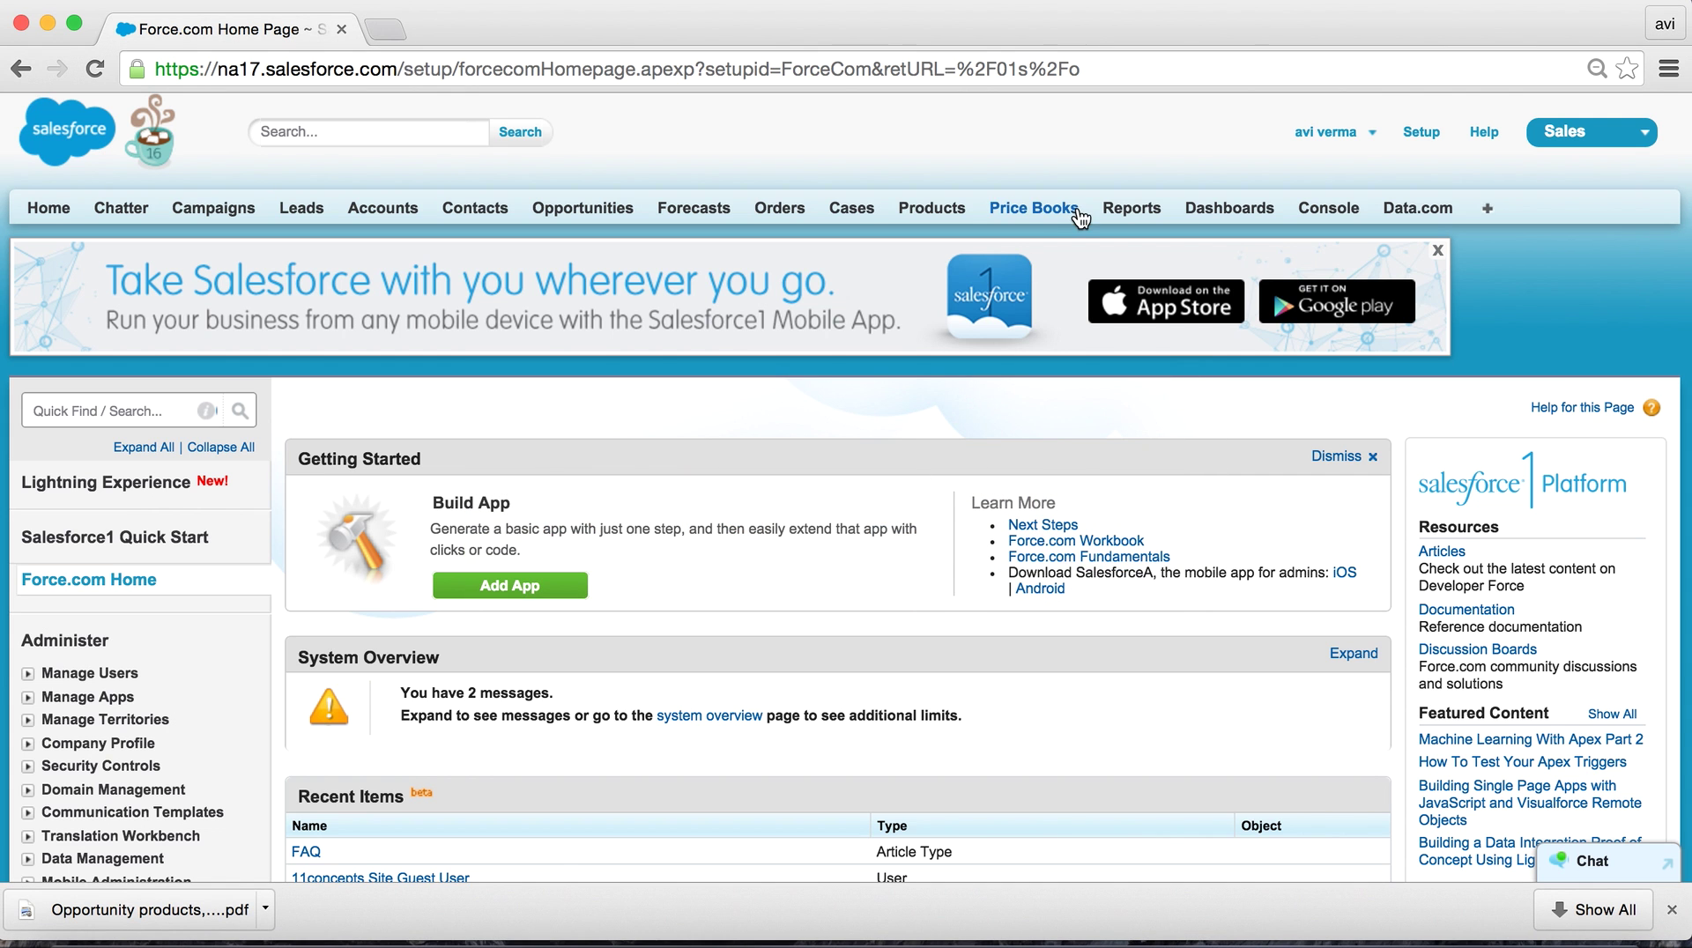
pyautogui.click(921, 211)
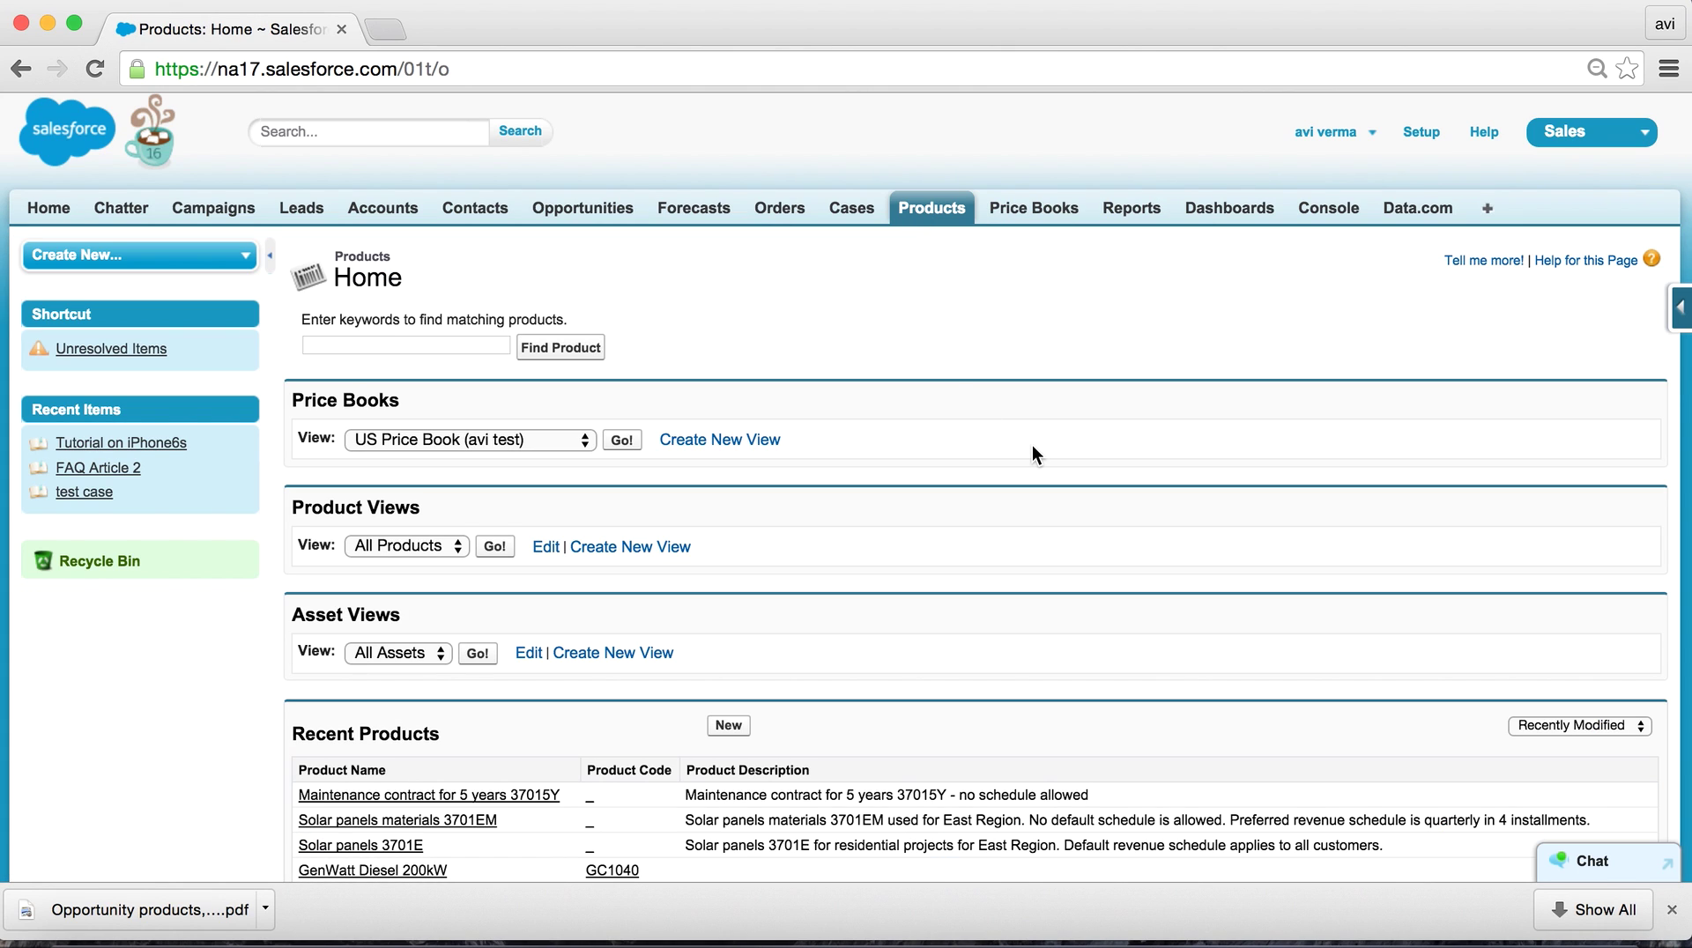
pyautogui.scroll(-2, 1033, 447)
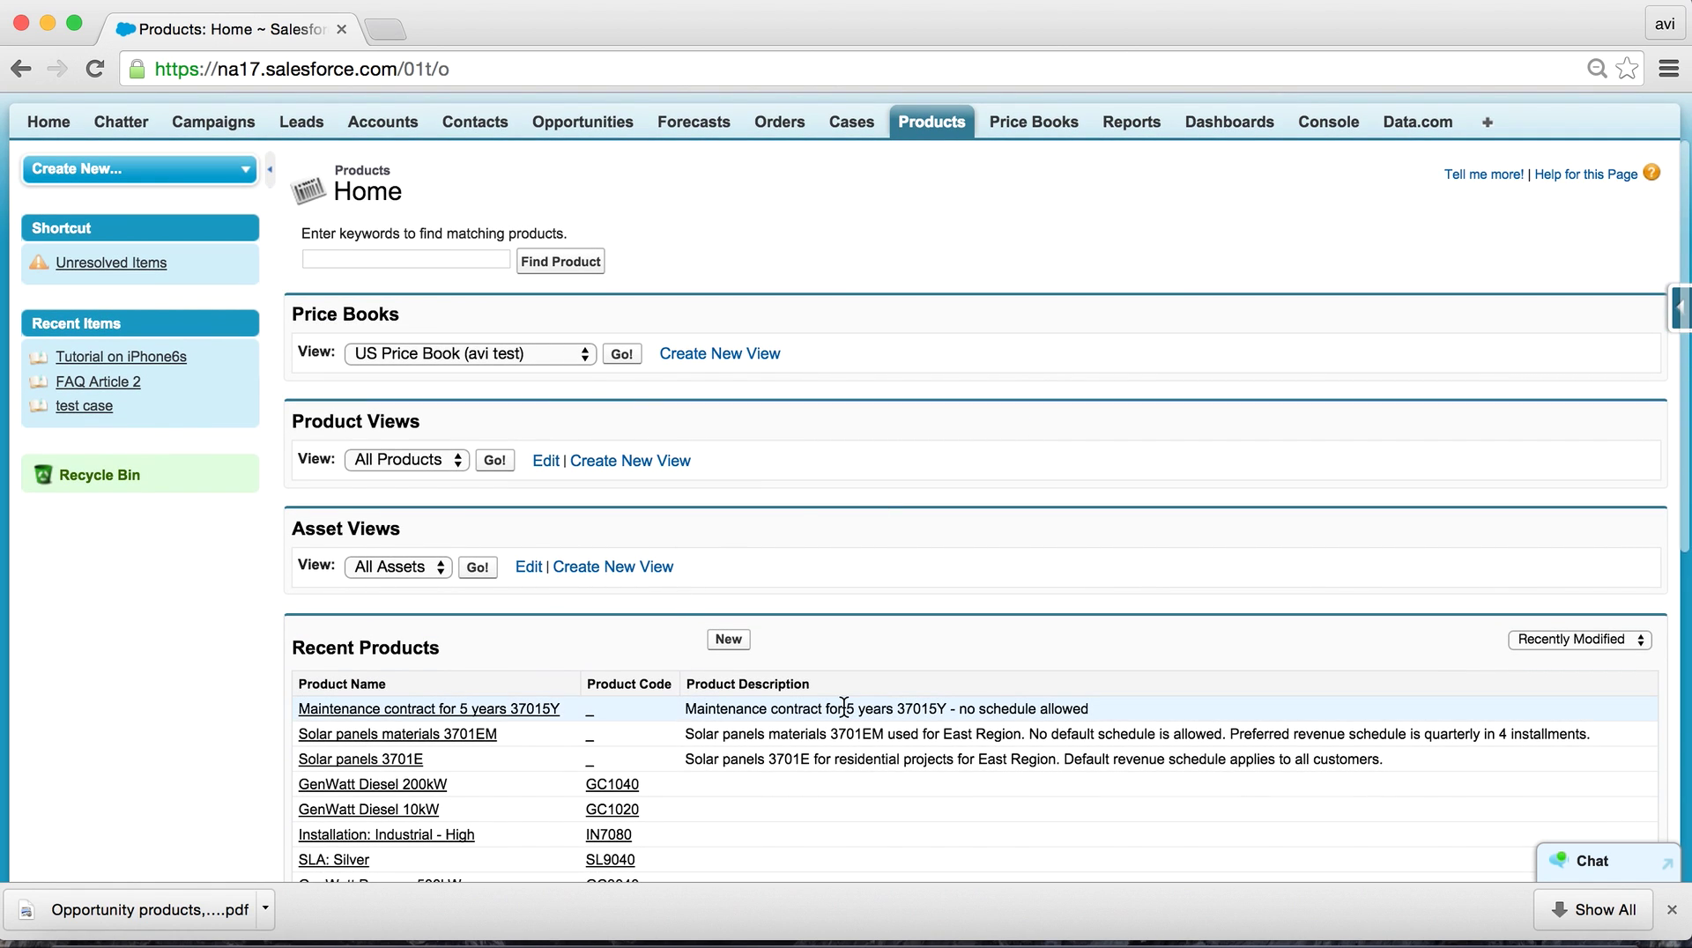
pyautogui.scroll(-4, 837, 700)
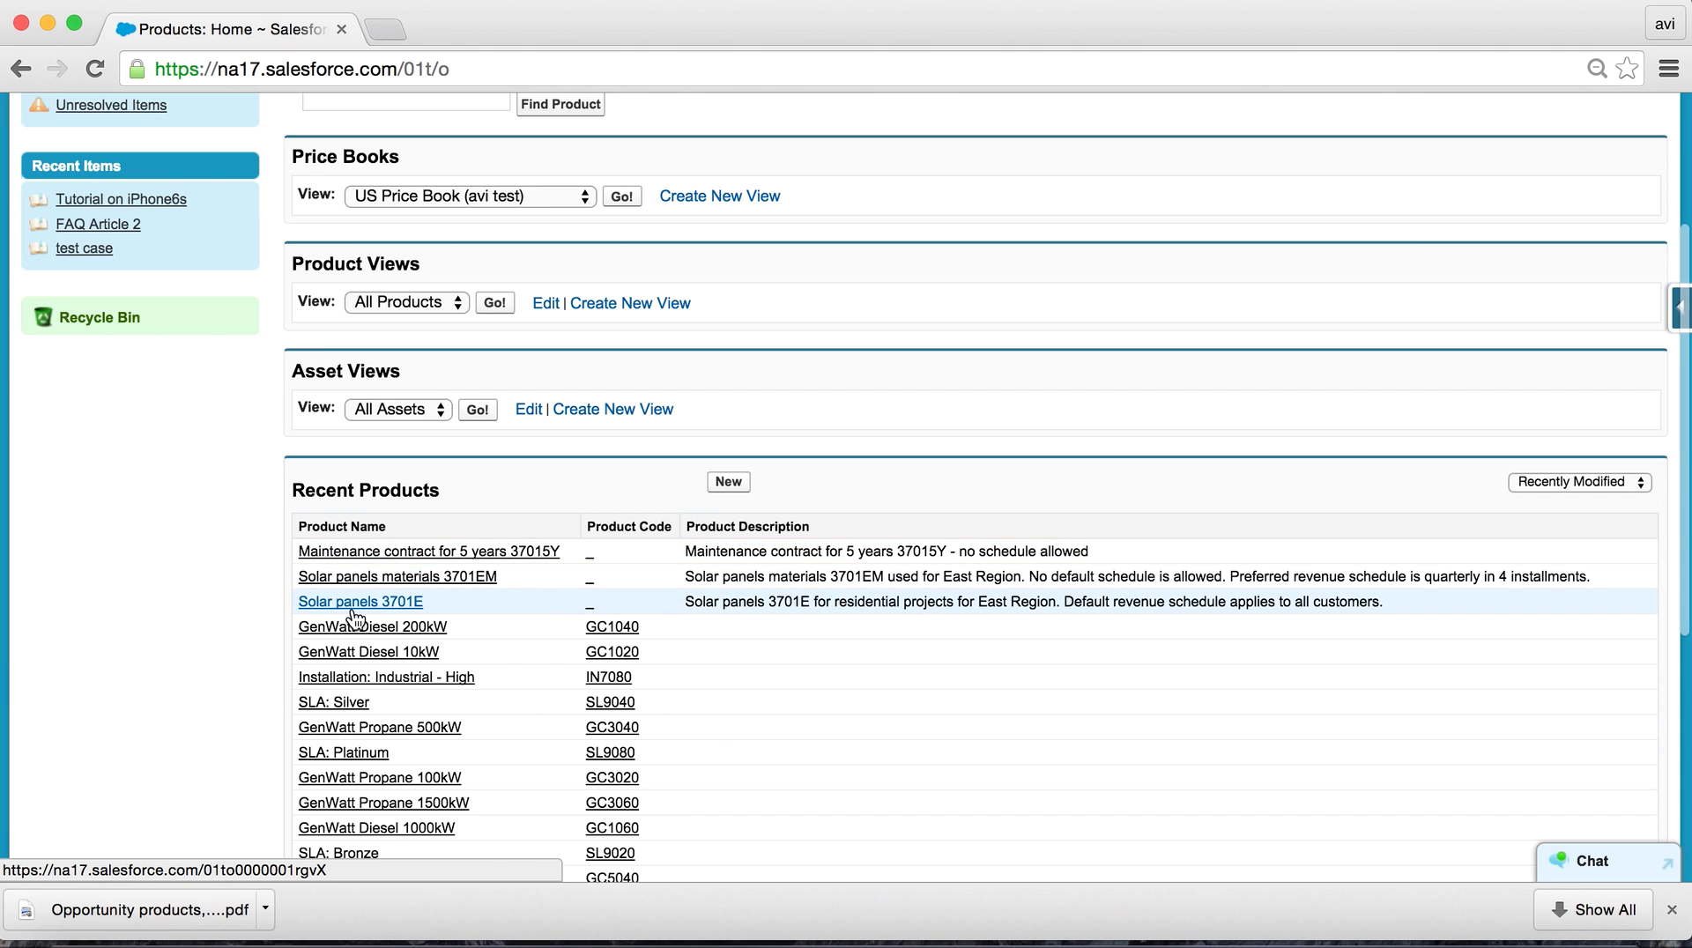
pyautogui.click(353, 612)
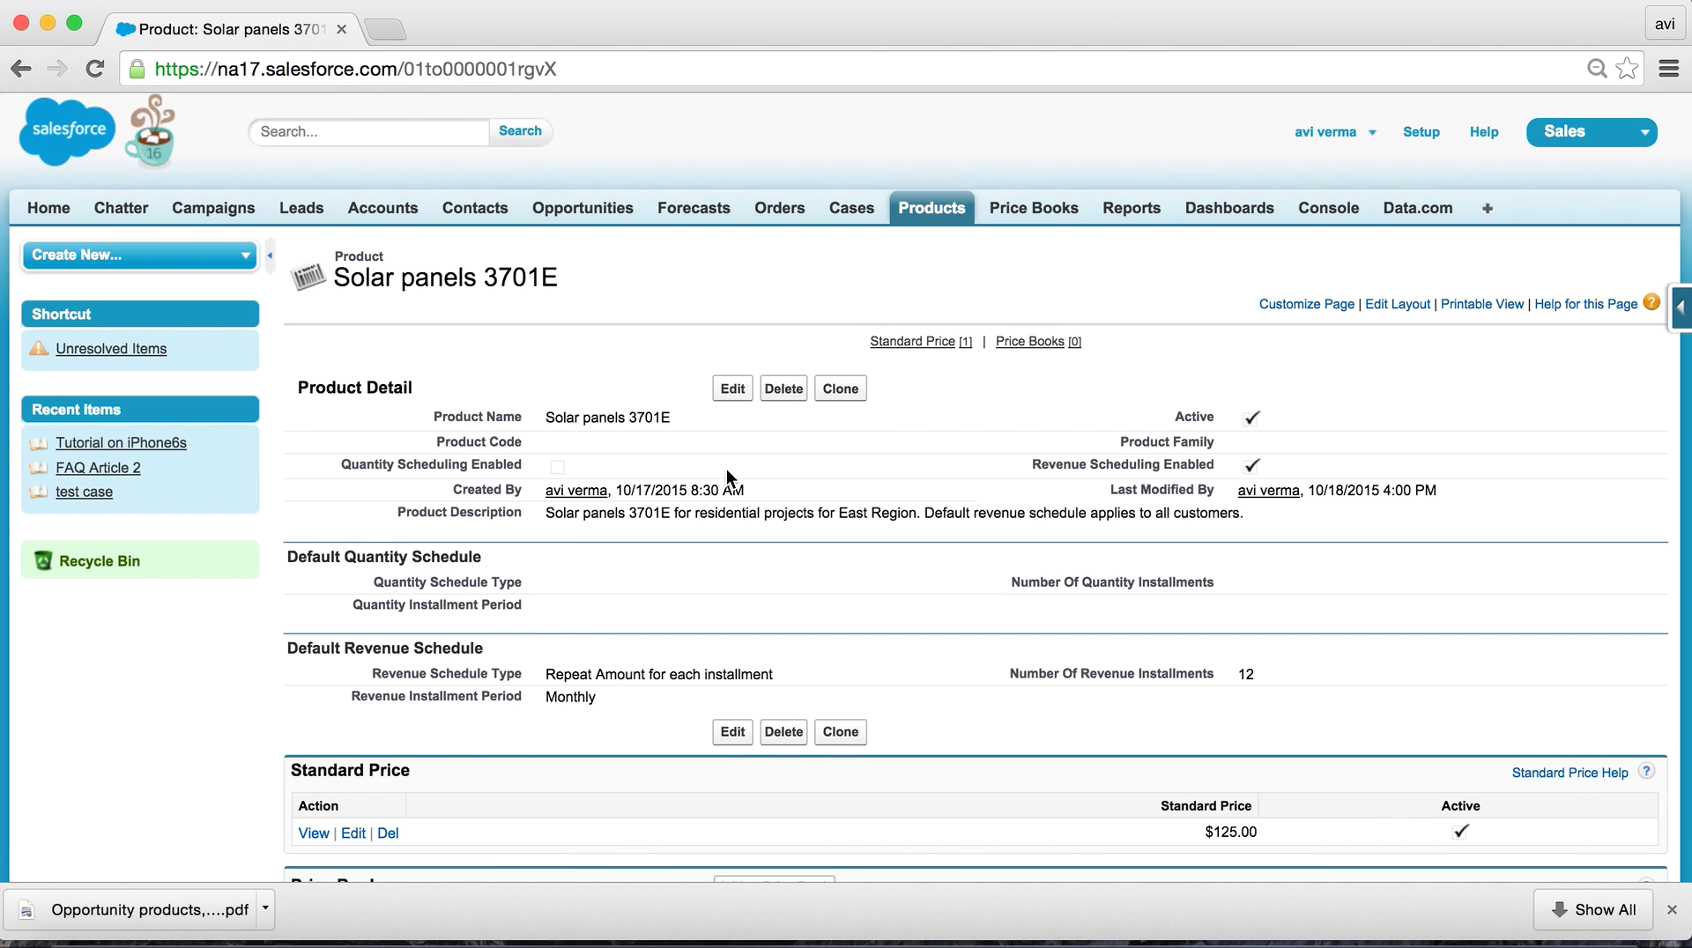
# Step: Review the 3701E edit form's 12-installment monthly revenue schedule, then cancel without changes
pyautogui.click(732, 389)
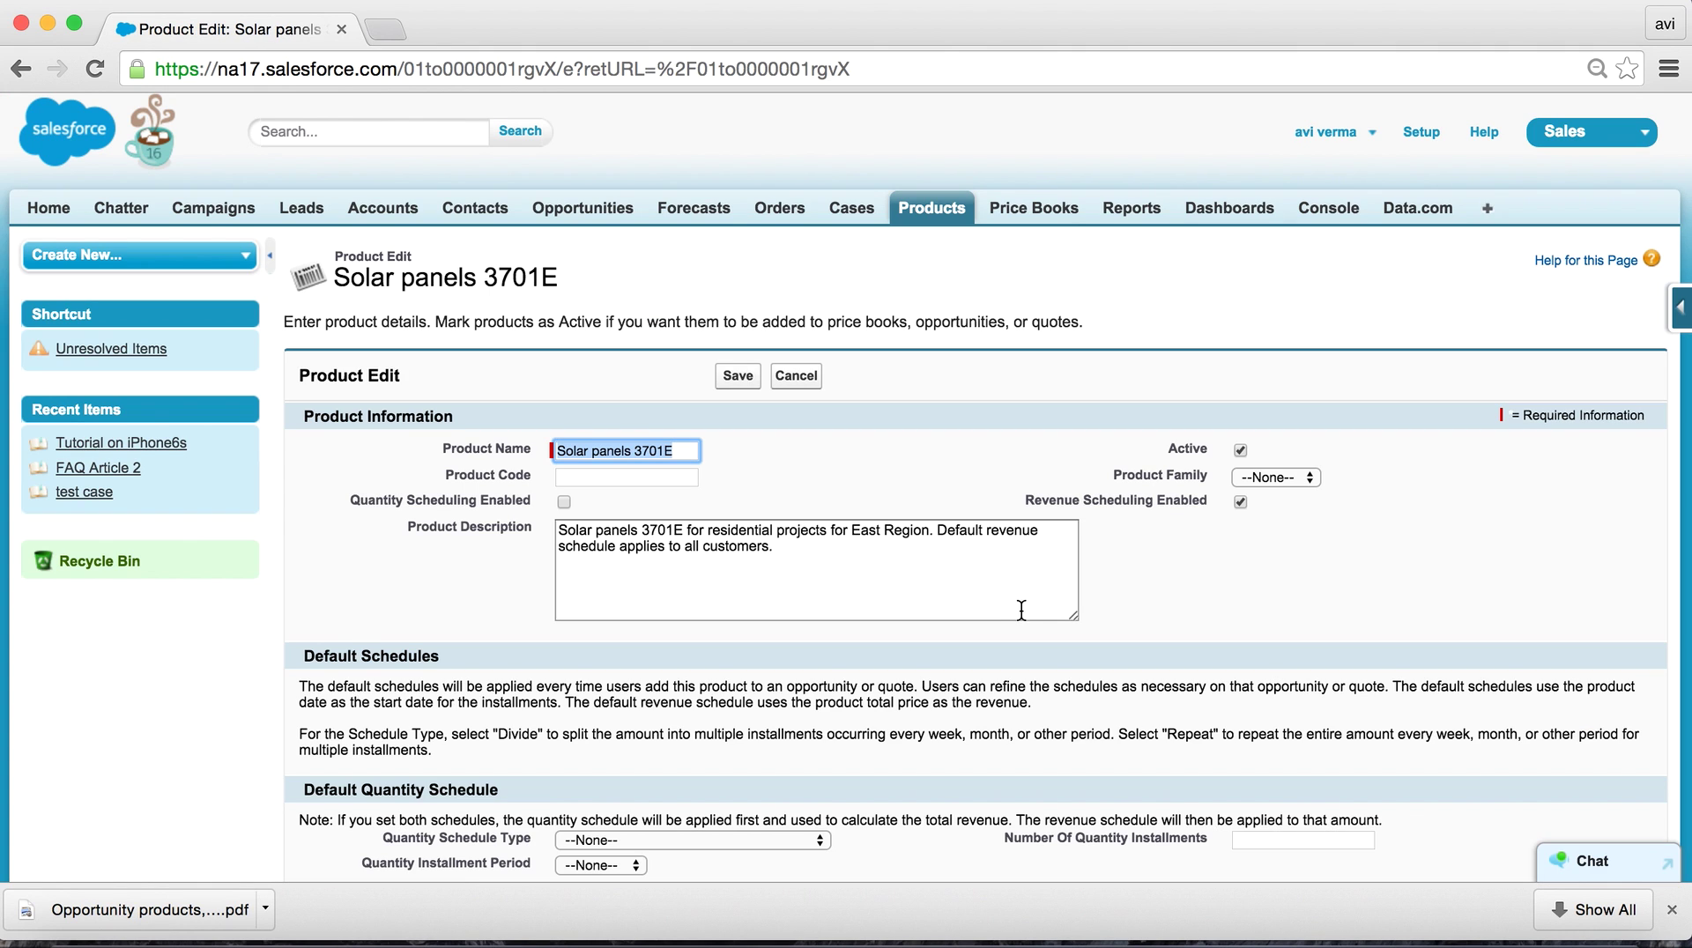
pyautogui.scroll(-2, 1110, 603)
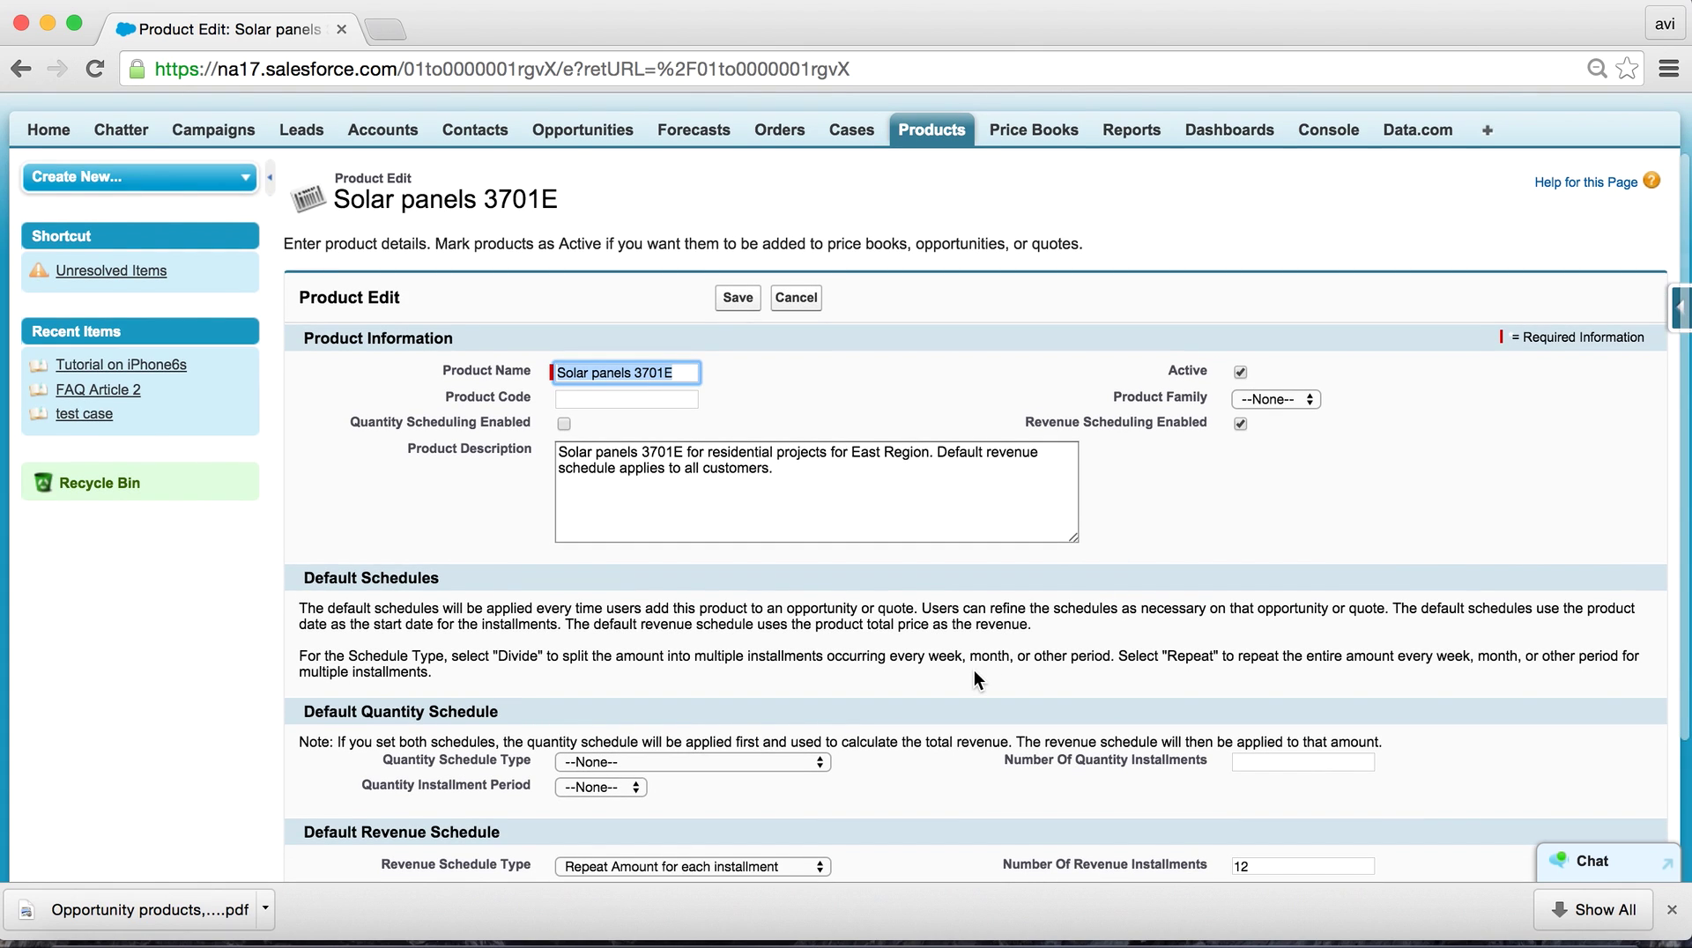
pyautogui.scroll(-2, 974, 681)
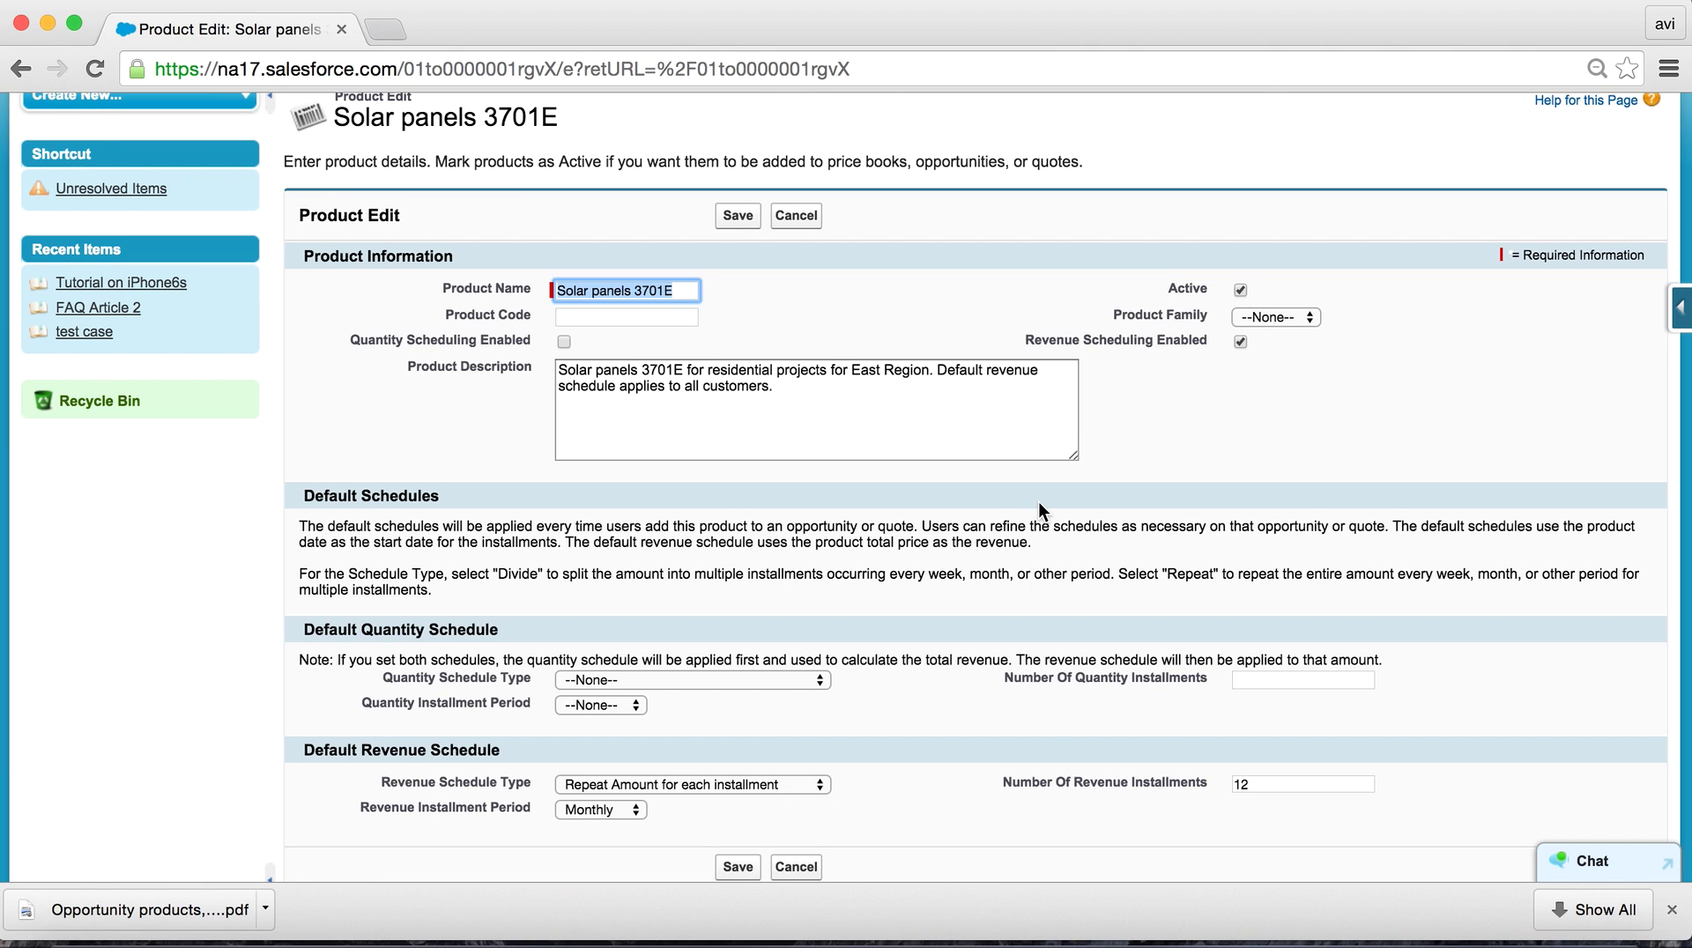
pyautogui.click(796, 215)
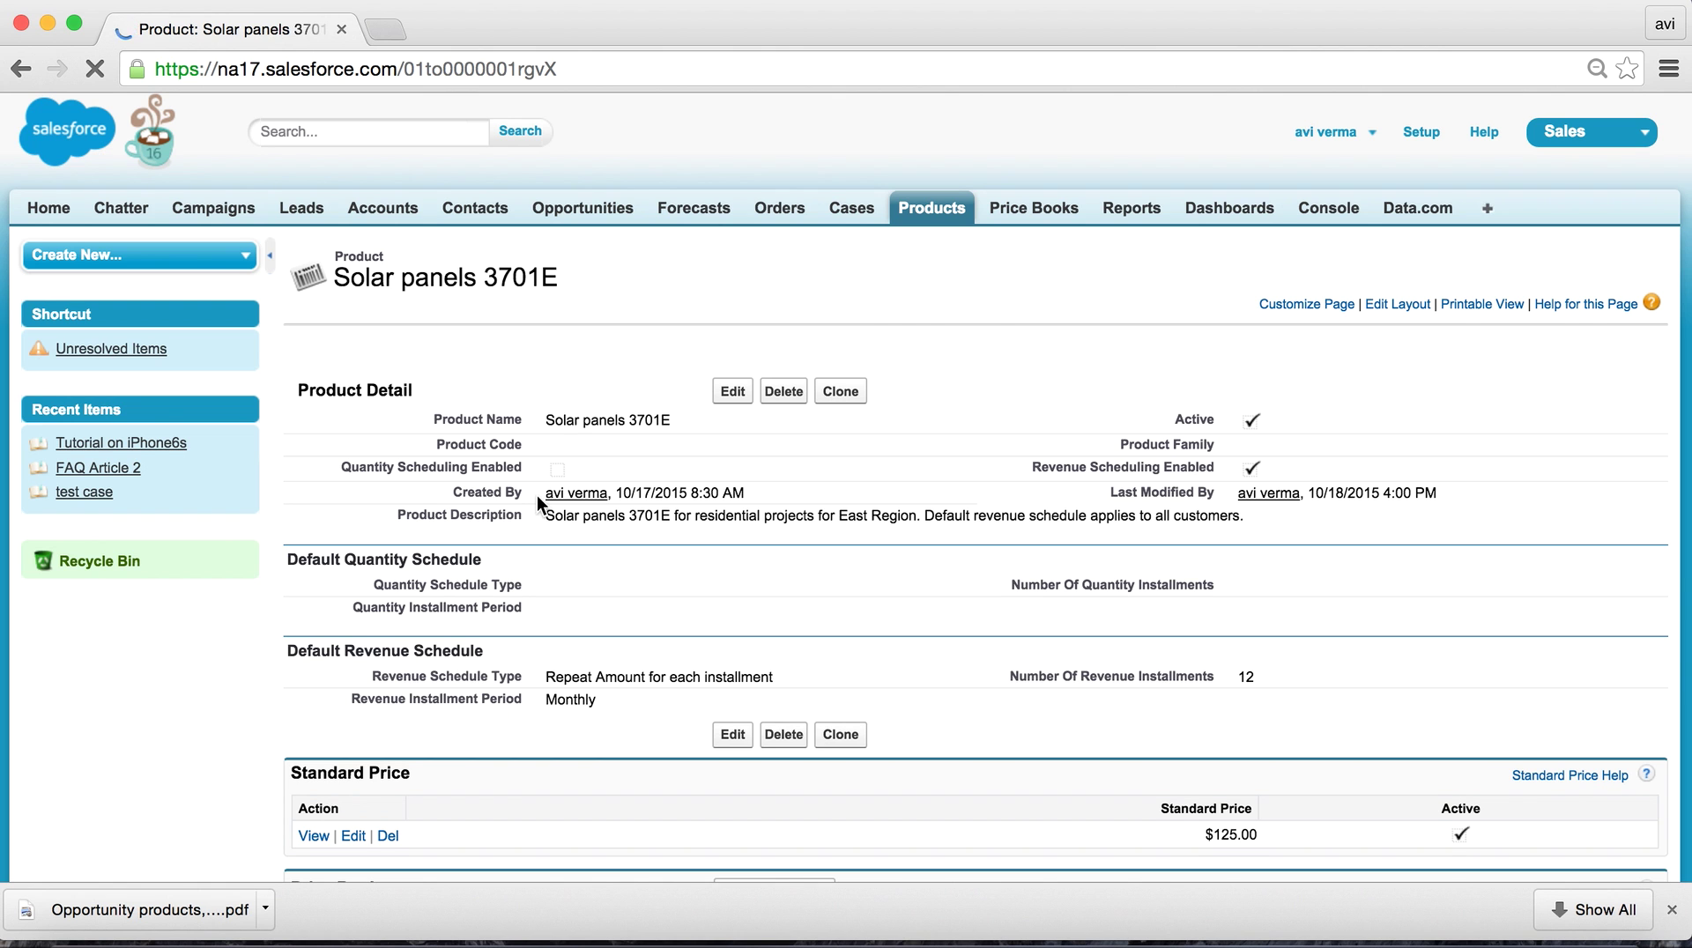
pyautogui.scroll(-3, 522, 664)
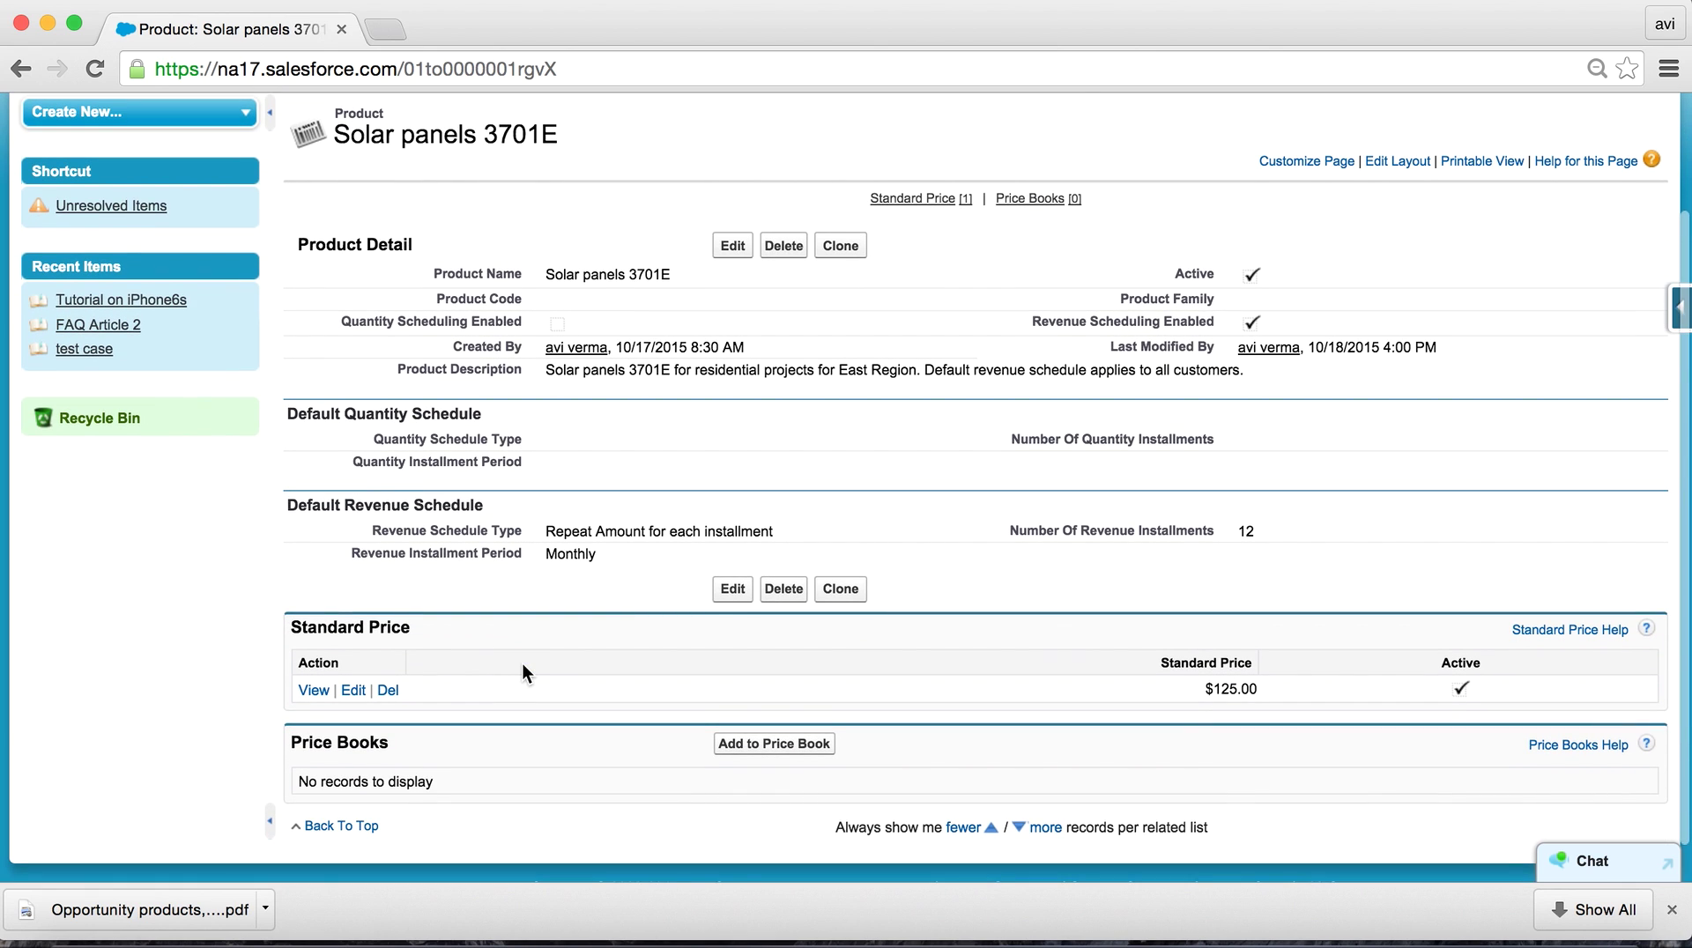
# Step: Read page 2 'An Exercise' in the PDF, then return to the Solar panels 3701E page
pyautogui.press('super+Tab')
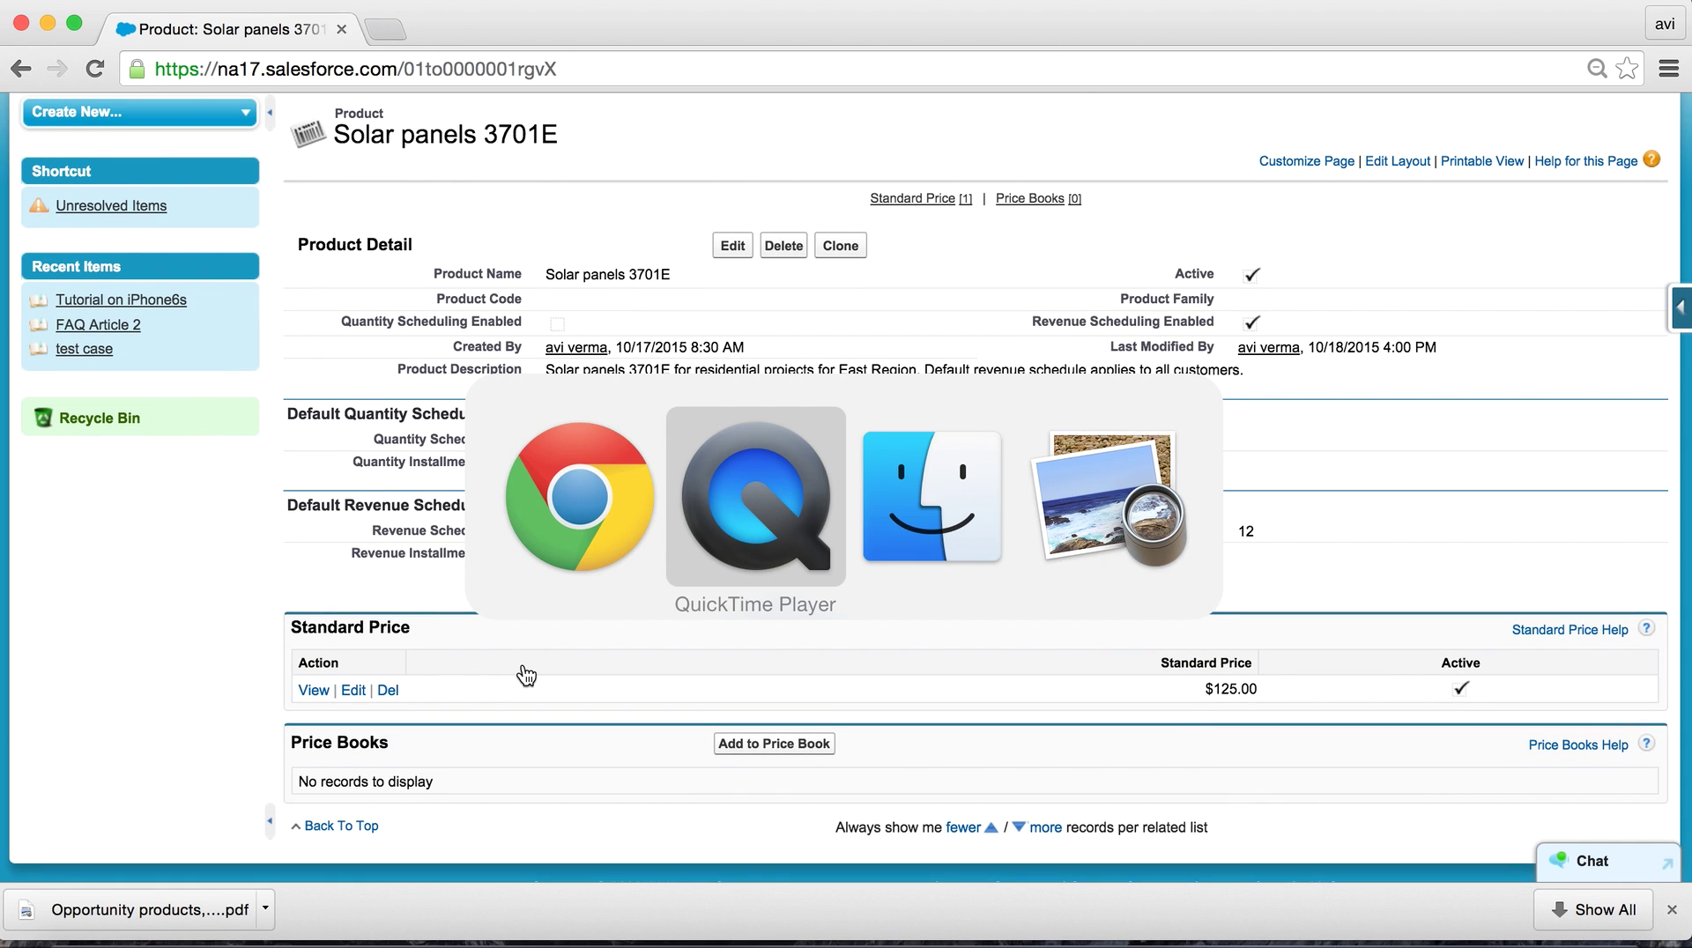
pyautogui.press('super+Tab')
pyautogui.press('super+Tab')
pyautogui.scroll(20, 569, 689)
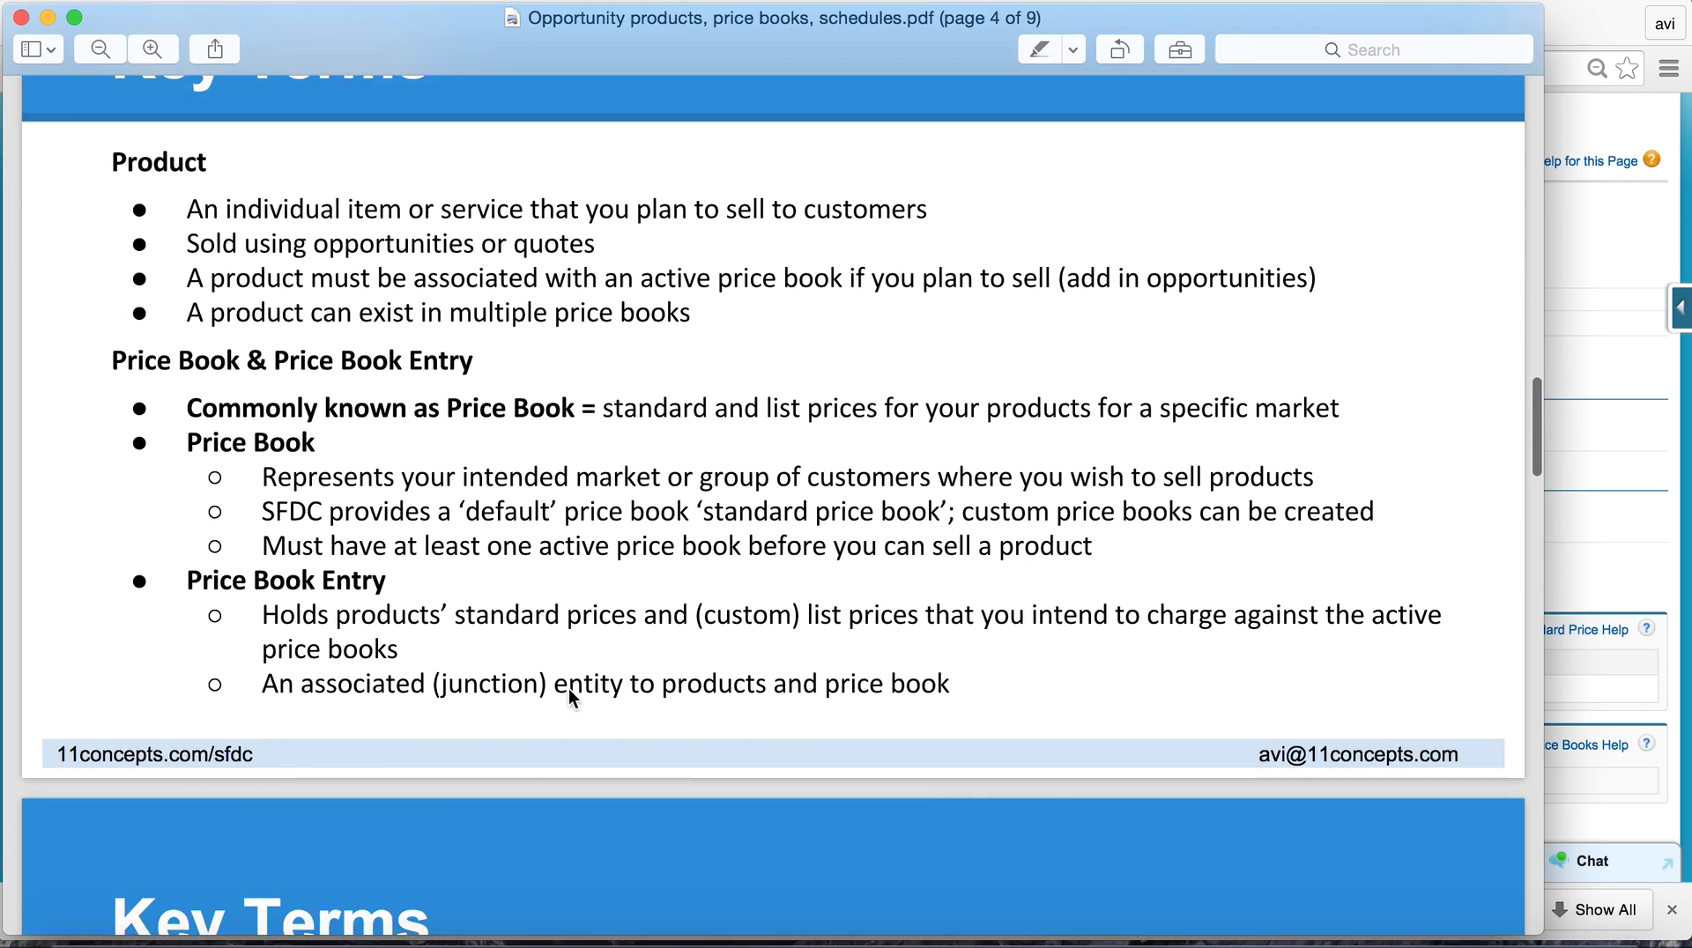
pyautogui.scroll(-5, 571, 699)
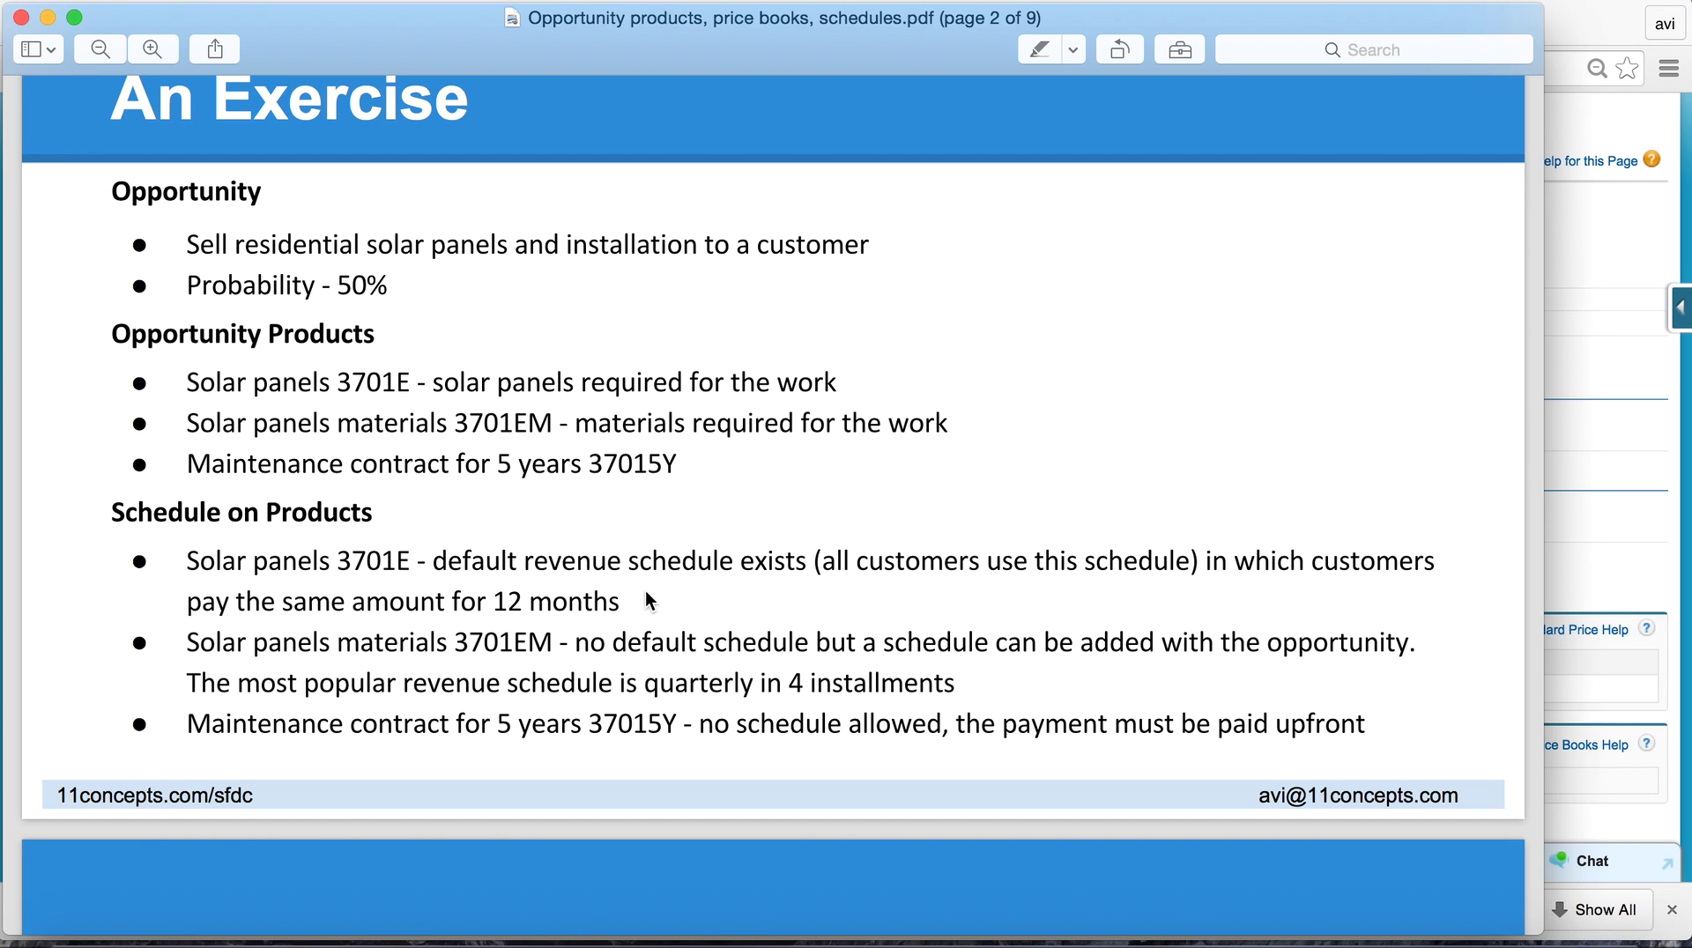
pyautogui.press('super+Tab')
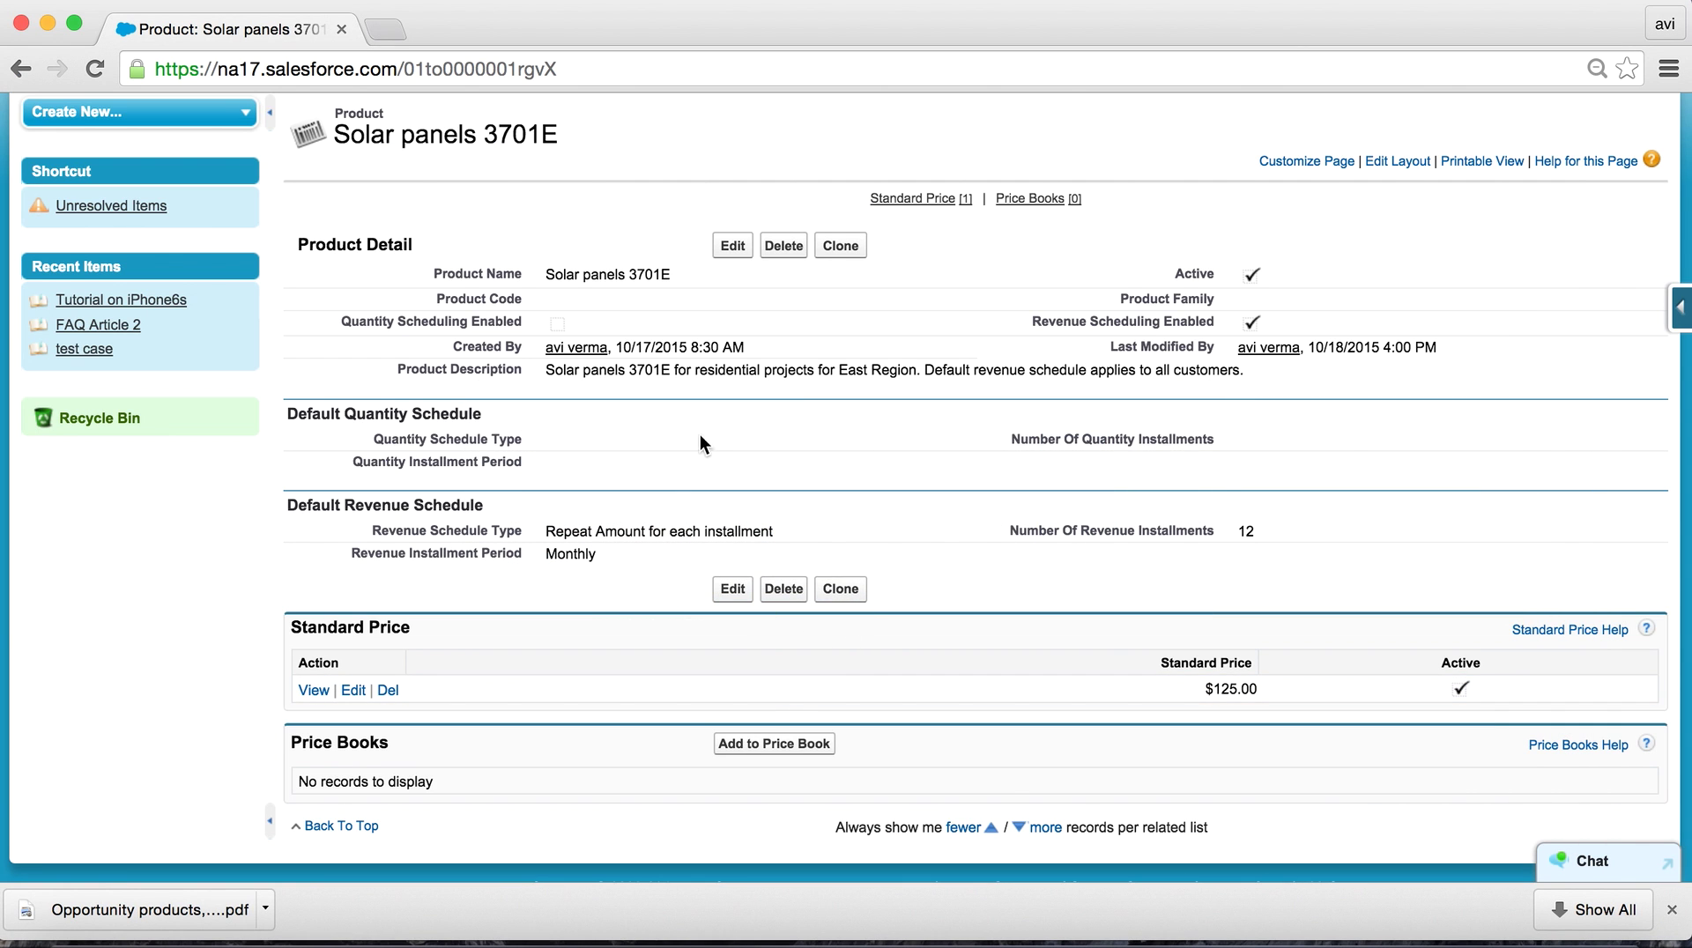
# Step: Open the Solar panels 3701E edit form at Default Revenue Schedule, then bring the exercise PDF forward
pyautogui.scroll(2, 710, 425)
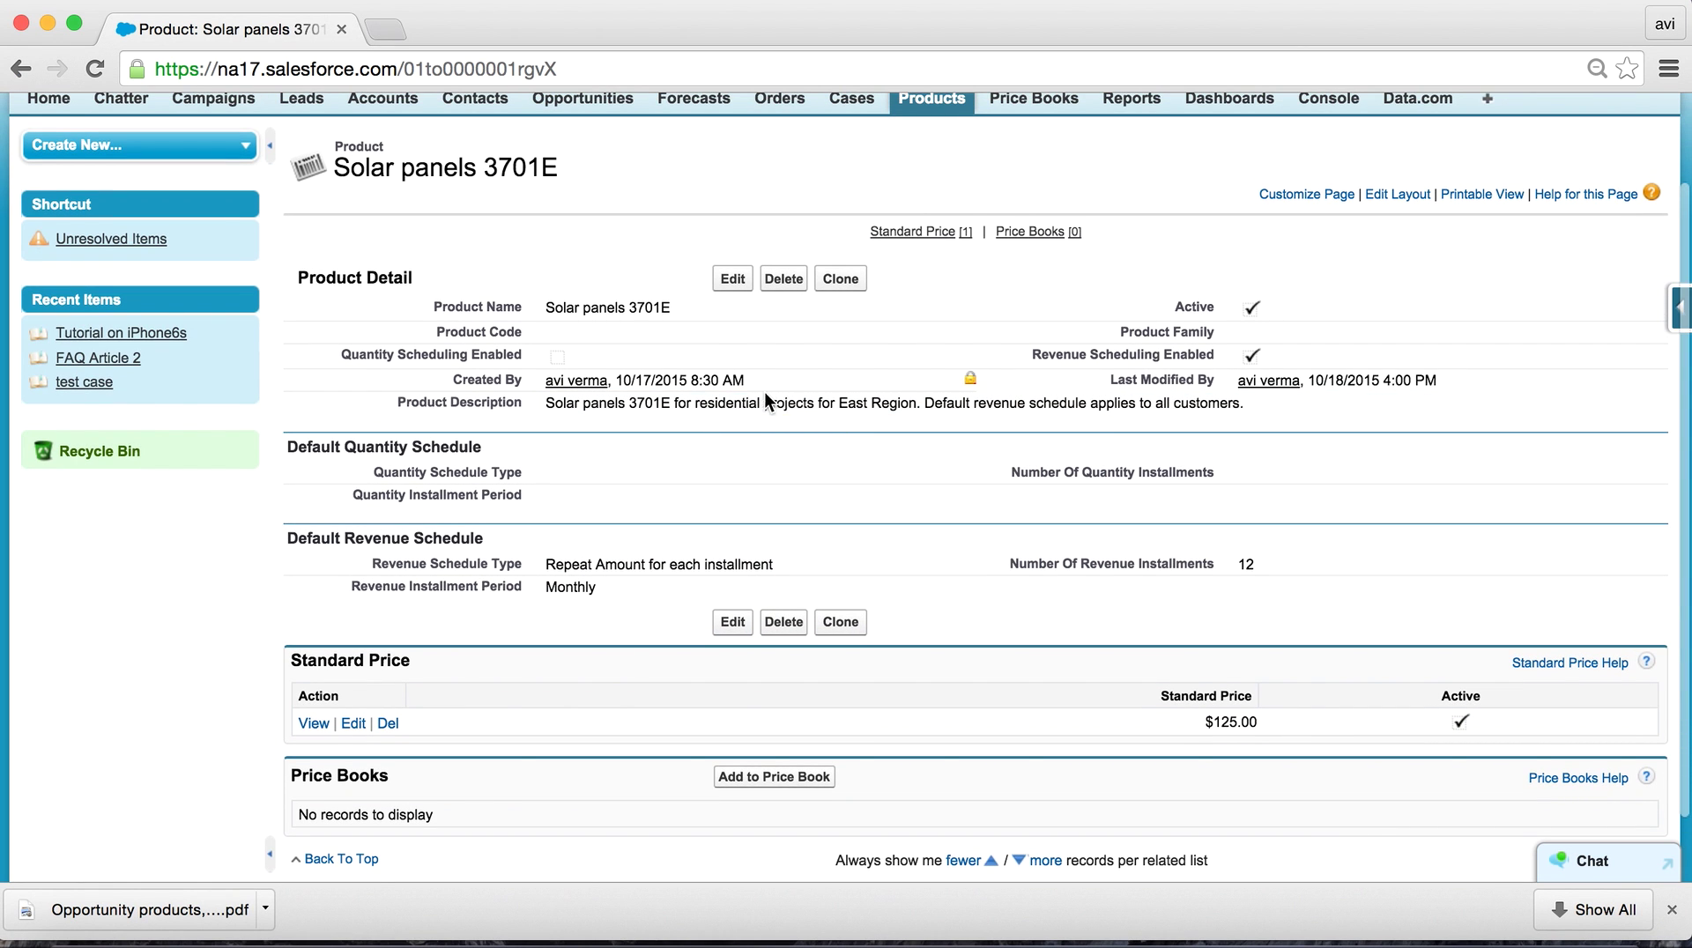
pyautogui.click(732, 278)
pyautogui.scroll(-3, 1040, 641)
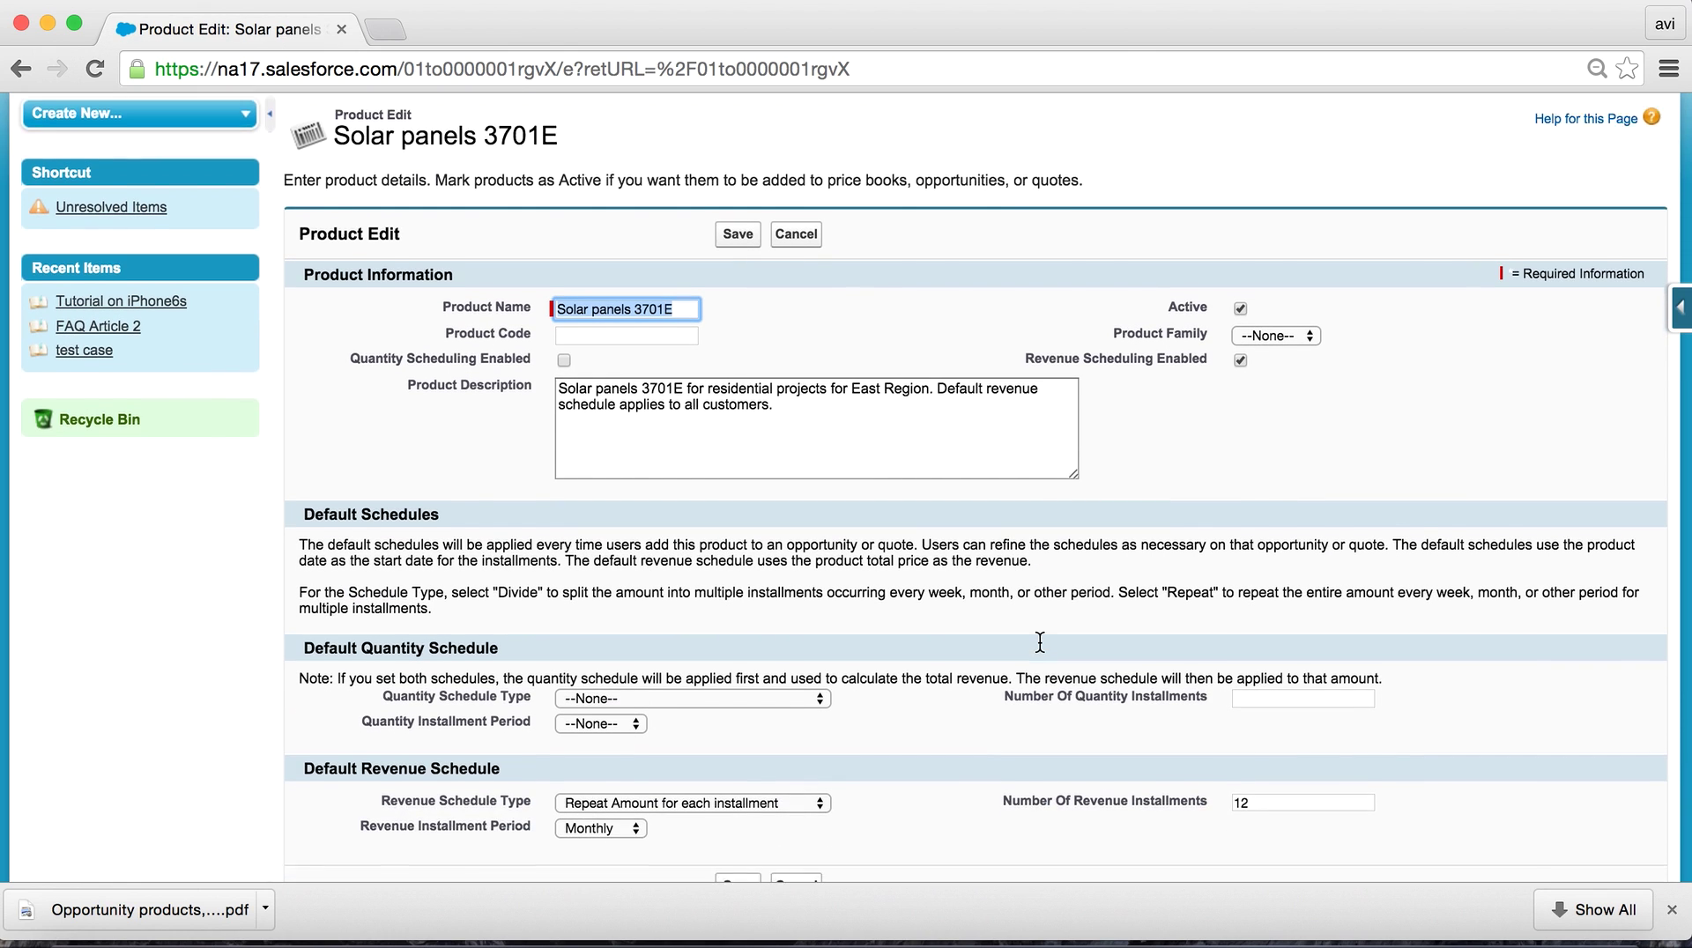
pyautogui.scroll(-1, 1039, 641)
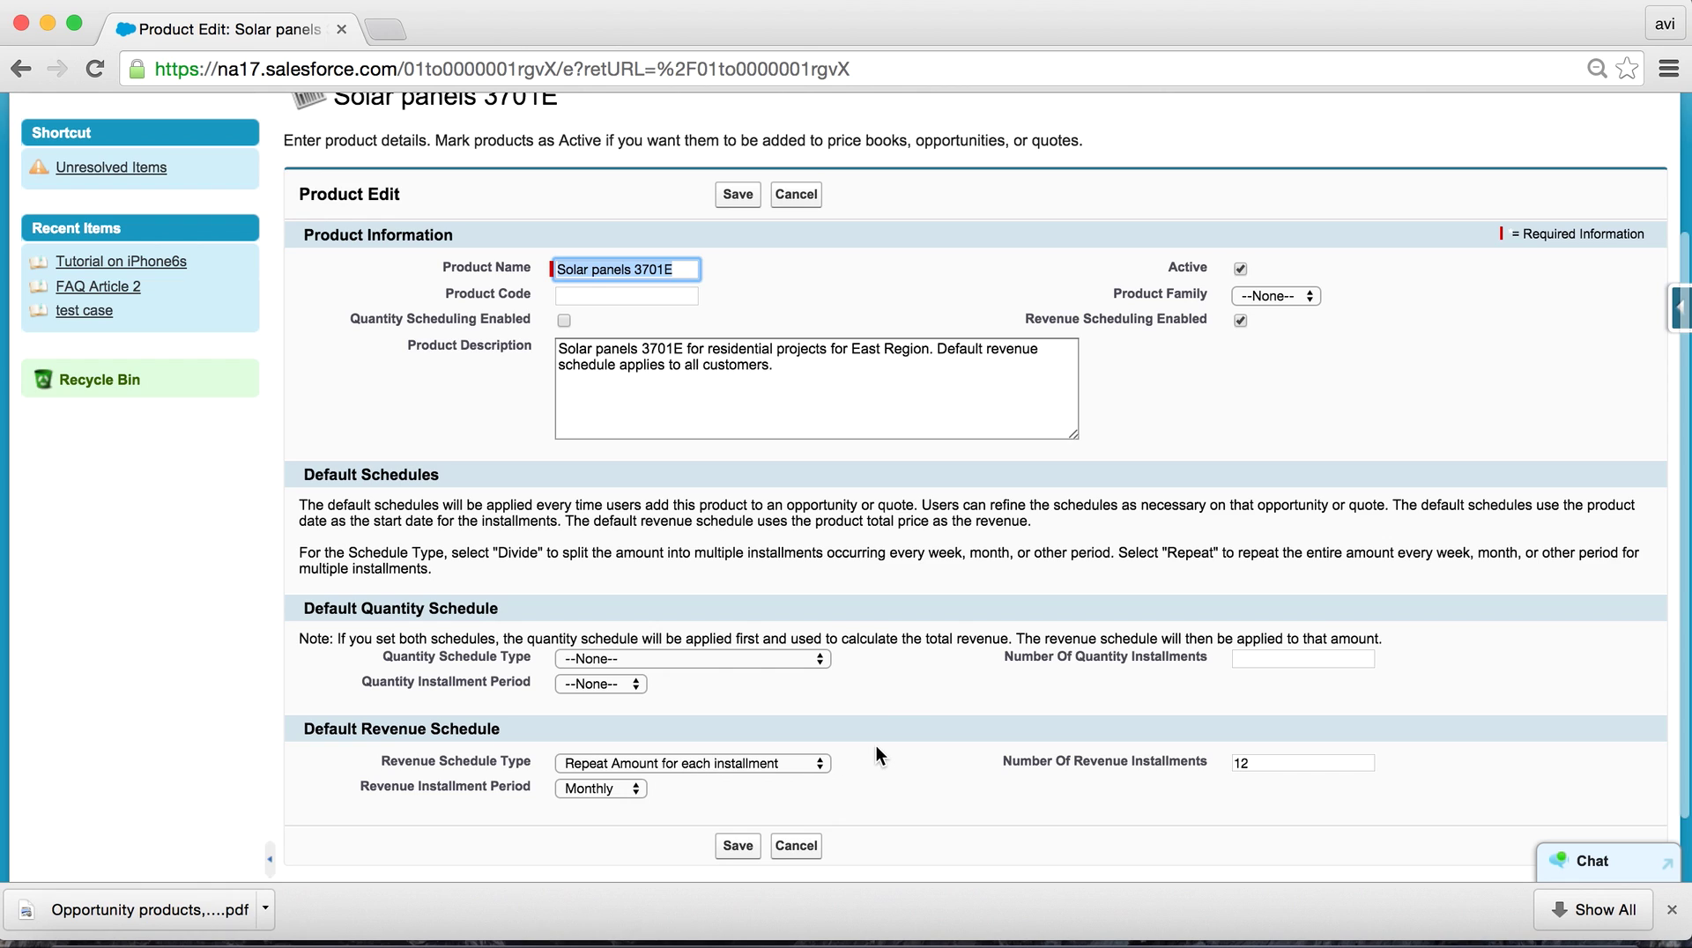
pyautogui.press('super+Tab')
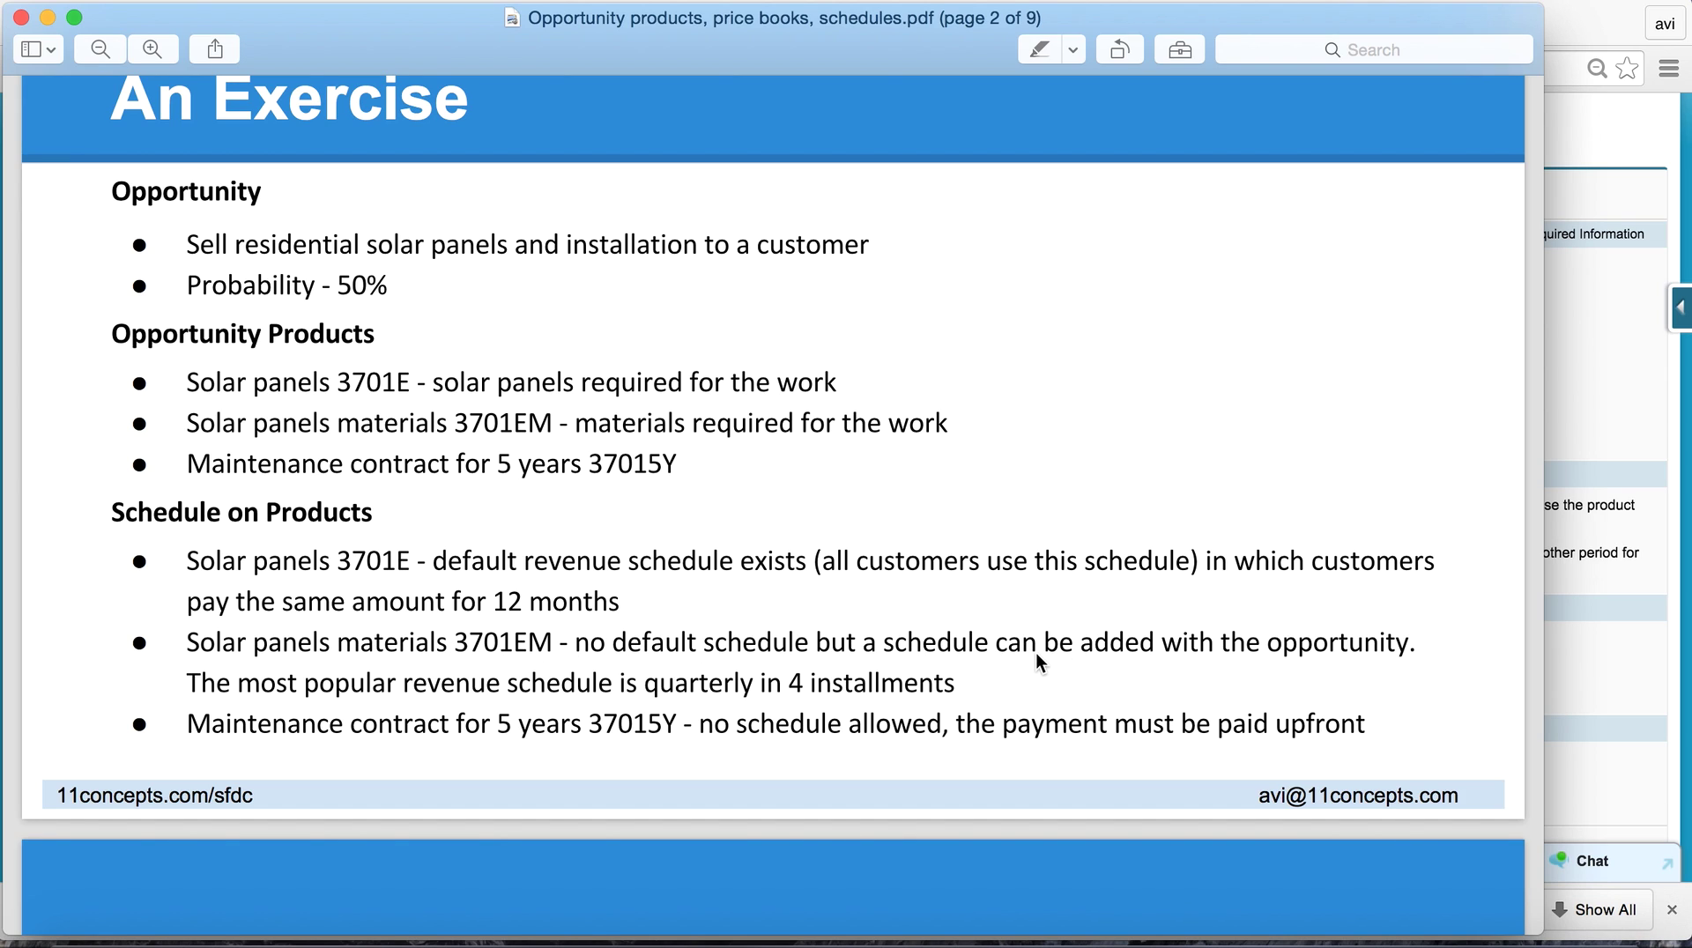
# Step: Discard the 3701E edit and go to the Products home's Recent Products list
pyautogui.press('super+Tab')
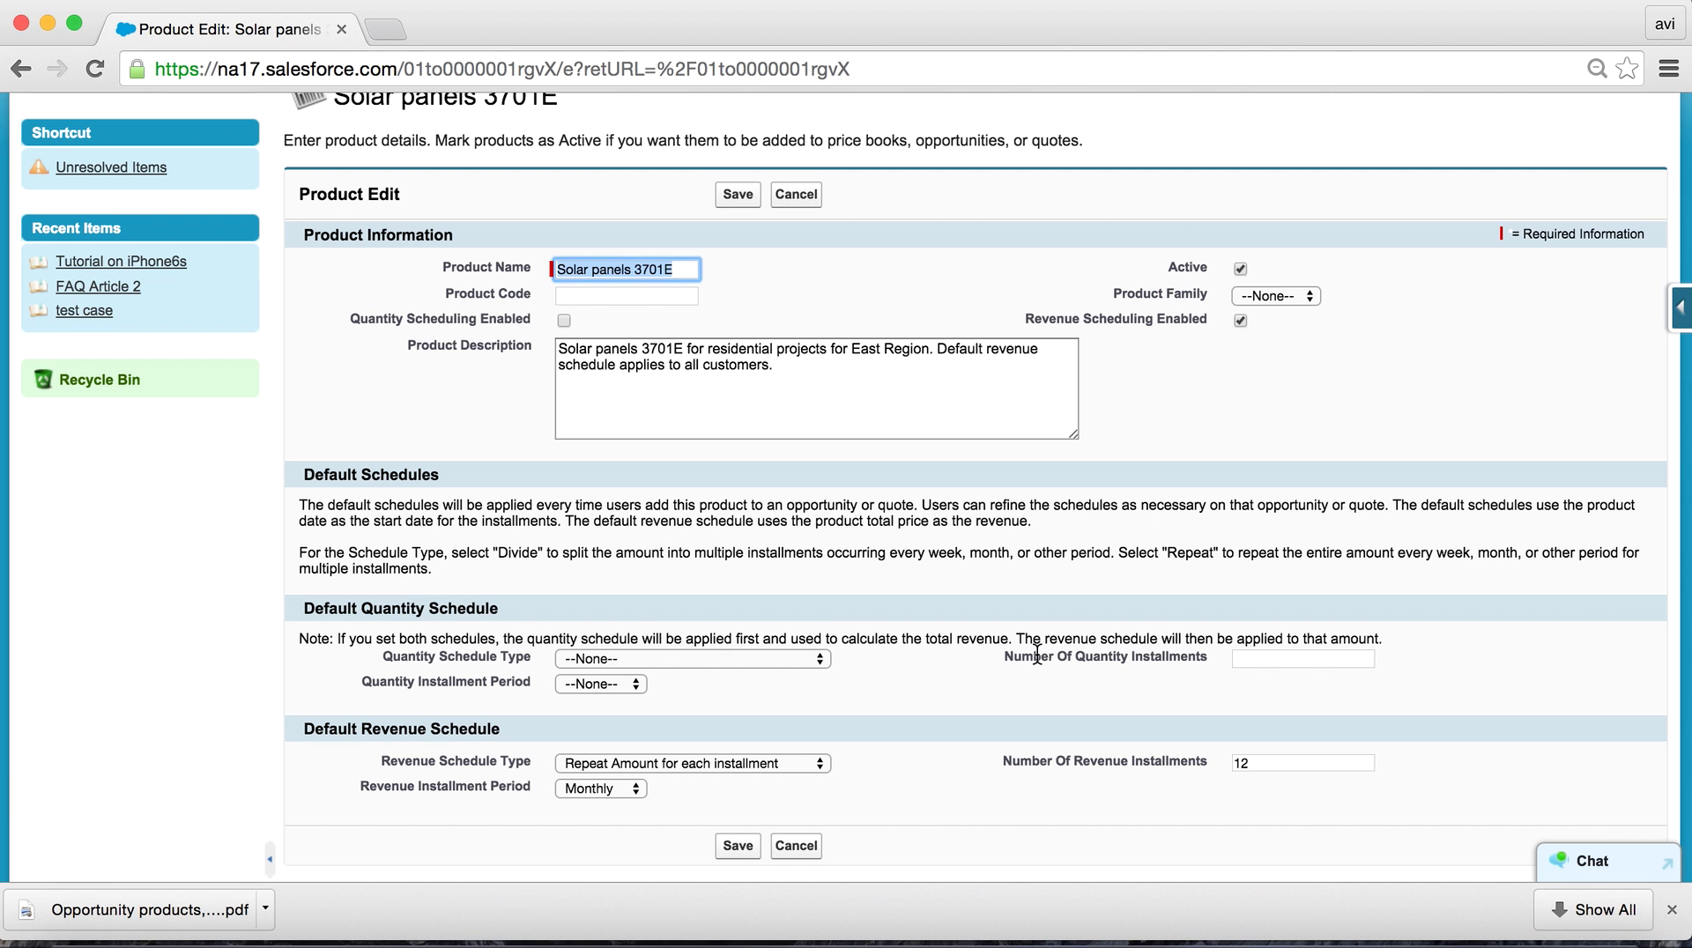
pyautogui.click(812, 203)
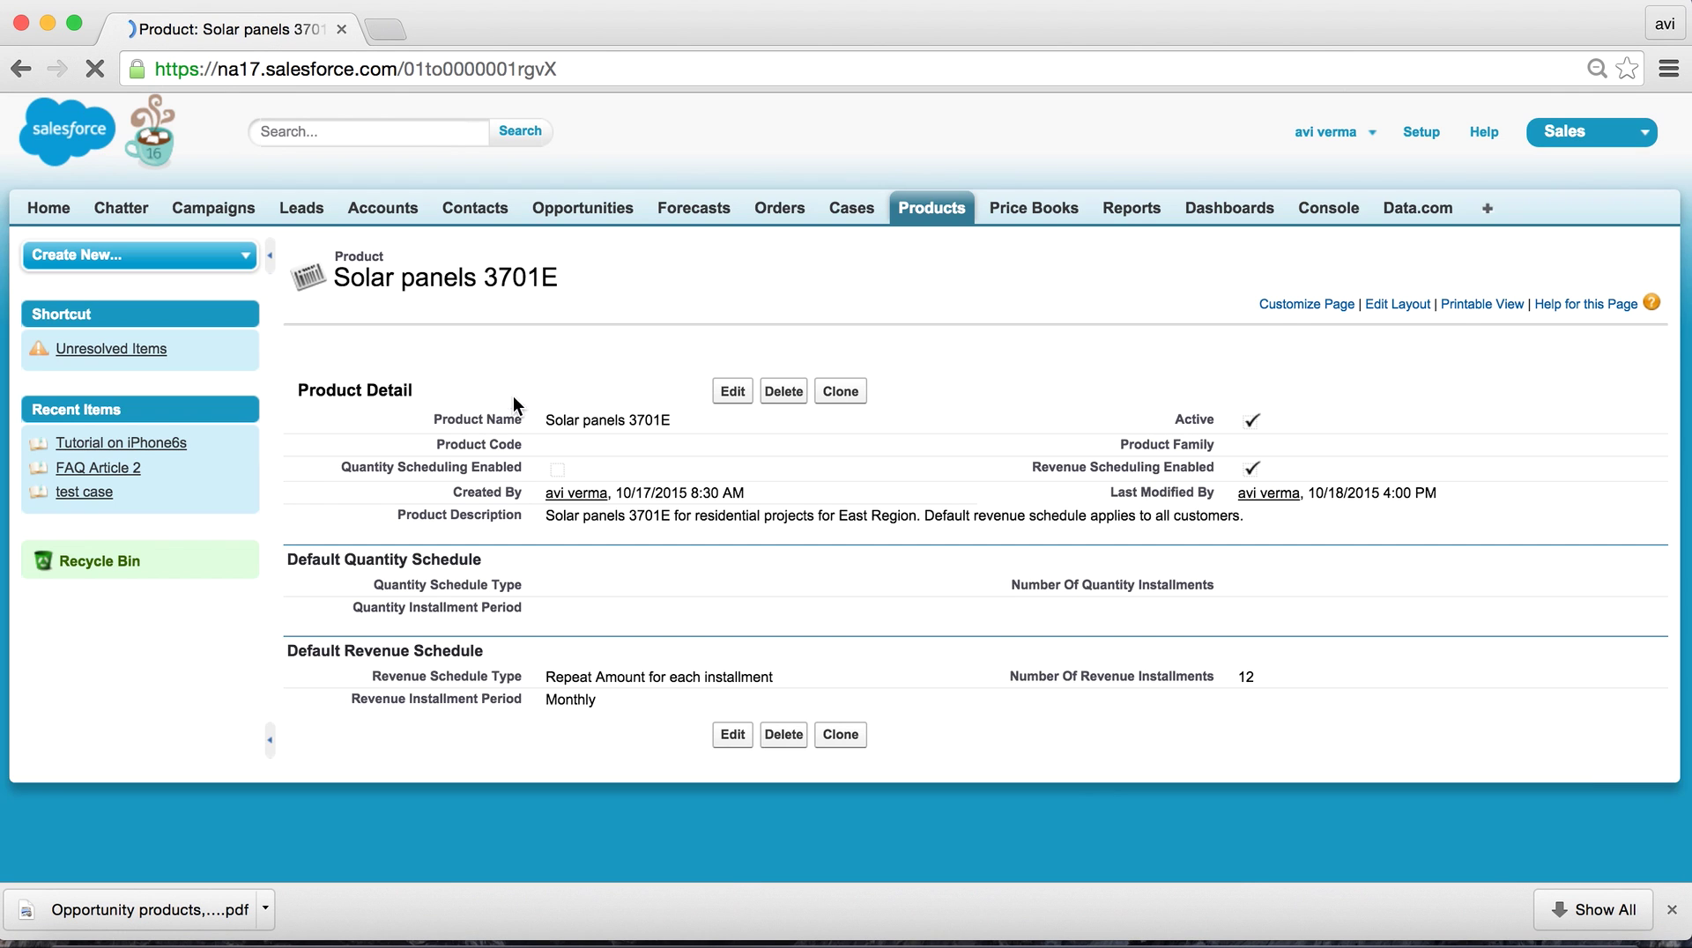
pyautogui.click(932, 209)
pyautogui.scroll(-3, 452, 608)
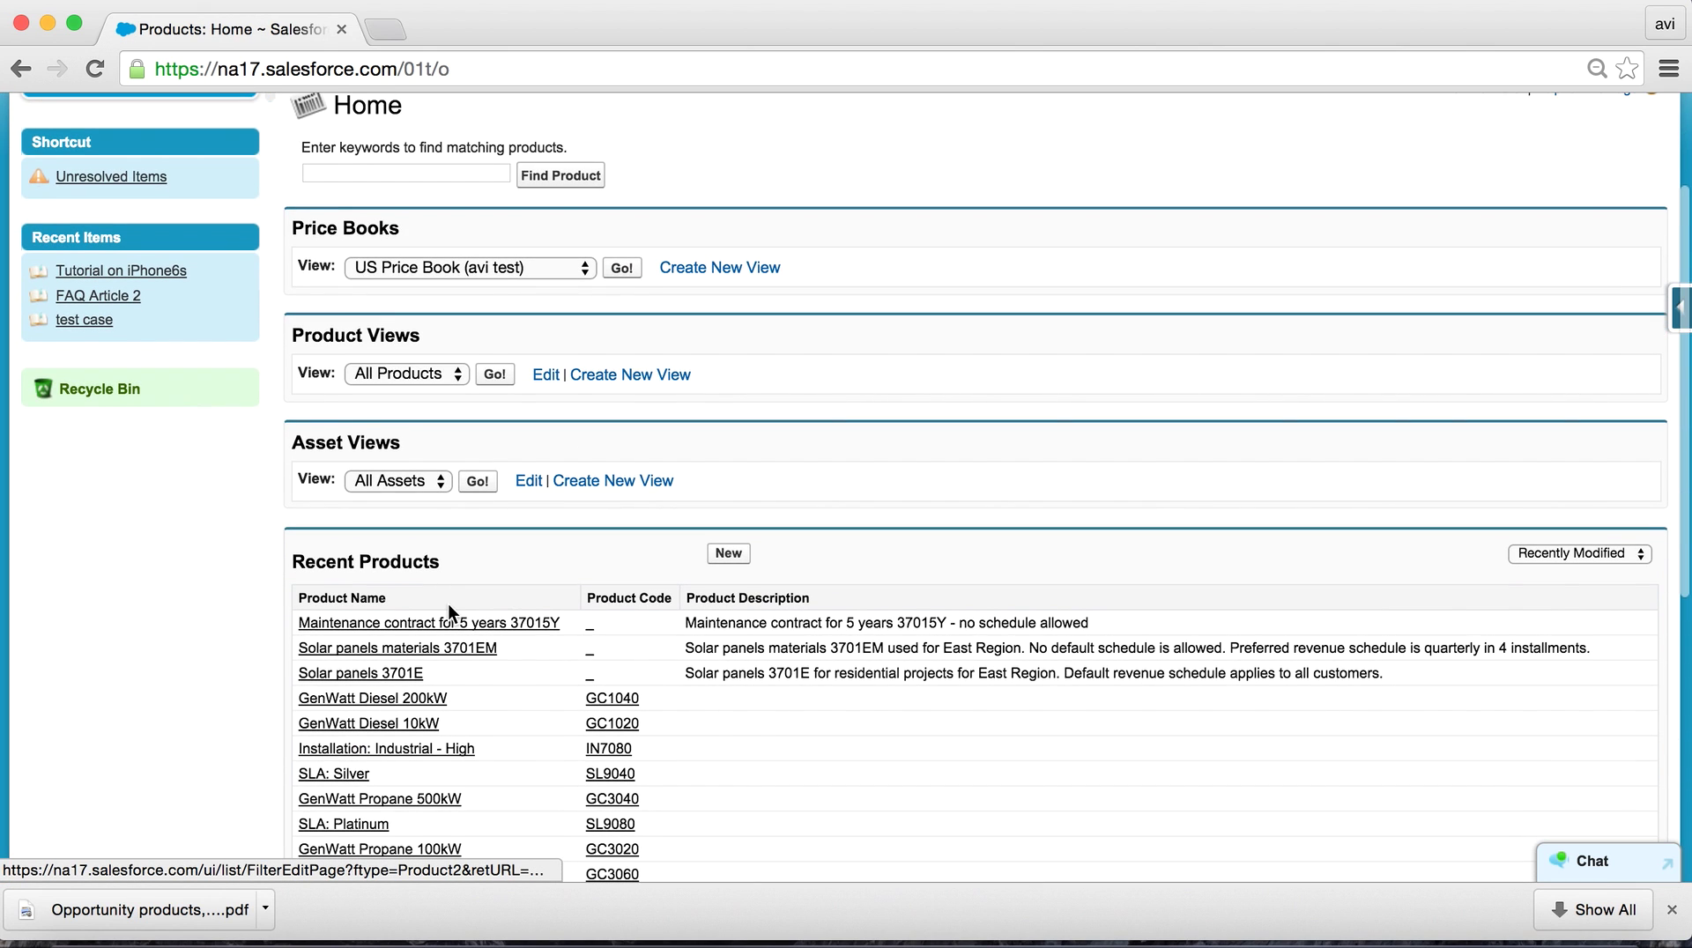
# Step: Inspect Solar panels materials 3701EM's edit form, cancel without adding a default schedule, and recheck the PDF
pyautogui.click(394, 648)
pyautogui.scroll(-3, 723, 635)
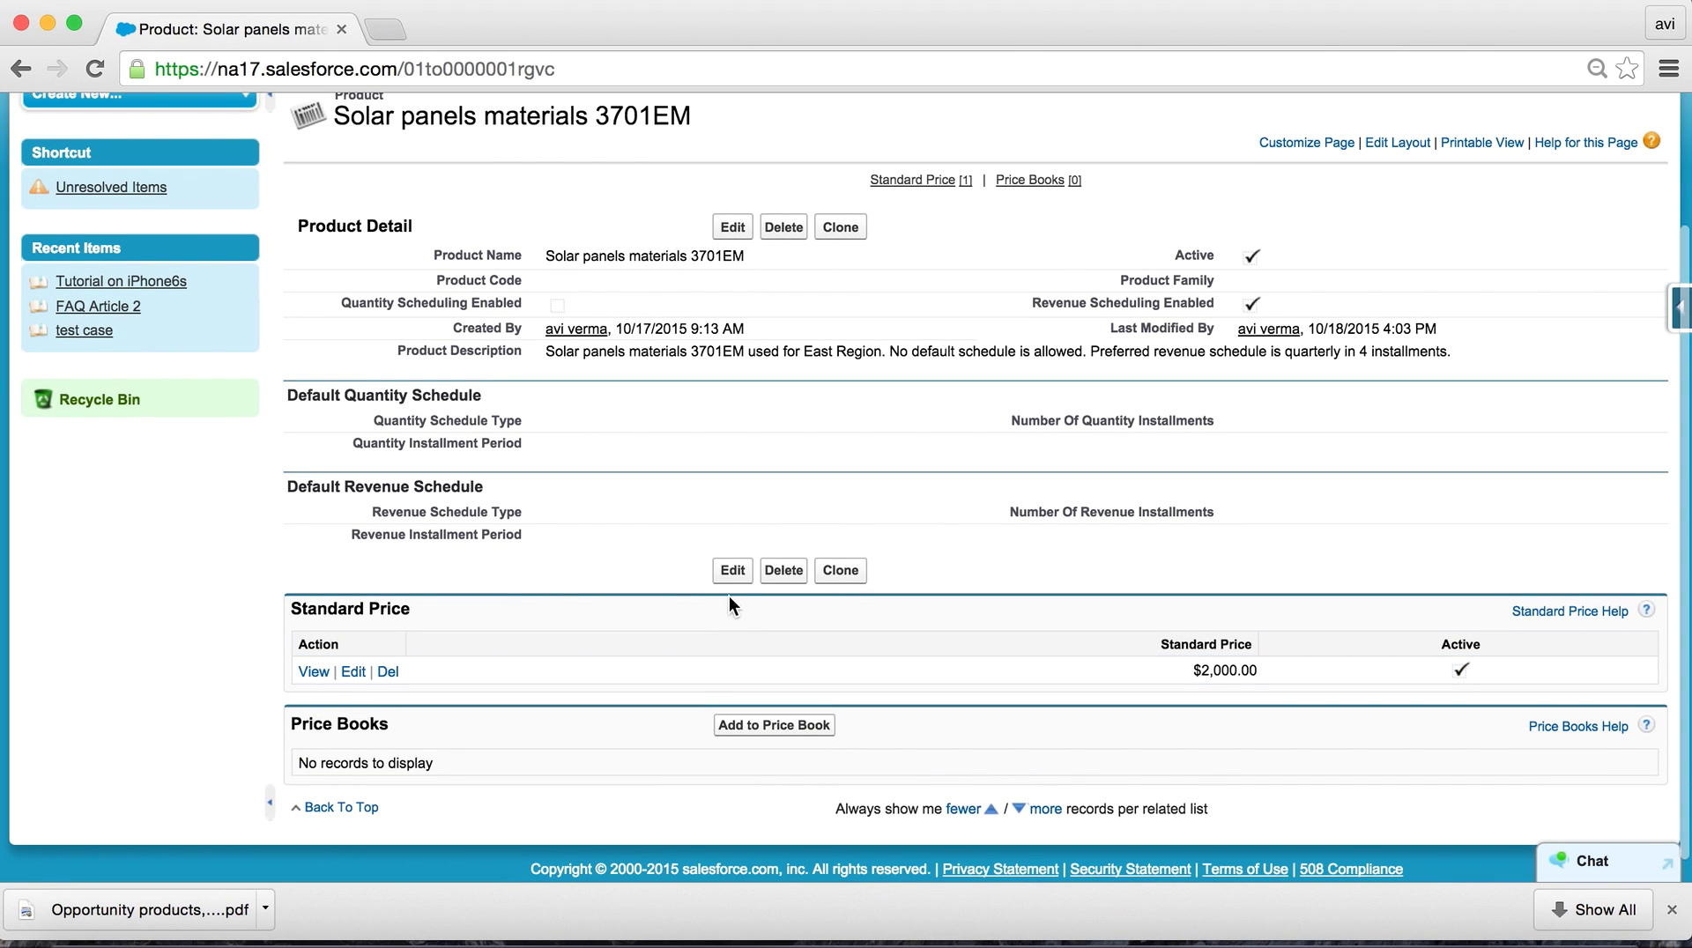
pyautogui.click(729, 571)
pyautogui.scroll(-3, 865, 641)
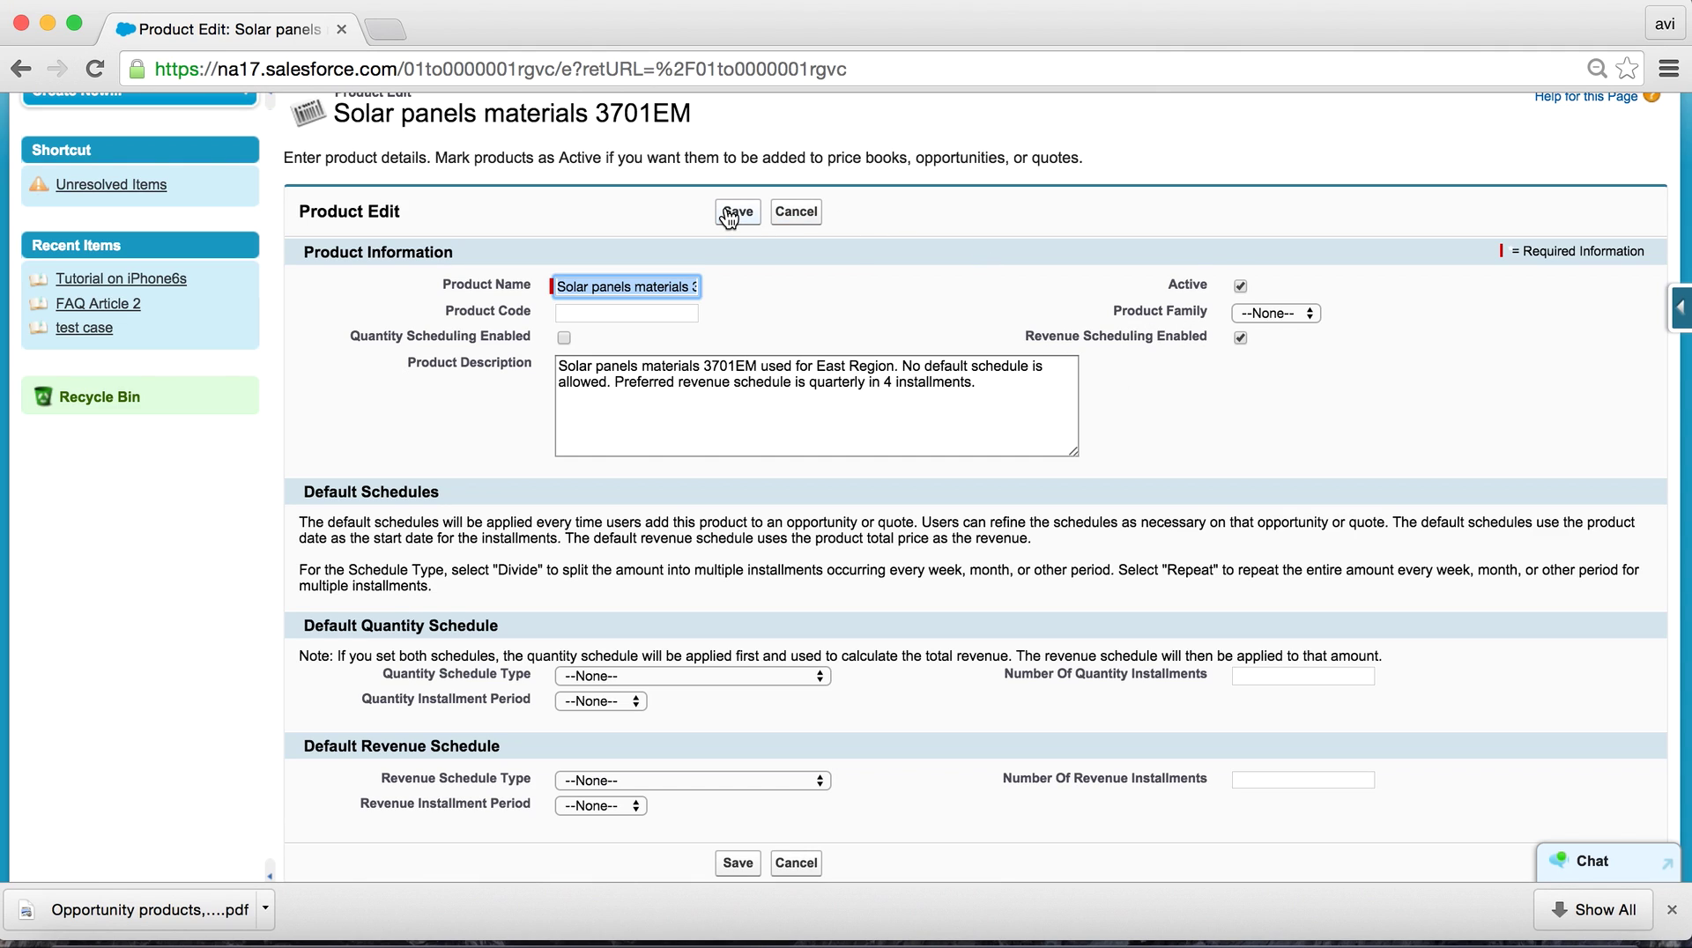
pyautogui.click(800, 220)
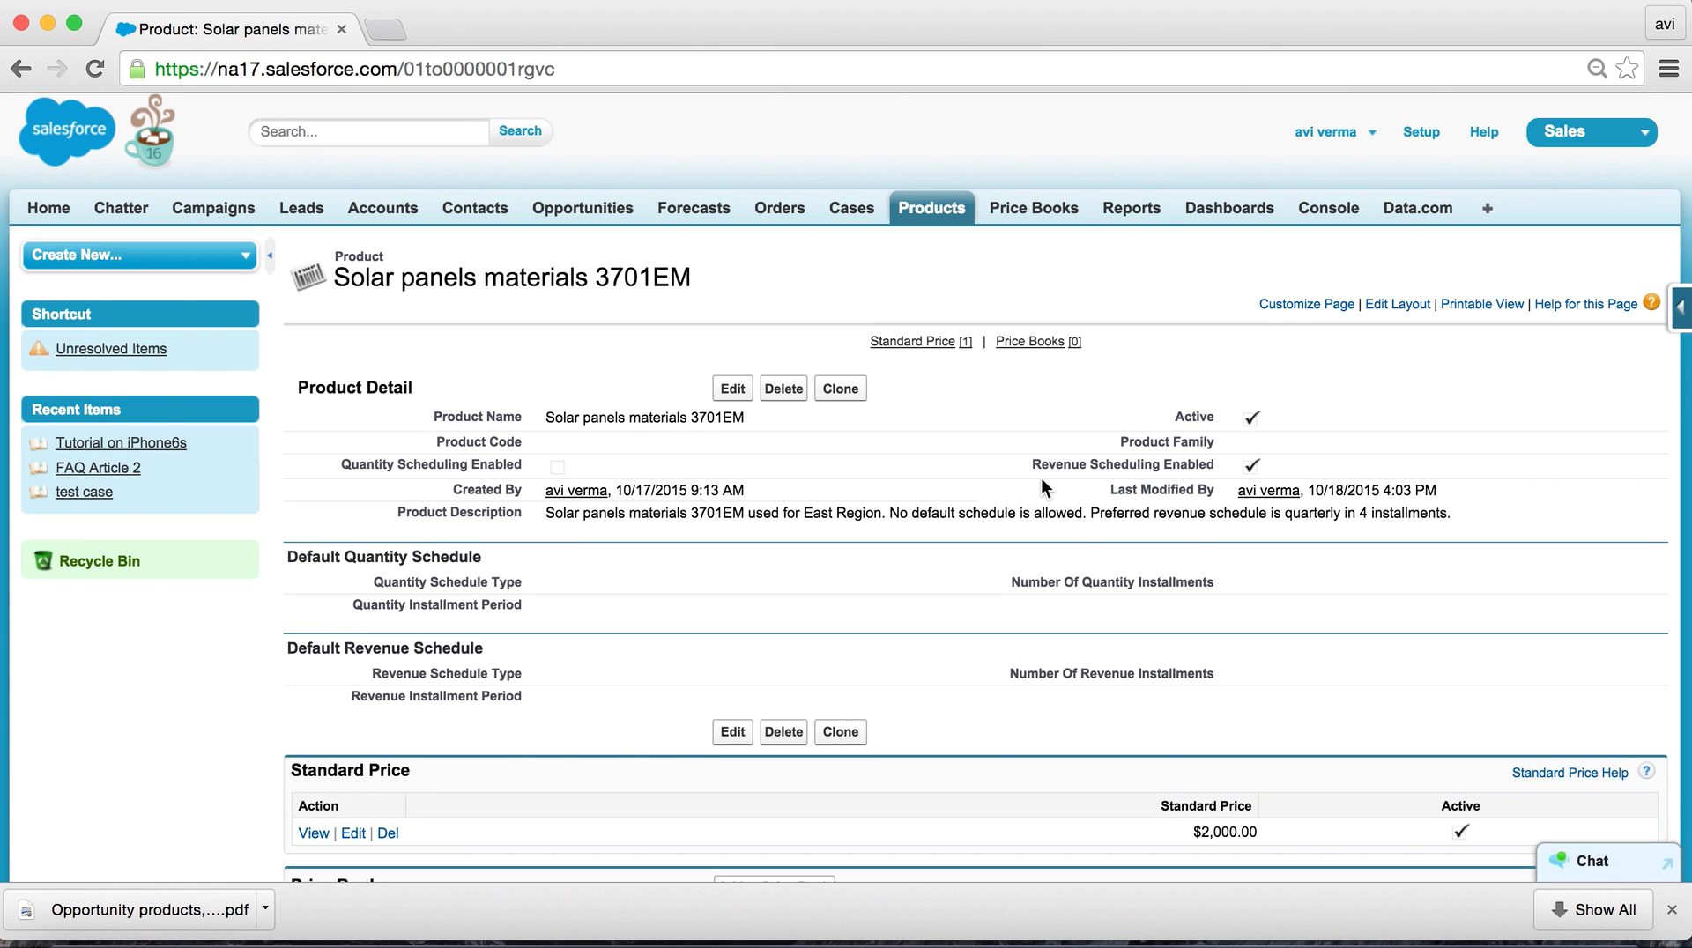
pyautogui.press('super+Tab')
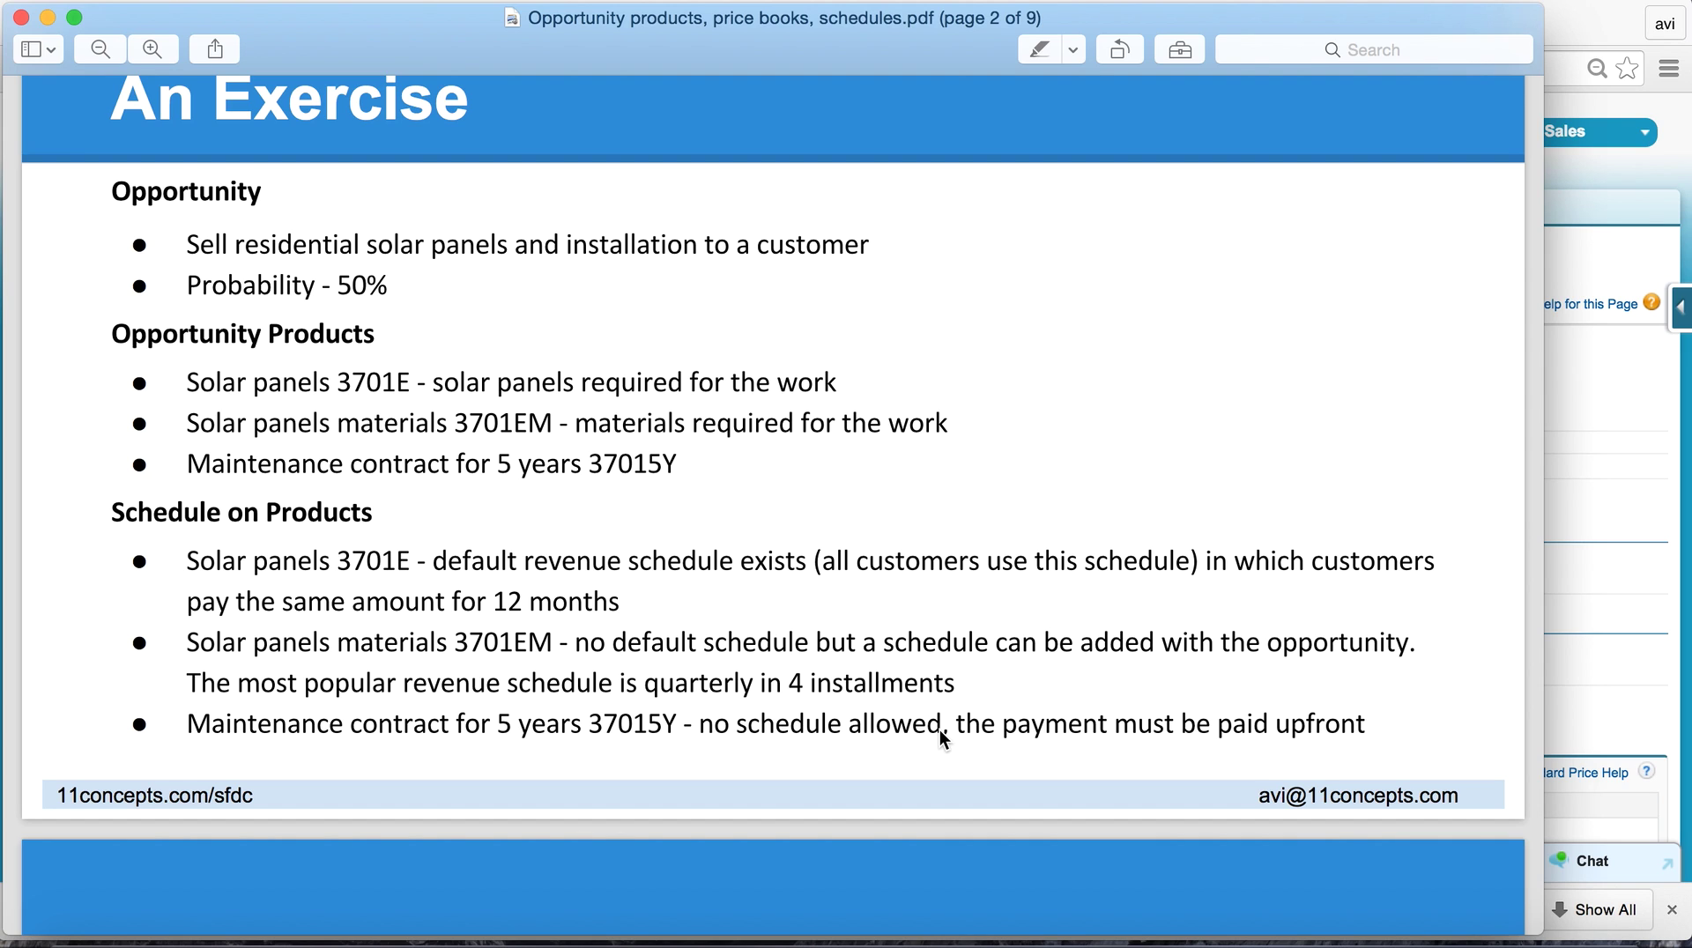
pyautogui.press('super+Tab')
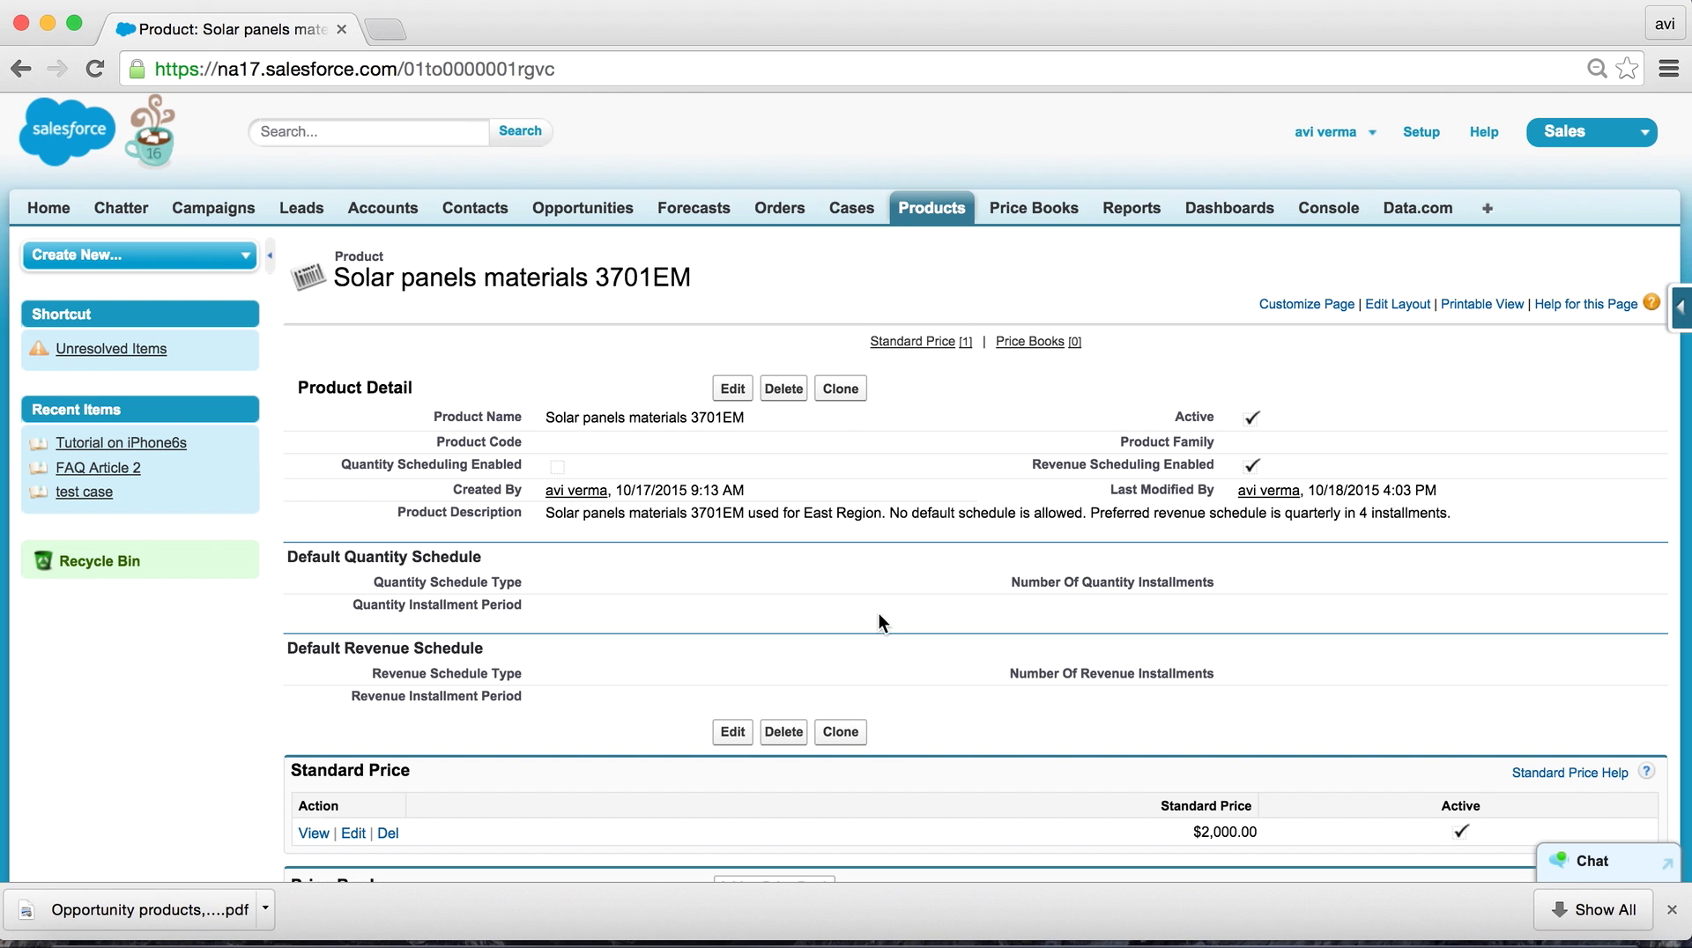
# Step: Open the Maintenance contract for 5 years 37015Y product record from the Products home page
pyautogui.click(932, 217)
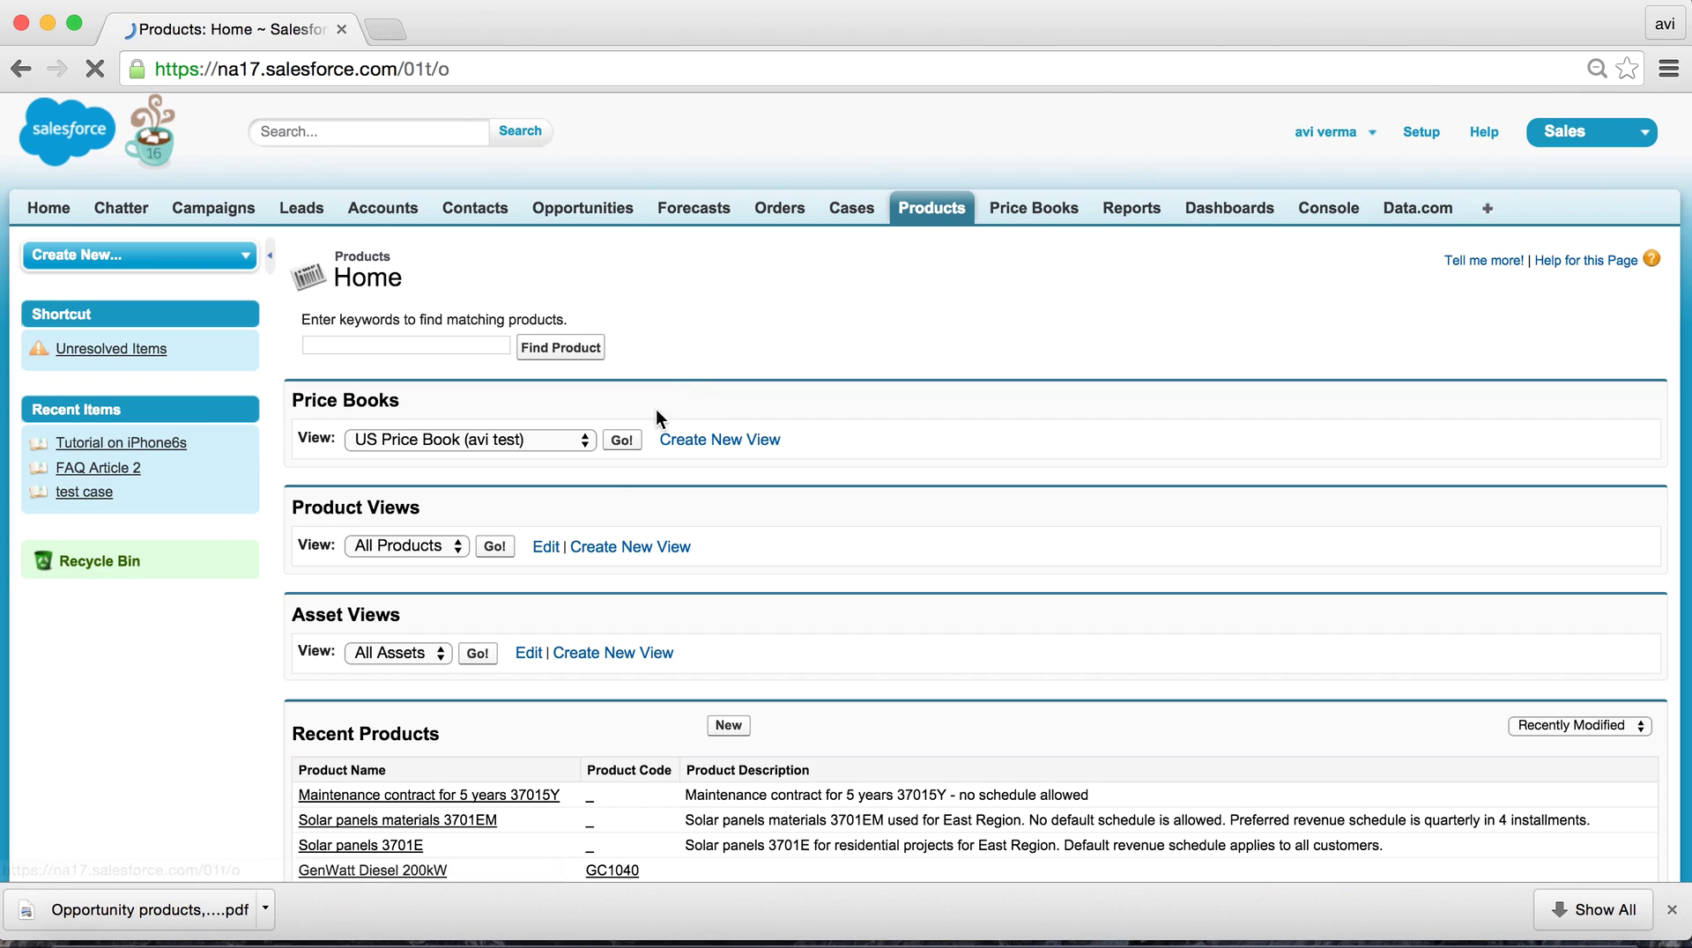
pyautogui.scroll(-2, 476, 659)
pyautogui.click(445, 679)
pyautogui.scroll(-3, 793, 572)
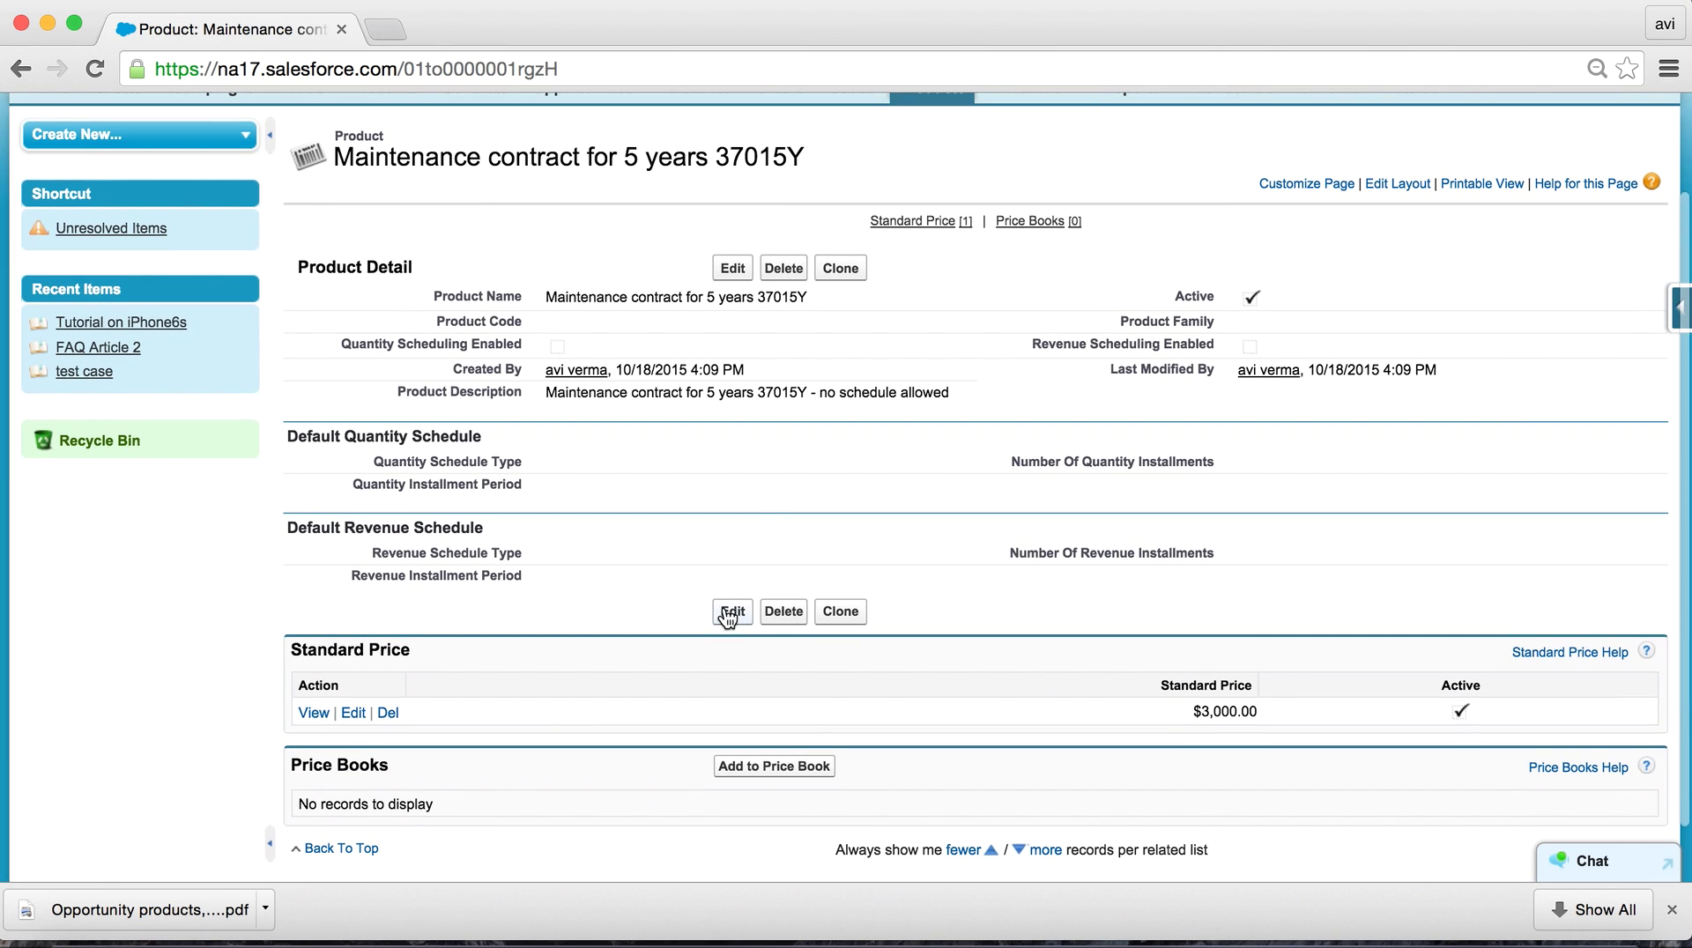
# Step: Open the contract's edit form, cancel without changes, and view page 3 of the exercise PDF
pyautogui.click(730, 610)
pyautogui.scroll(-4, 952, 544)
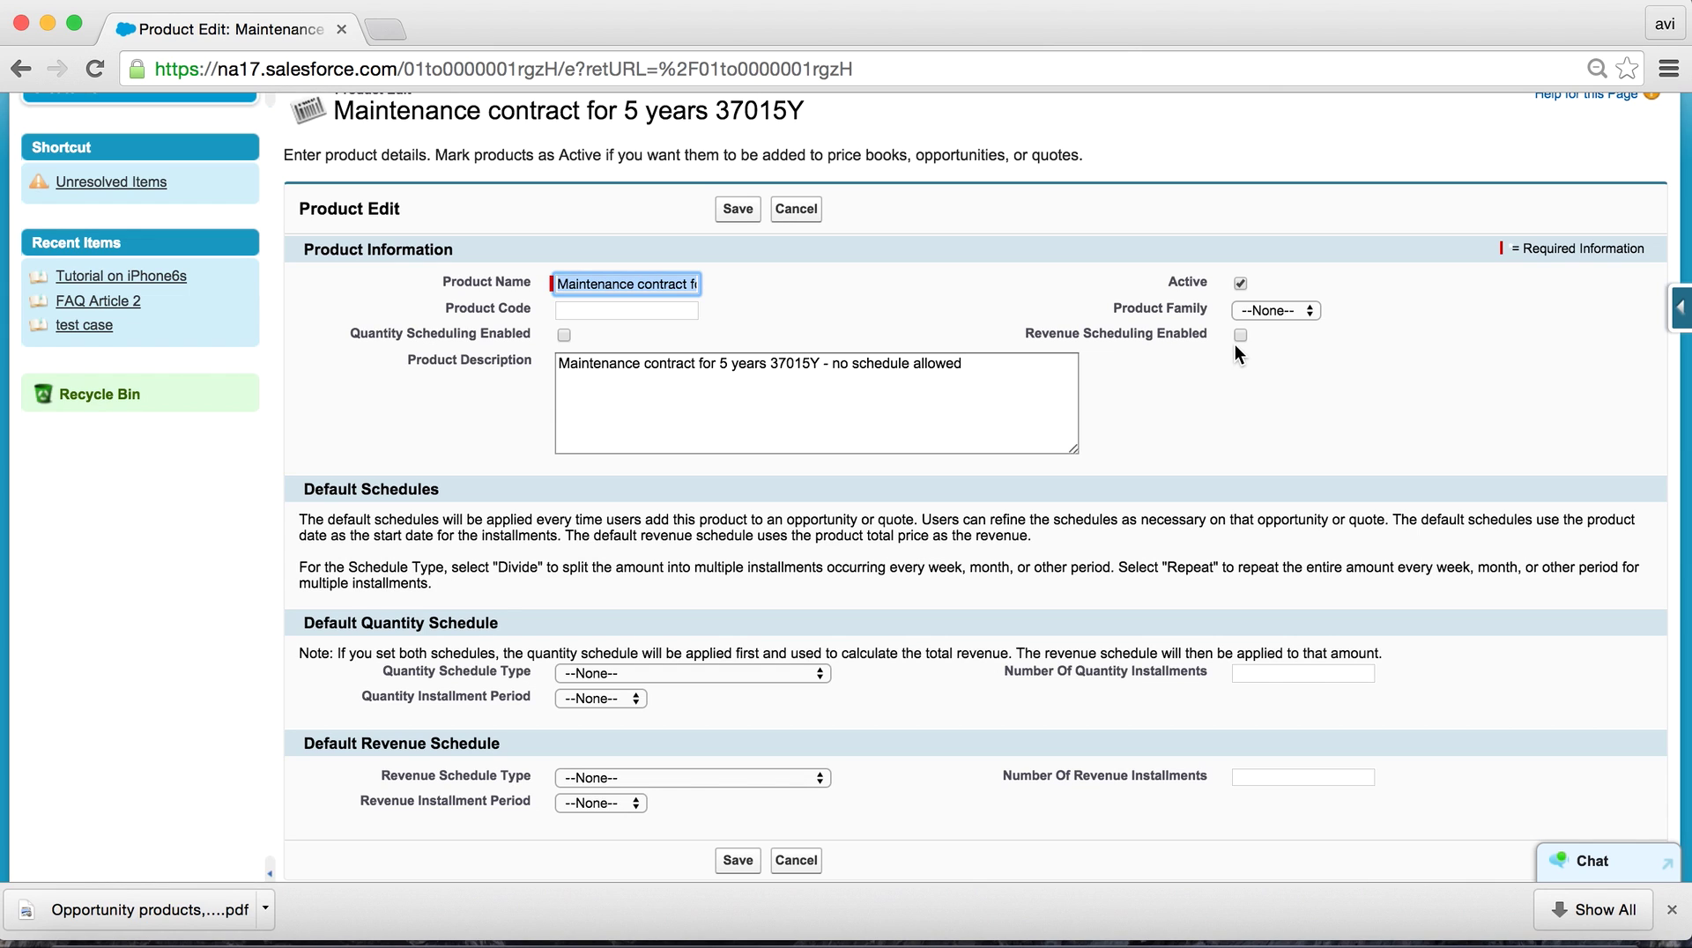
pyautogui.click(795, 209)
pyautogui.press('super+Tab')
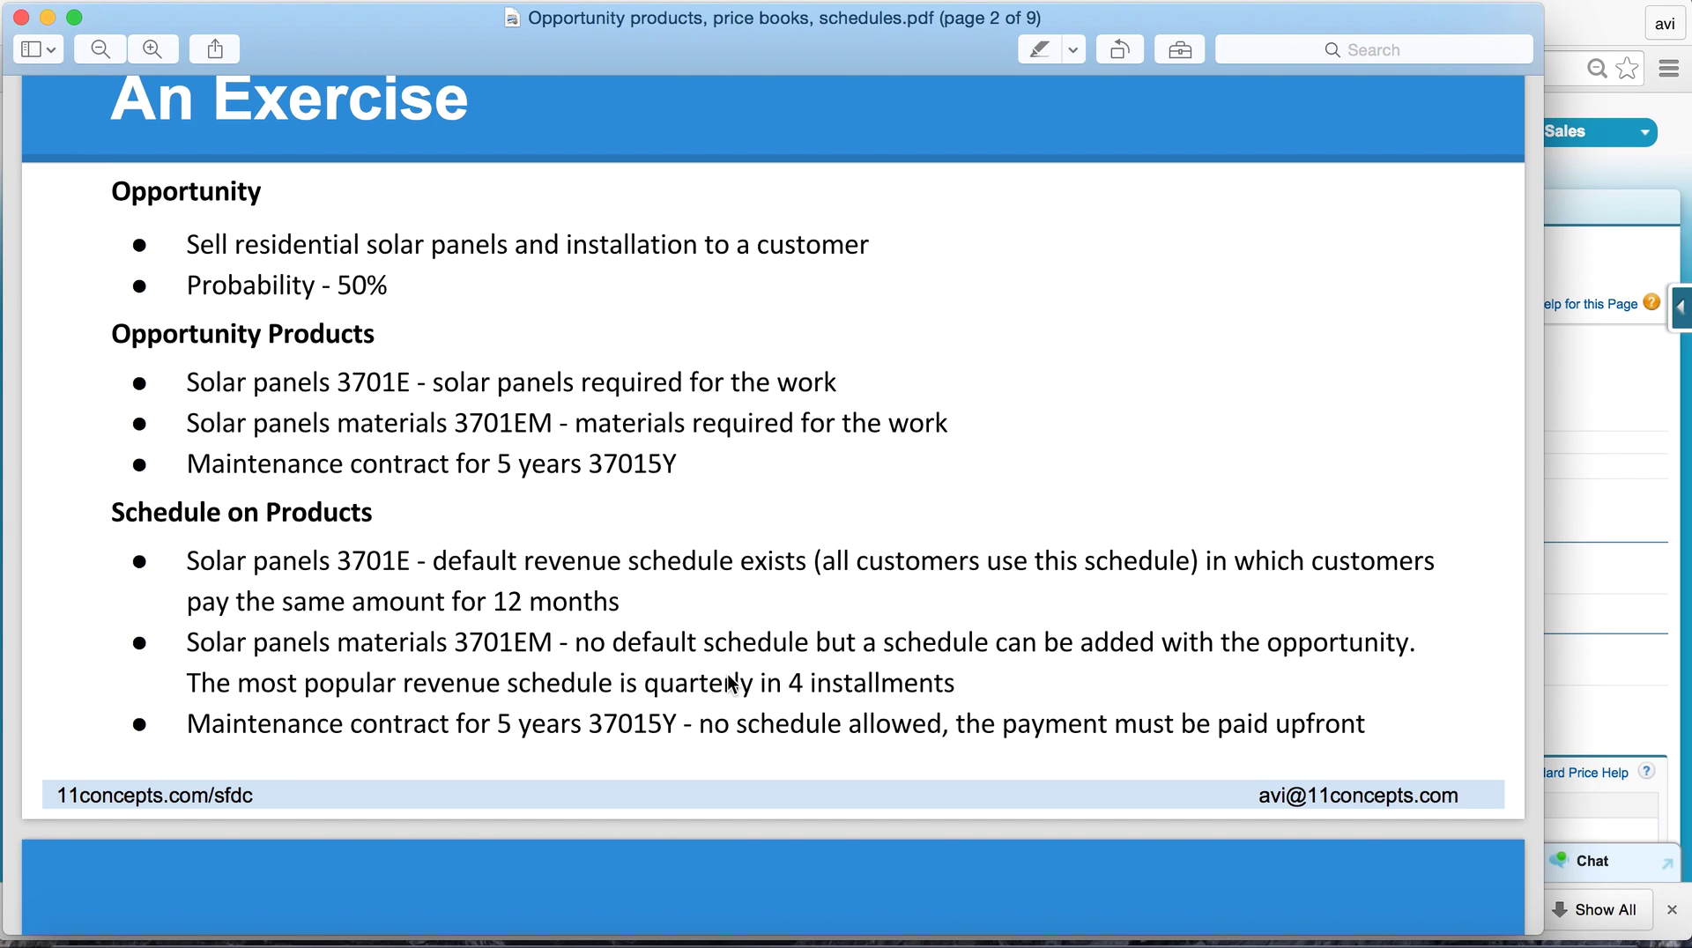
pyautogui.scroll(-10, 757, 620)
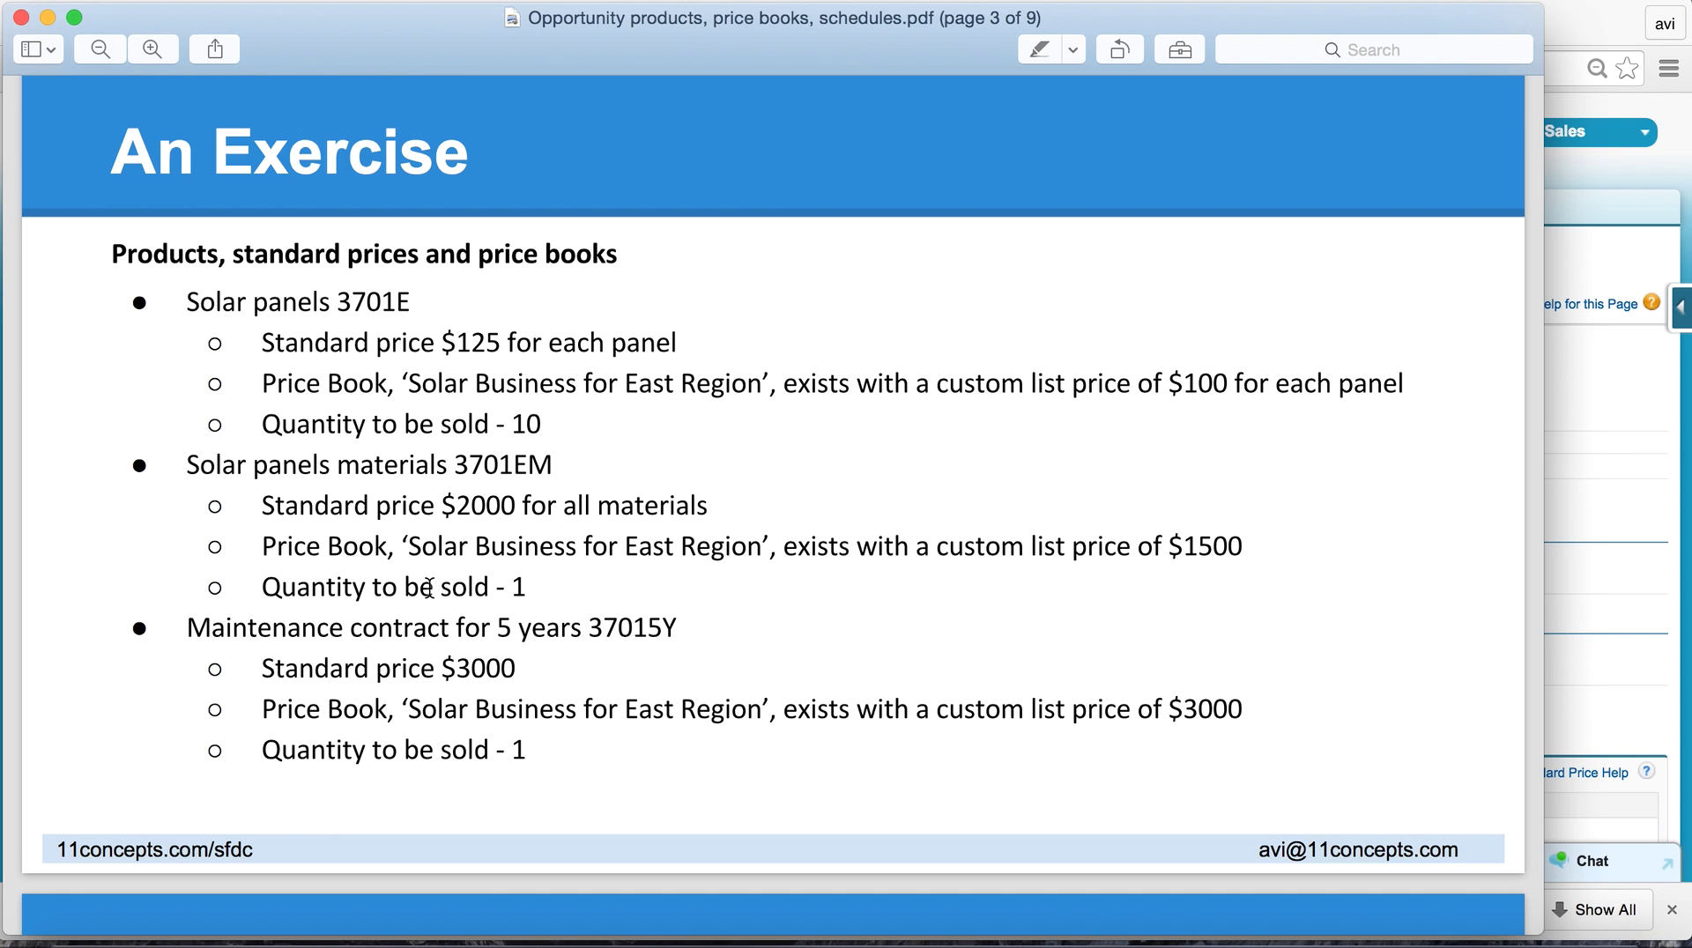
# Step: Open the maintenance contract's standard price entry and cancel, leaving it unchanged
pyautogui.press('super+Tab')
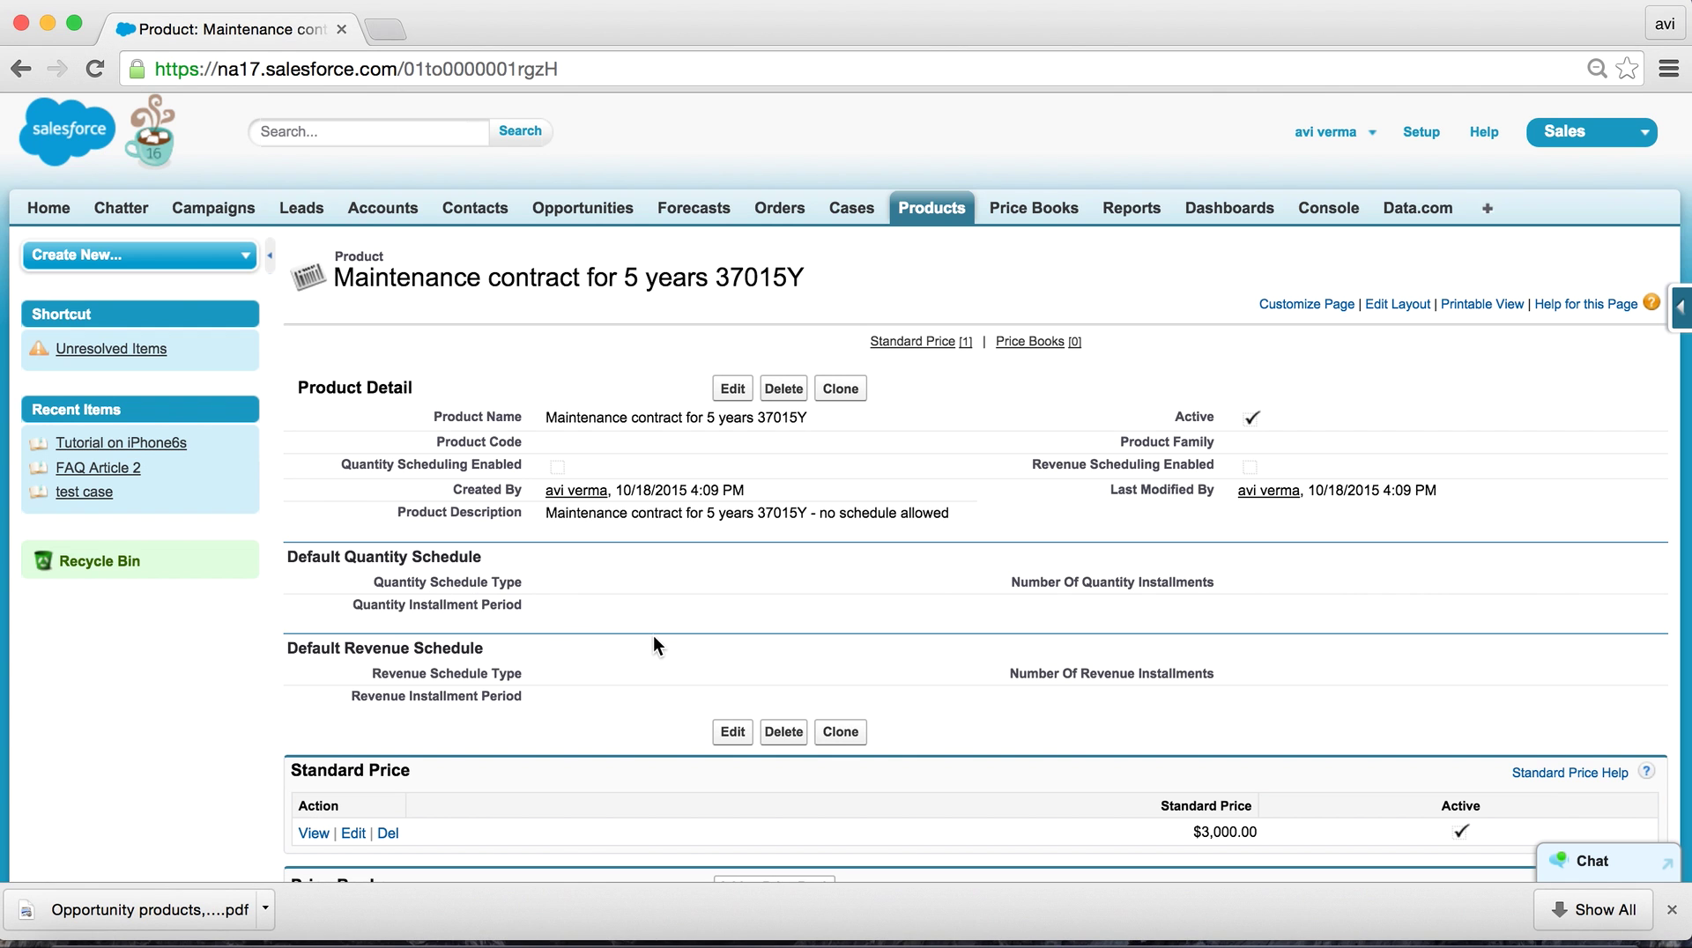
pyautogui.scroll(-3, 652, 636)
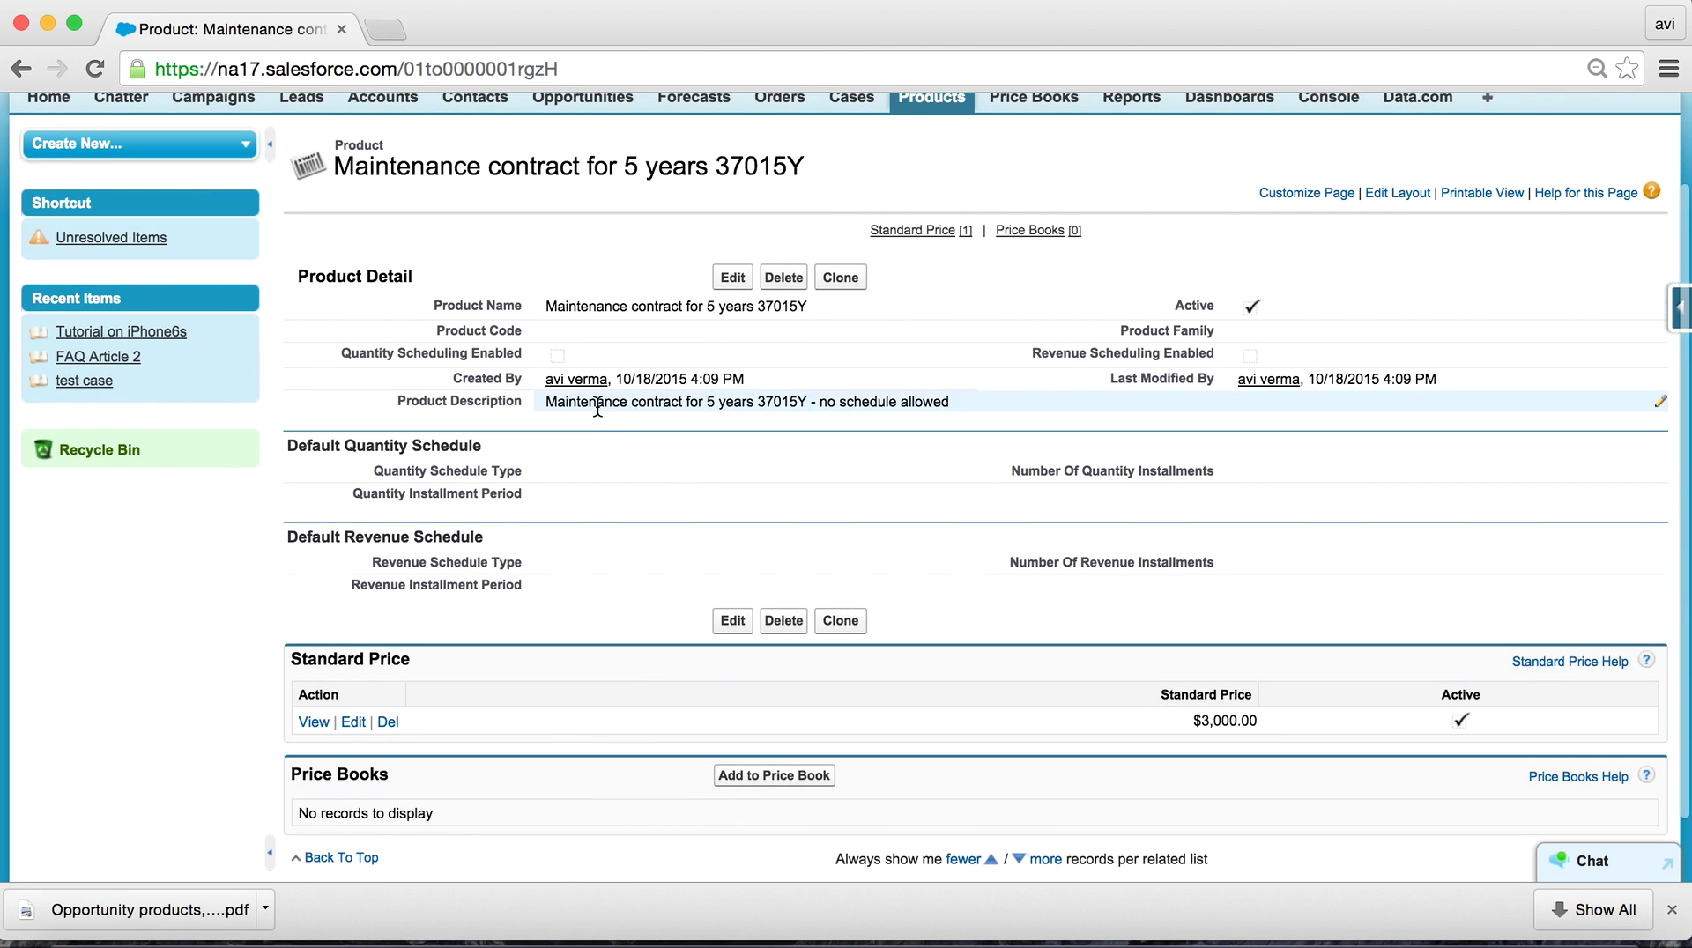
pyautogui.click(354, 723)
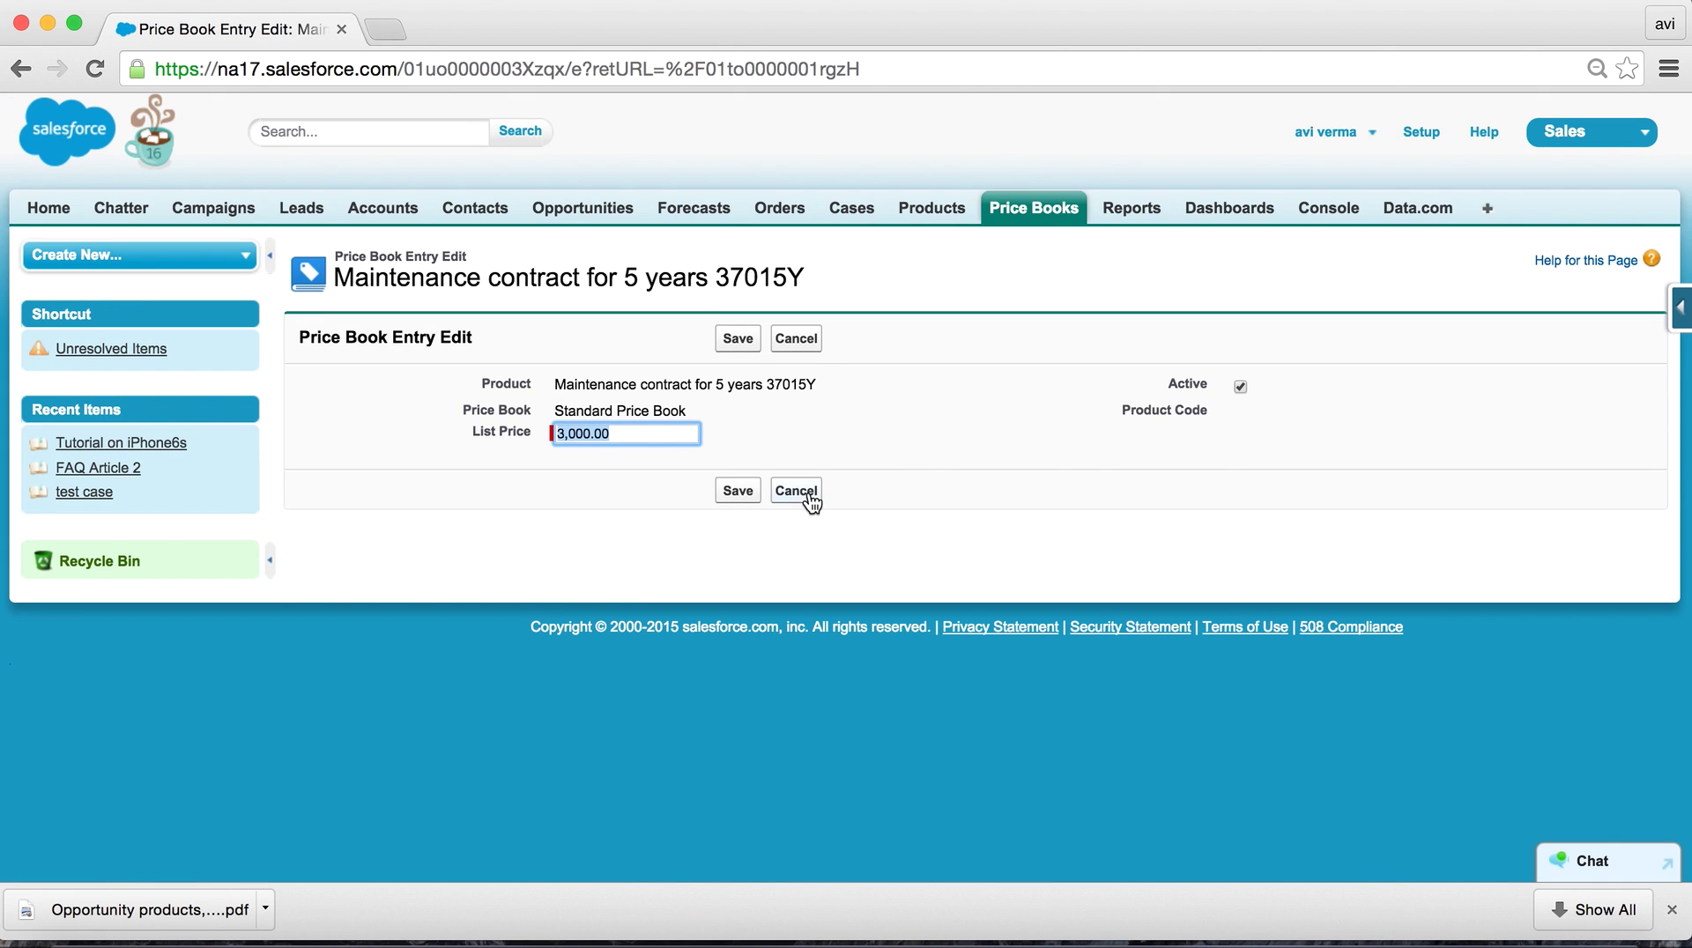
pyautogui.click(797, 491)
# Step: Open the Solar panels 3701E product record and compare it with the exercise PDF
pyautogui.click(955, 214)
pyautogui.scroll(-3, 473, 661)
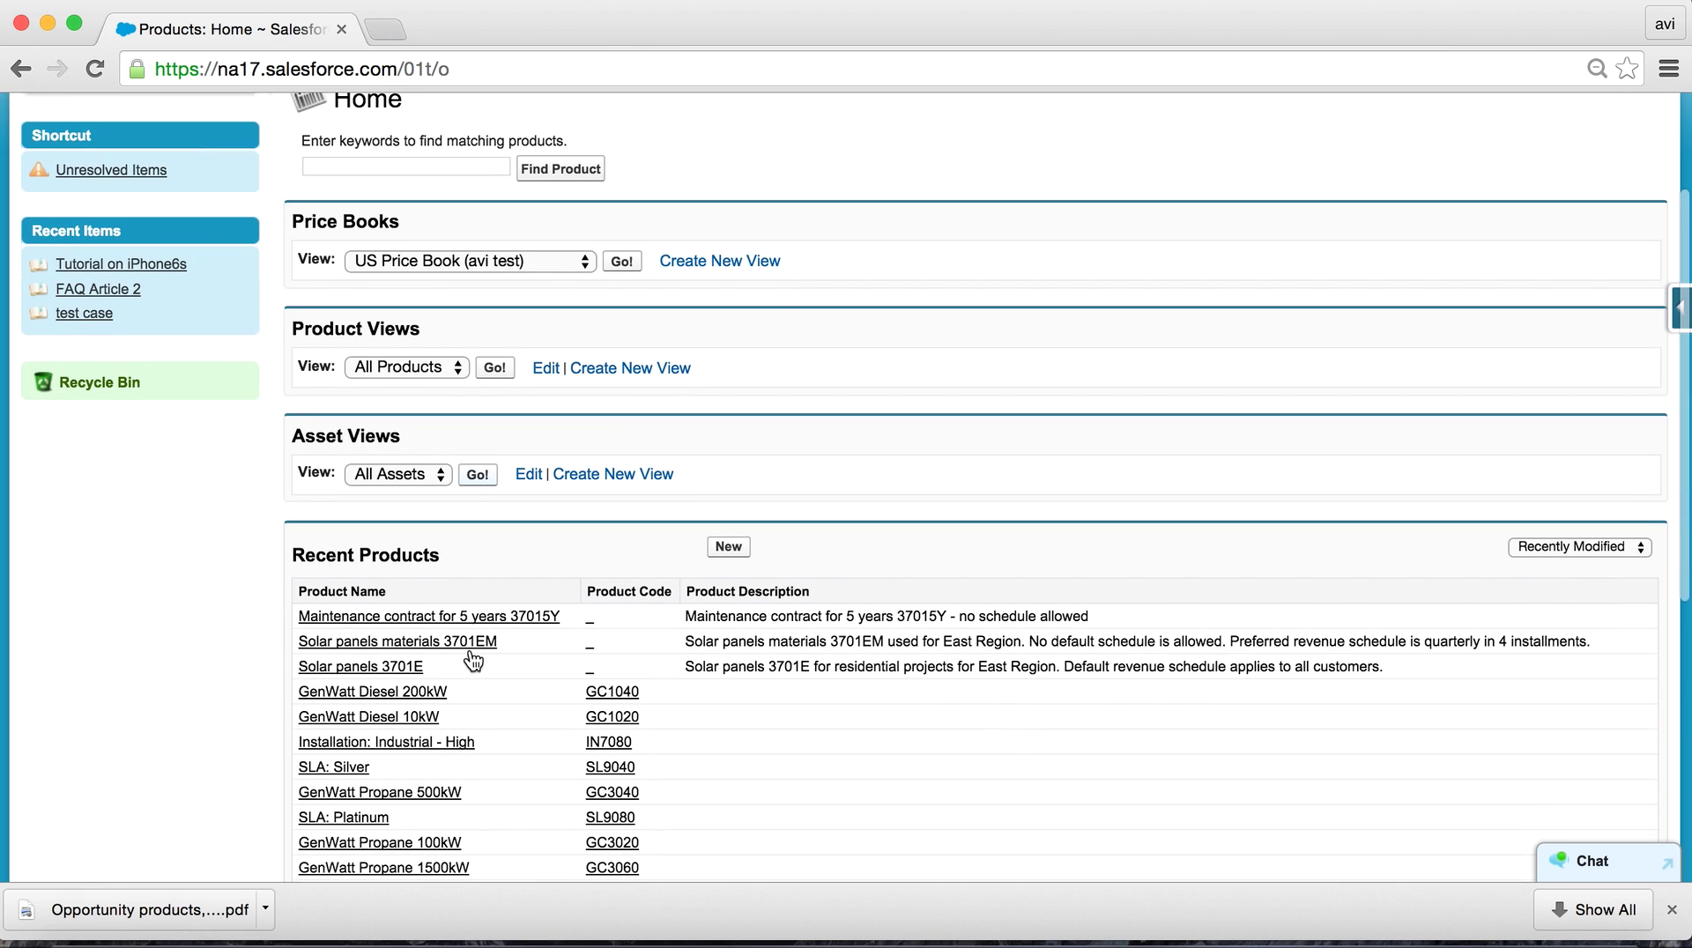
pyautogui.click(401, 667)
pyautogui.press('super+Tab')
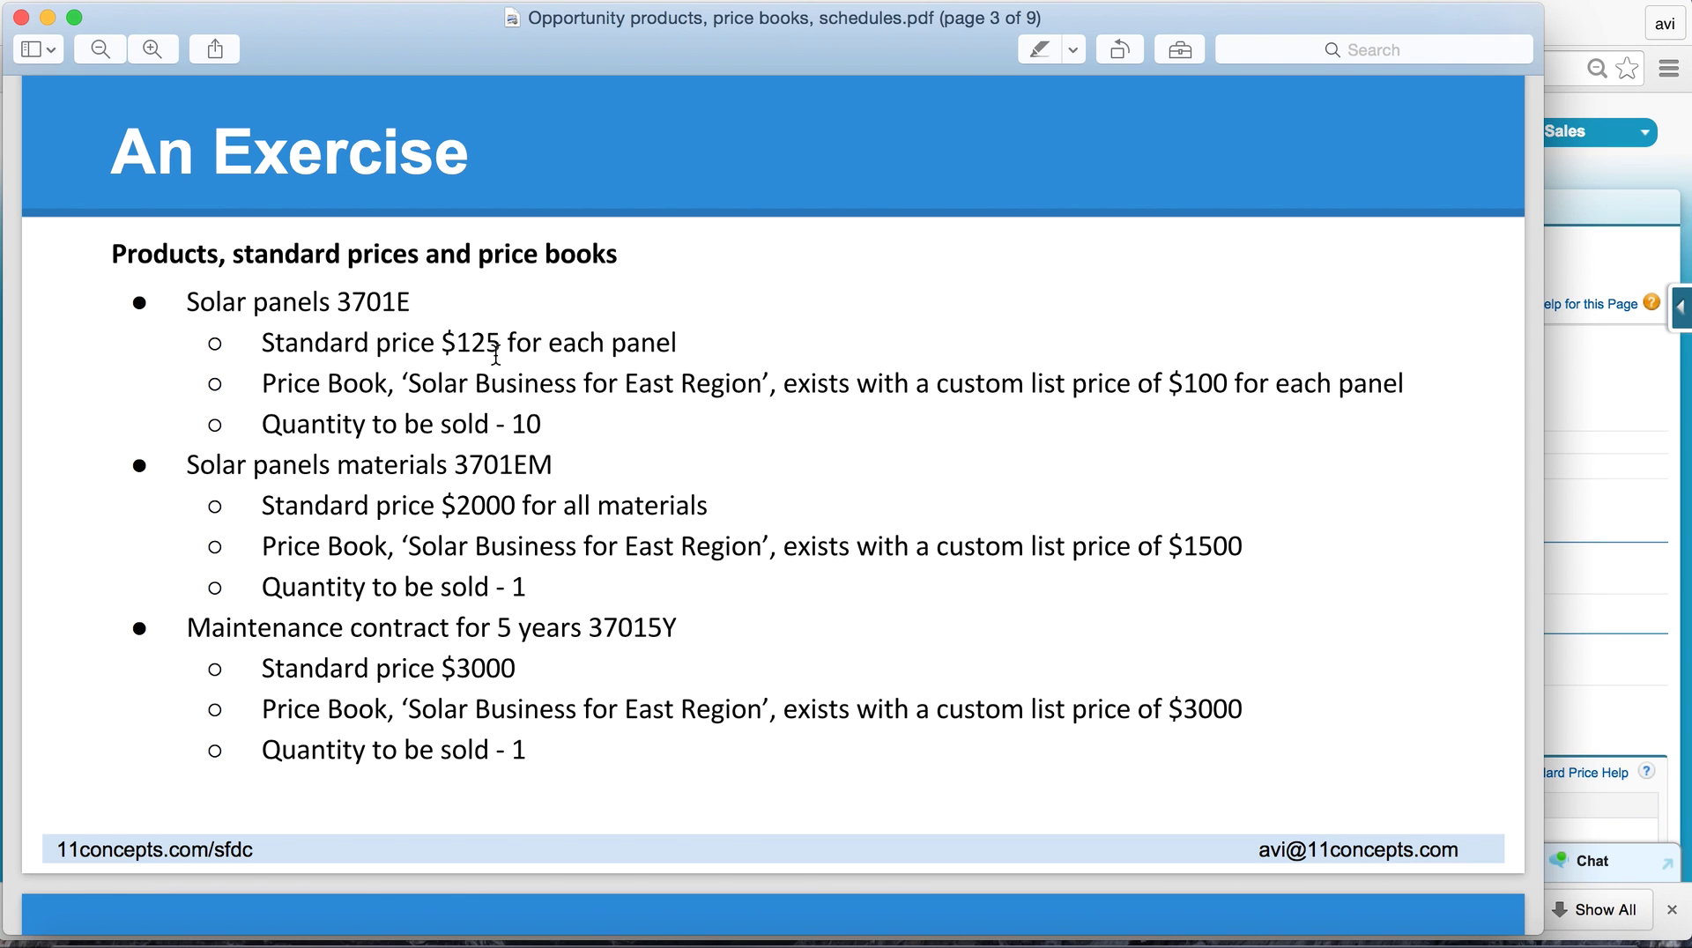
pyautogui.press('super+Tab')
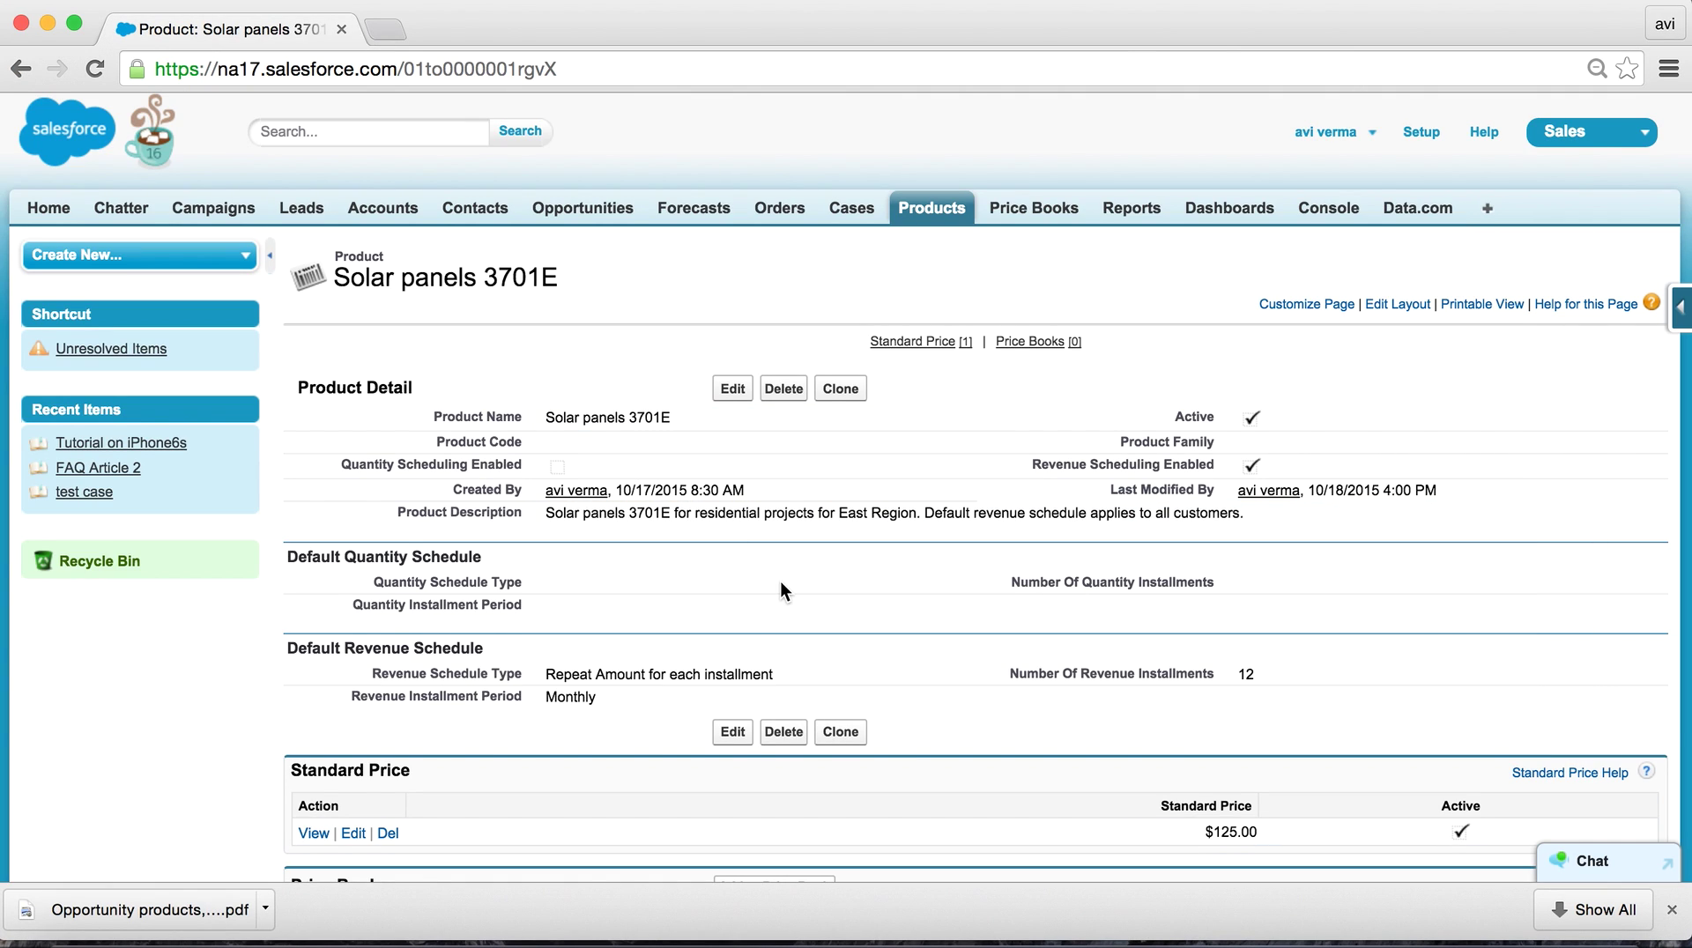
pyautogui.scroll(-1, 781, 589)
# Step: Review the Solar panels 3701E standard price of 125.00 and cancel, keeping it unchanged
pyautogui.click(354, 769)
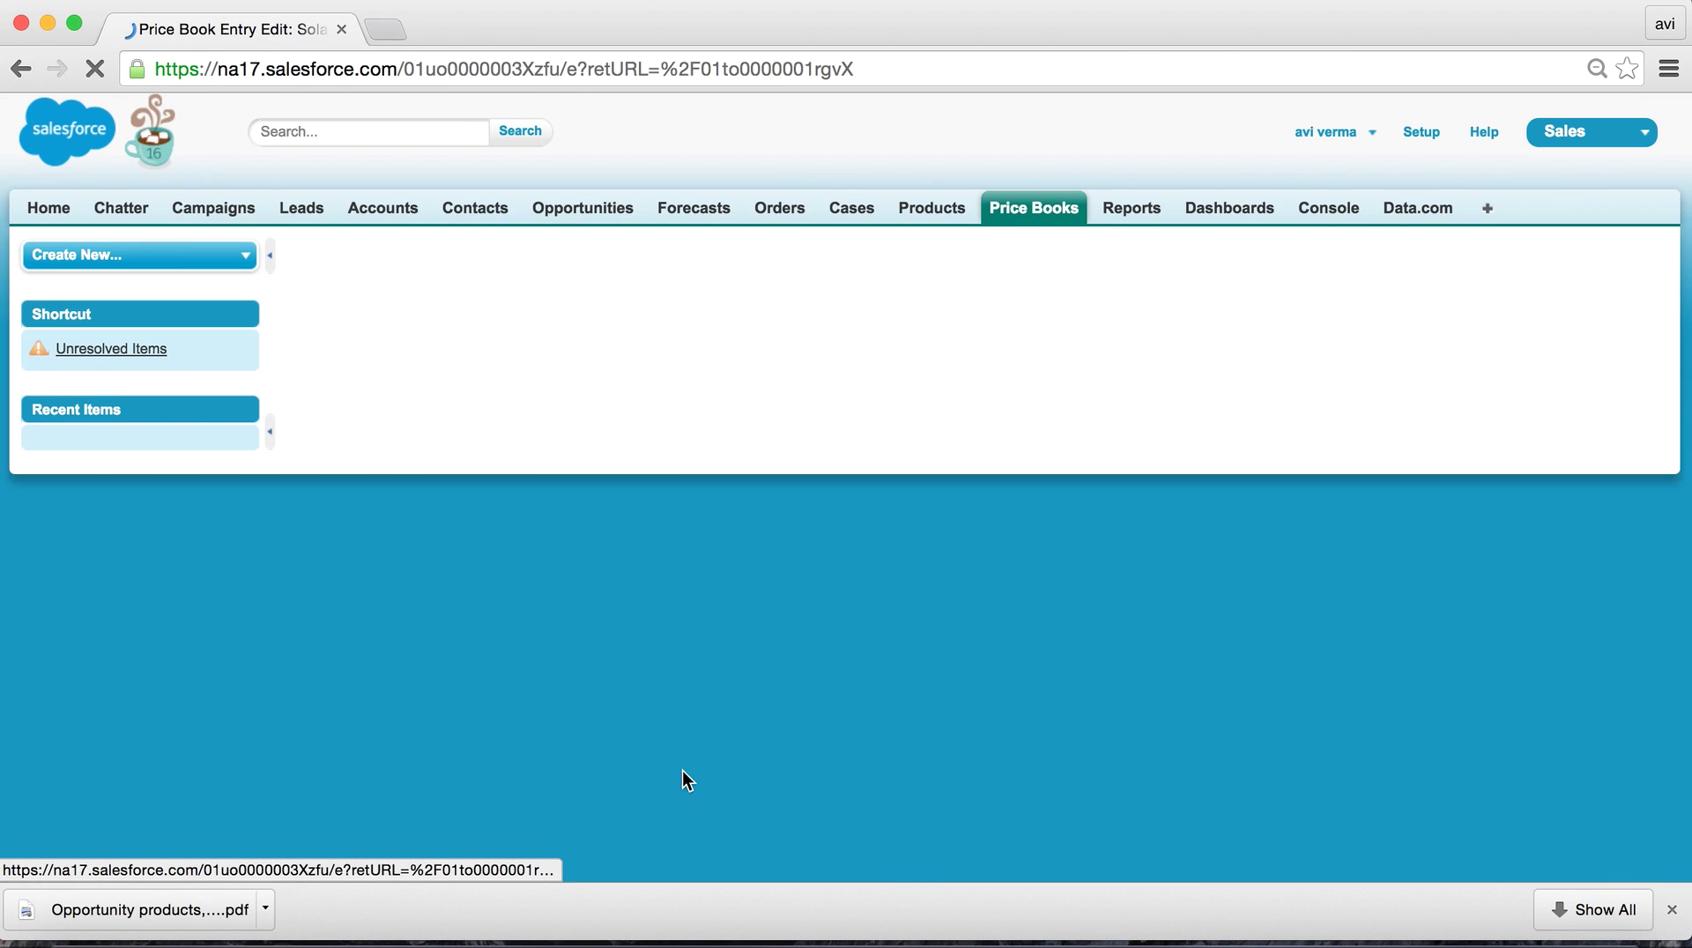
pyautogui.click(636, 431)
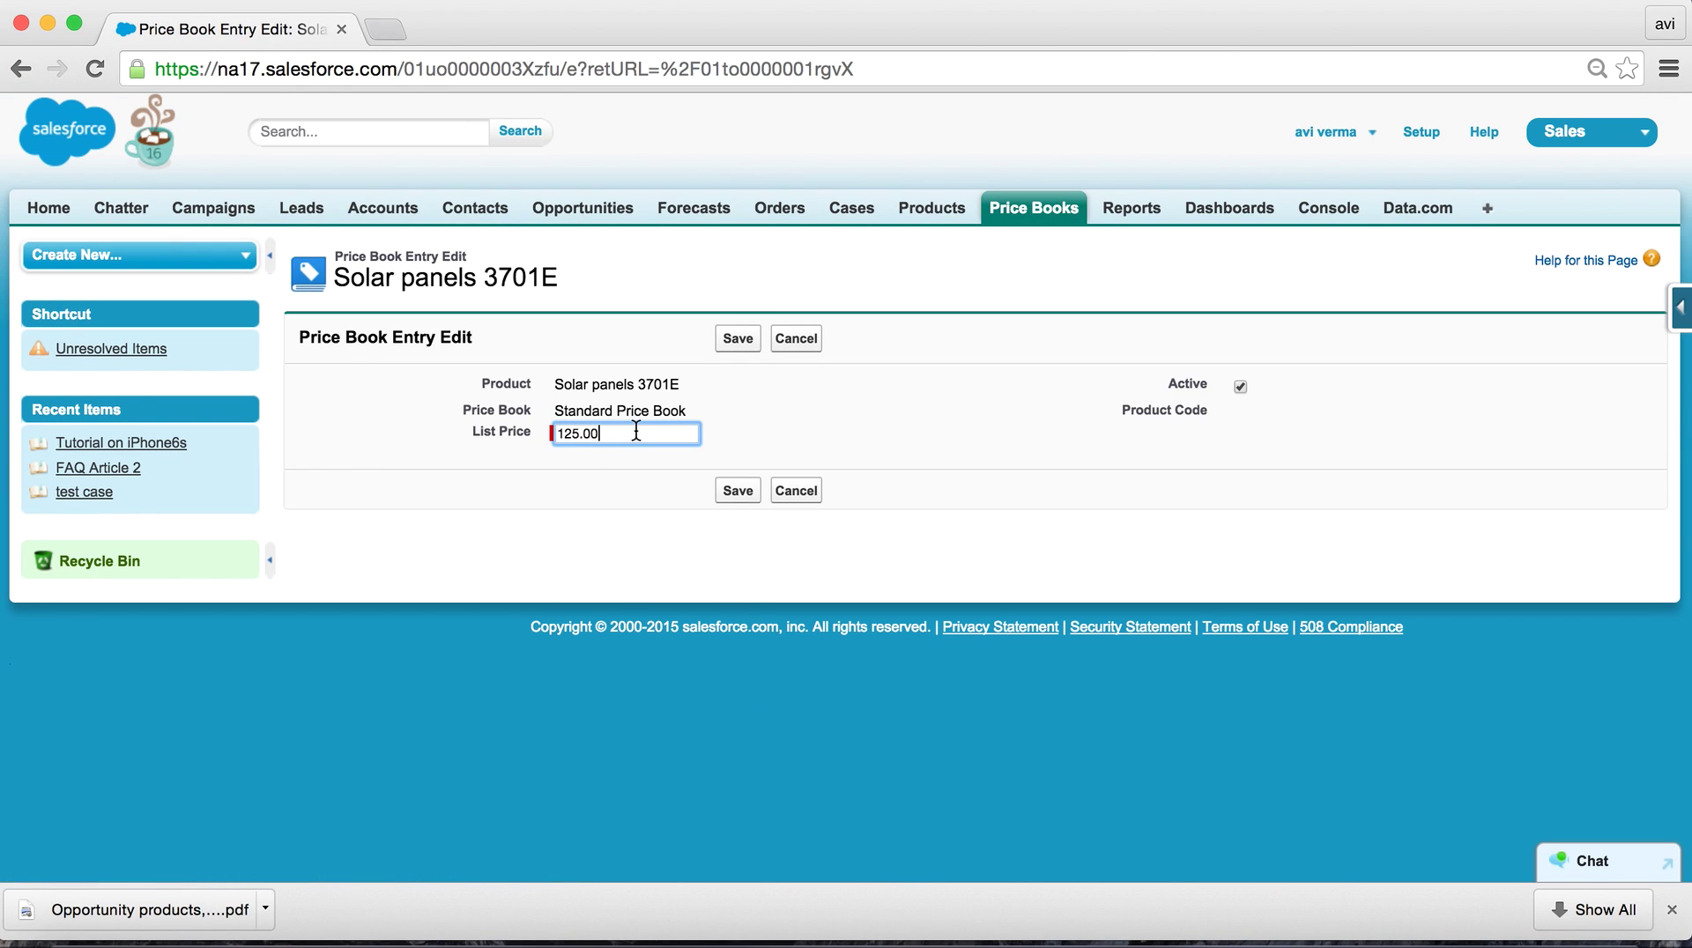
pyautogui.click(808, 499)
pyautogui.press('super+Tab')
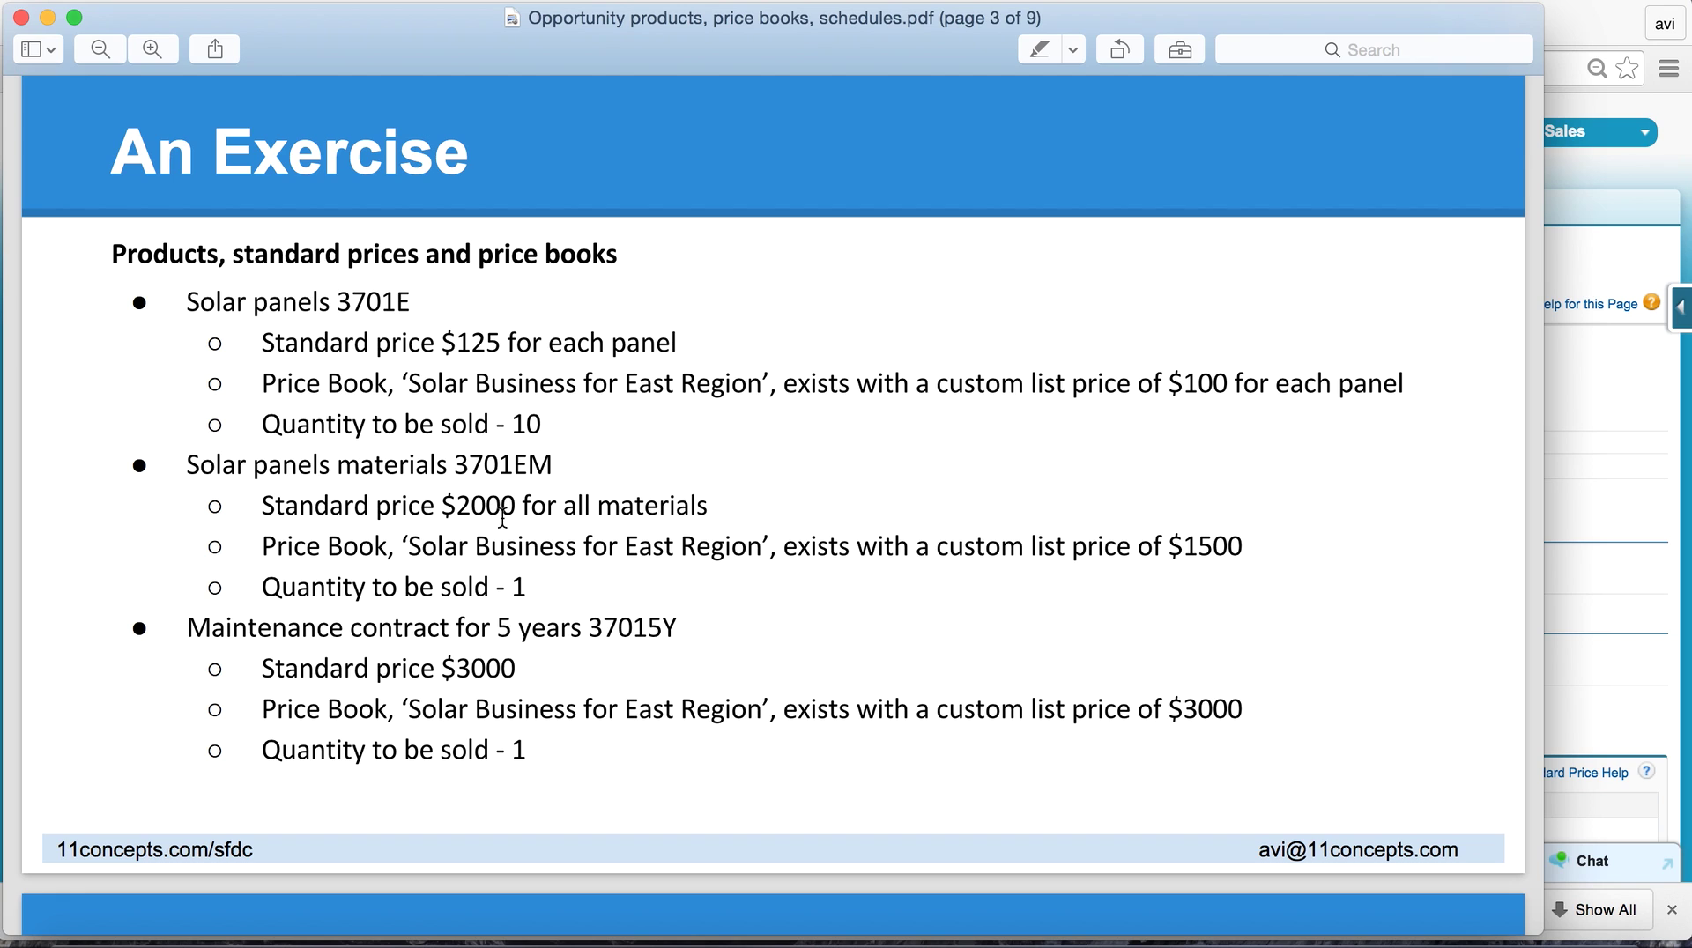
pyautogui.press('super+Tab')
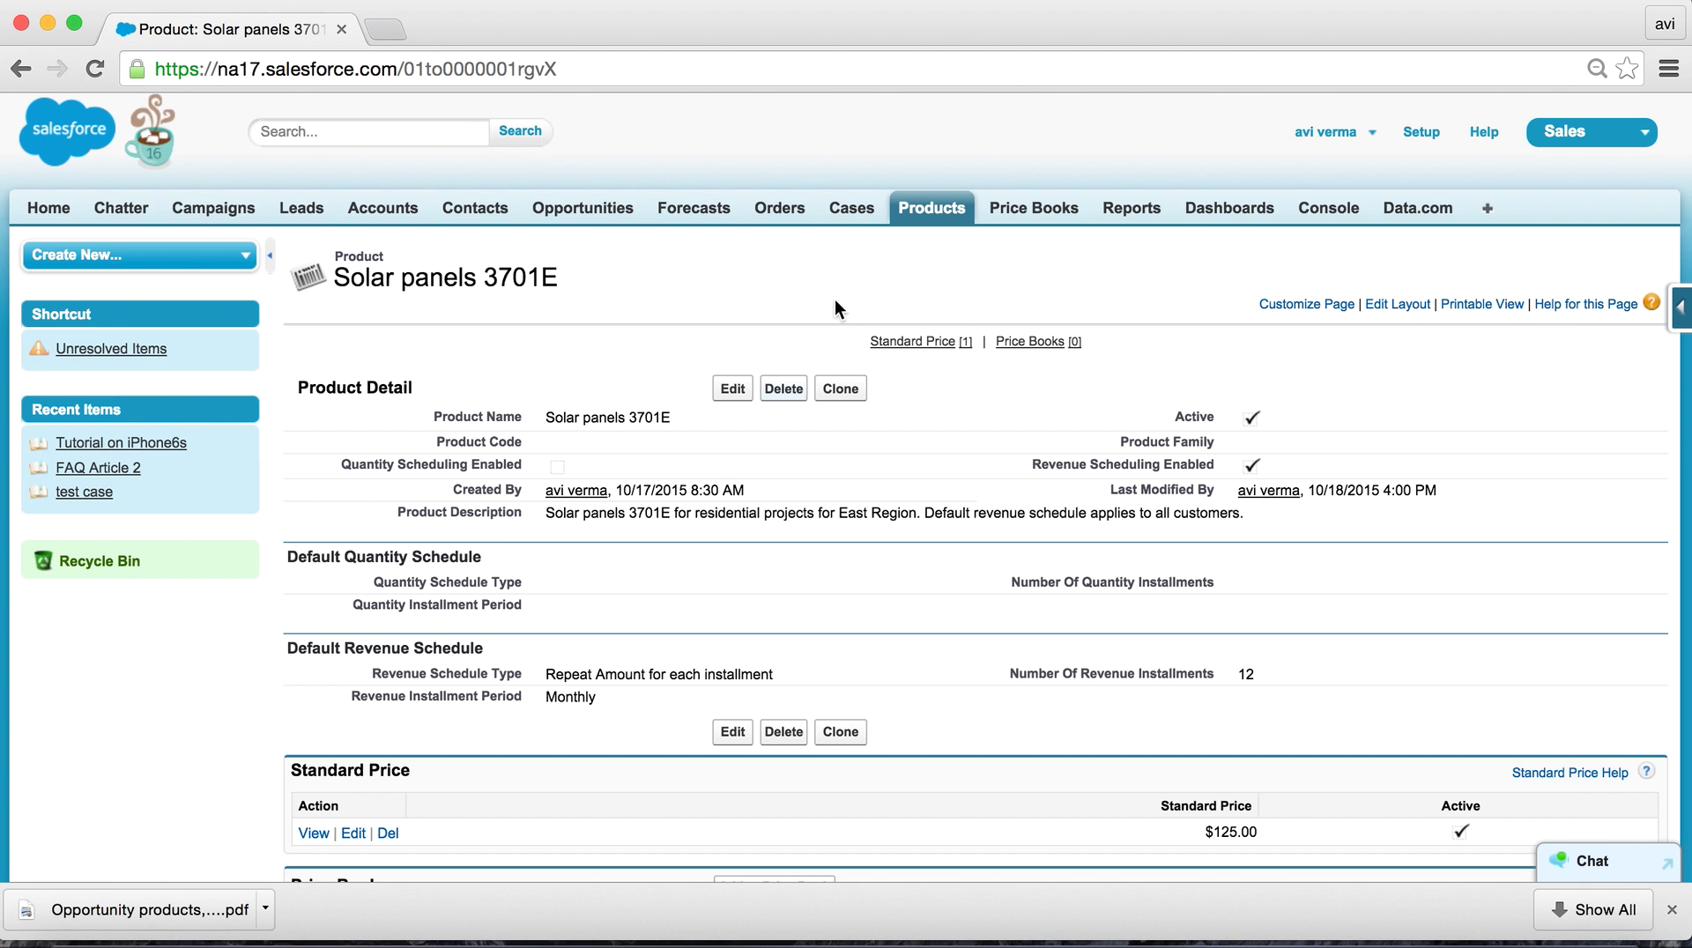
# Step: Open Solar panels materials 3701EM ($2,000.00 standard price, no price books) and compare it with the PDF
pyautogui.click(927, 215)
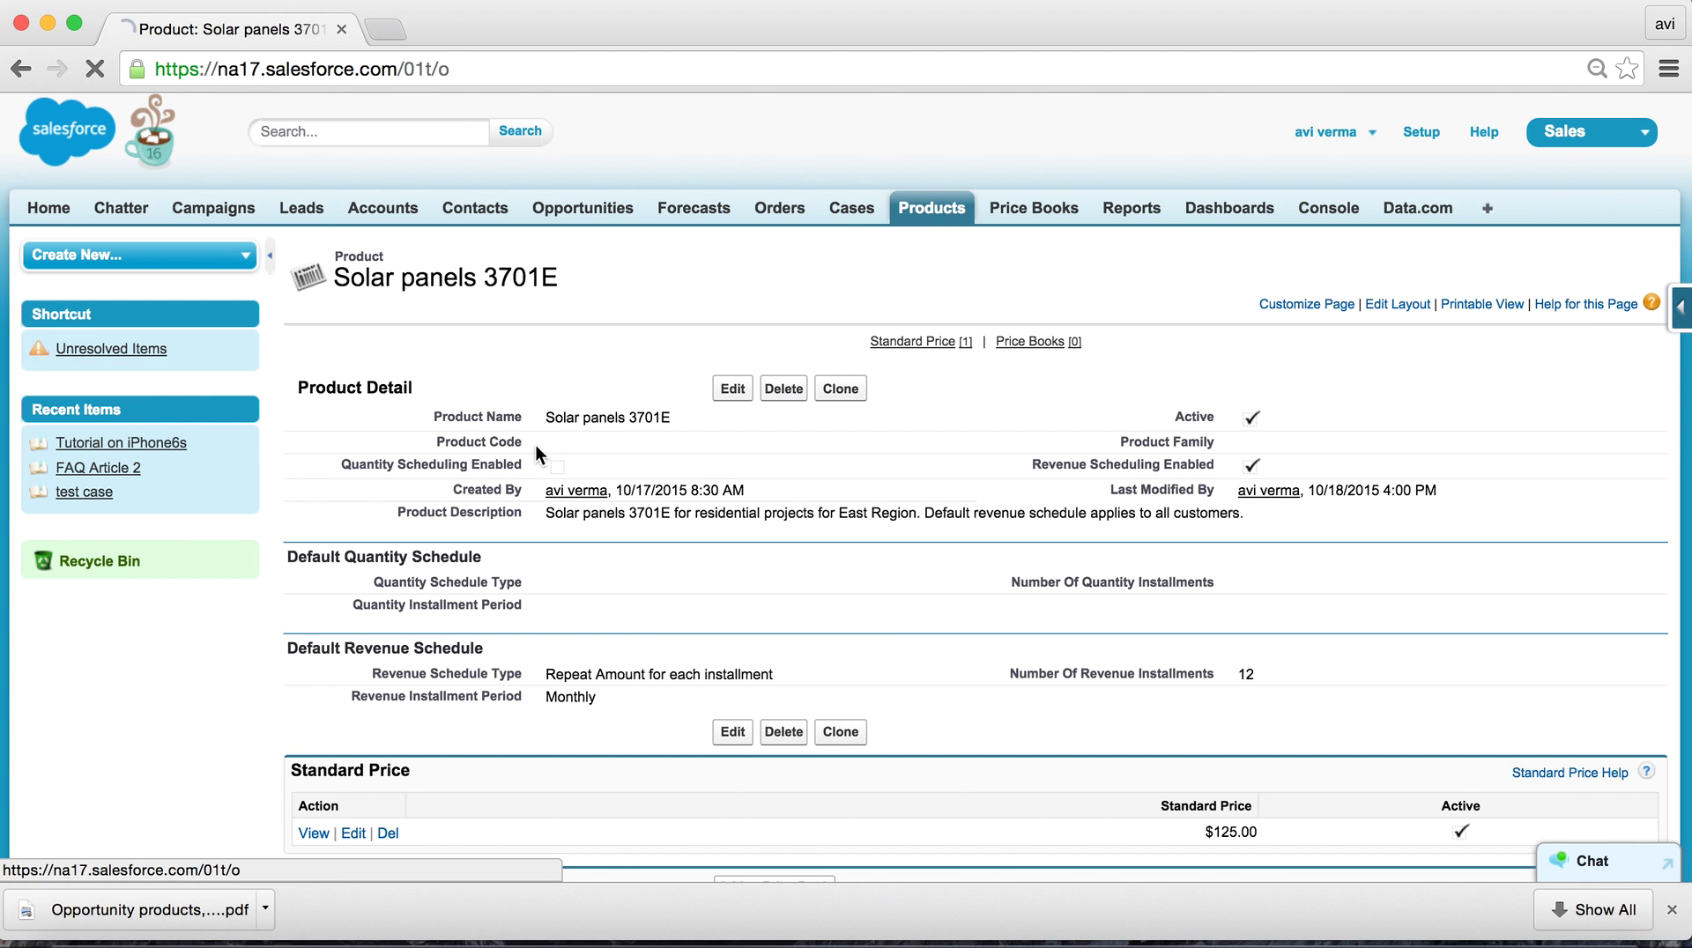
pyautogui.scroll(-3, 542, 694)
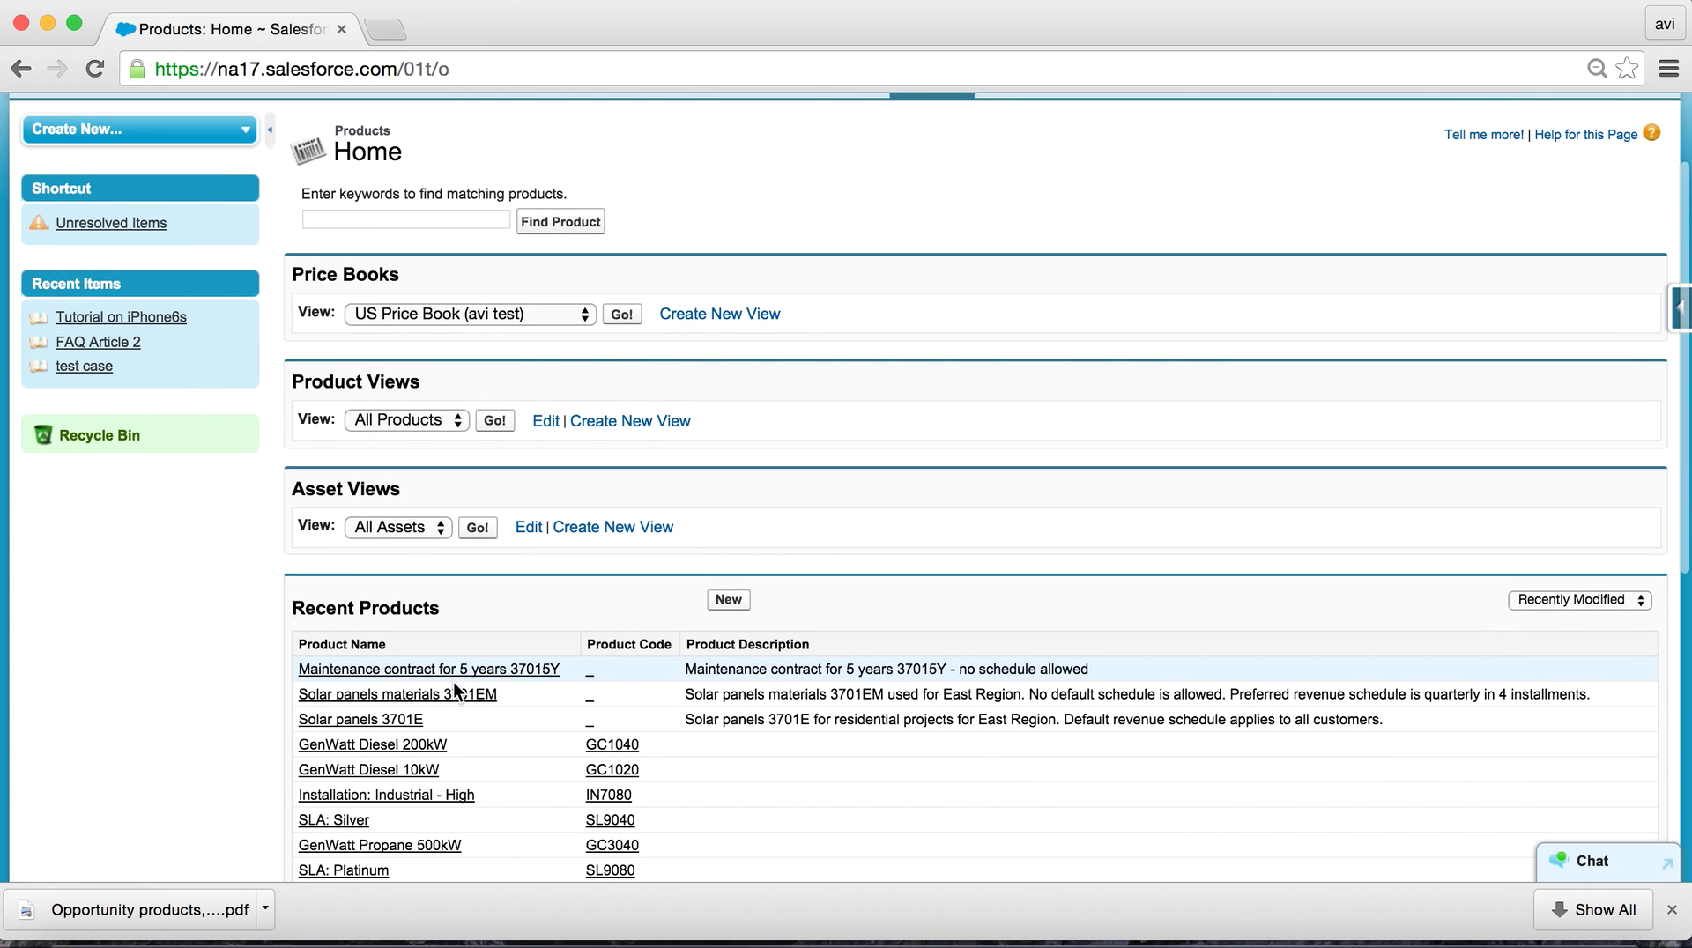
pyautogui.click(443, 696)
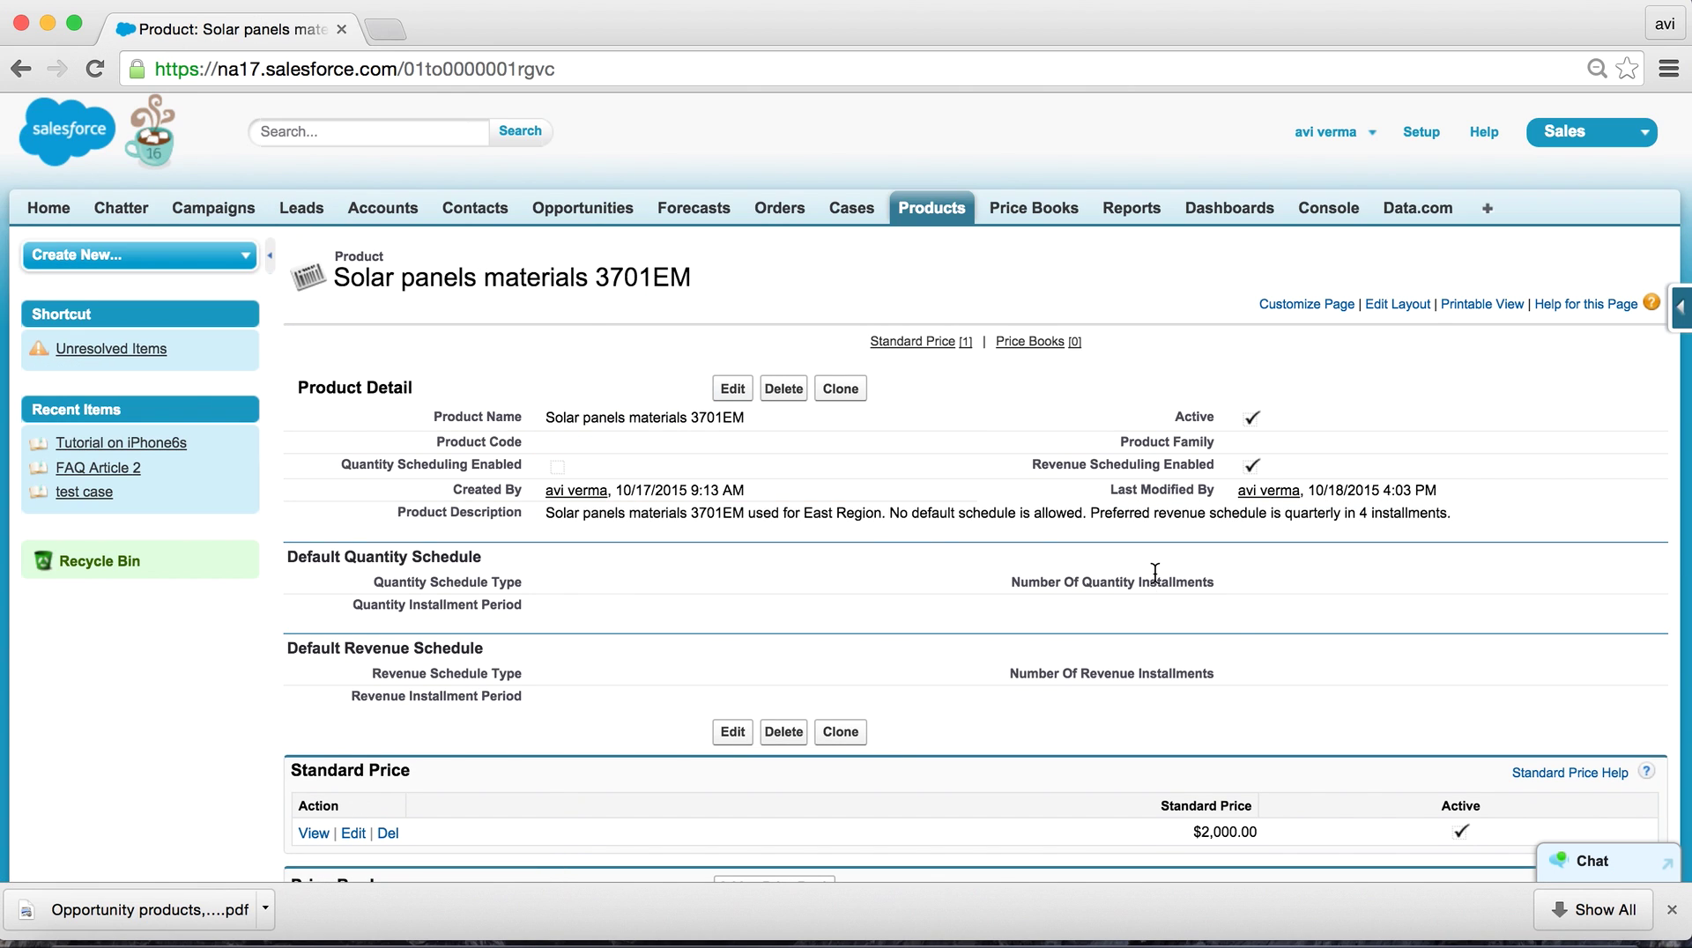
pyautogui.scroll(-3, 913, 755)
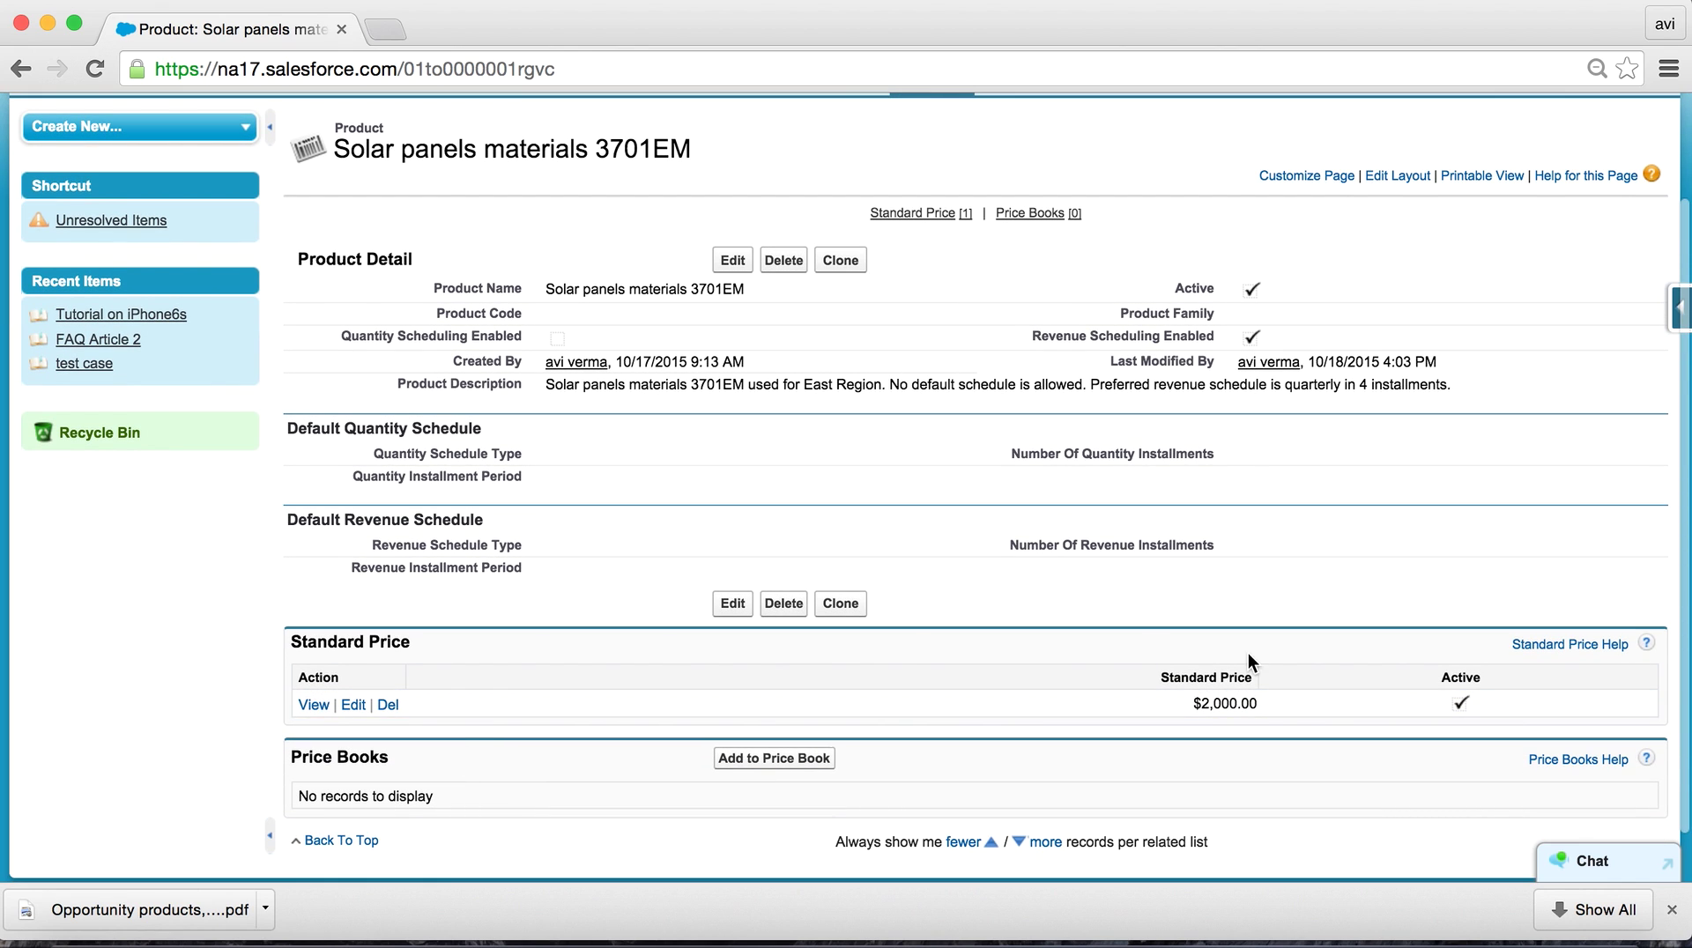
pyautogui.press('super+Tab')
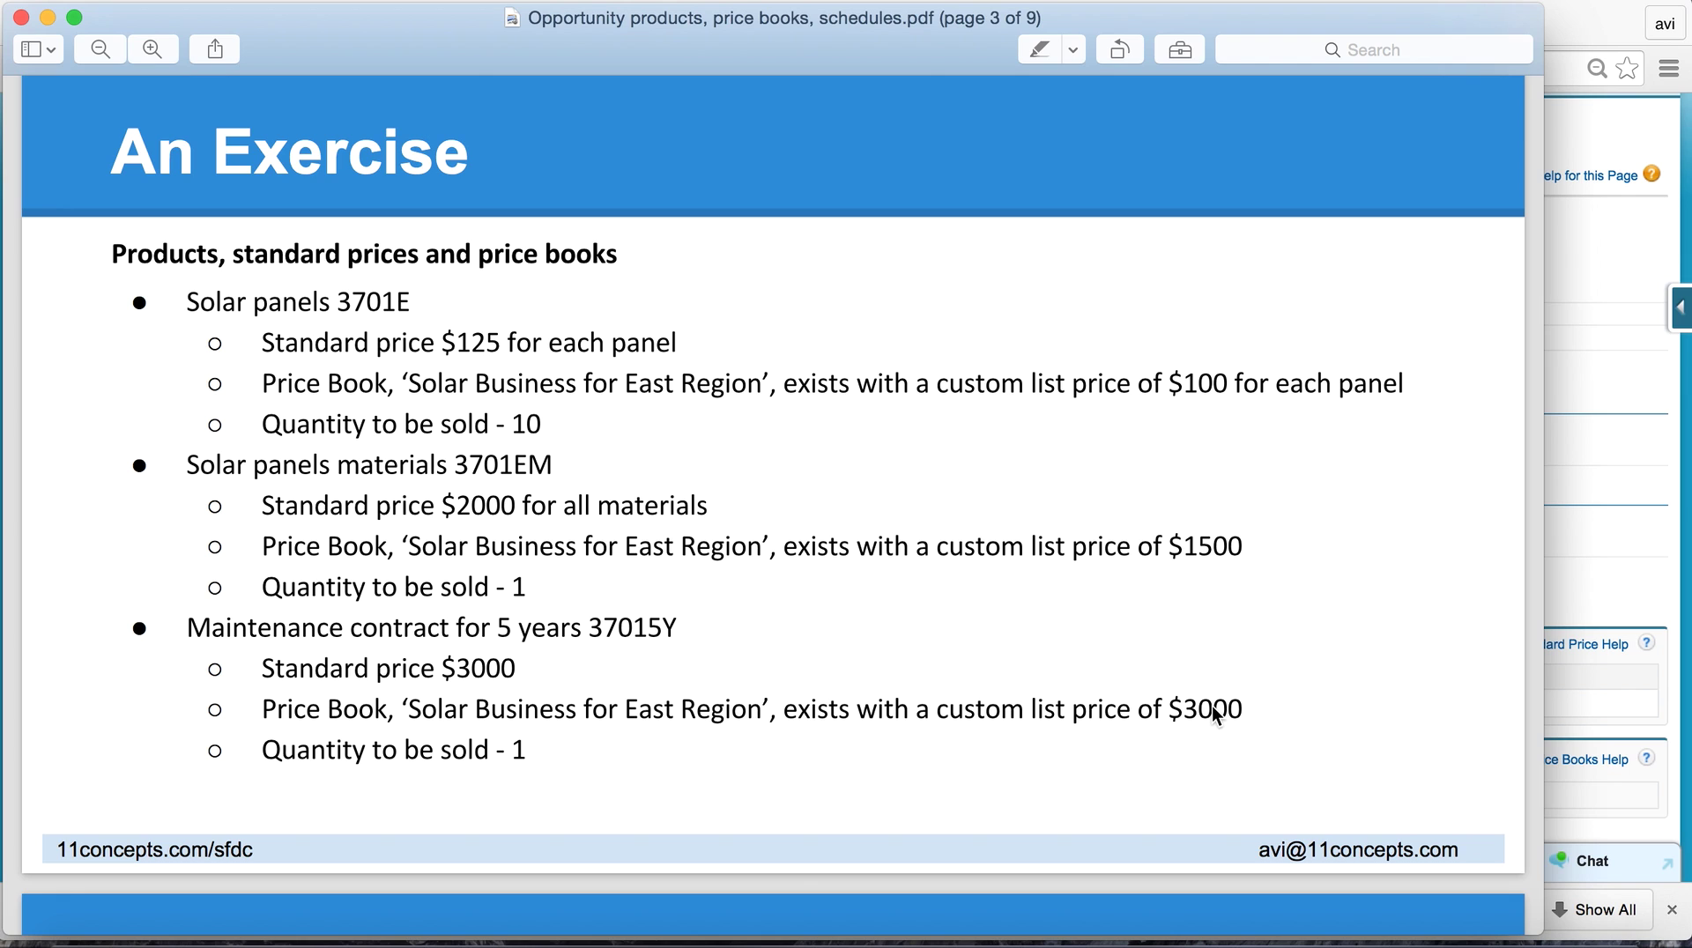
pyautogui.press('super+Tab')
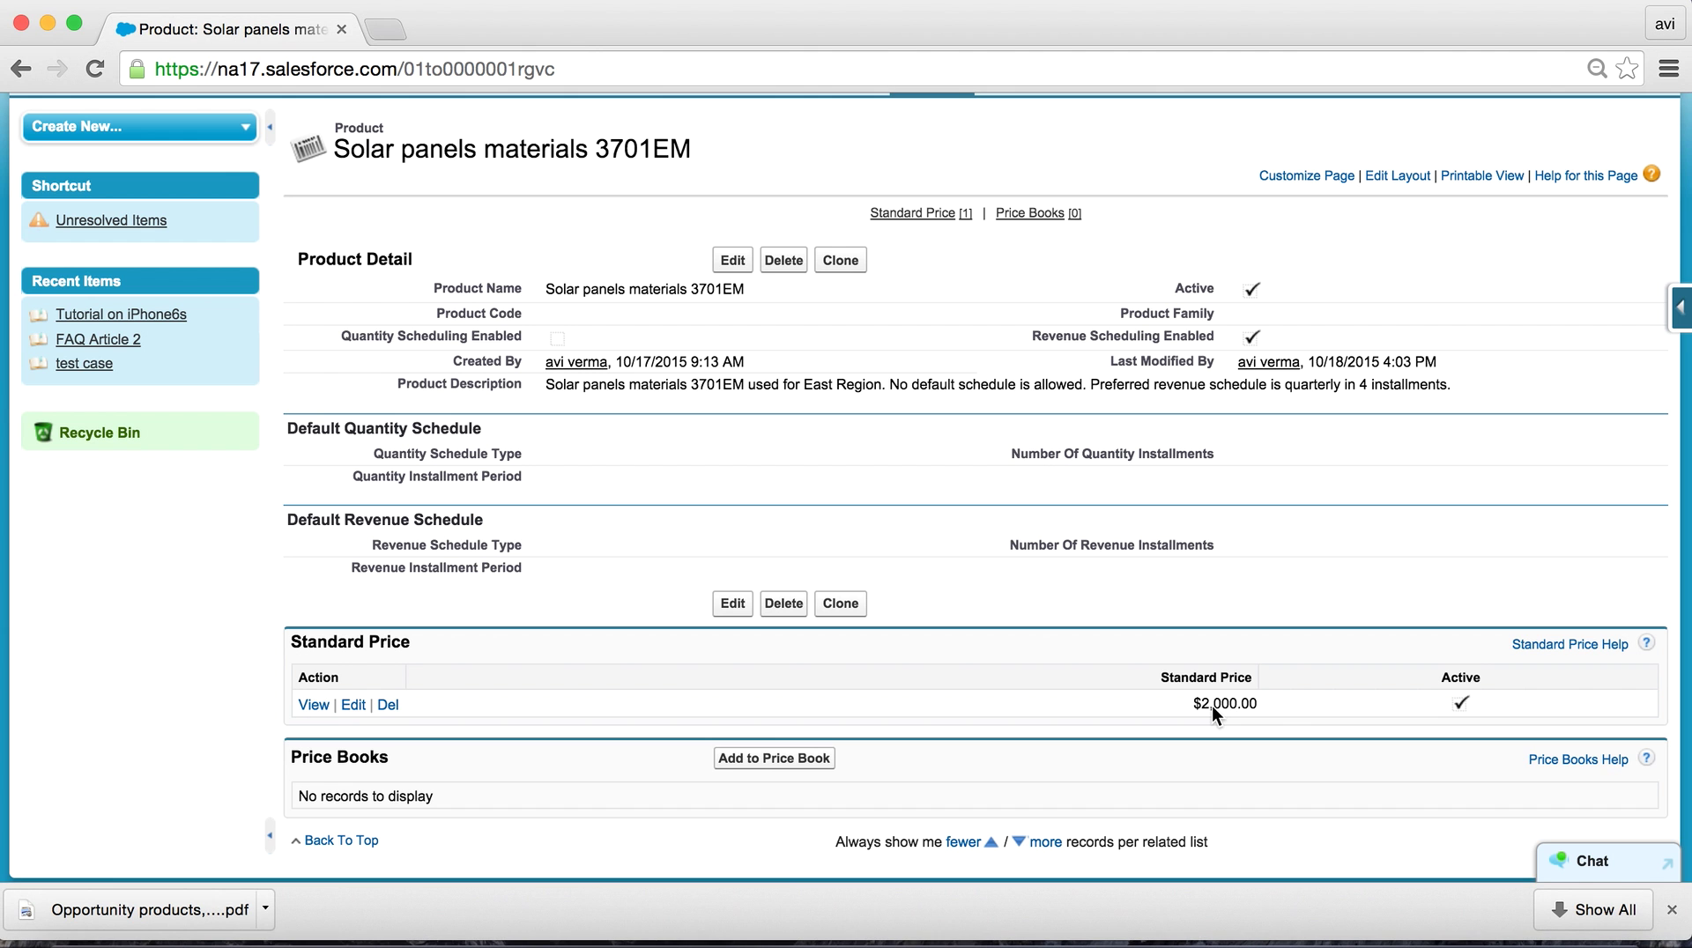
pyautogui.scroll(3, 1121, 532)
# Step: Create and save an active price book 'Solar Panel for East Region', cloning no existing price book
pyautogui.click(1022, 216)
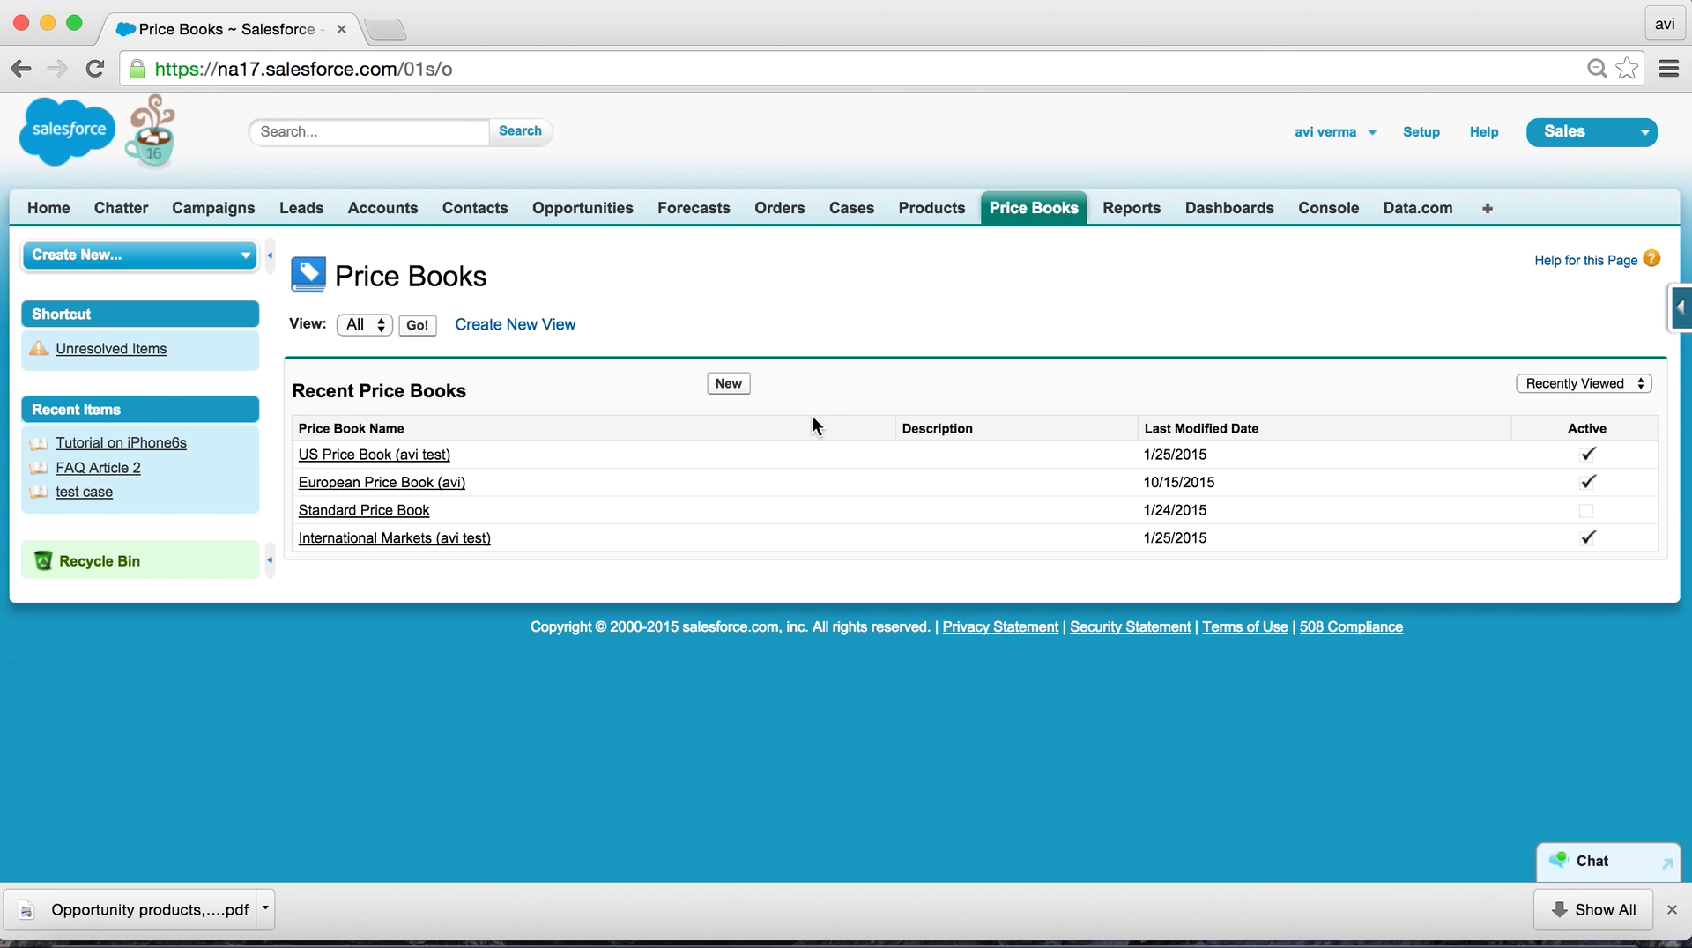
pyautogui.click(724, 385)
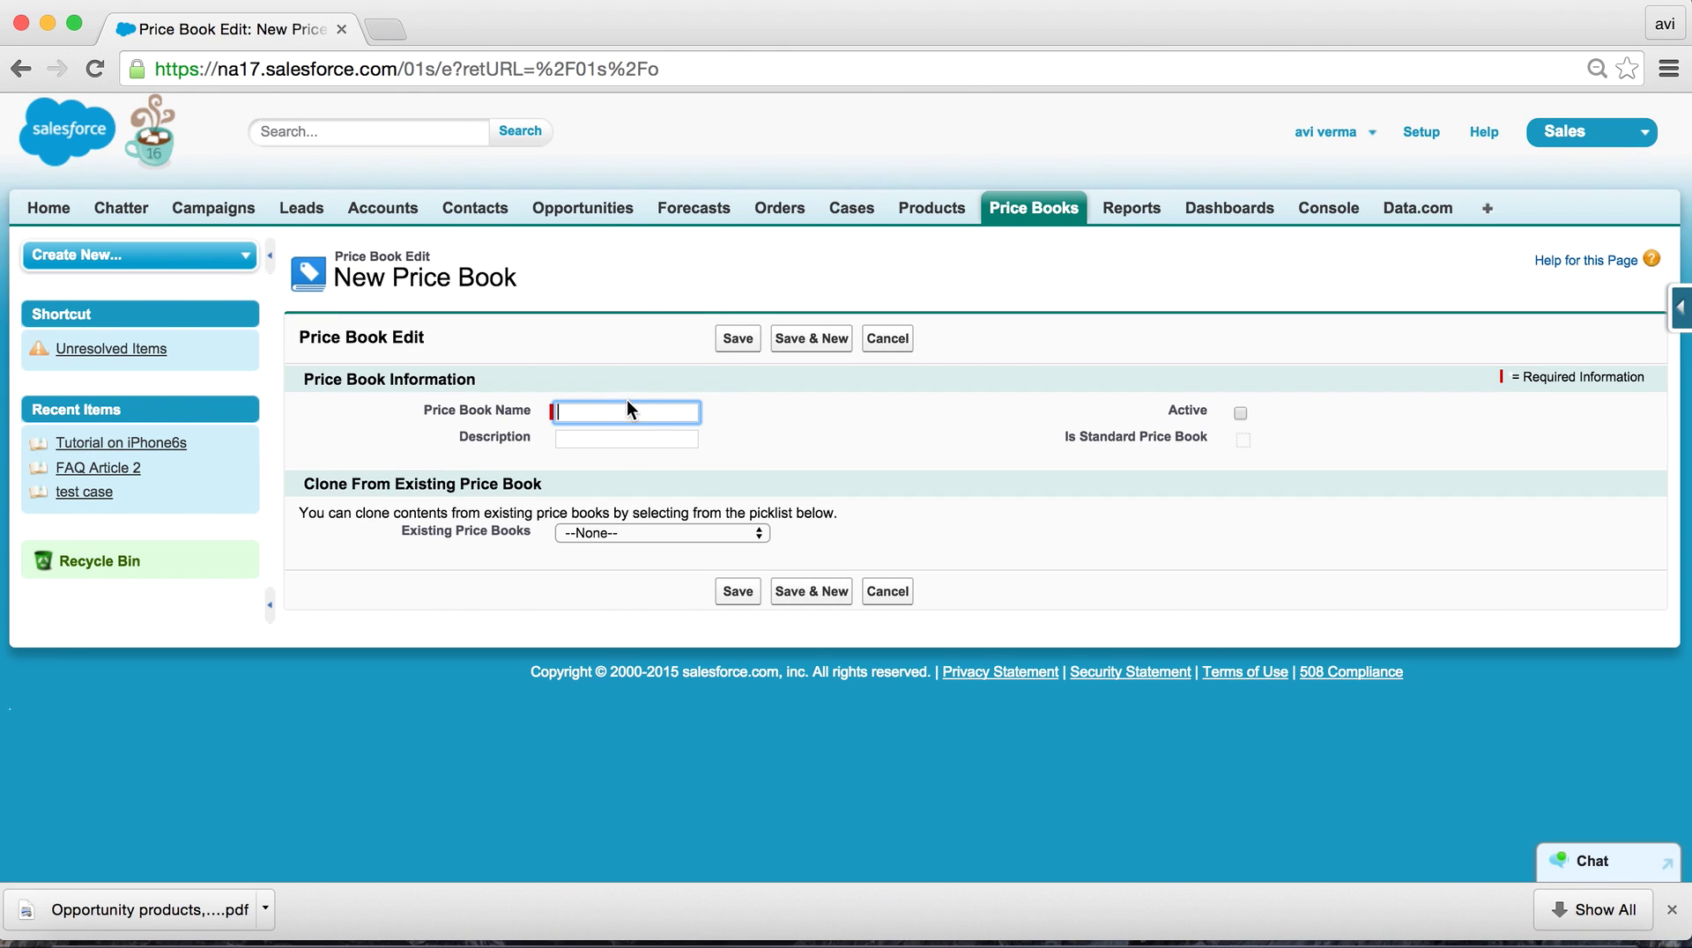
pyautogui.write('sol')
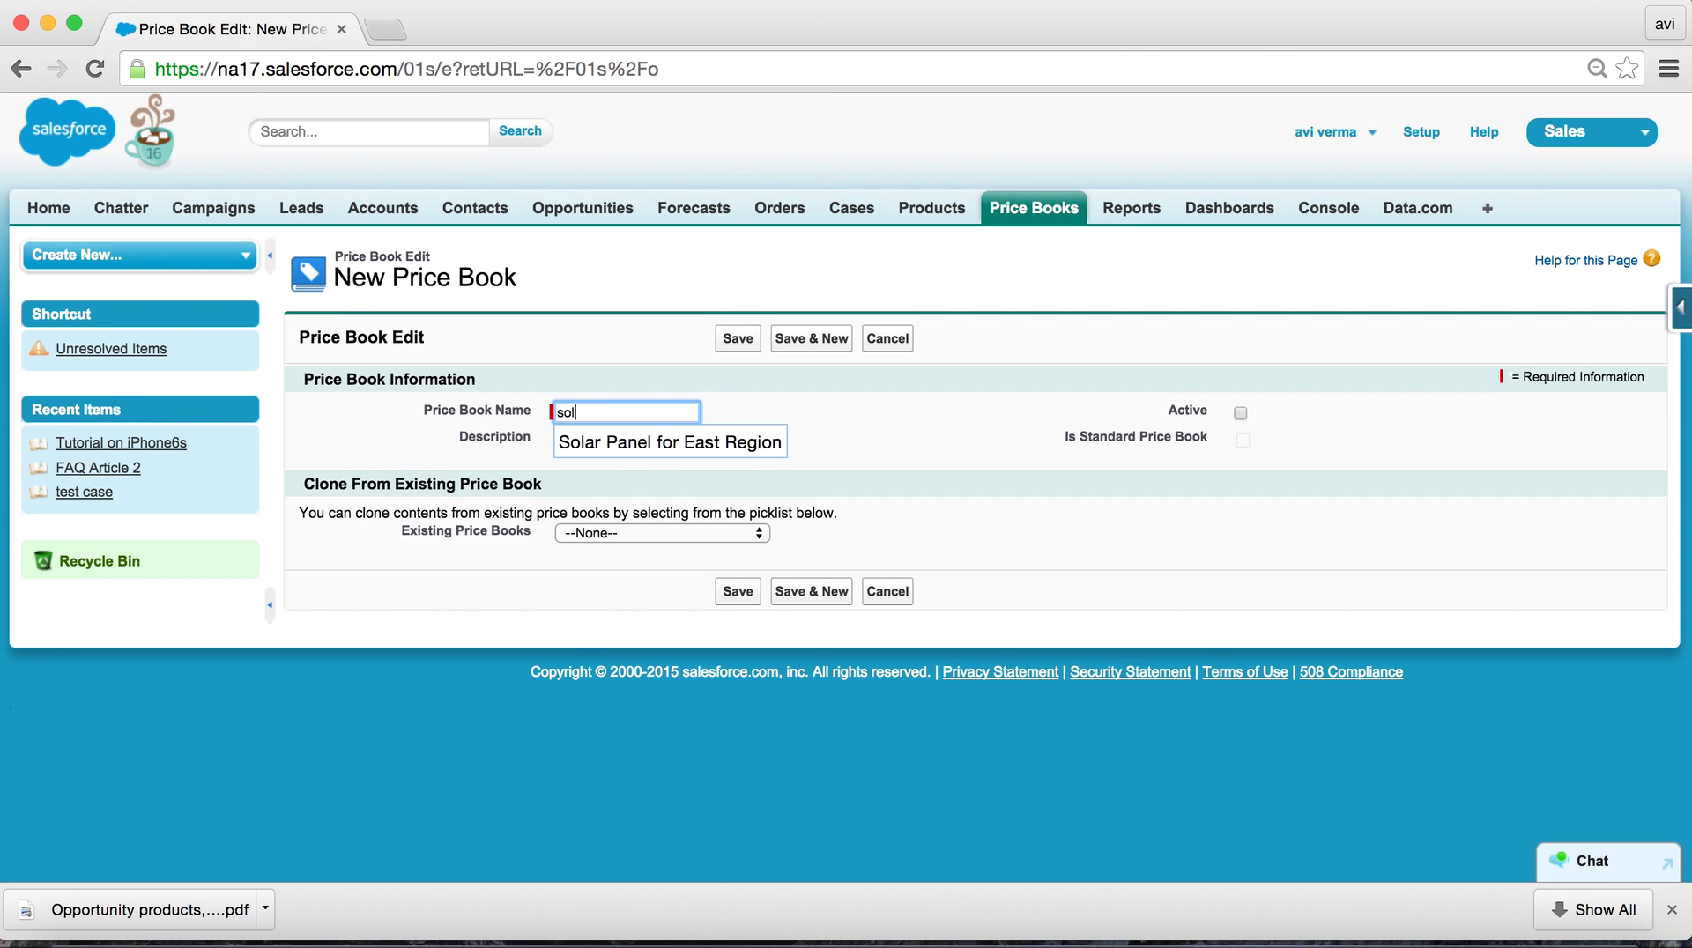
pyautogui.click(610, 440)
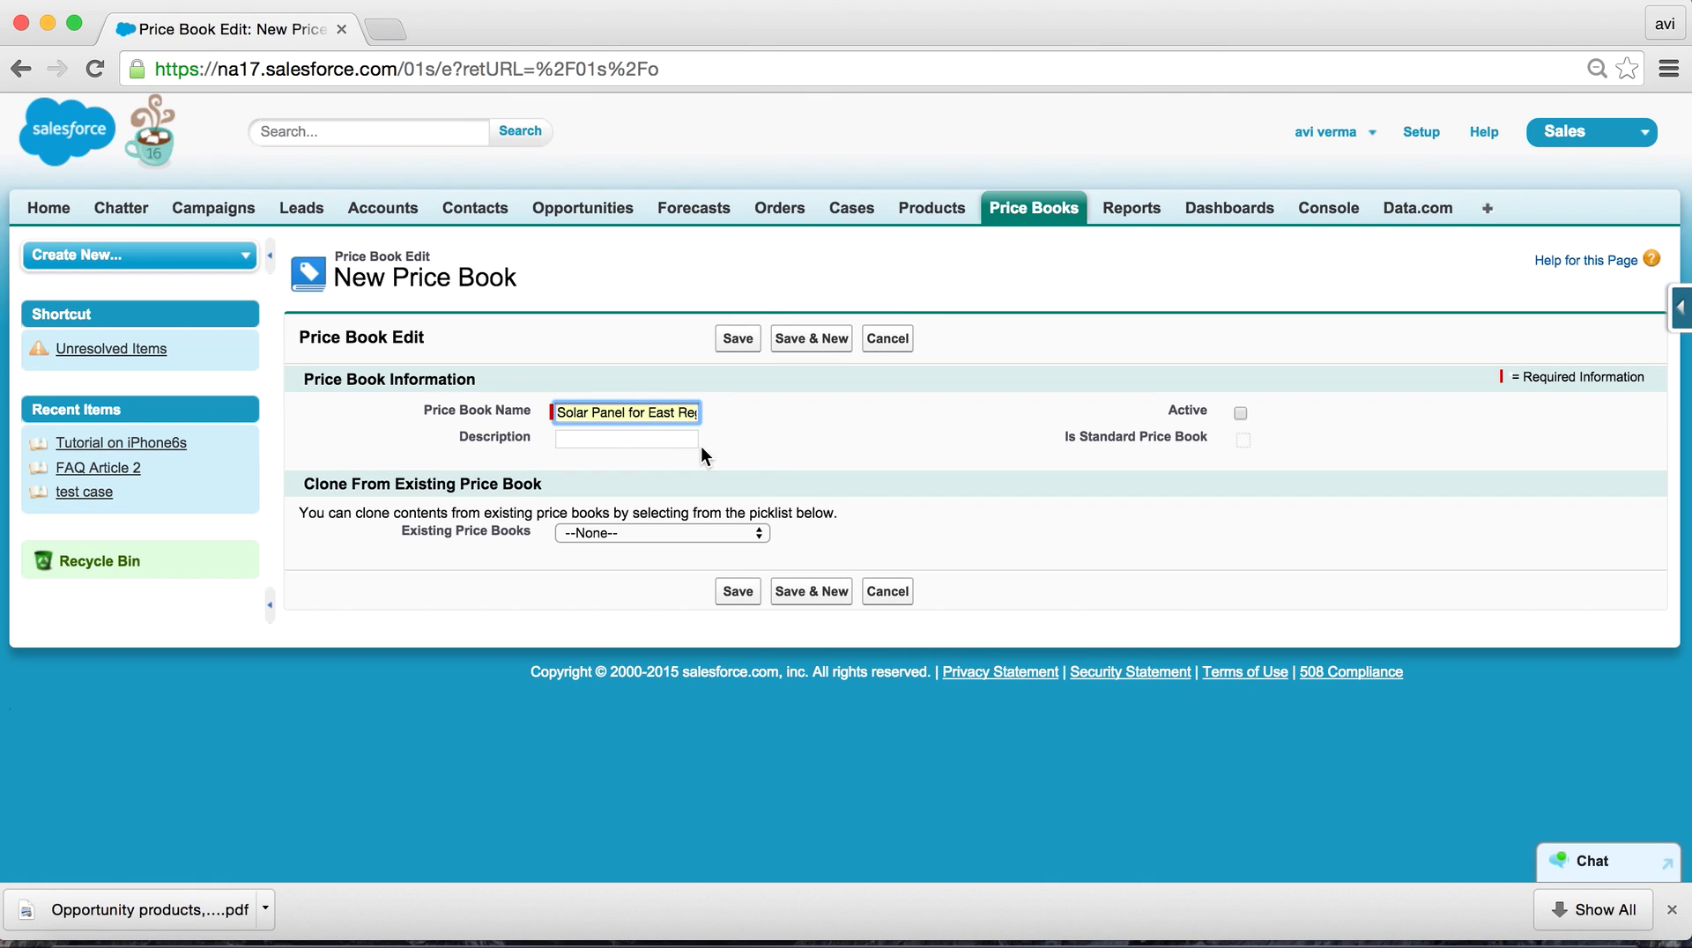
pyautogui.click(661, 440)
pyautogui.click(1241, 413)
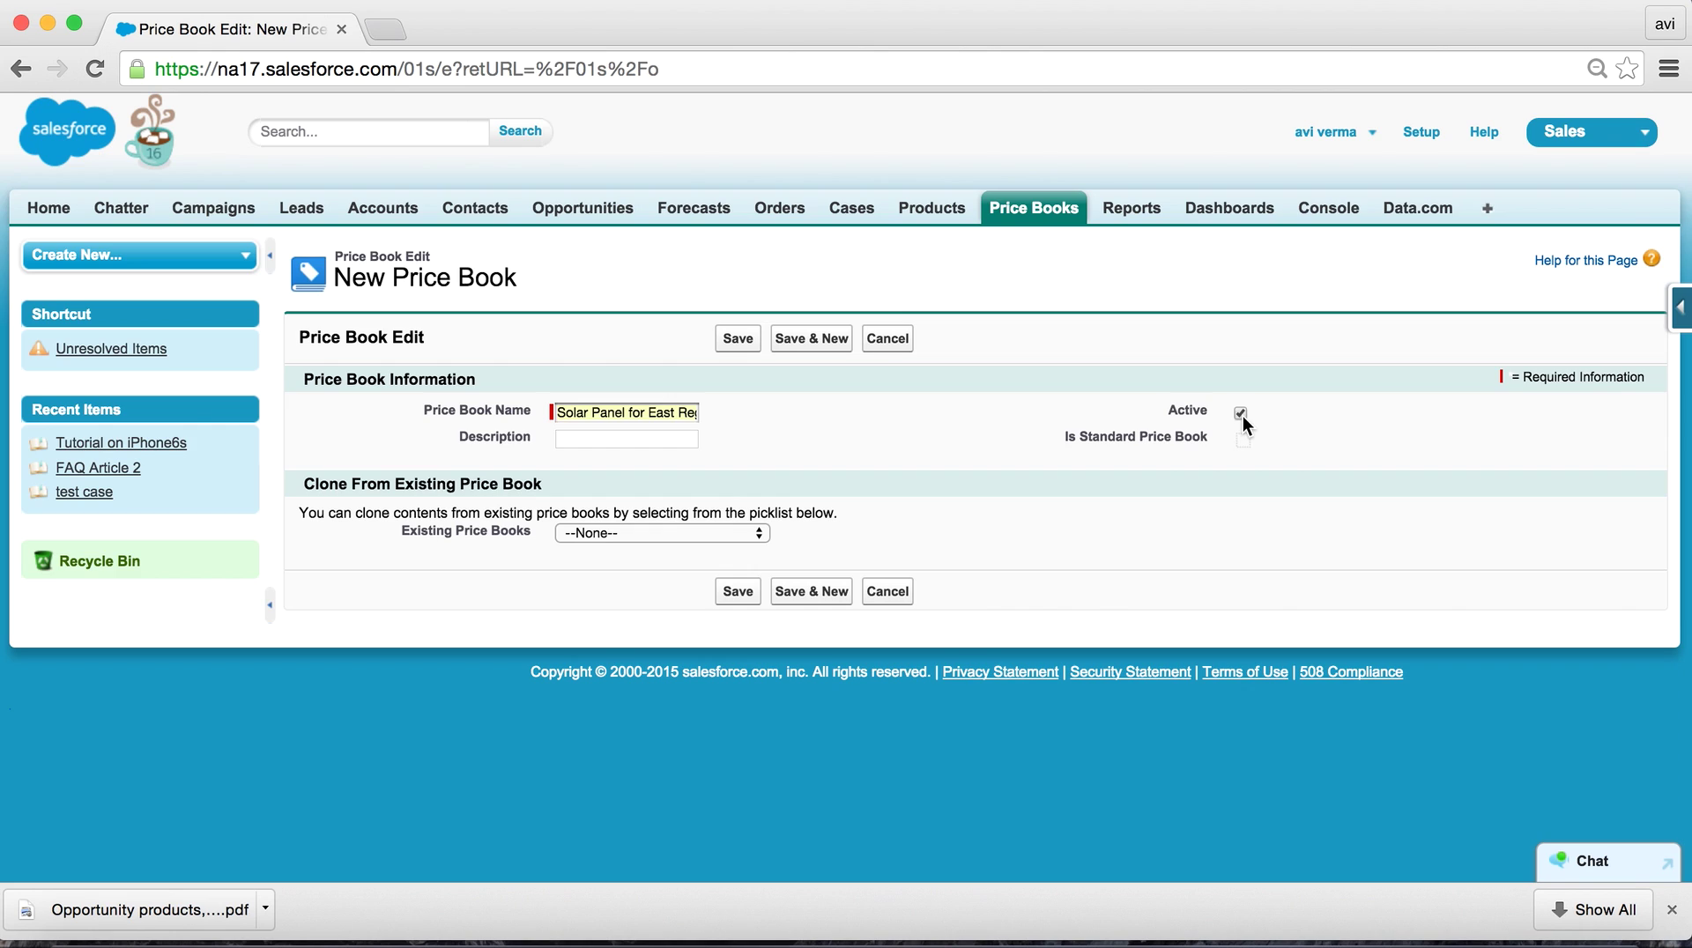
pyautogui.click(682, 533)
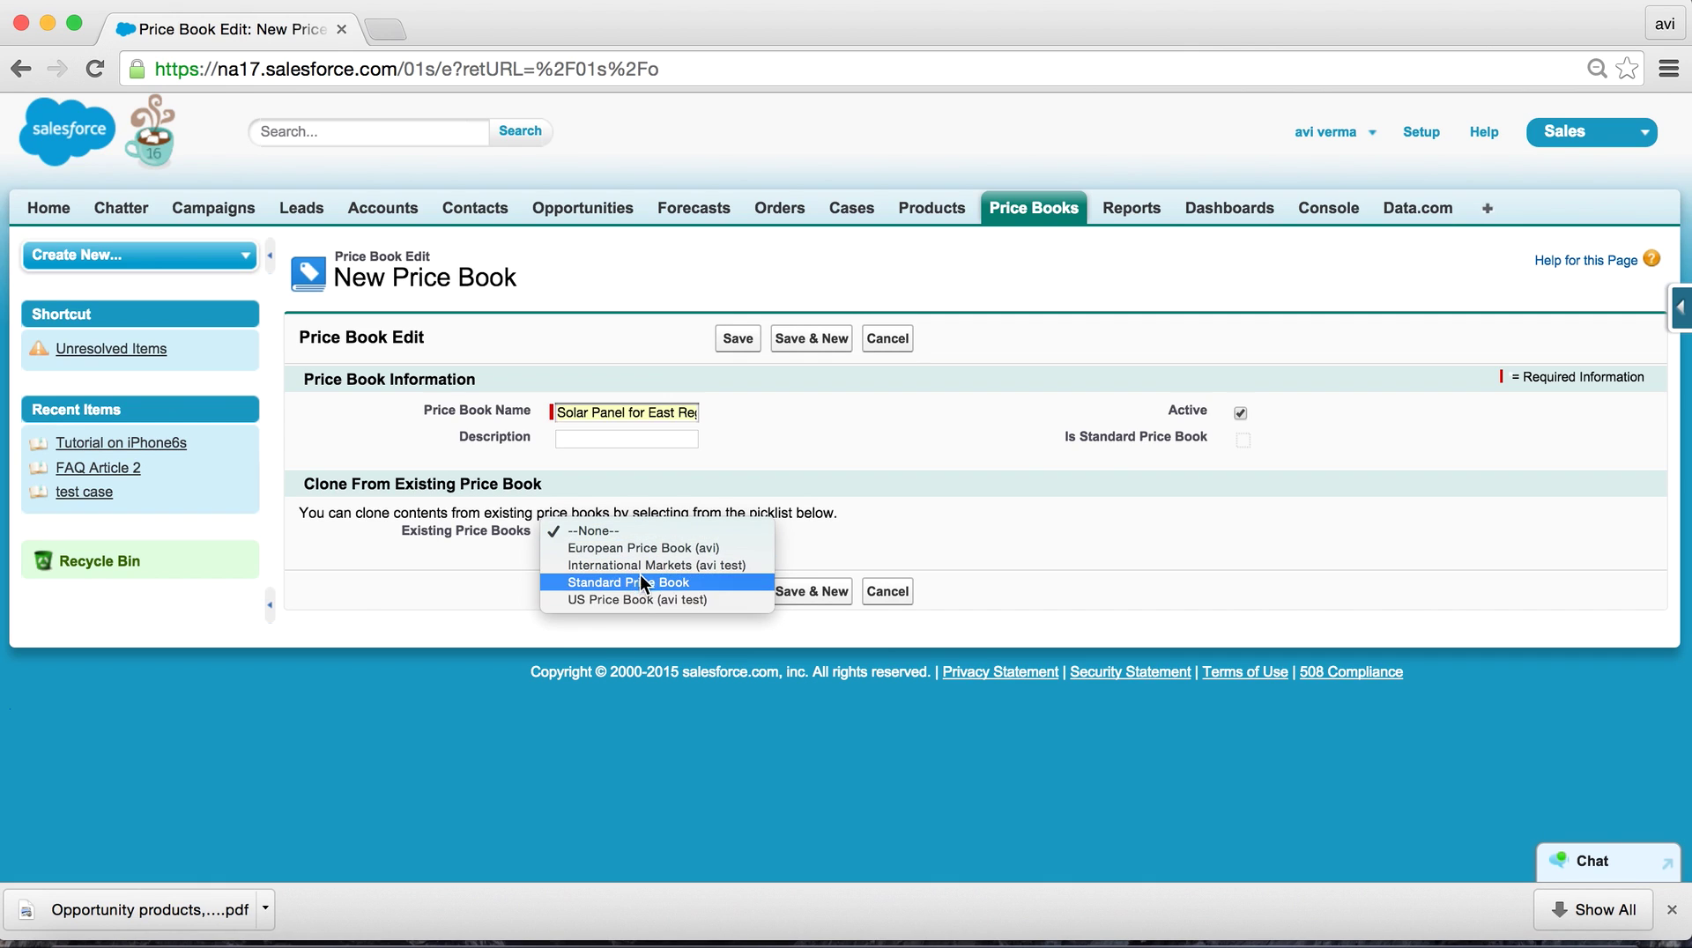
pyautogui.click(885, 498)
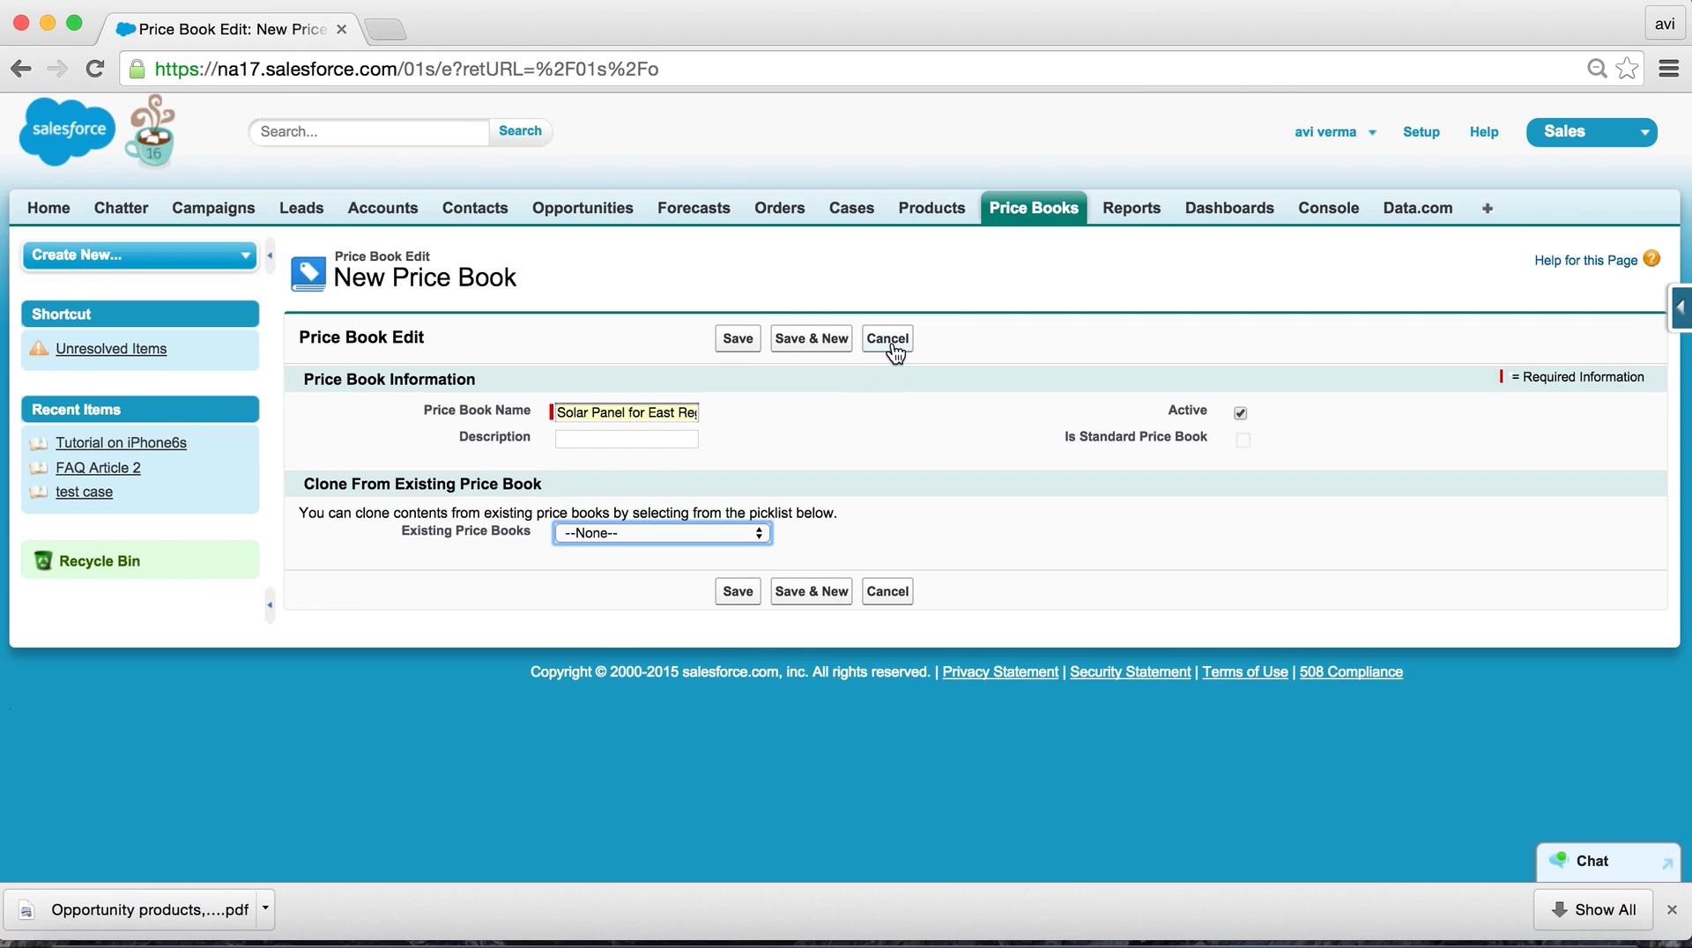
pyautogui.click(733, 337)
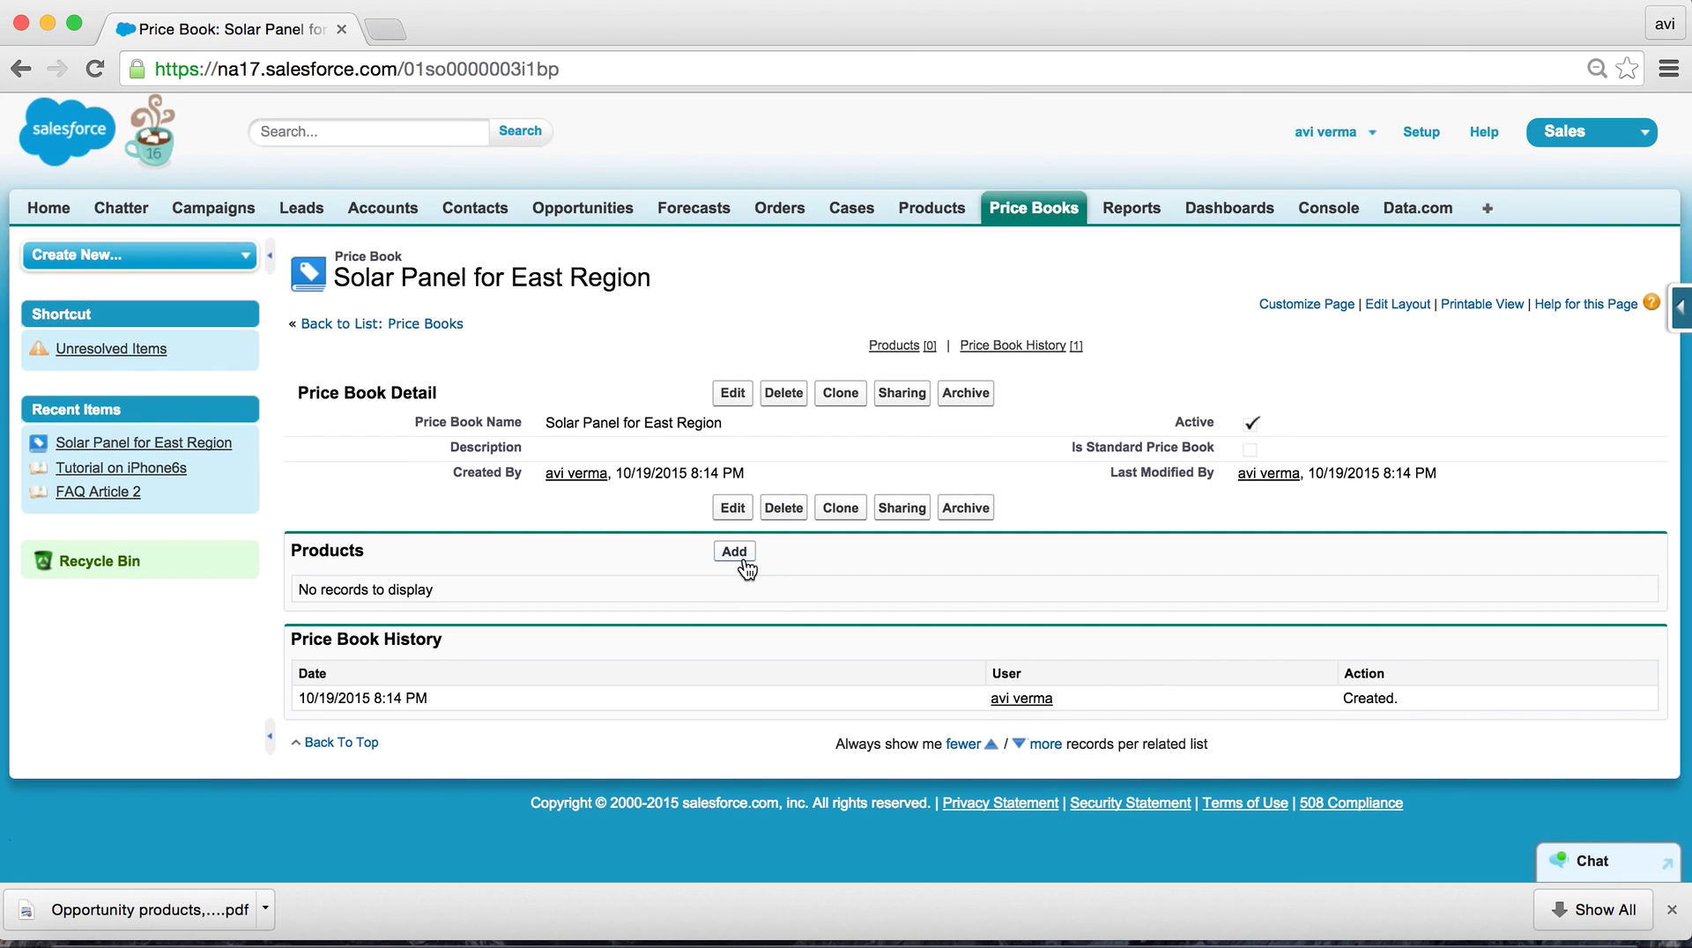
# Step: Tick Solar panels materials 3701EM, Solar panels 3701E and the 5-year maintenance contract for the price book
pyautogui.click(743, 562)
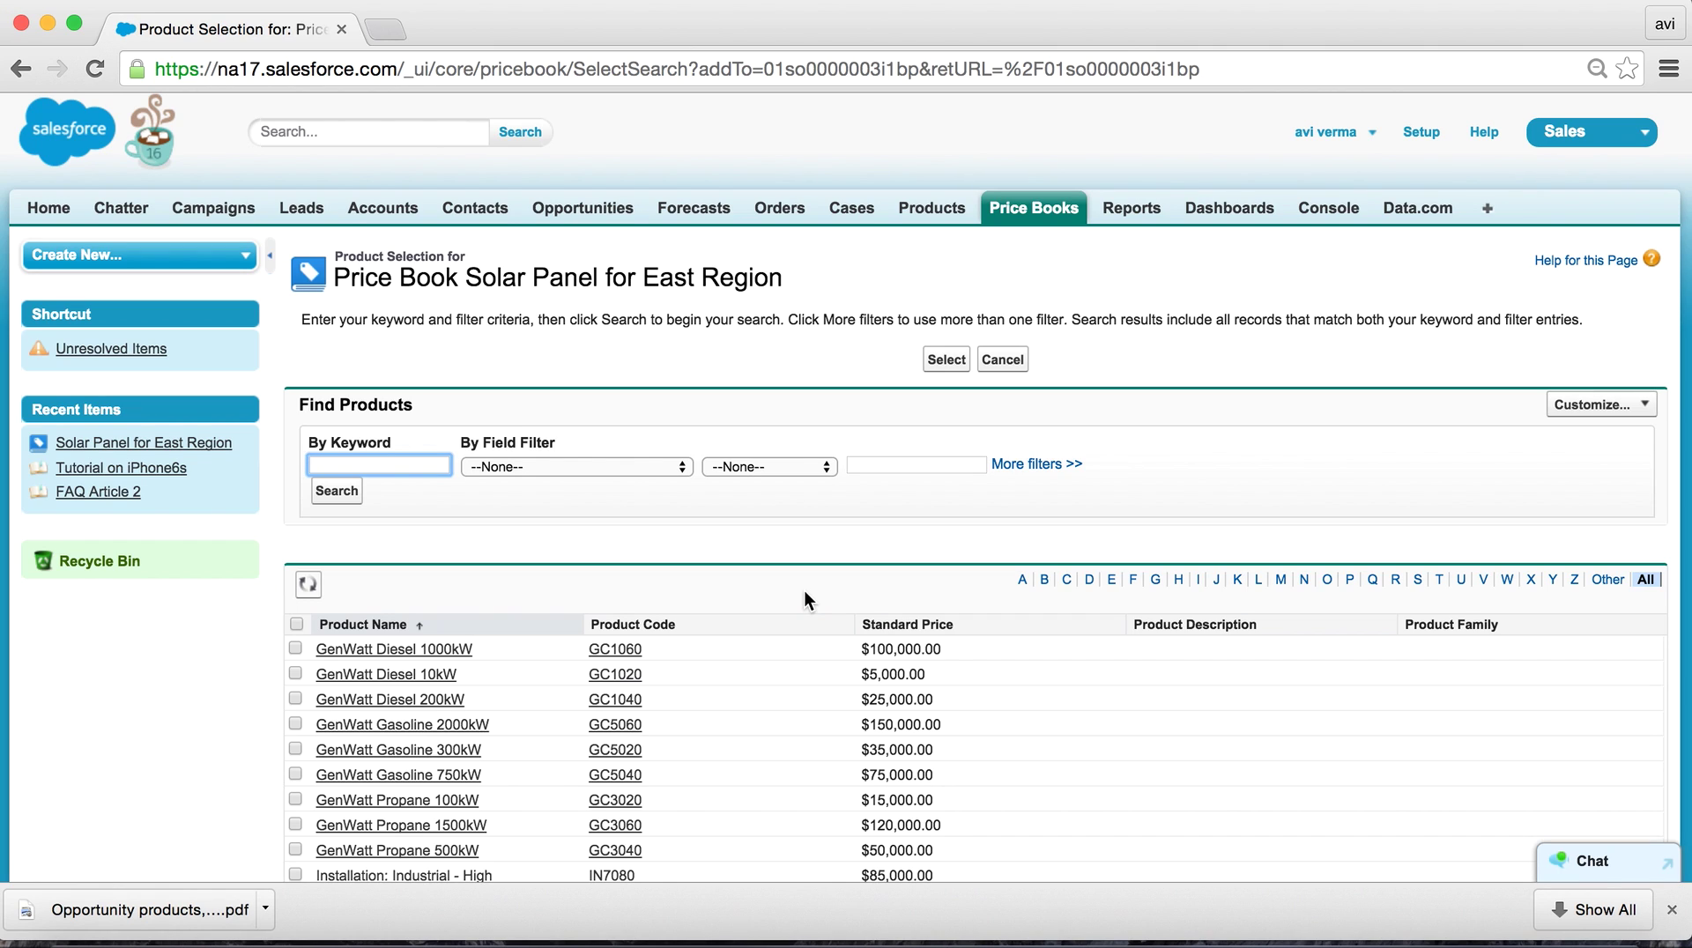
pyautogui.scroll(-10, 806, 590)
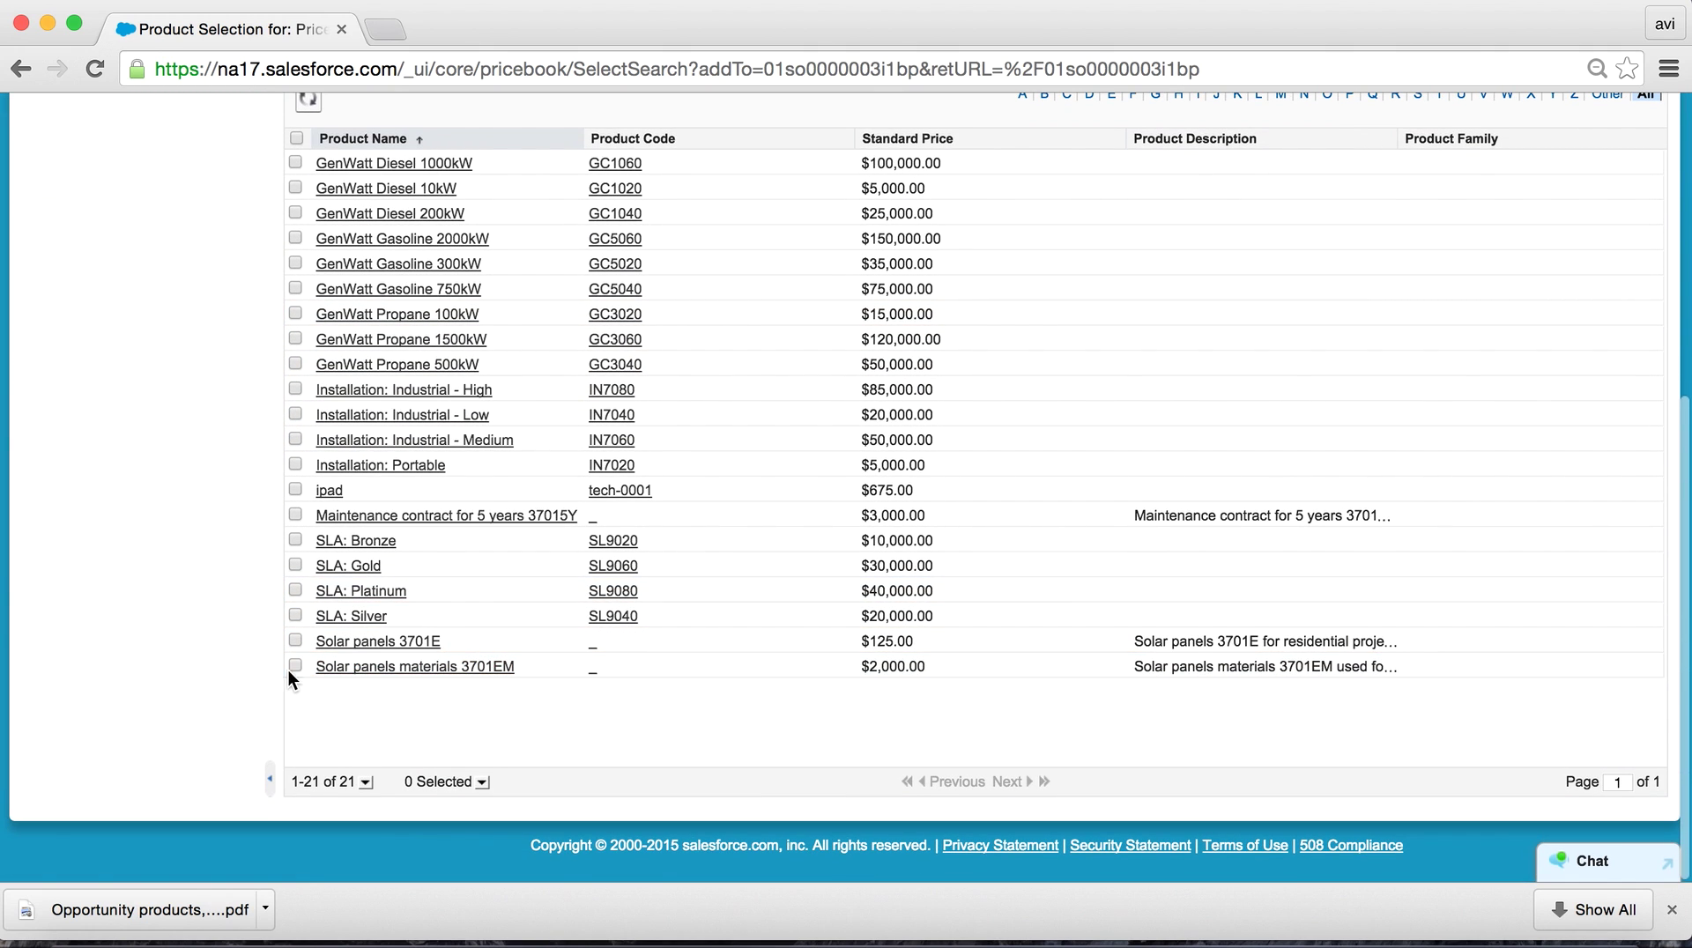
pyautogui.click(296, 666)
pyautogui.click(295, 641)
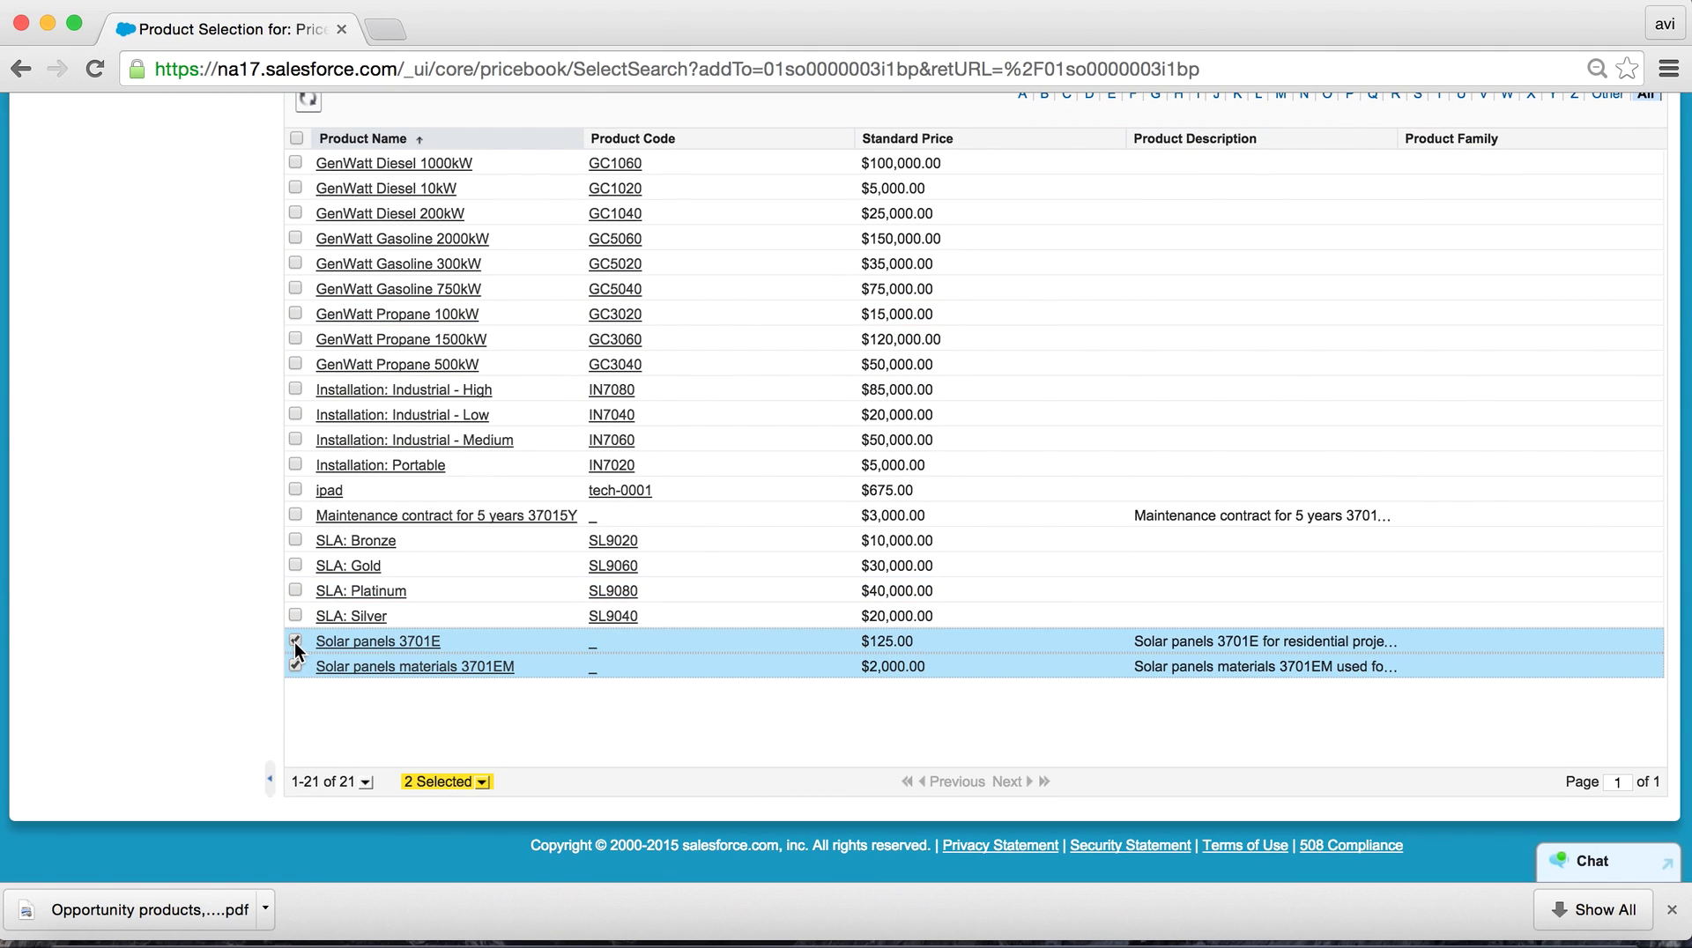
pyautogui.click(295, 515)
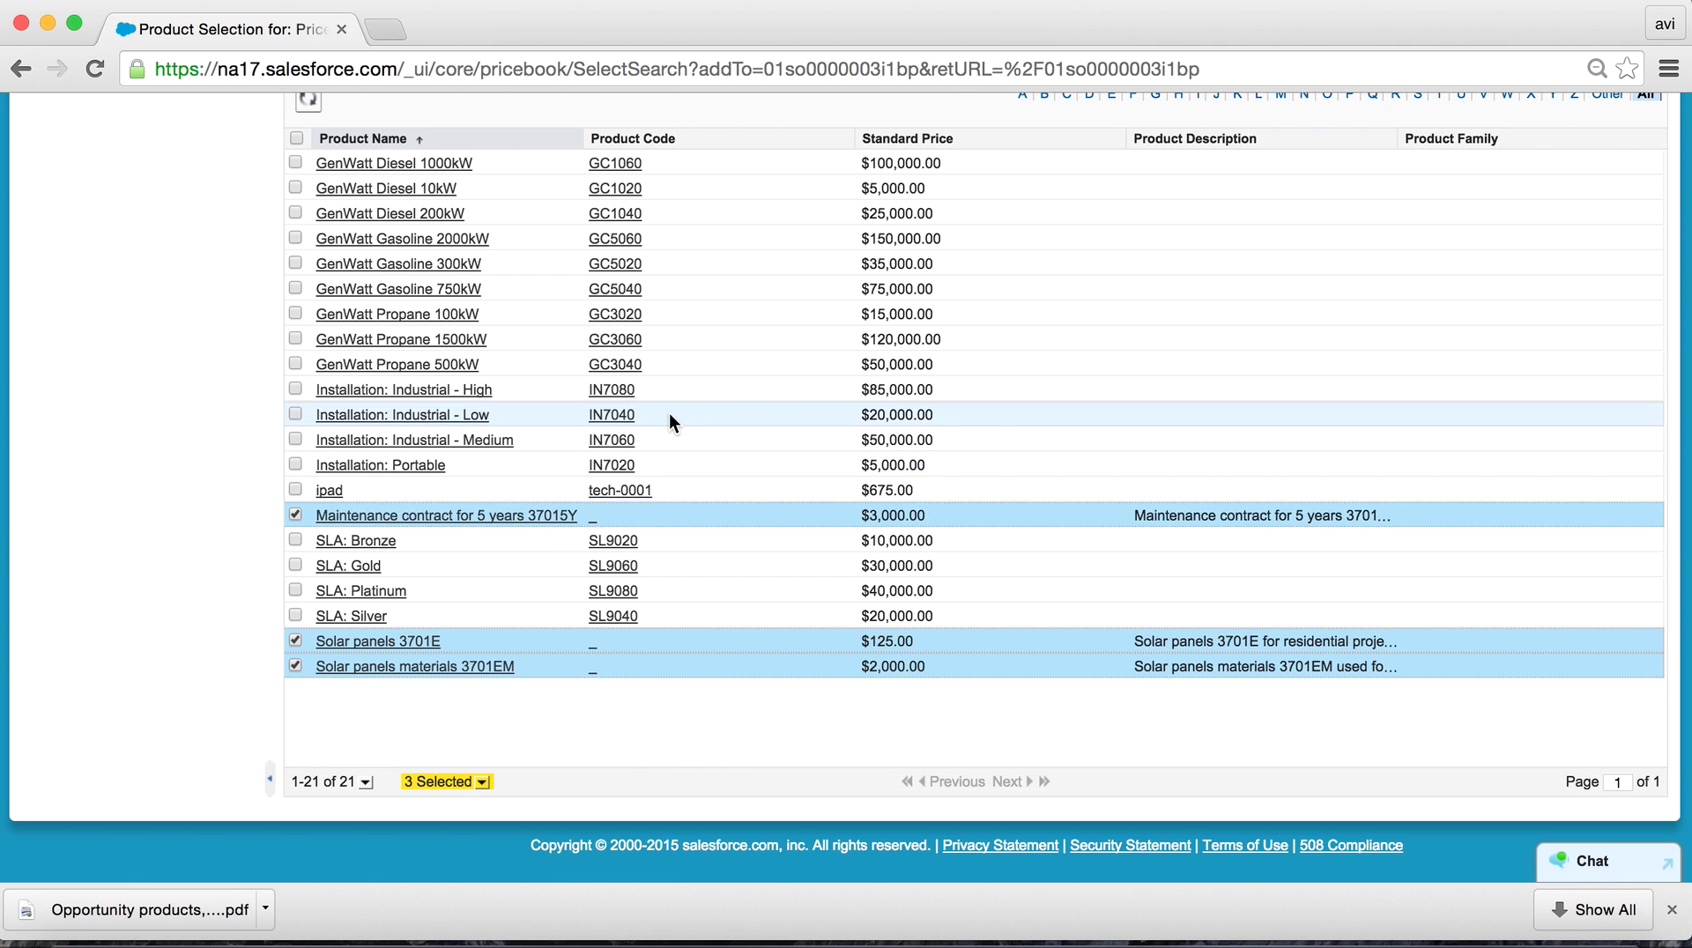
pyautogui.scroll(2, 668, 412)
pyautogui.scroll(4, 887, 238)
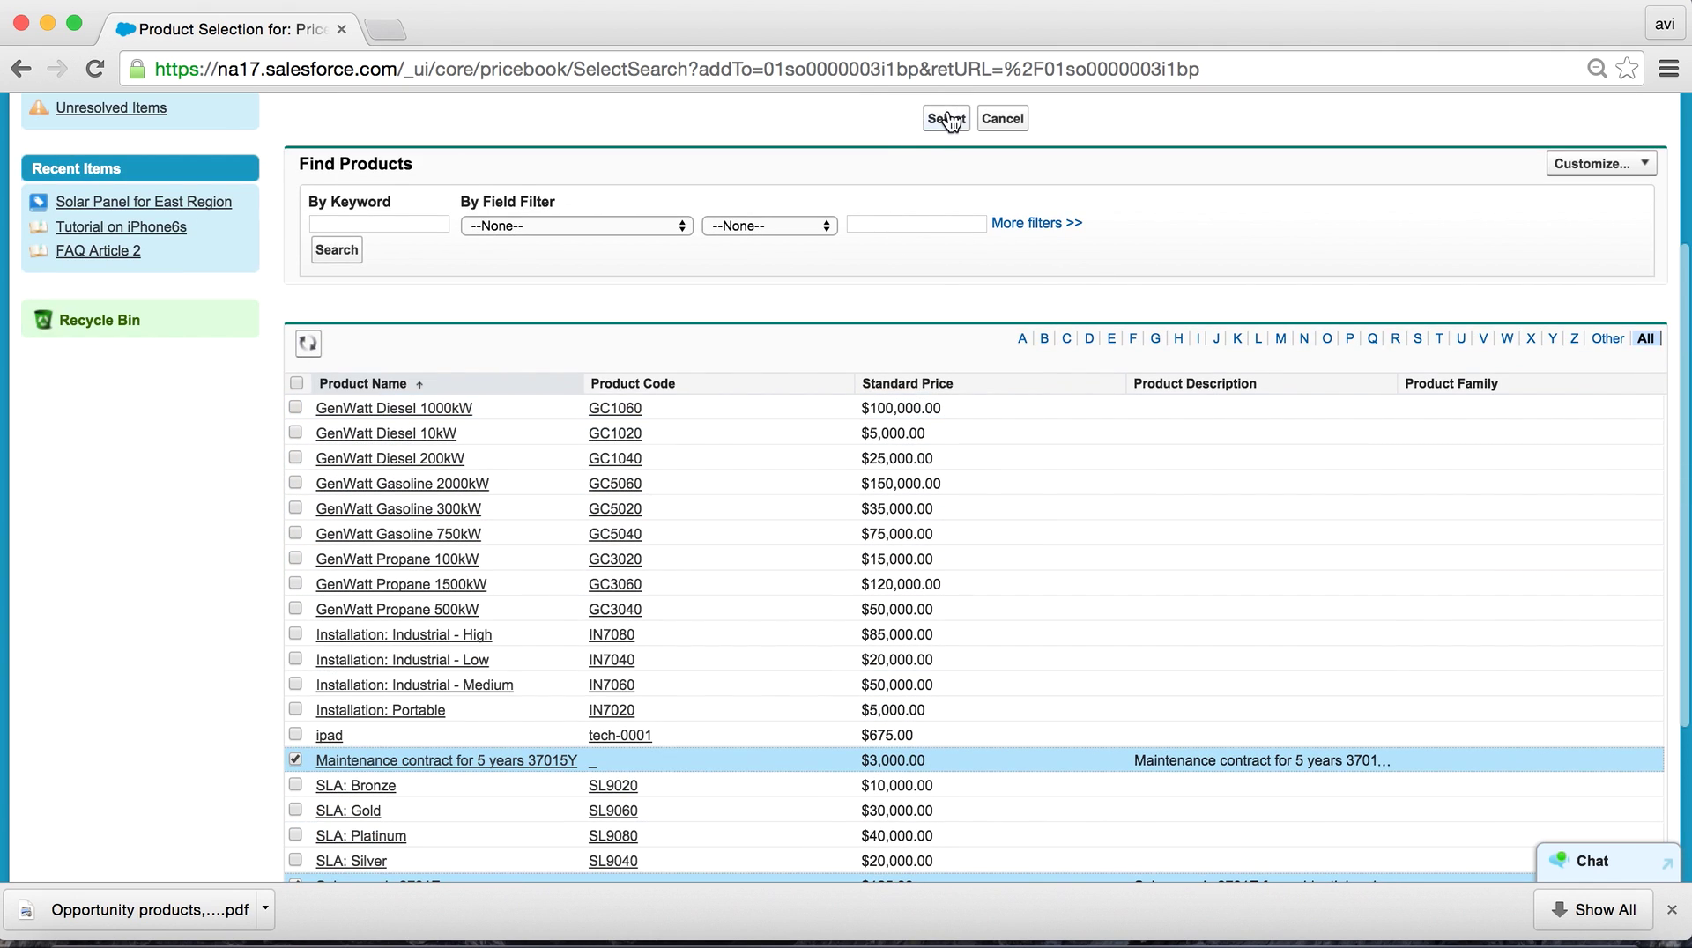
# Step: Price the three products (contract at standard price, solar panels 100, materials 1500), then go to Opportunities
pyautogui.click(944, 118)
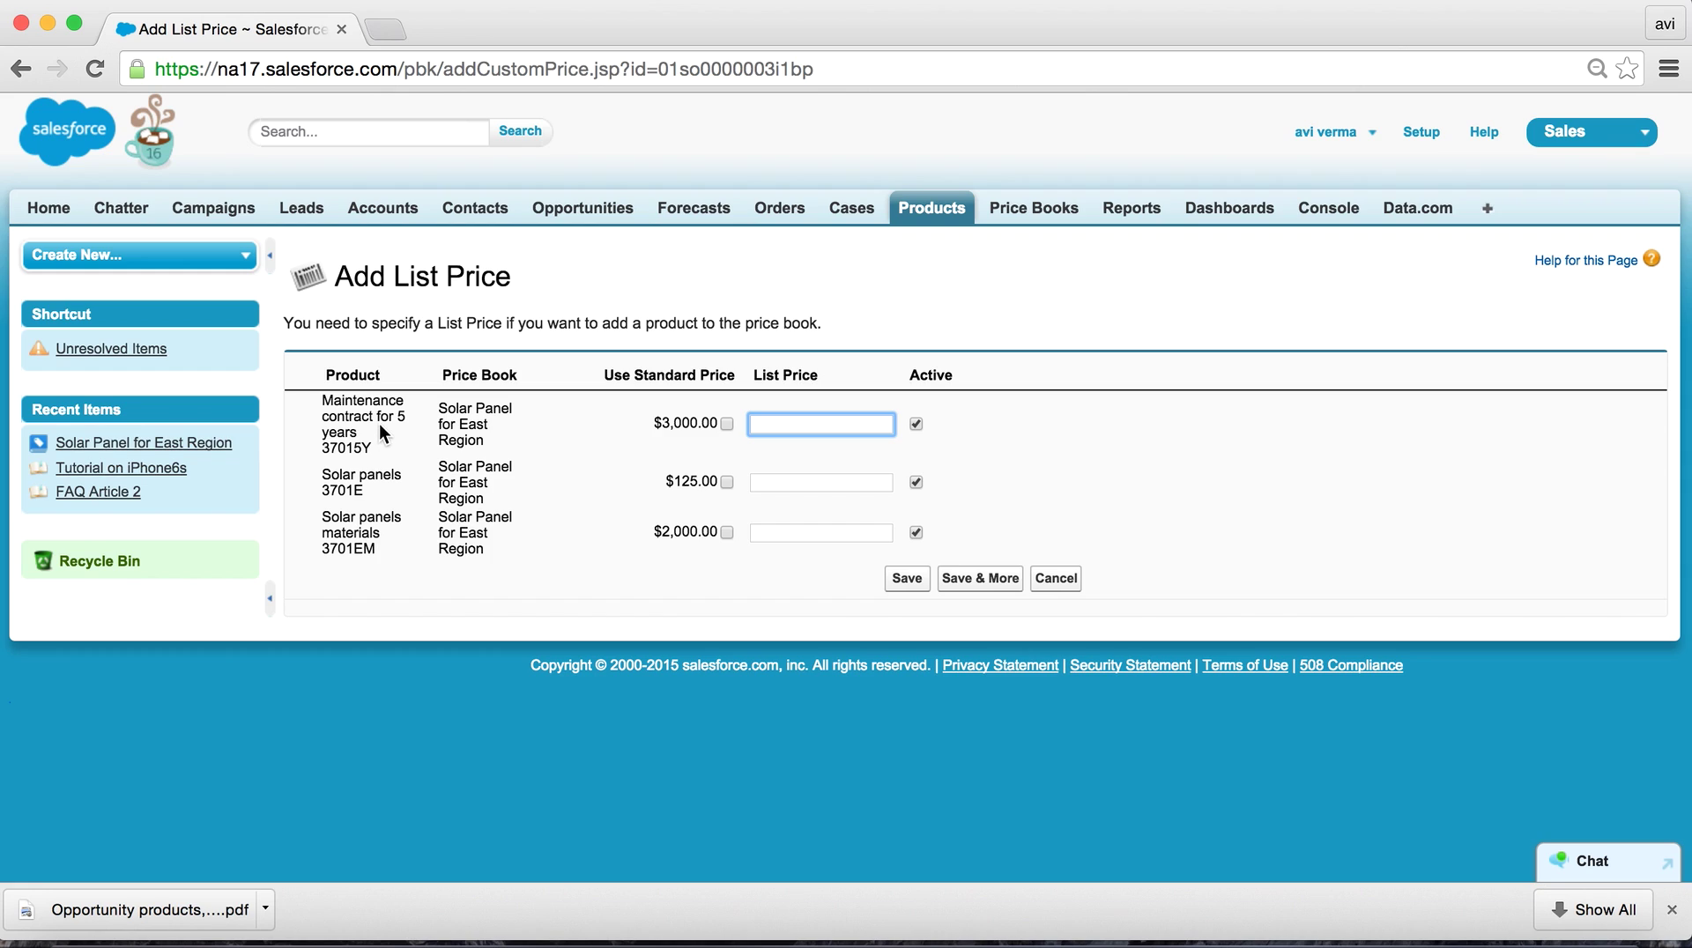
pyautogui.click(726, 423)
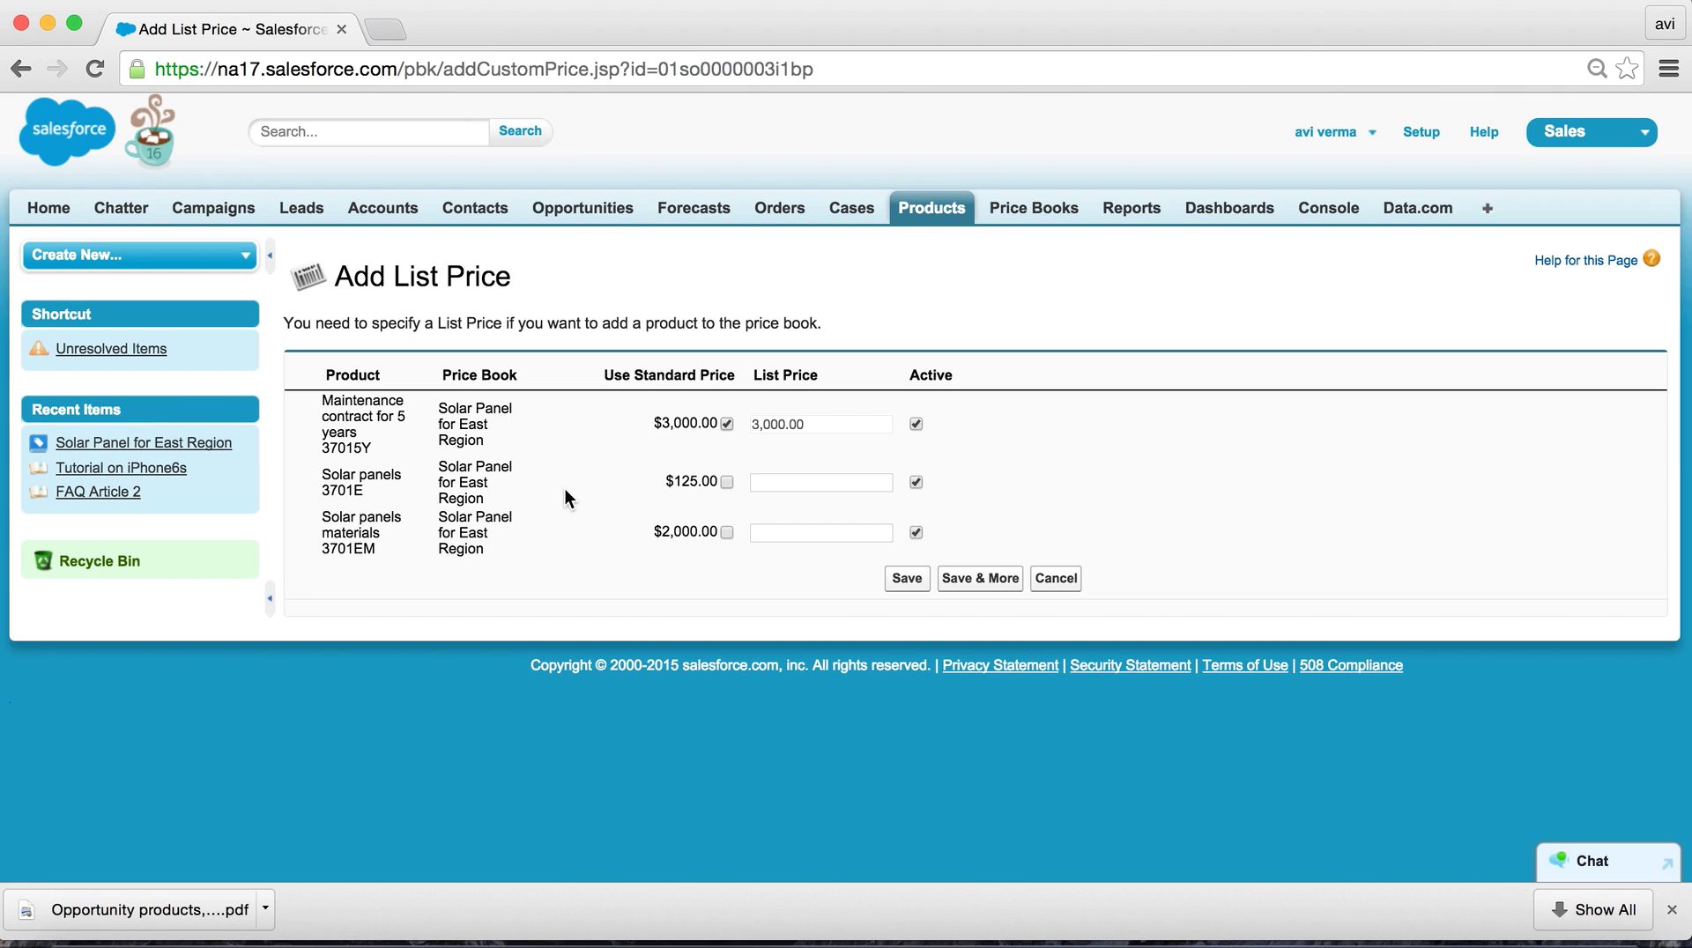
pyautogui.click(797, 474)
pyautogui.write('100')
pyautogui.click(1242, 468)
pyautogui.click(803, 529)
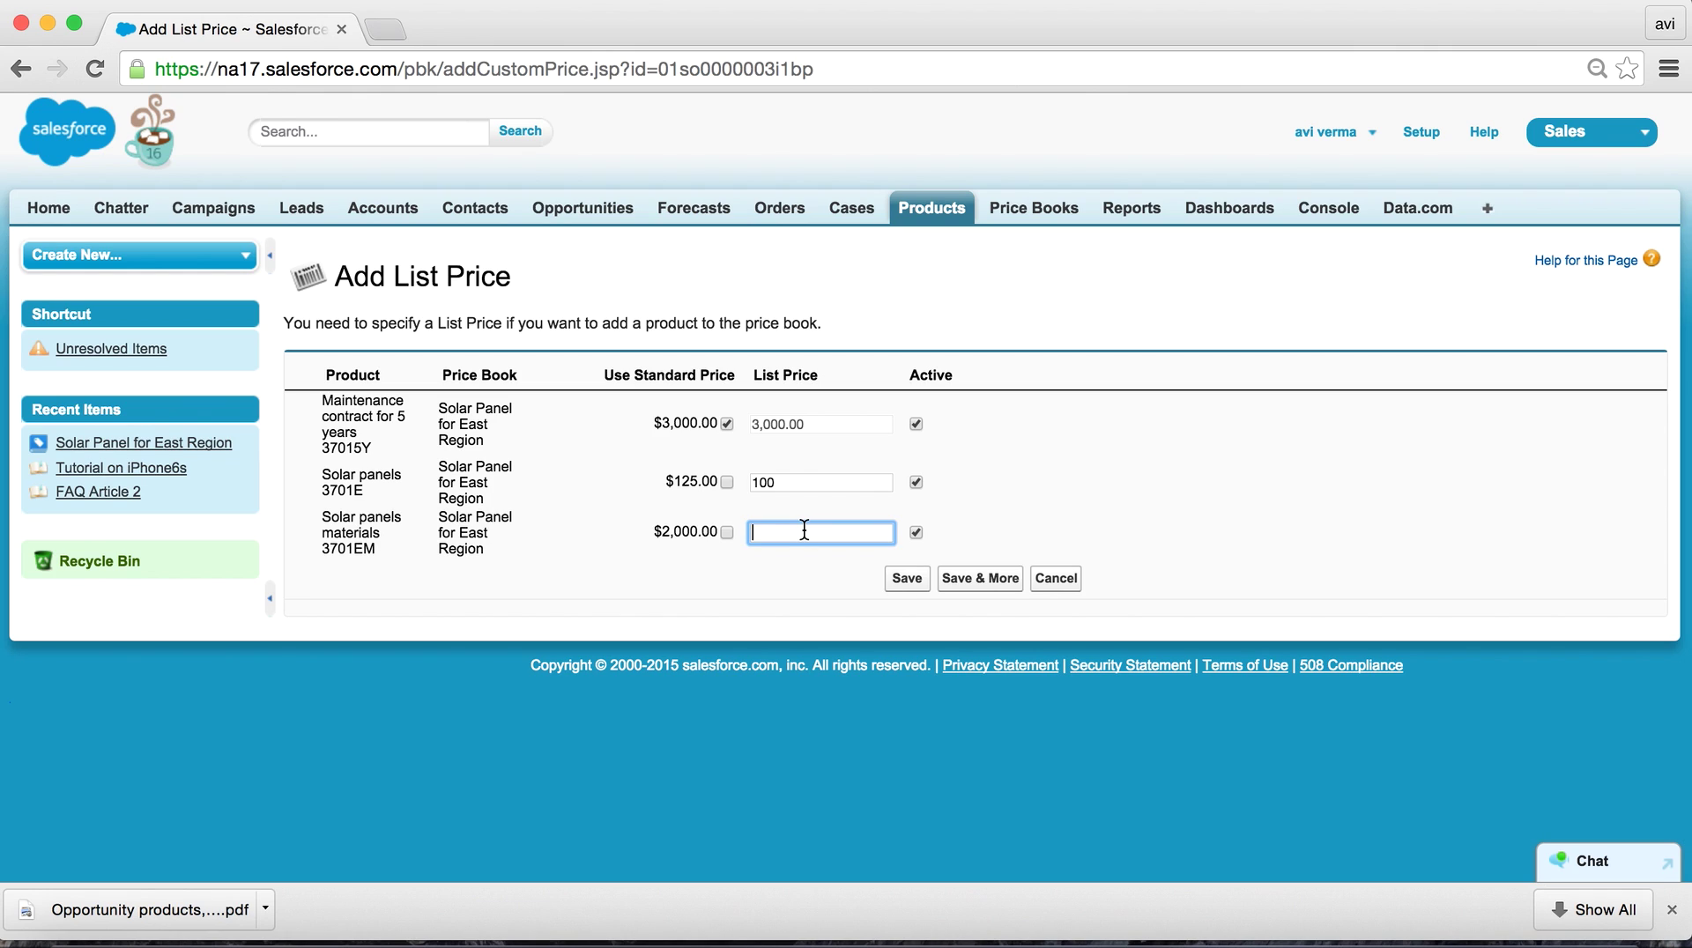
pyautogui.write('1500')
pyautogui.click(1170, 497)
pyautogui.click(908, 579)
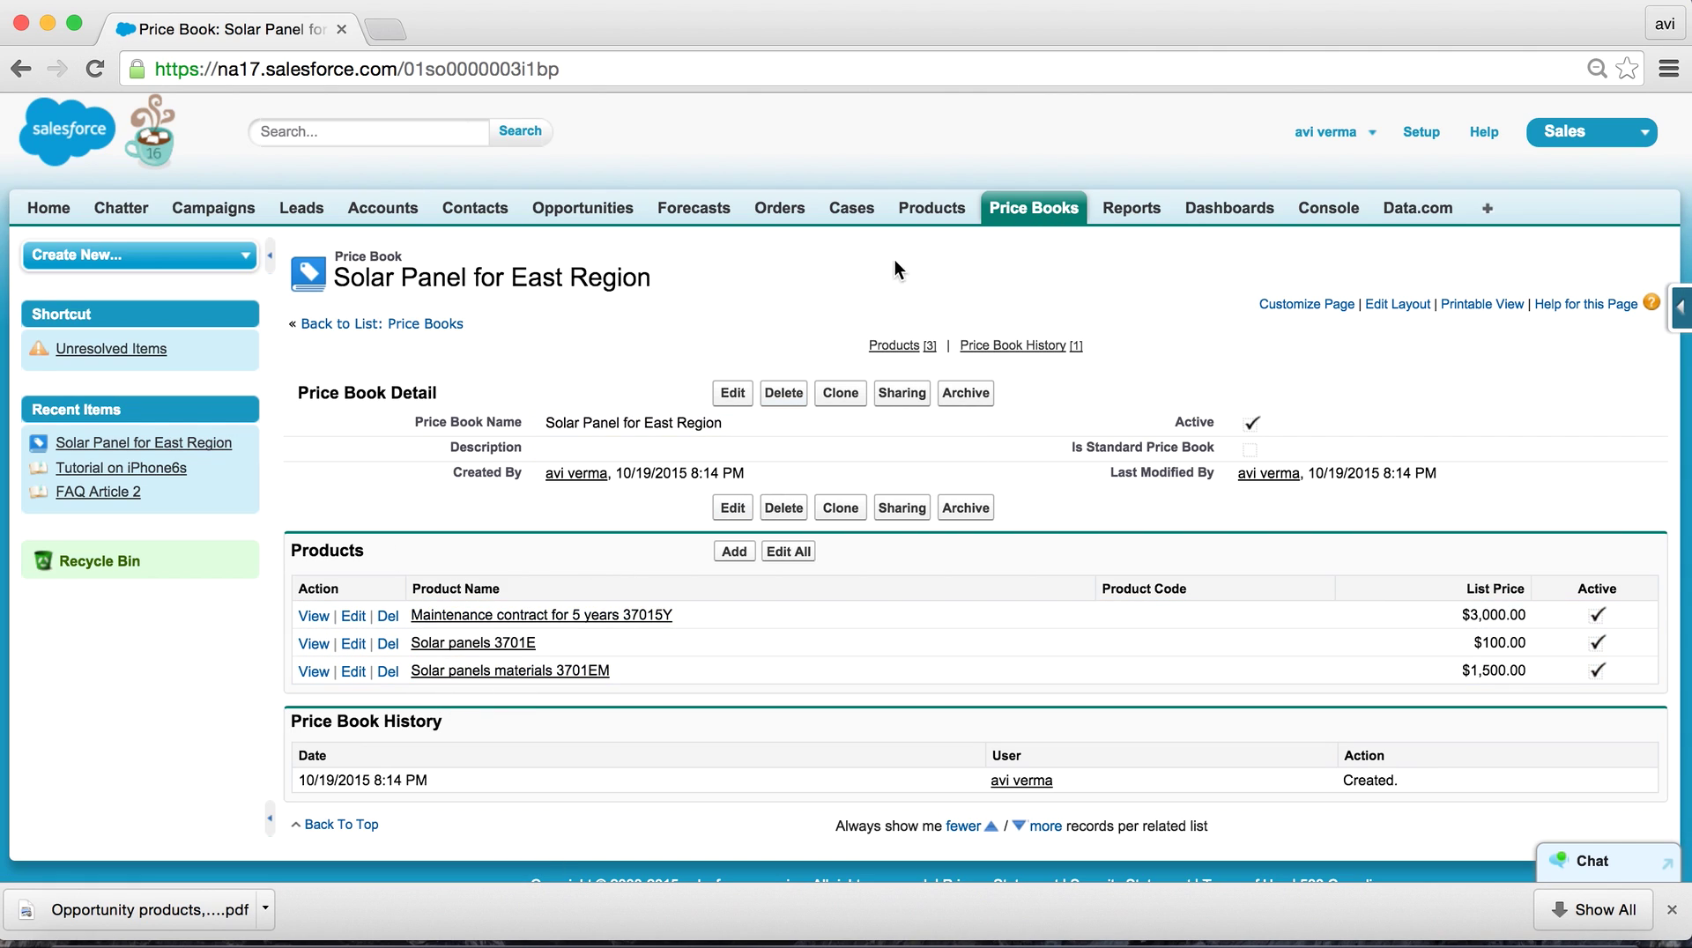
pyautogui.click(583, 212)
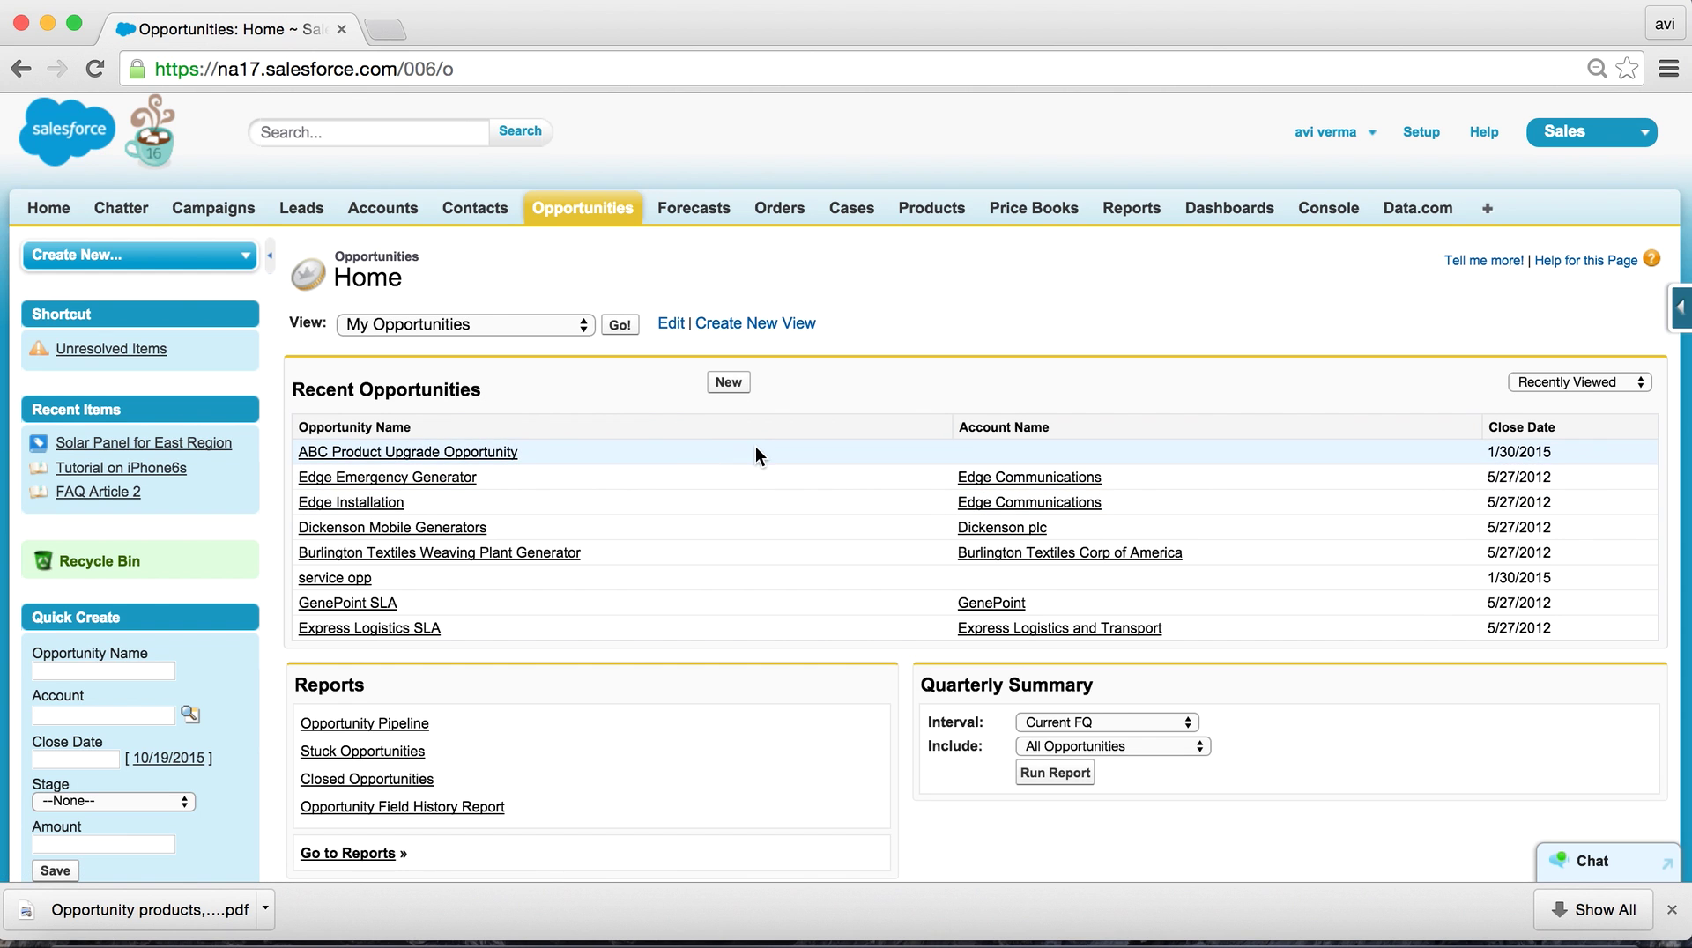
# Step: Start a Product Sales opportunity named 'Solar Panels at 456 Main Street' with amount 1
pyautogui.click(731, 382)
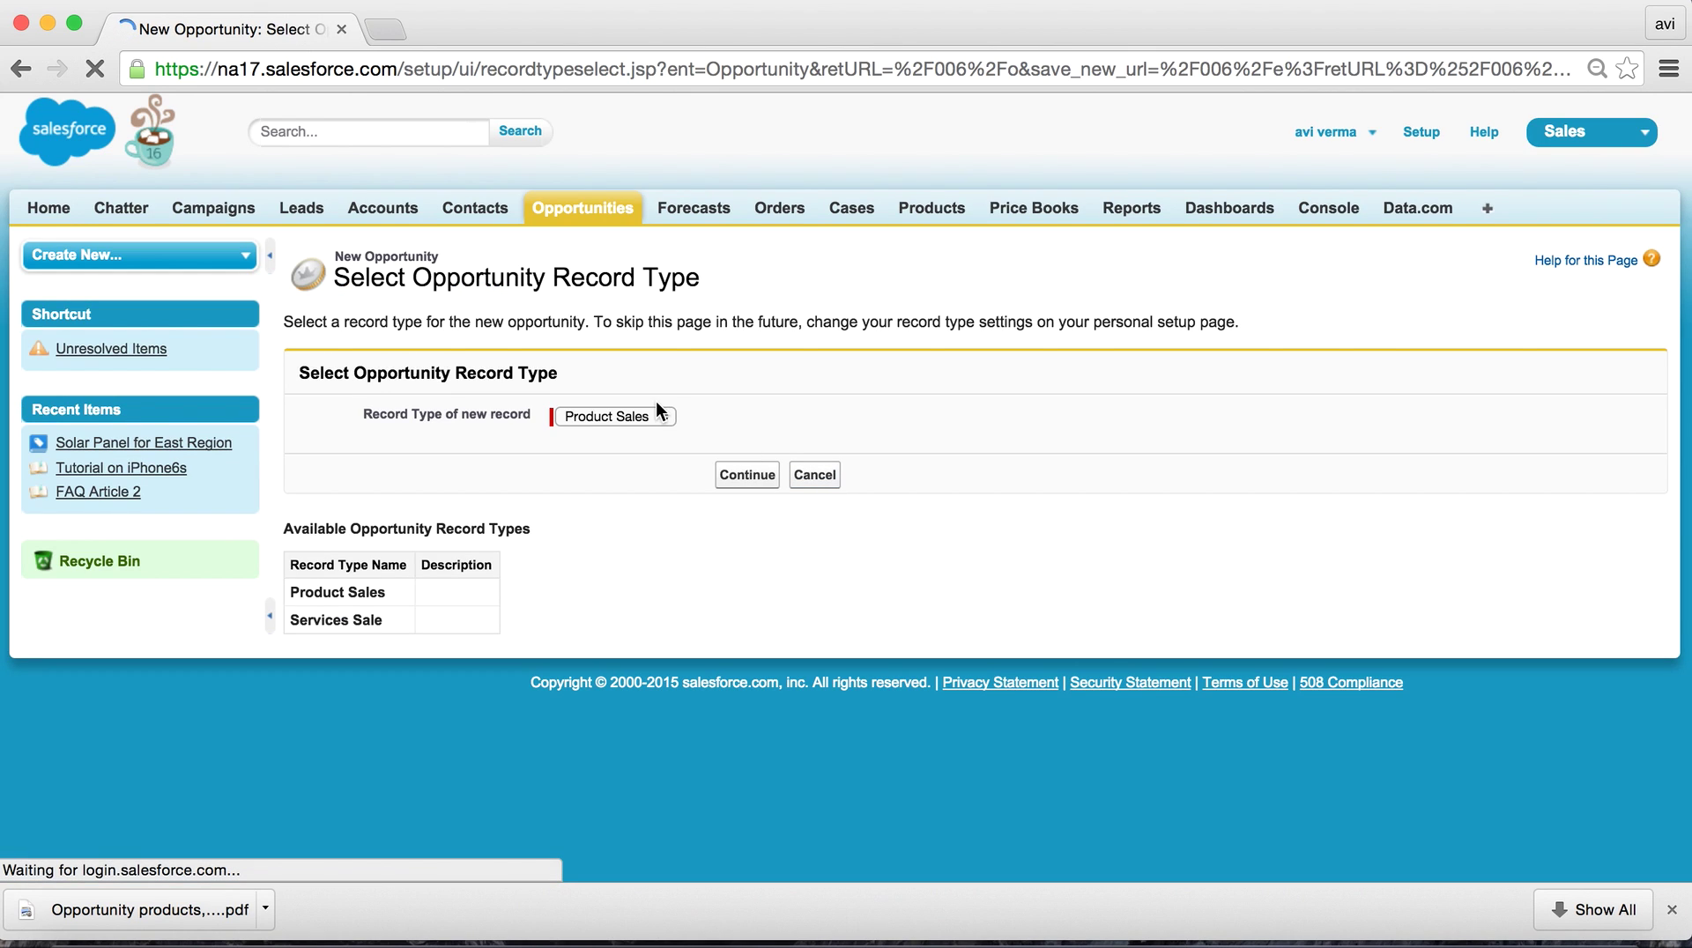
pyautogui.click(736, 476)
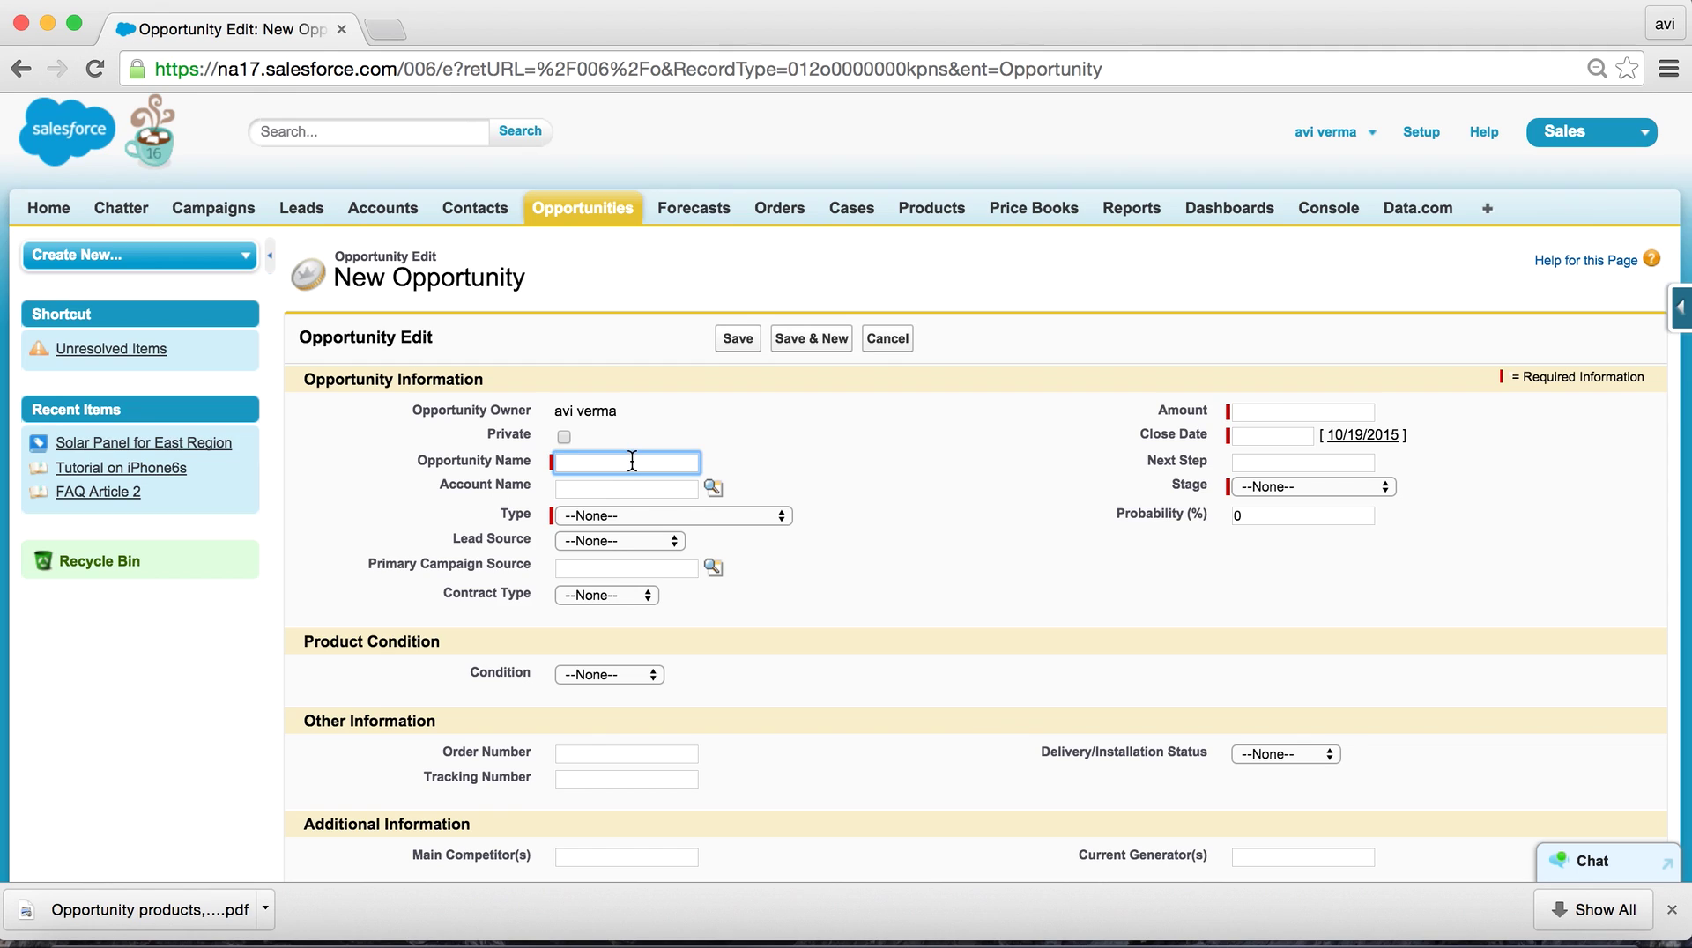
pyautogui.write('so')
pyautogui.click(674, 490)
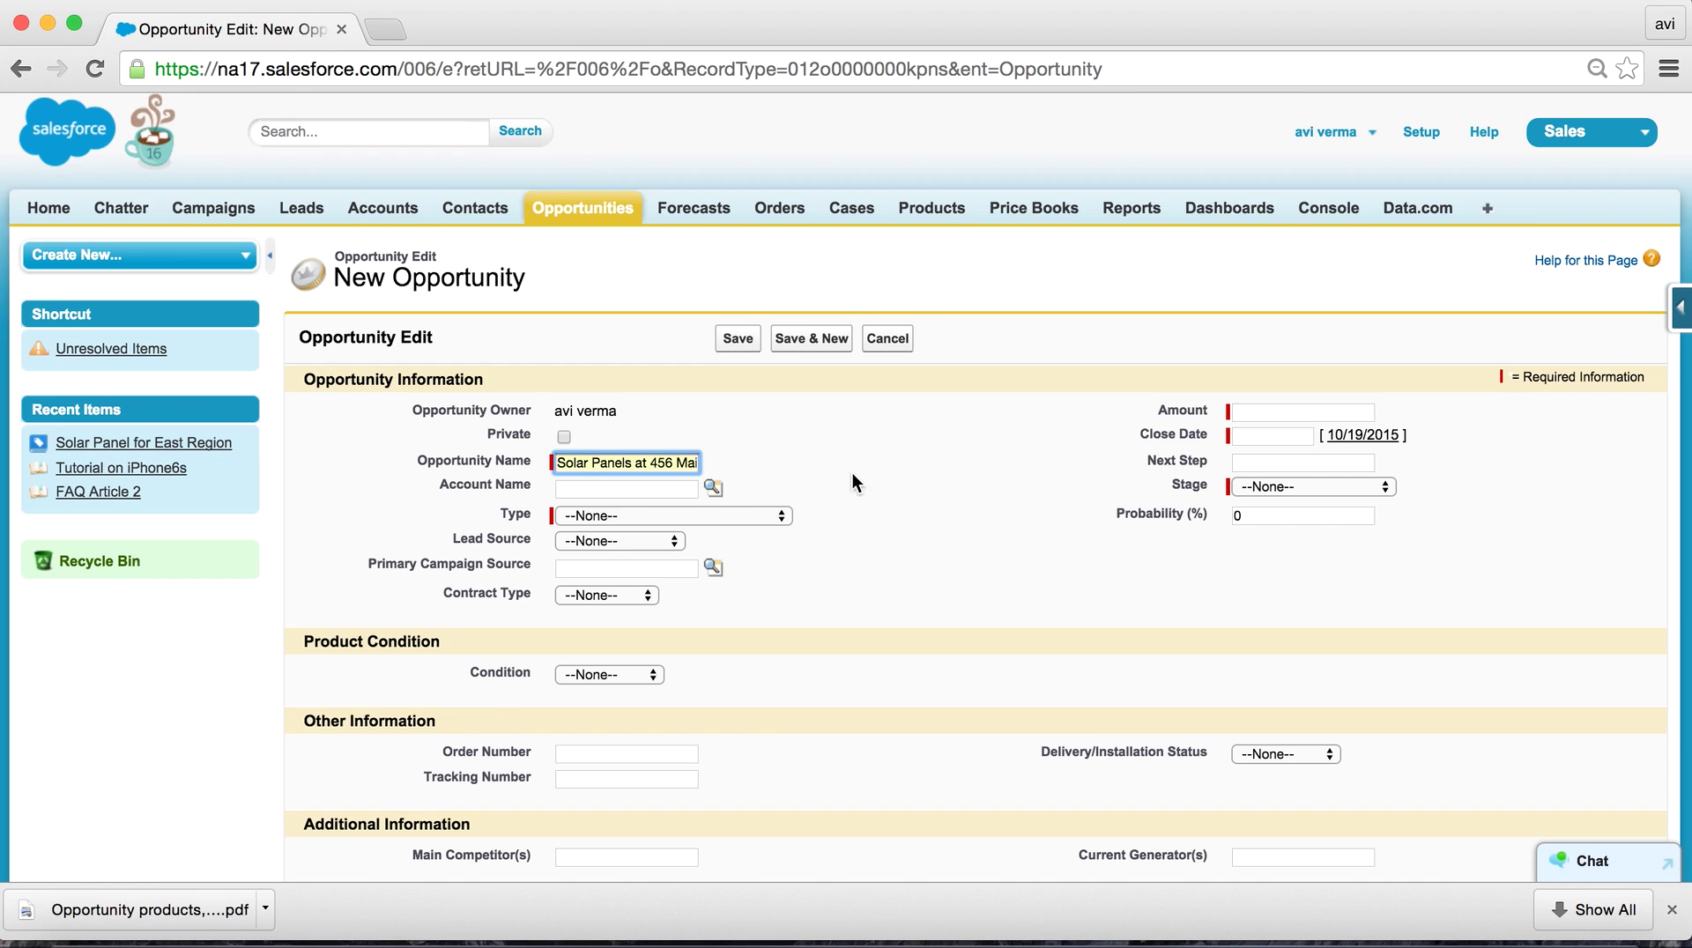
pyautogui.click(1292, 409)
pyautogui.write('1')
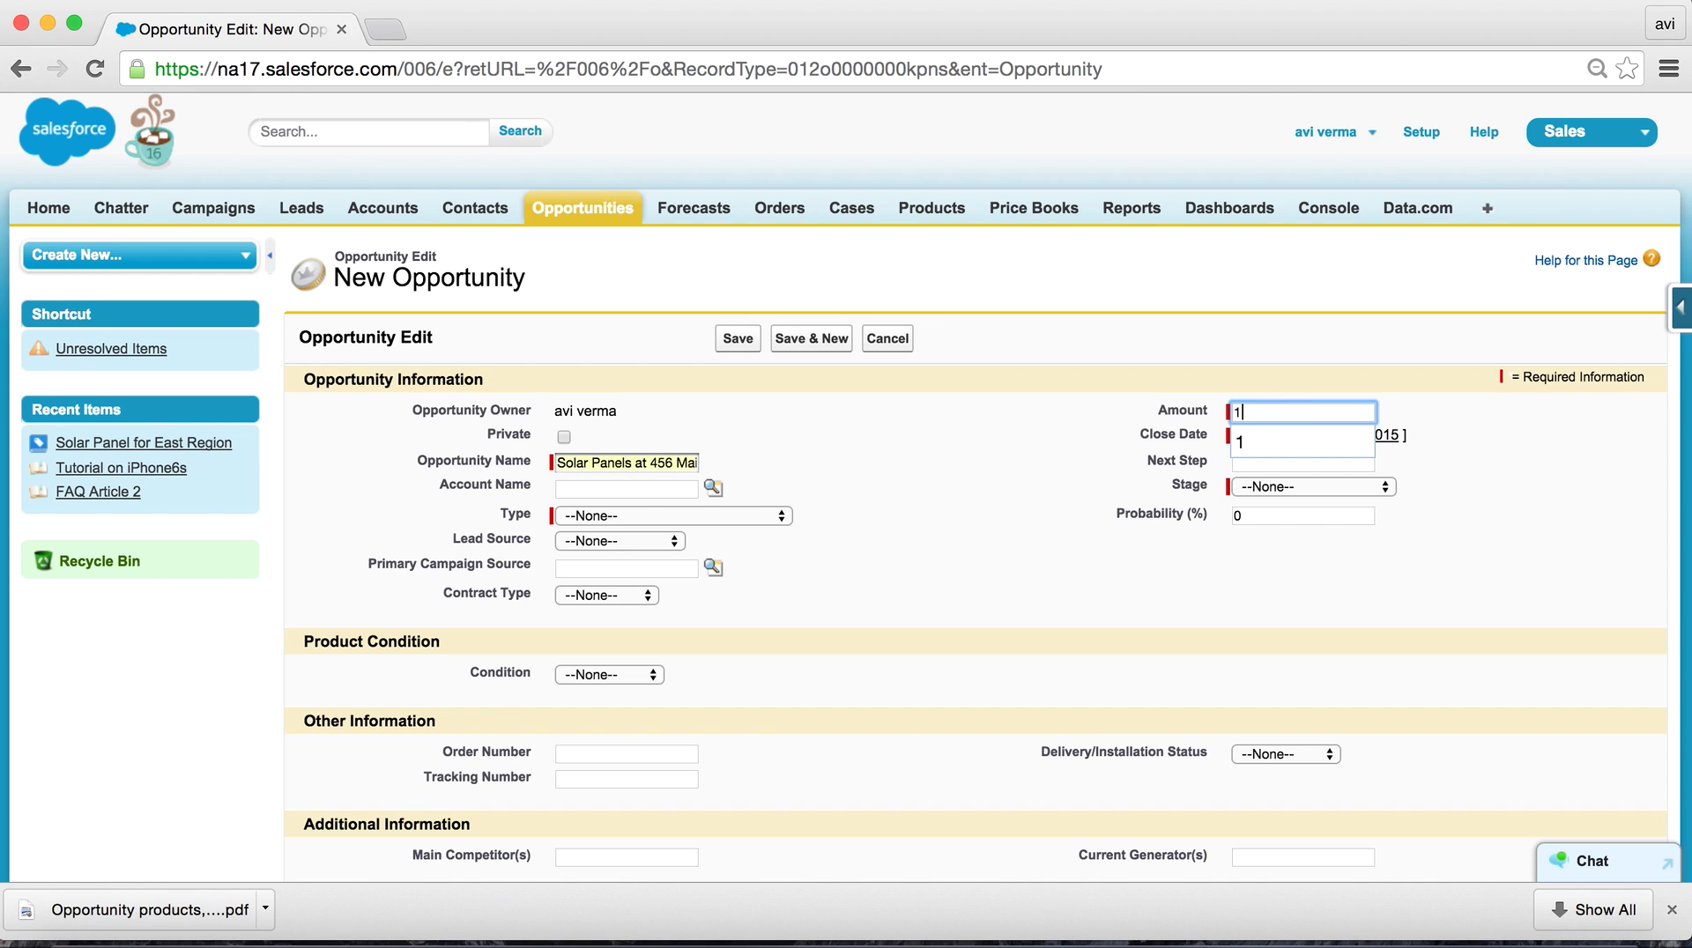
pyautogui.click(1056, 457)
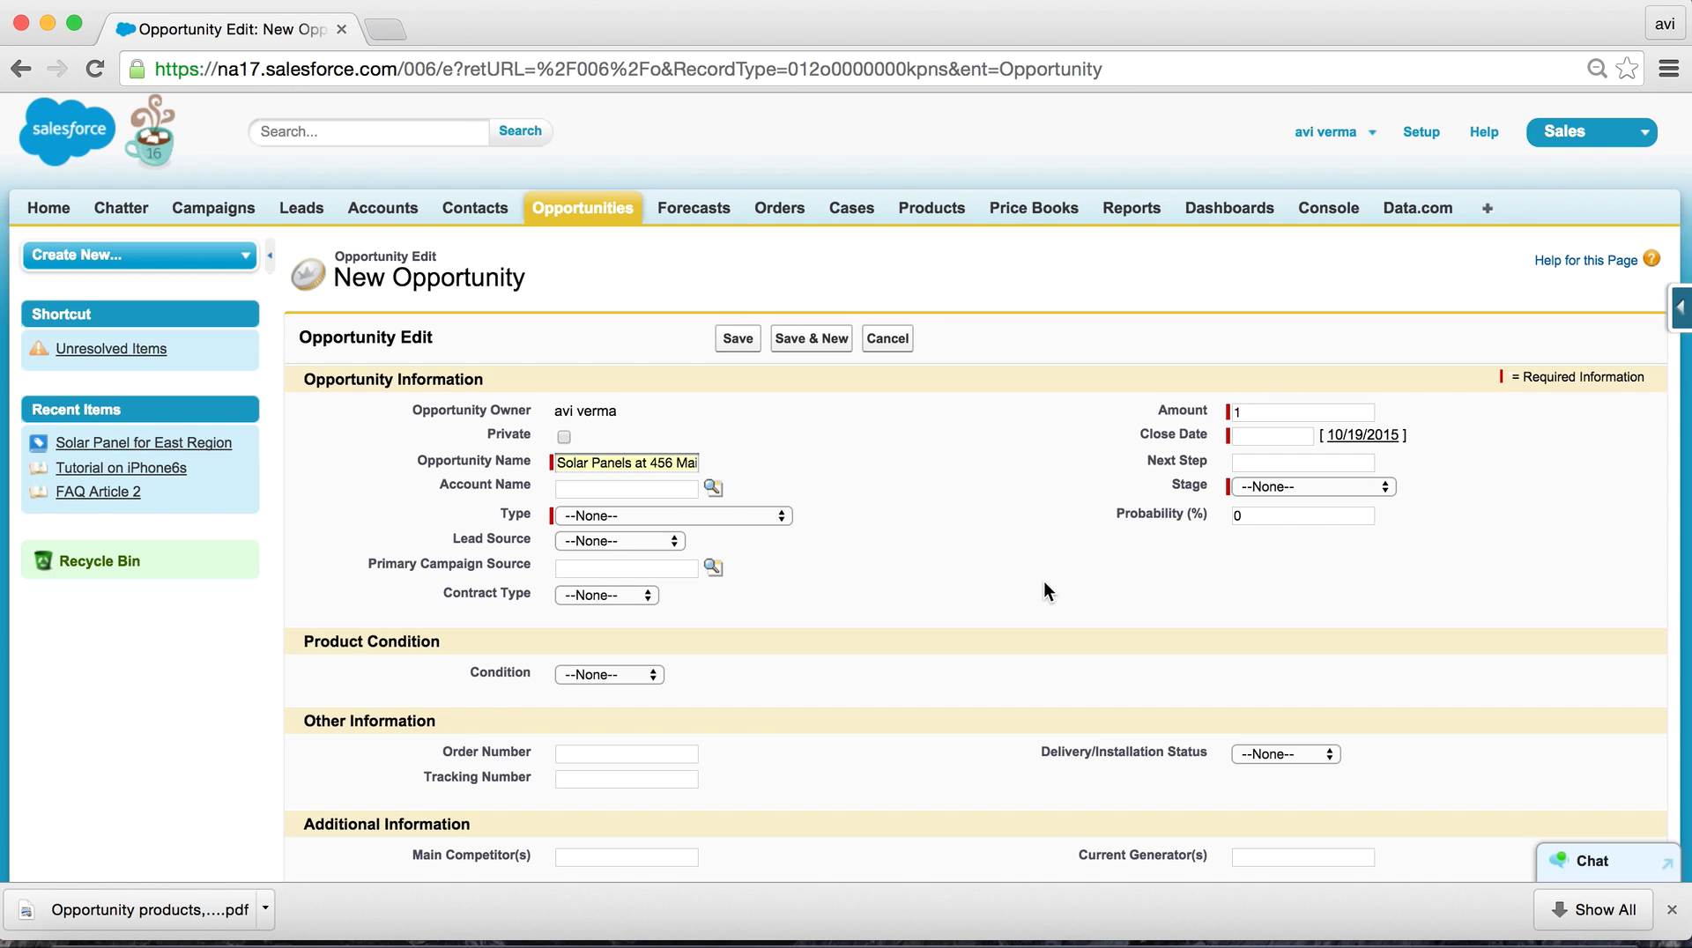
pyautogui.scroll(-2, 1043, 580)
pyautogui.scroll(-5, 970, 743)
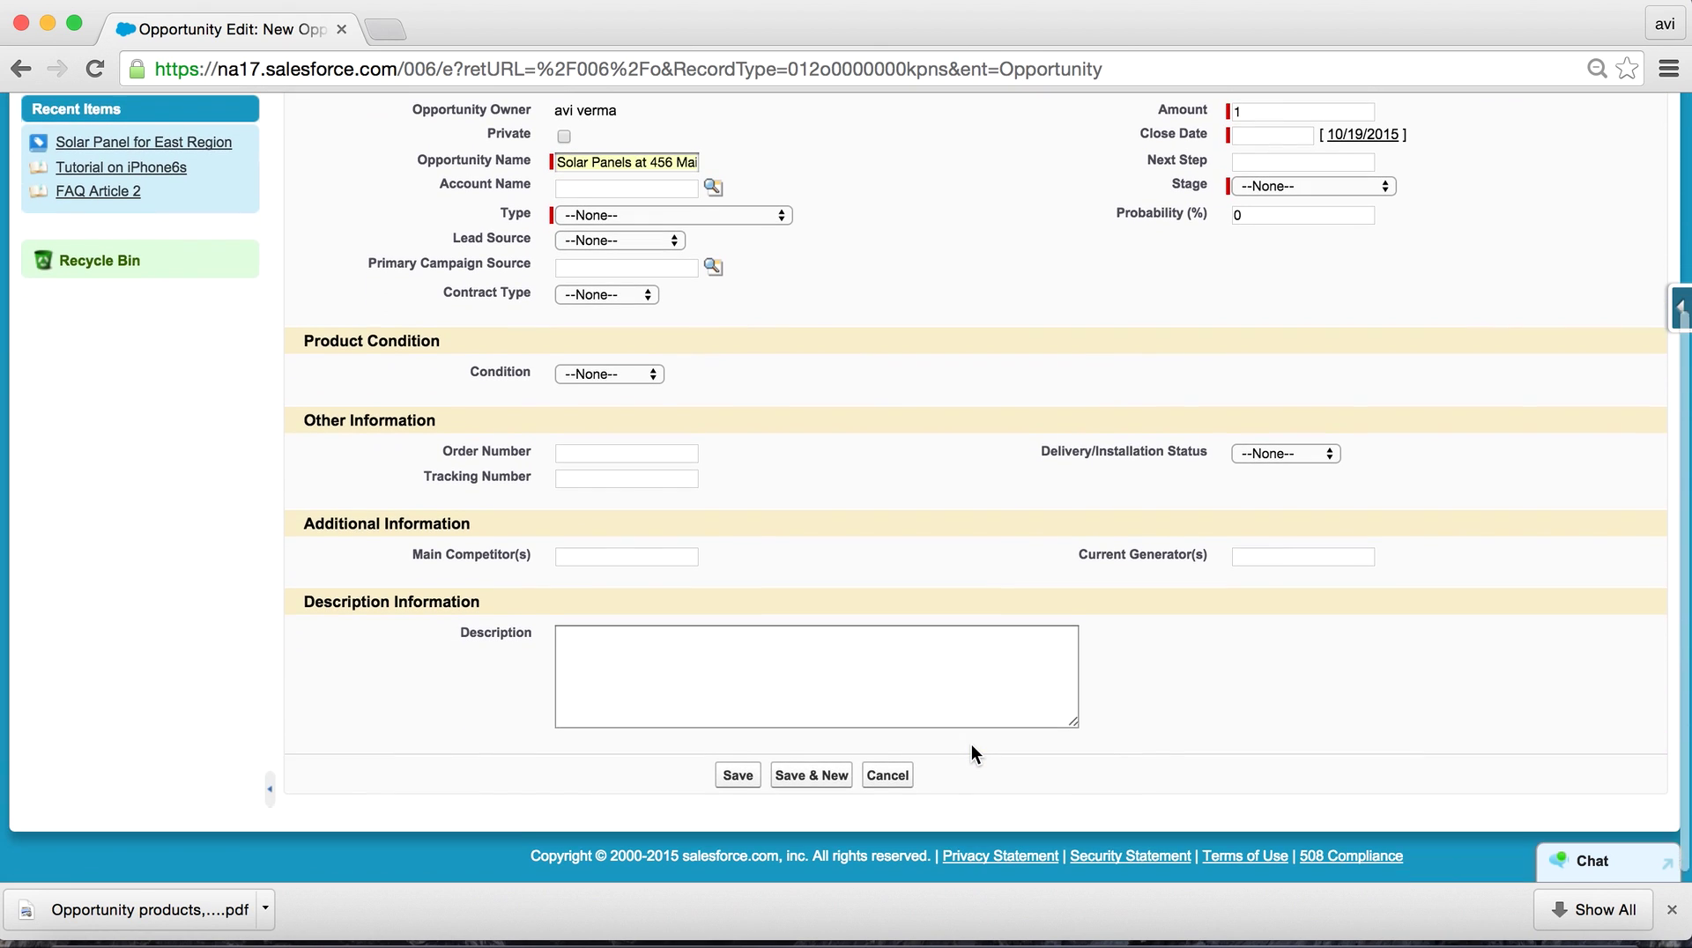
pyautogui.scroll(4, 970, 743)
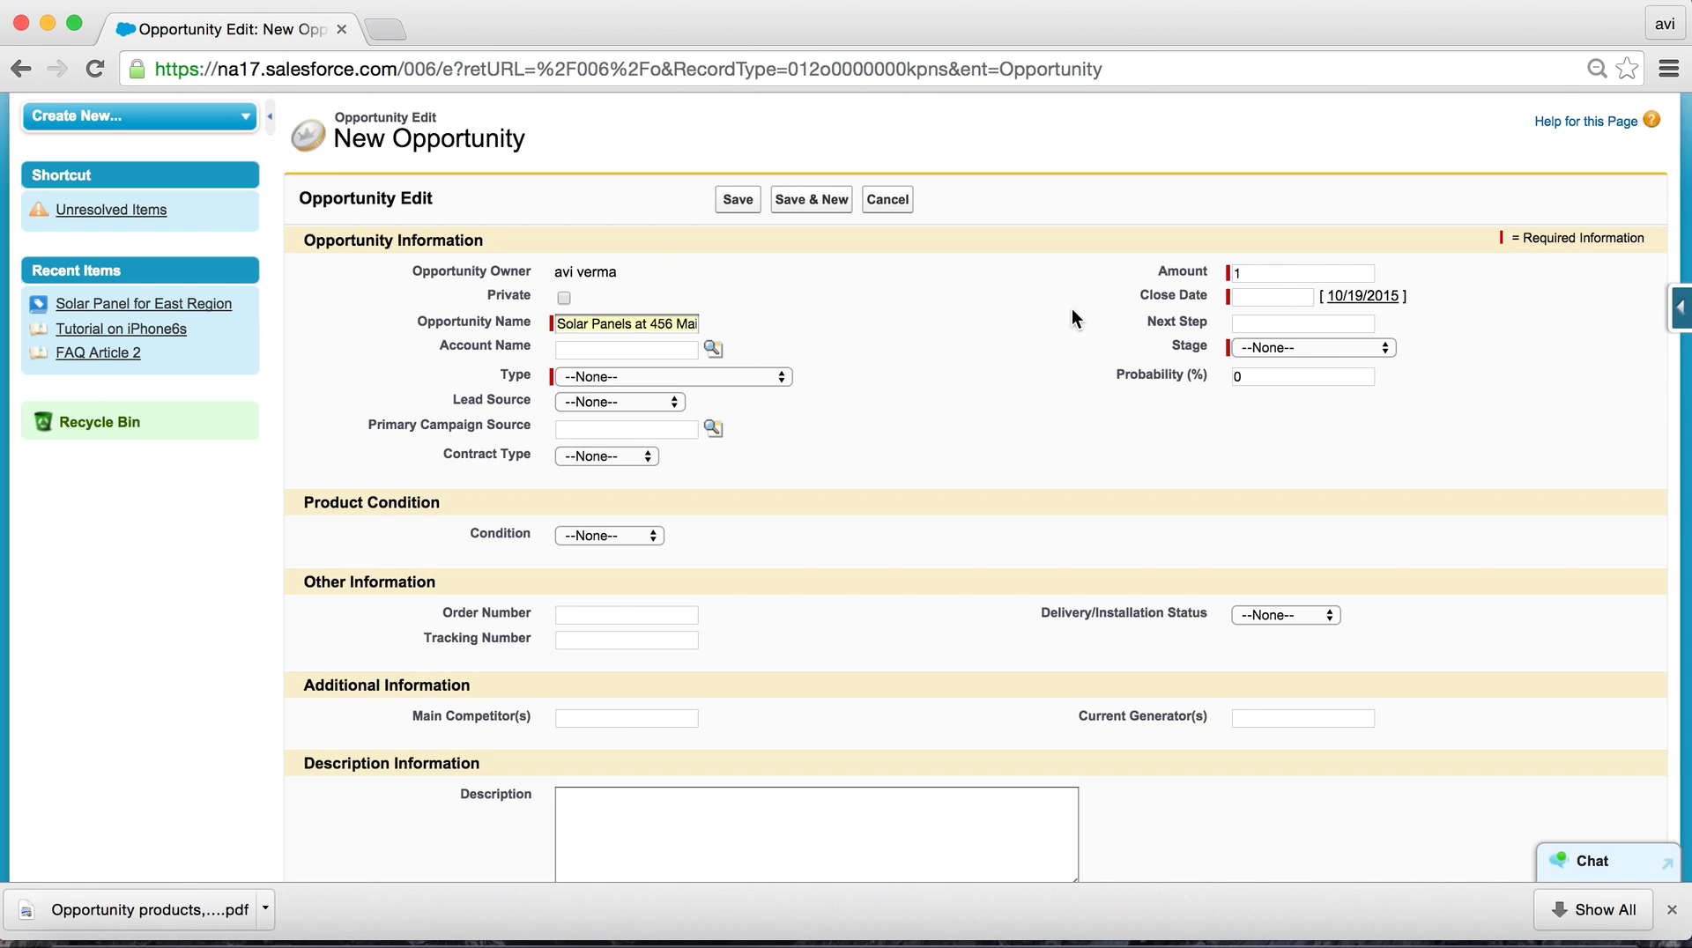
# Step: Set type New Customer, close date 11/20/2015 and stage Value Proposition, then save the opportunity
pyautogui.click(696, 374)
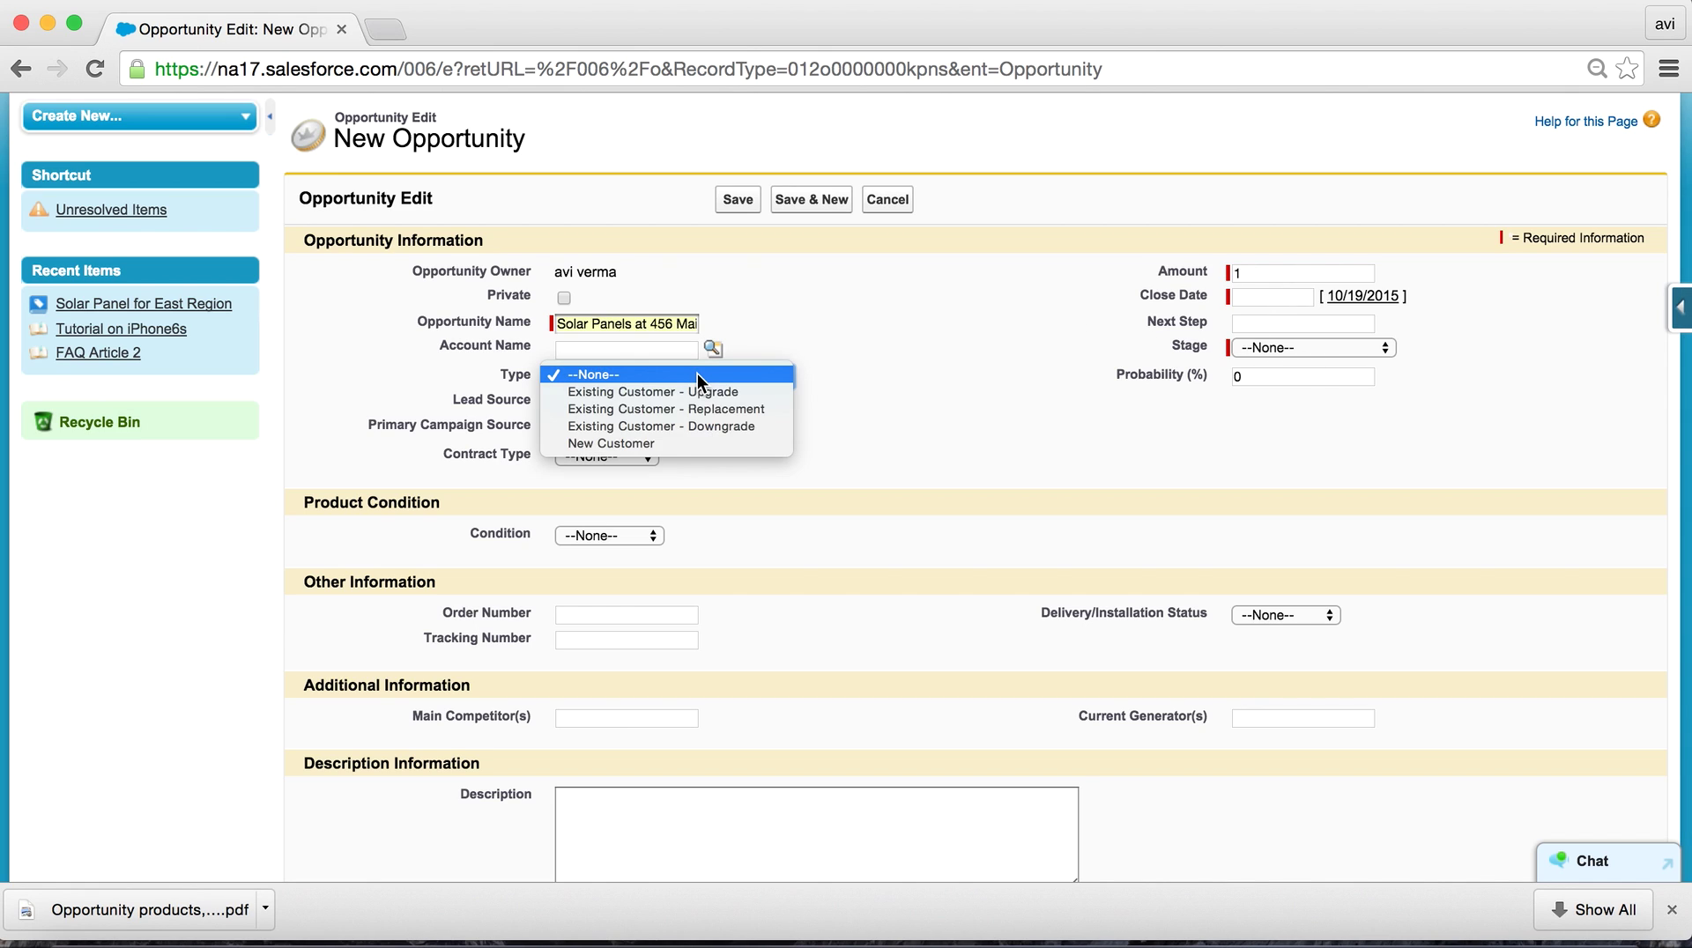
pyautogui.click(662, 443)
pyautogui.click(1042, 458)
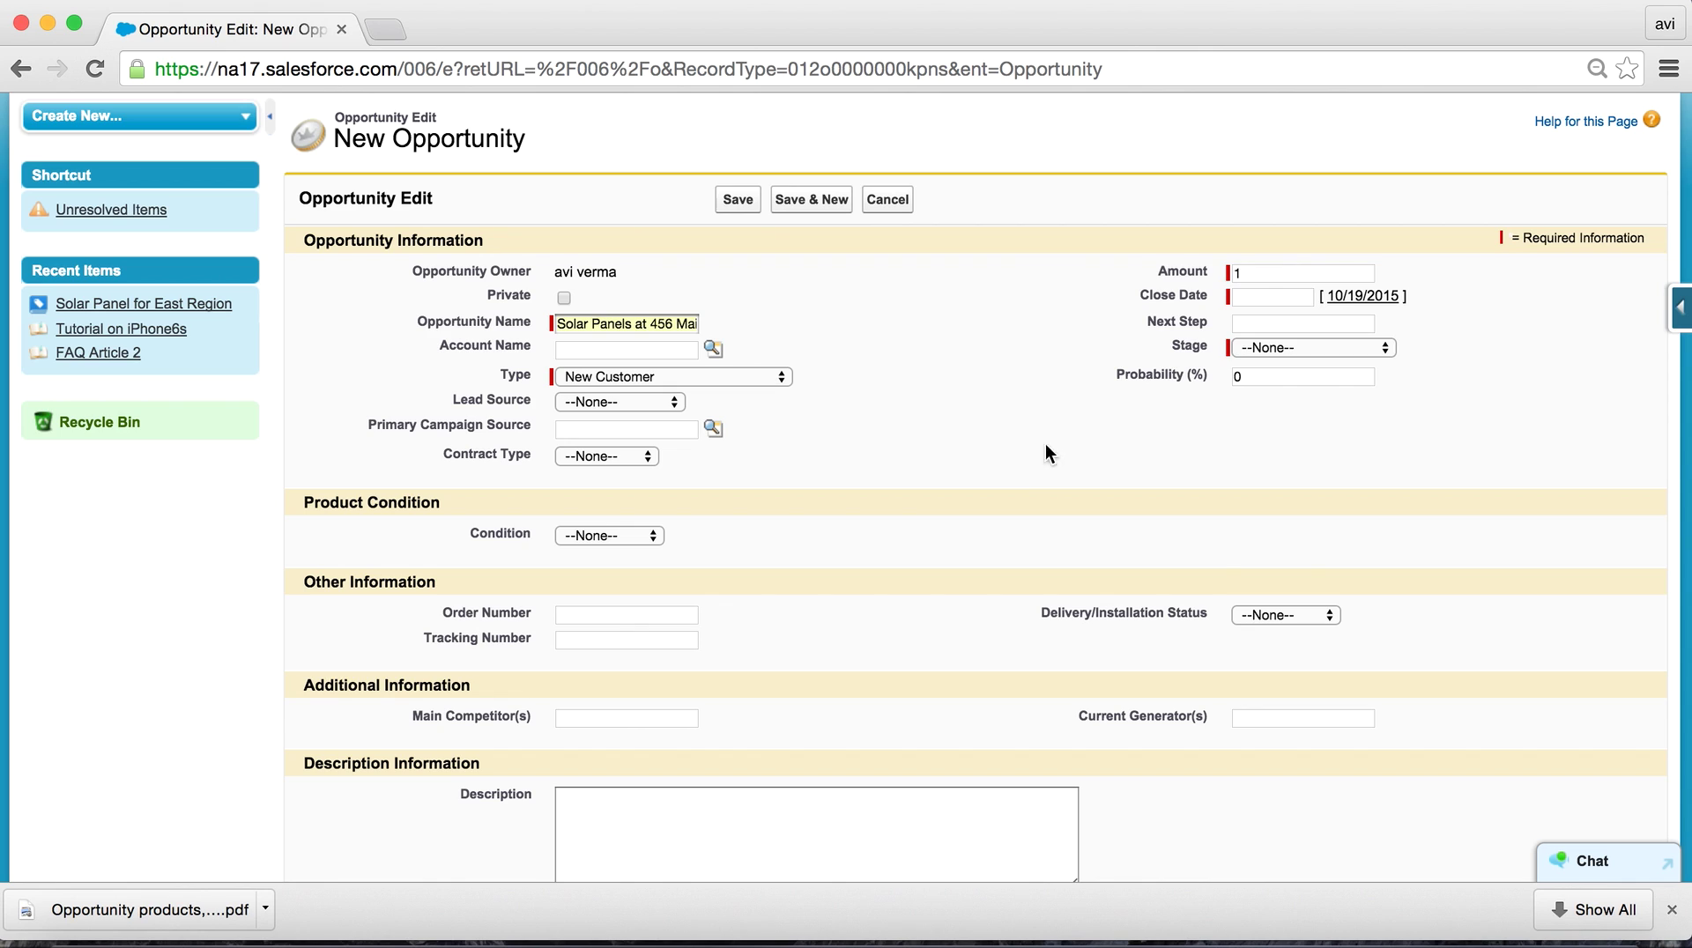
pyautogui.click(1273, 297)
pyautogui.click(1383, 332)
pyautogui.click(1412, 423)
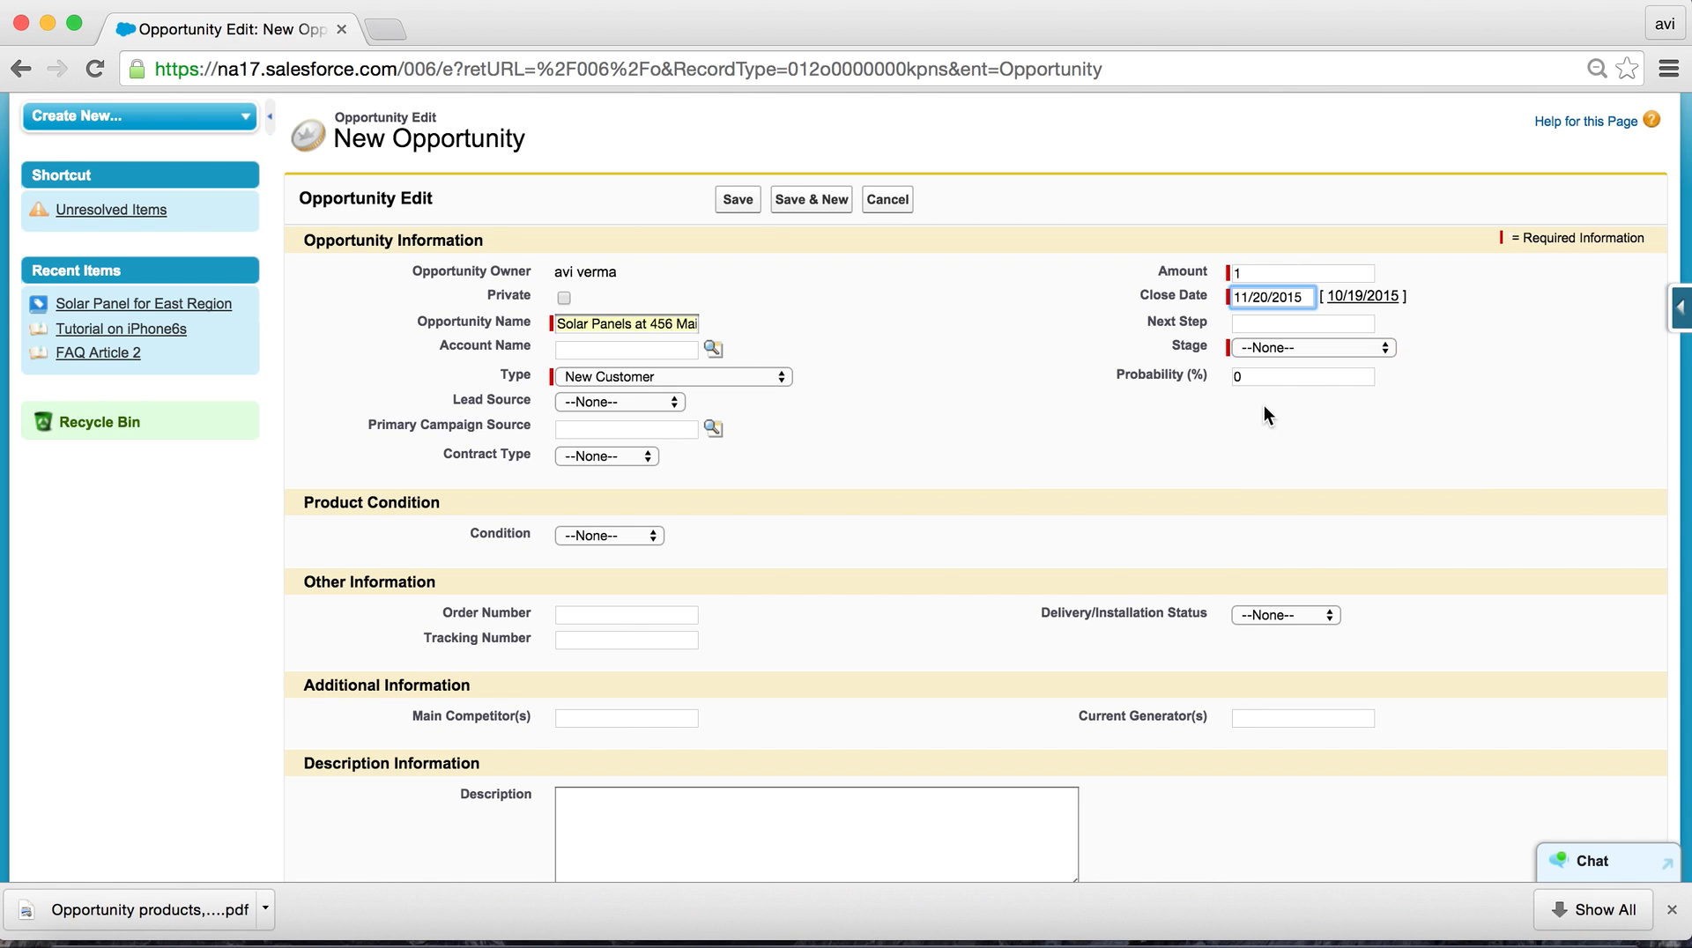
pyautogui.click(1313, 355)
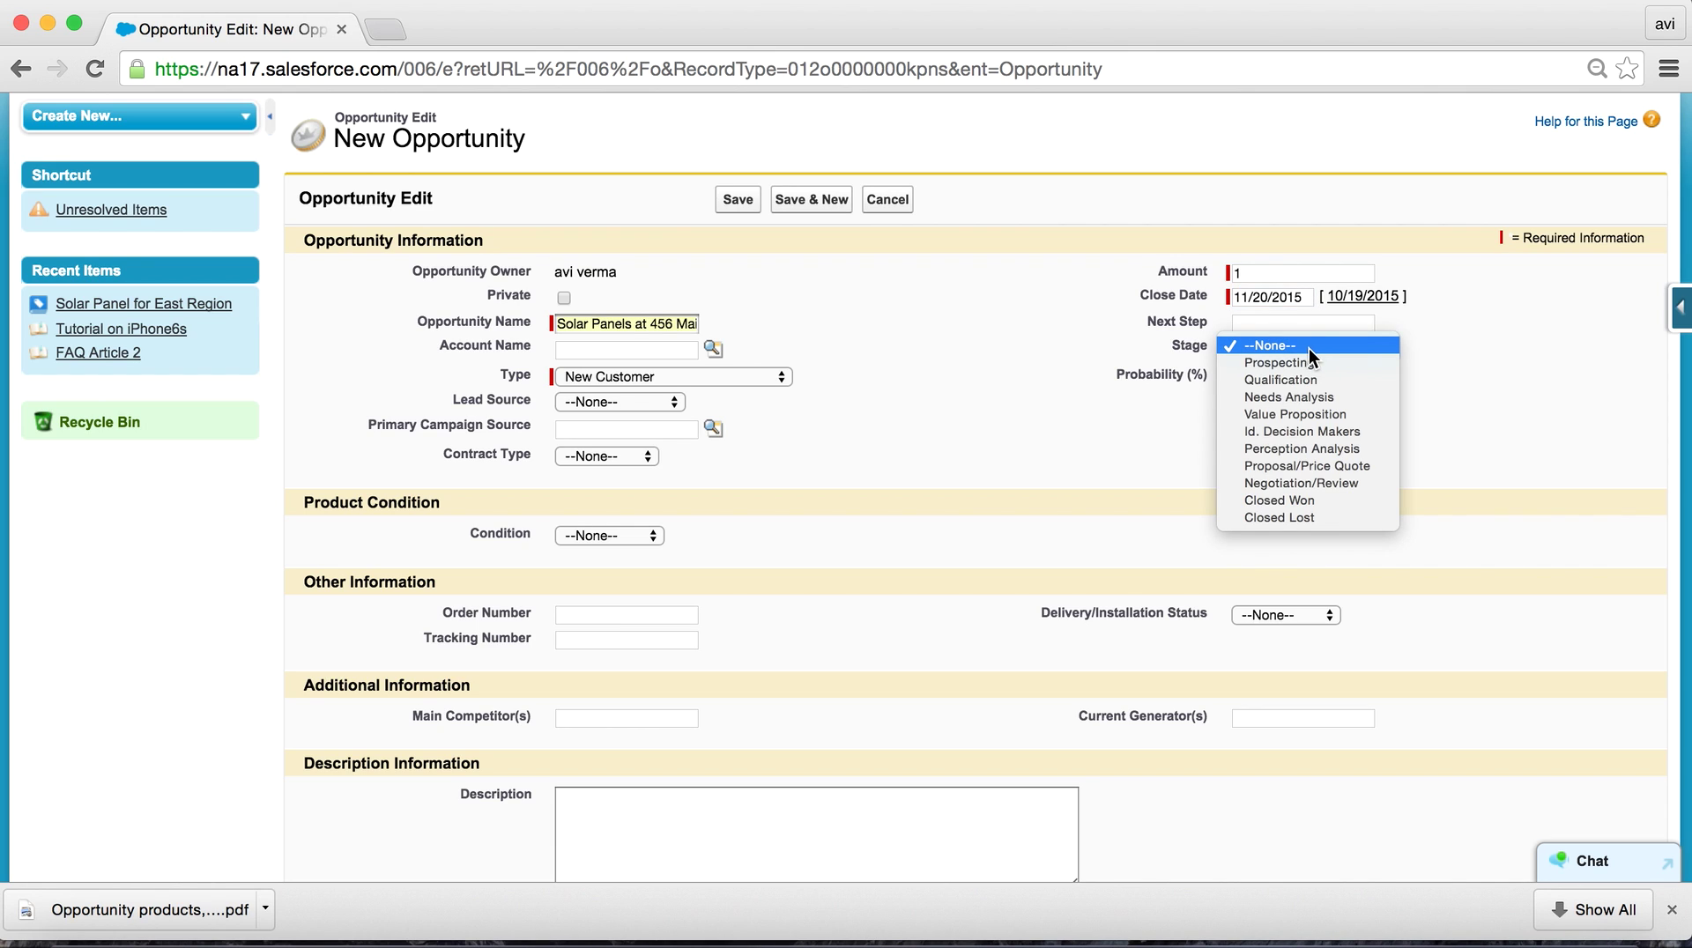
pyautogui.click(1263, 418)
pyautogui.click(1166, 467)
pyautogui.scroll(-2, 1421, 427)
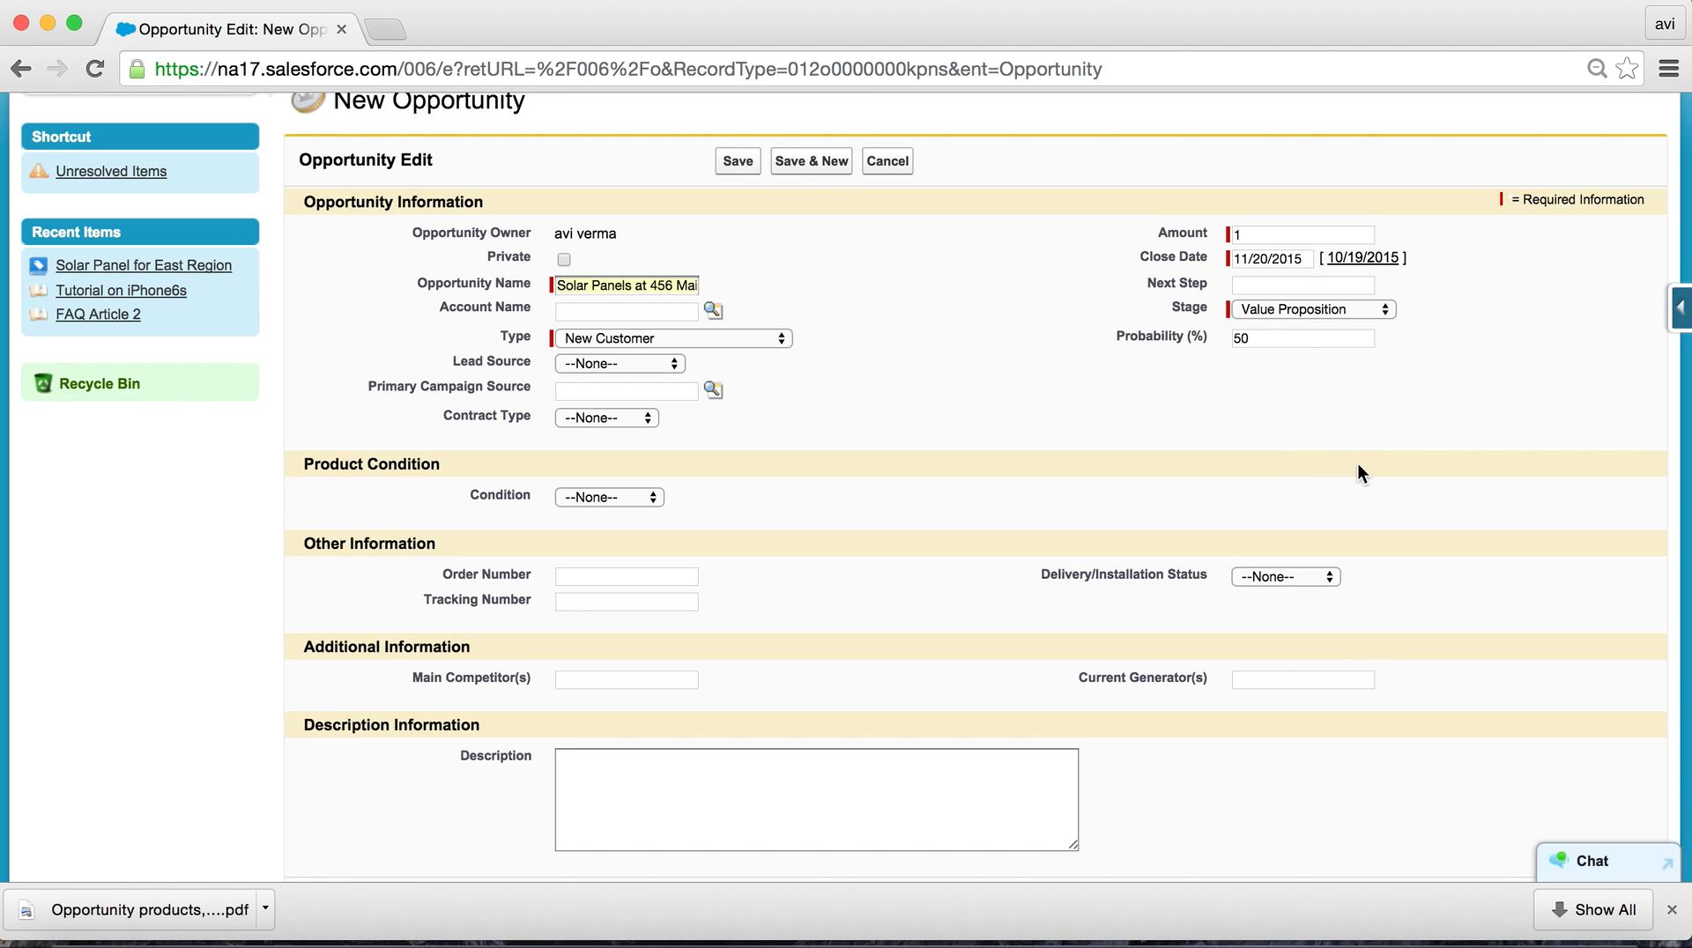
pyautogui.click(737, 164)
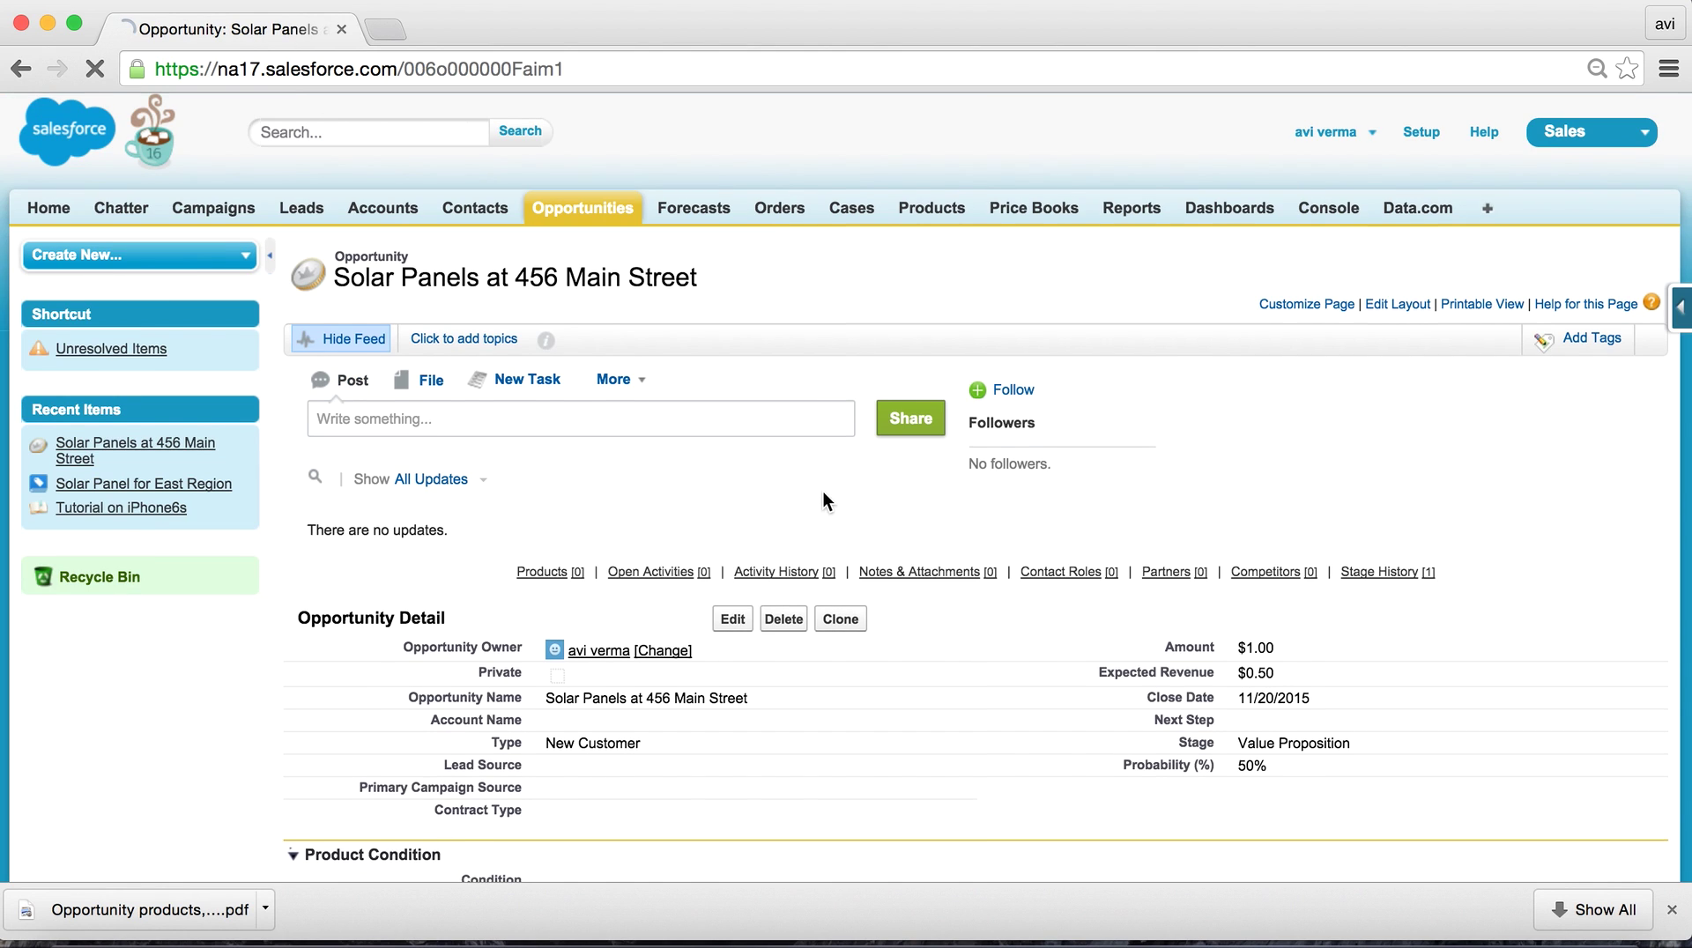
pyautogui.scroll(-5, 823, 493)
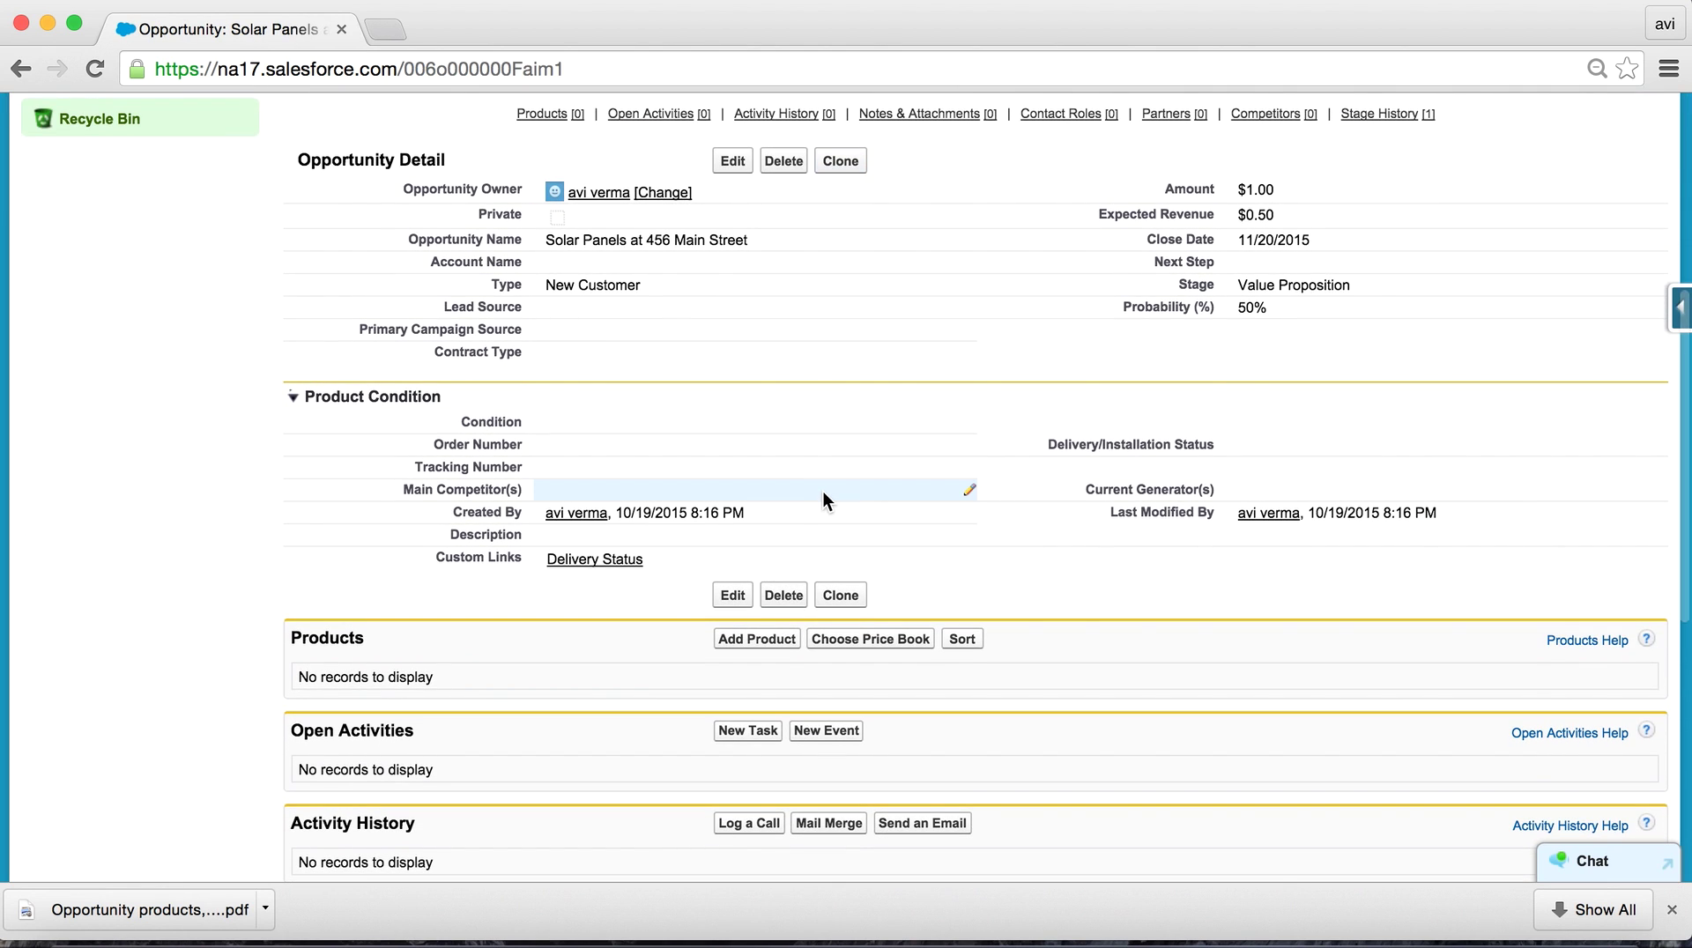
pyautogui.press('super+Tab')
pyautogui.scroll(-5, 822, 501)
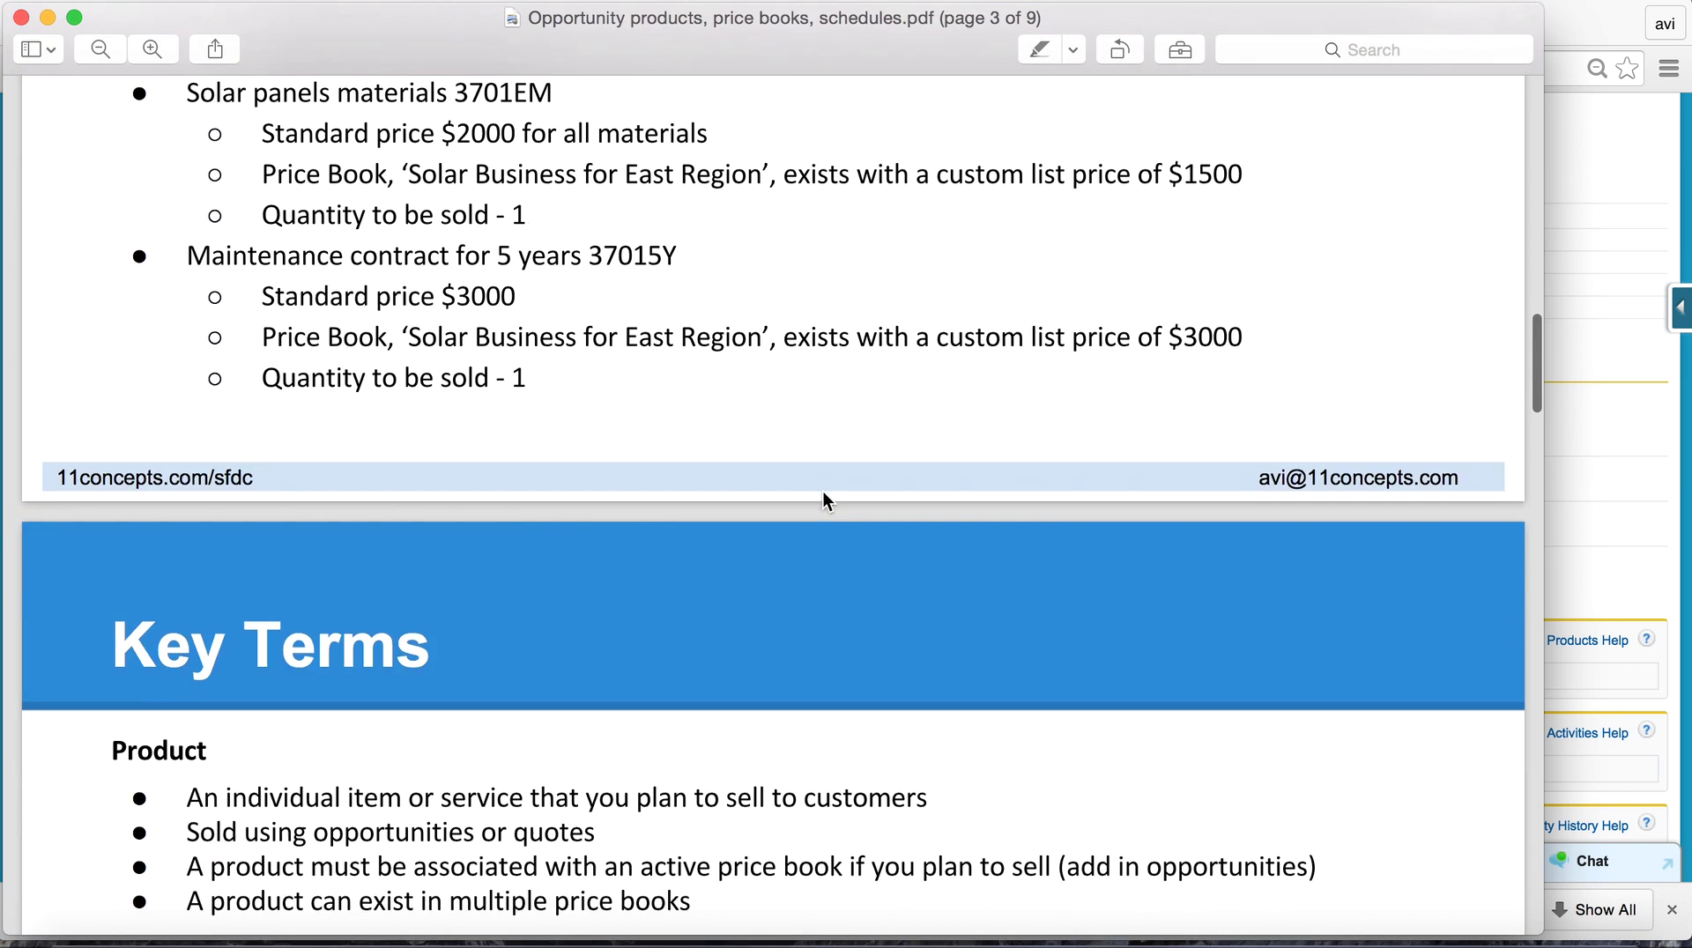
pyautogui.scroll(4, 823, 501)
pyautogui.scroll(12, 823, 499)
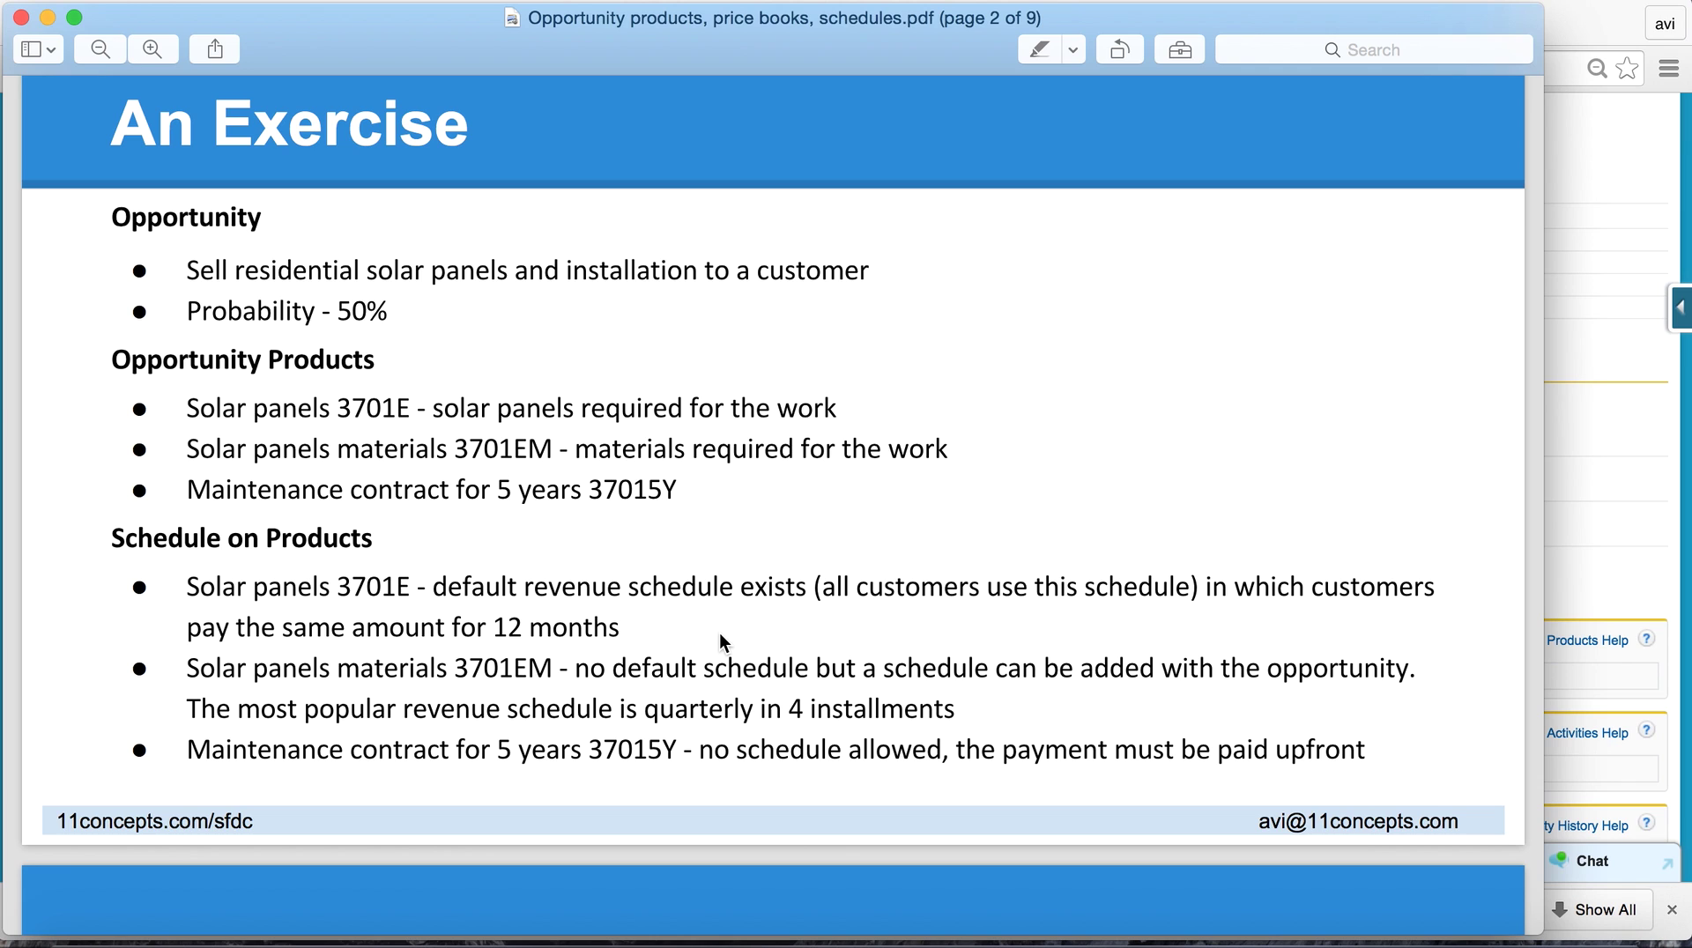
pyautogui.press('super+Tab')
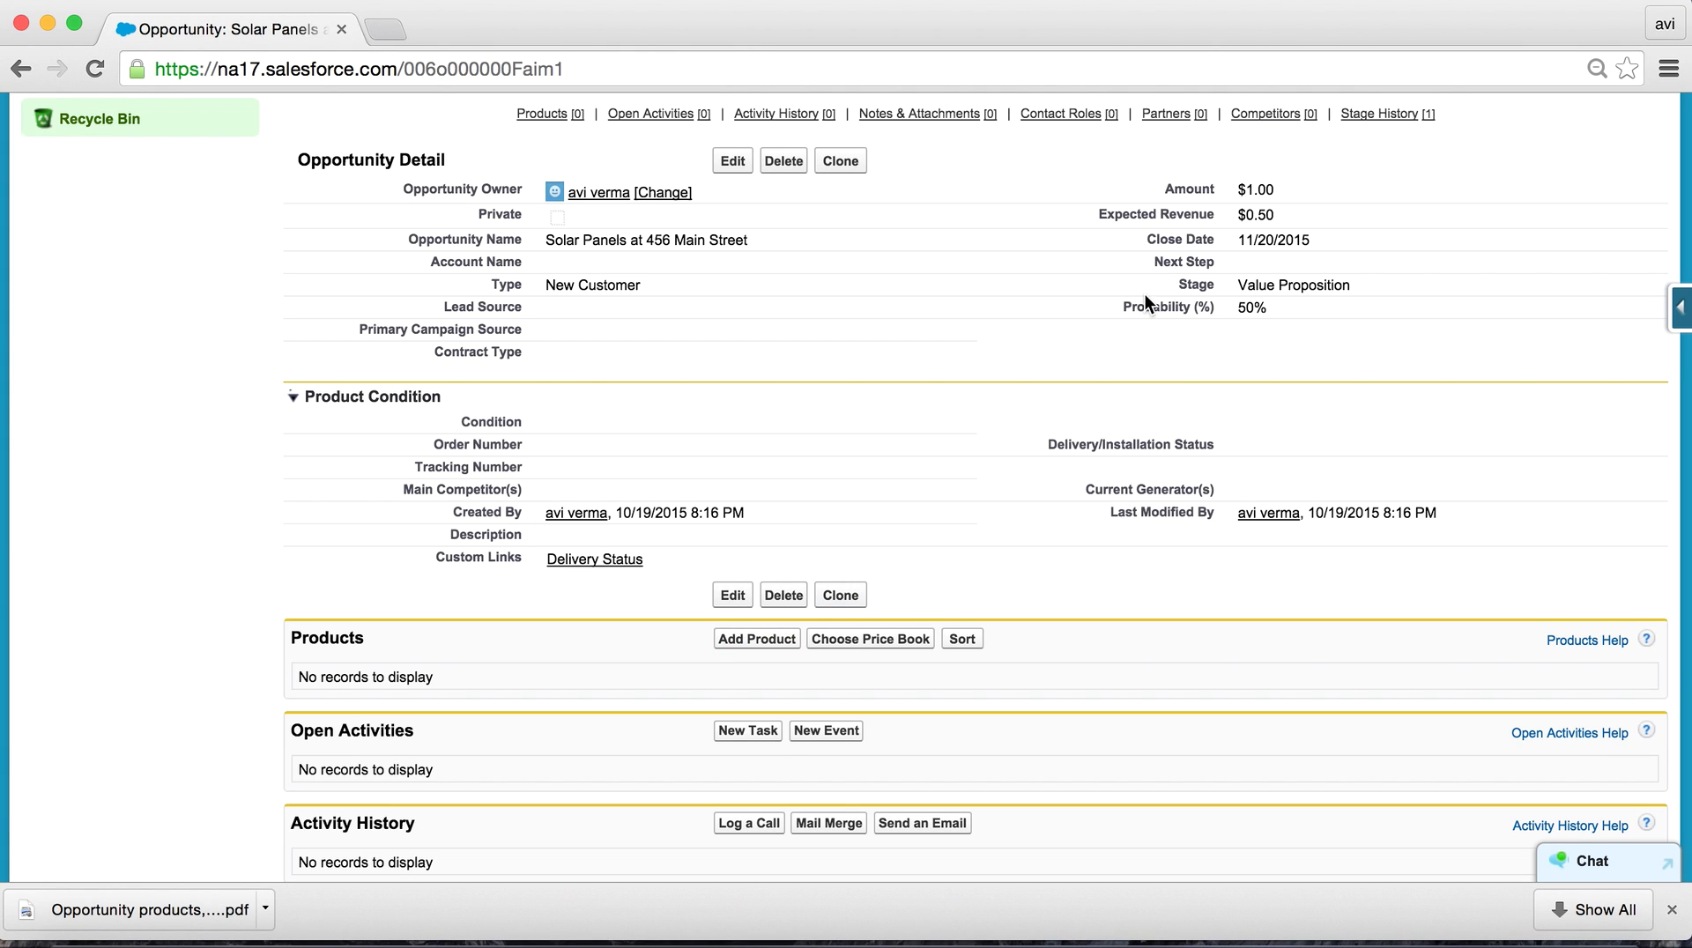
pyautogui.scroll(-3, 1002, 464)
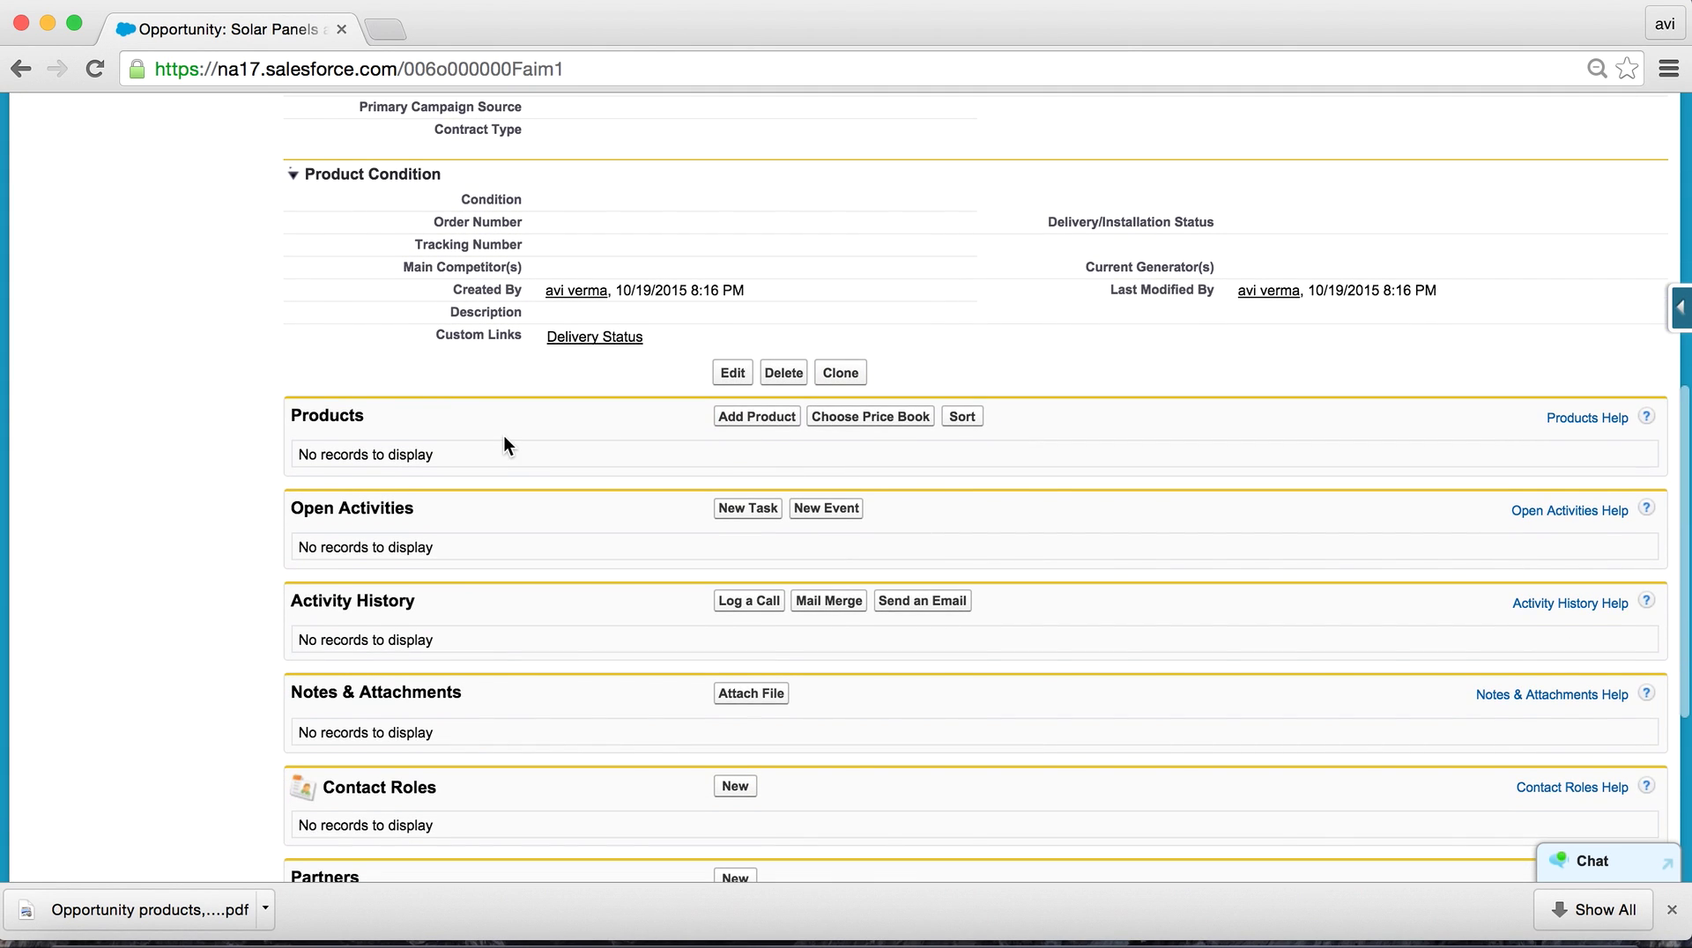
pyautogui.press('super+Tab')
pyautogui.scroll(-5, 504, 435)
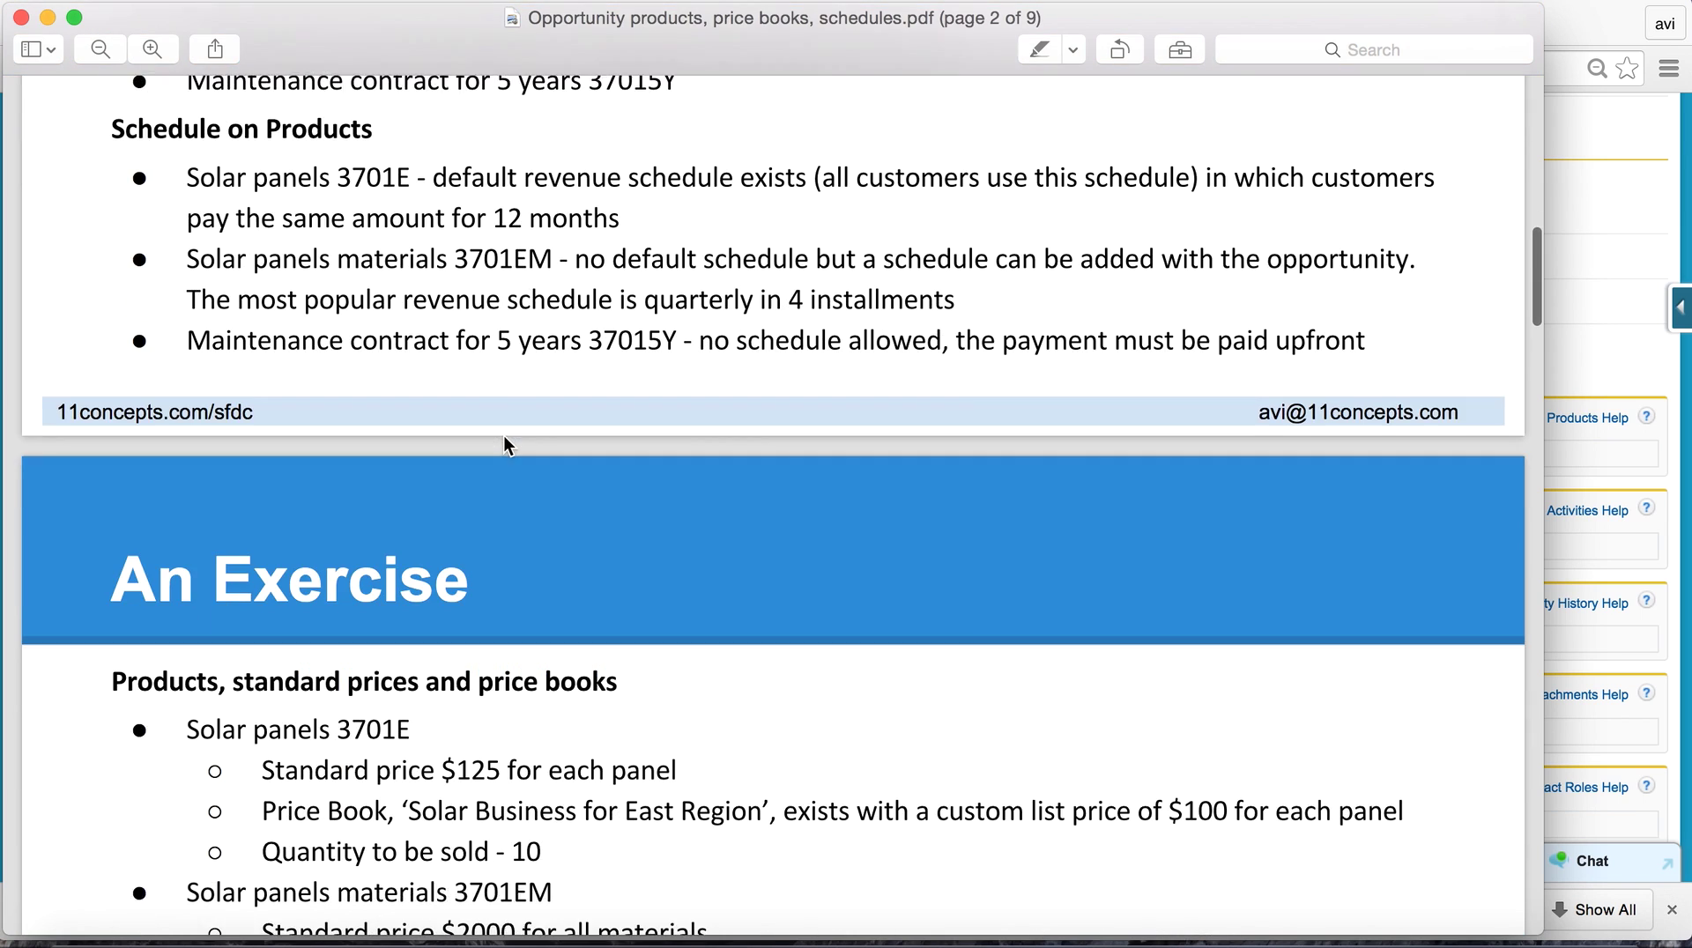
pyautogui.scroll(-5, 504, 436)
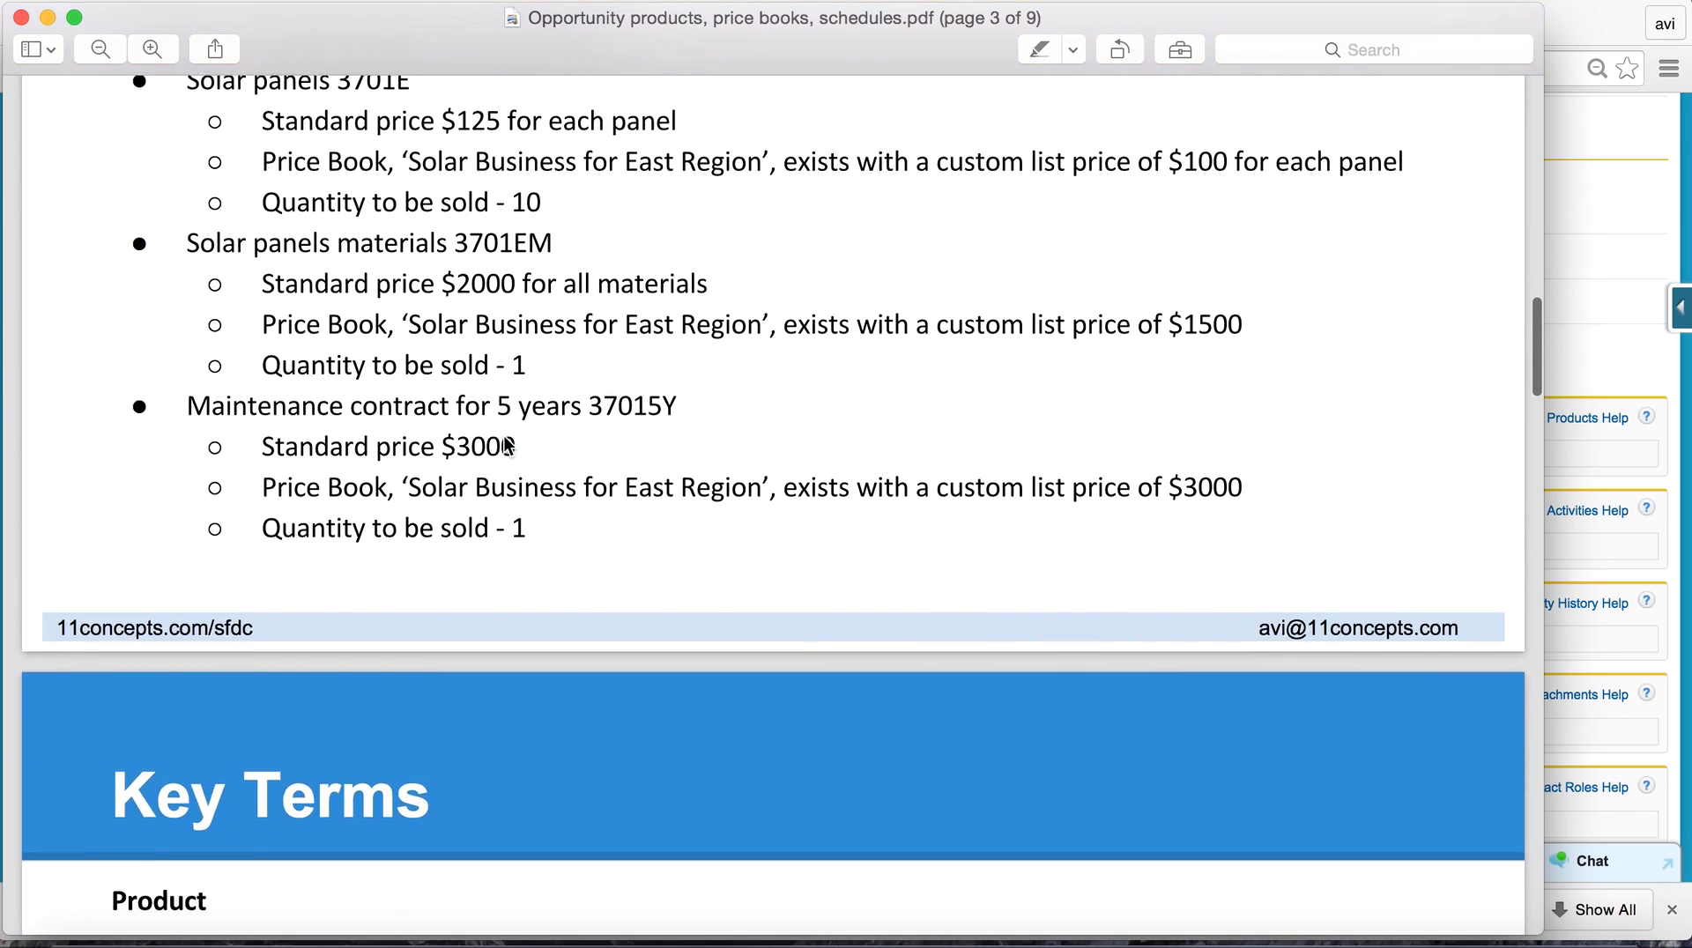
pyautogui.scroll(-5, 508, 445)
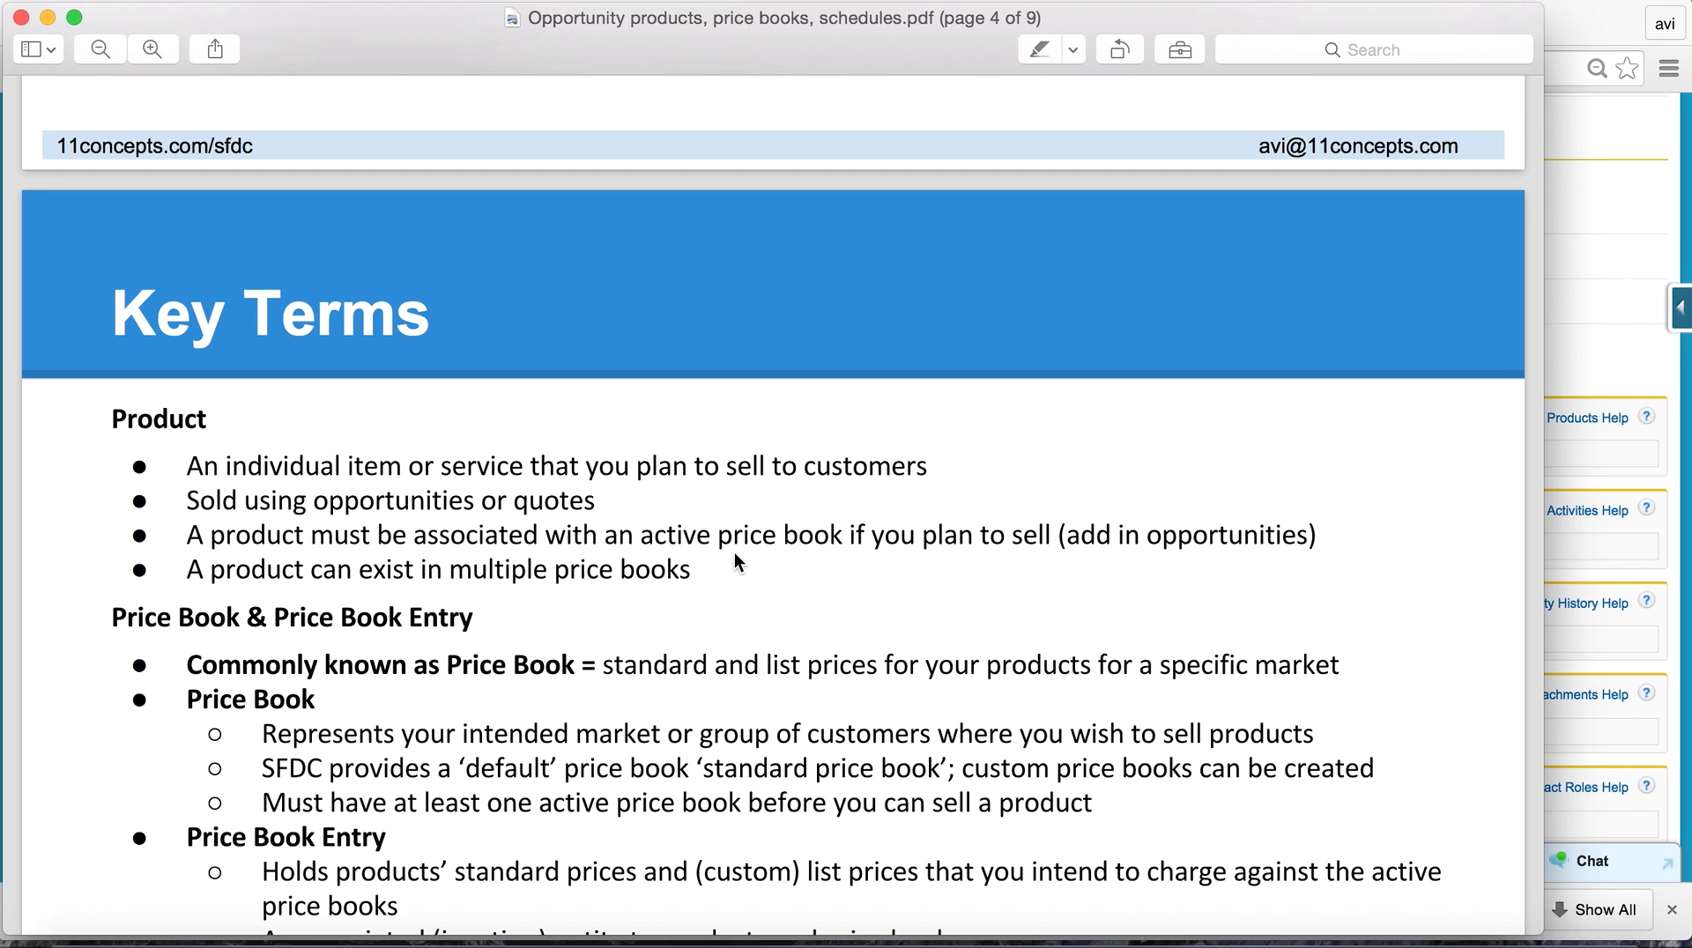
pyautogui.press('super+Tab')
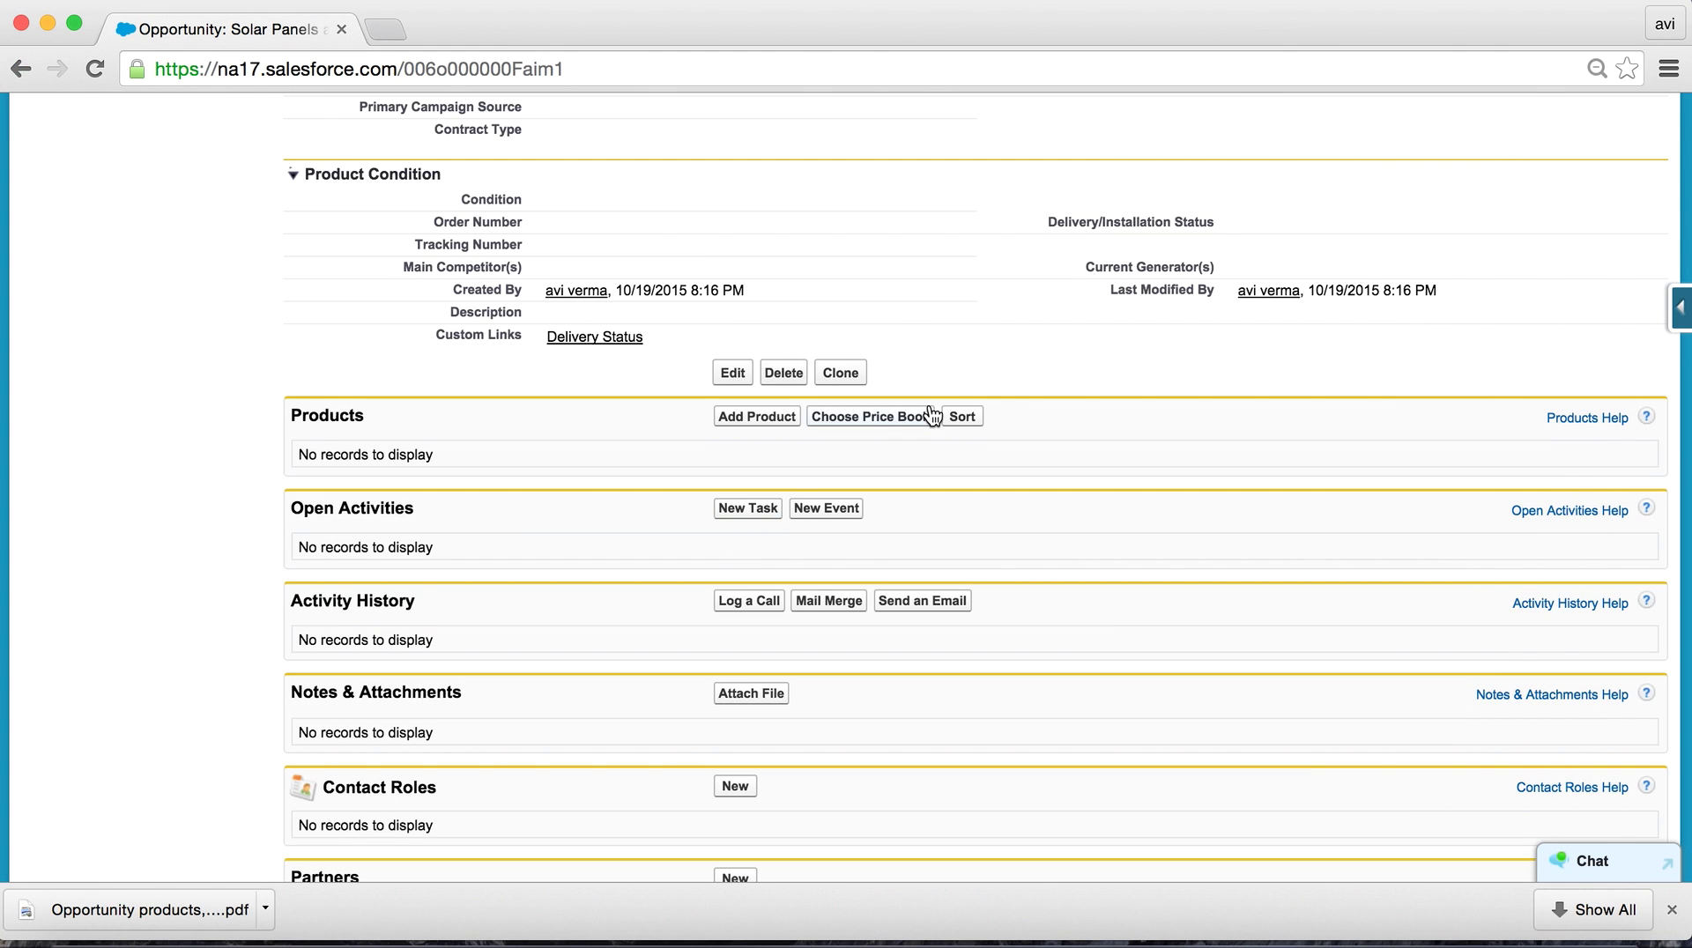
# Step: Assign the US Price Book to the opportunity and save
pyautogui.scroll(3, 1060, 358)
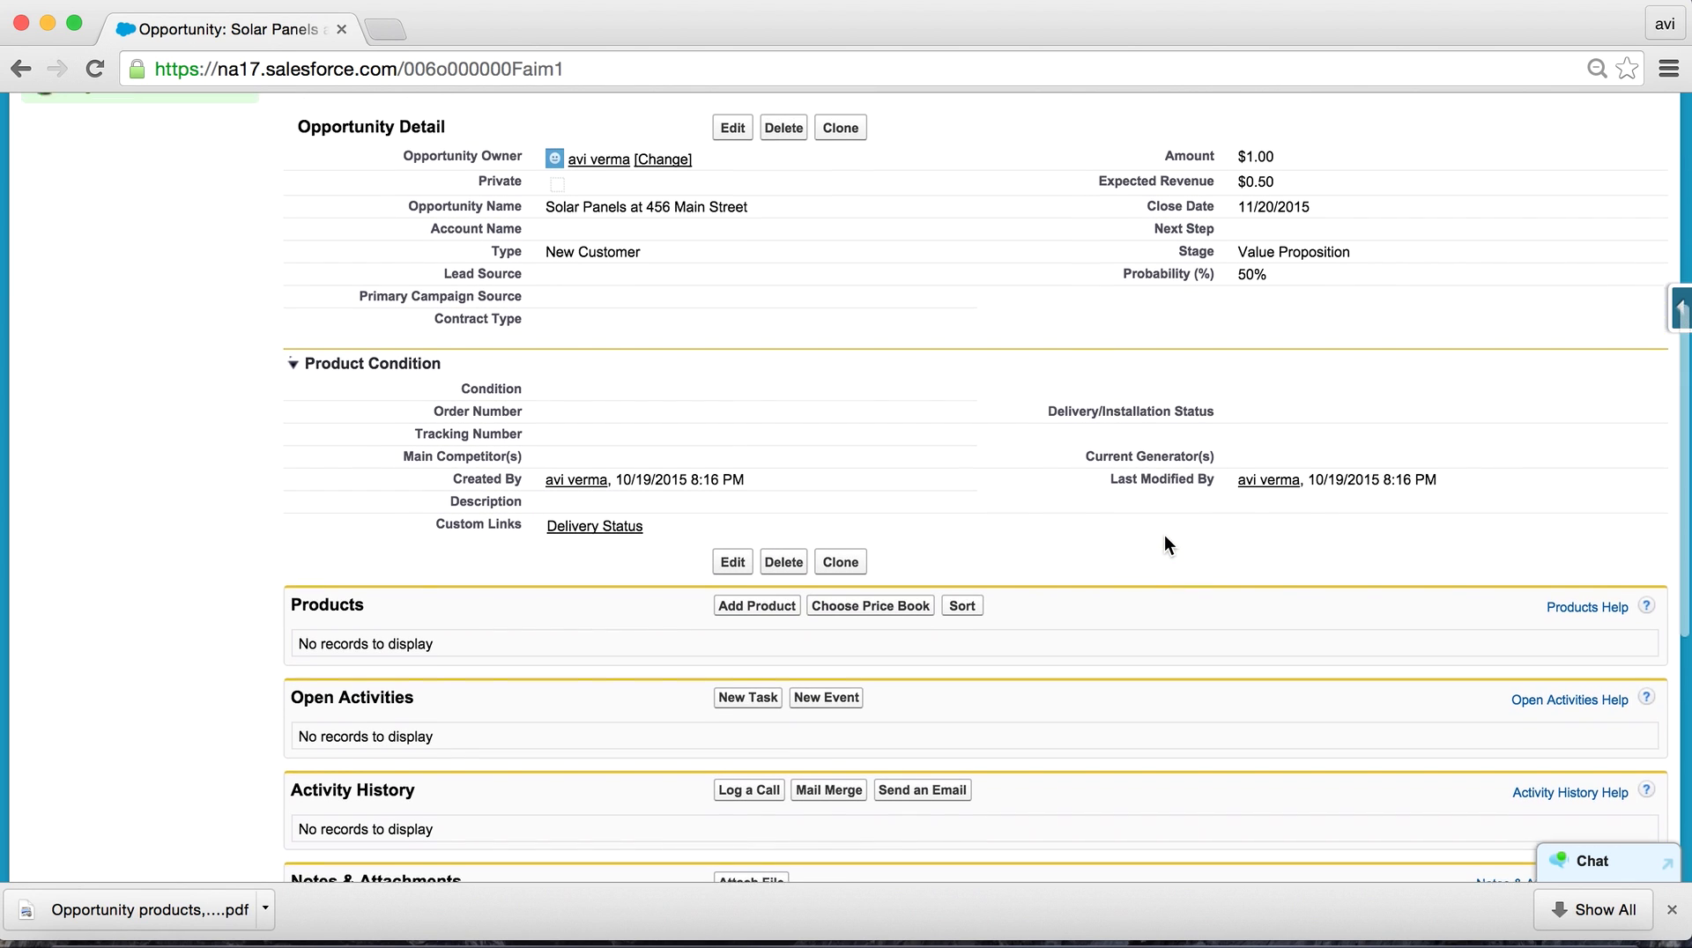
pyautogui.scroll(1, 1097, 578)
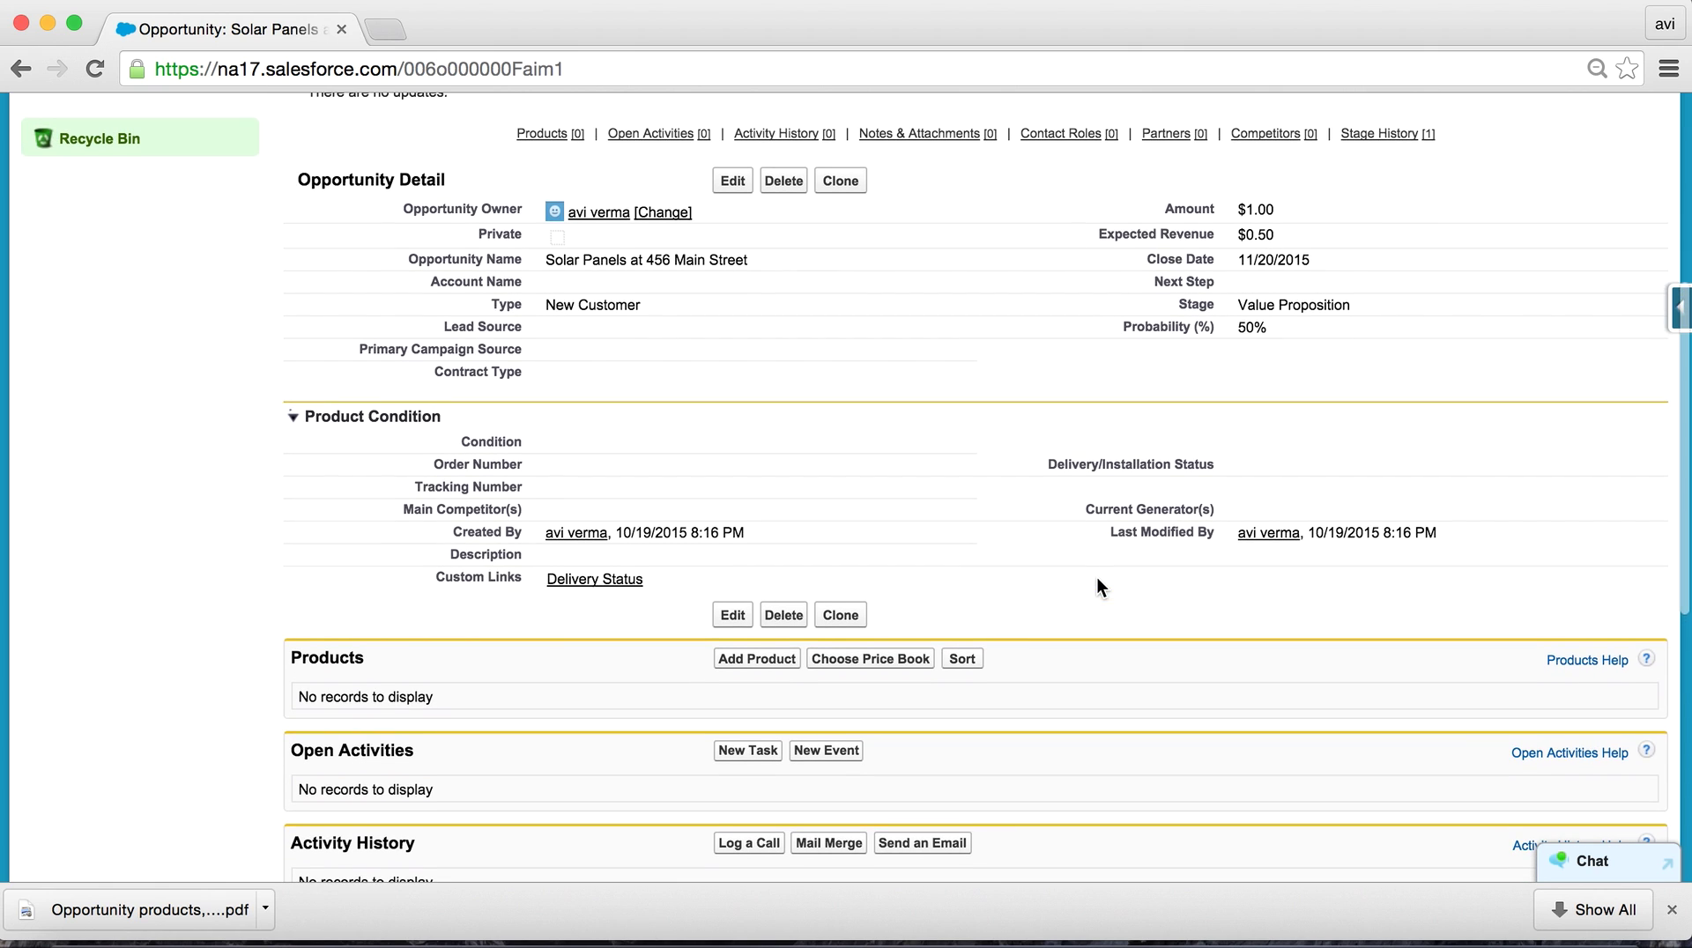
pyautogui.click(907, 667)
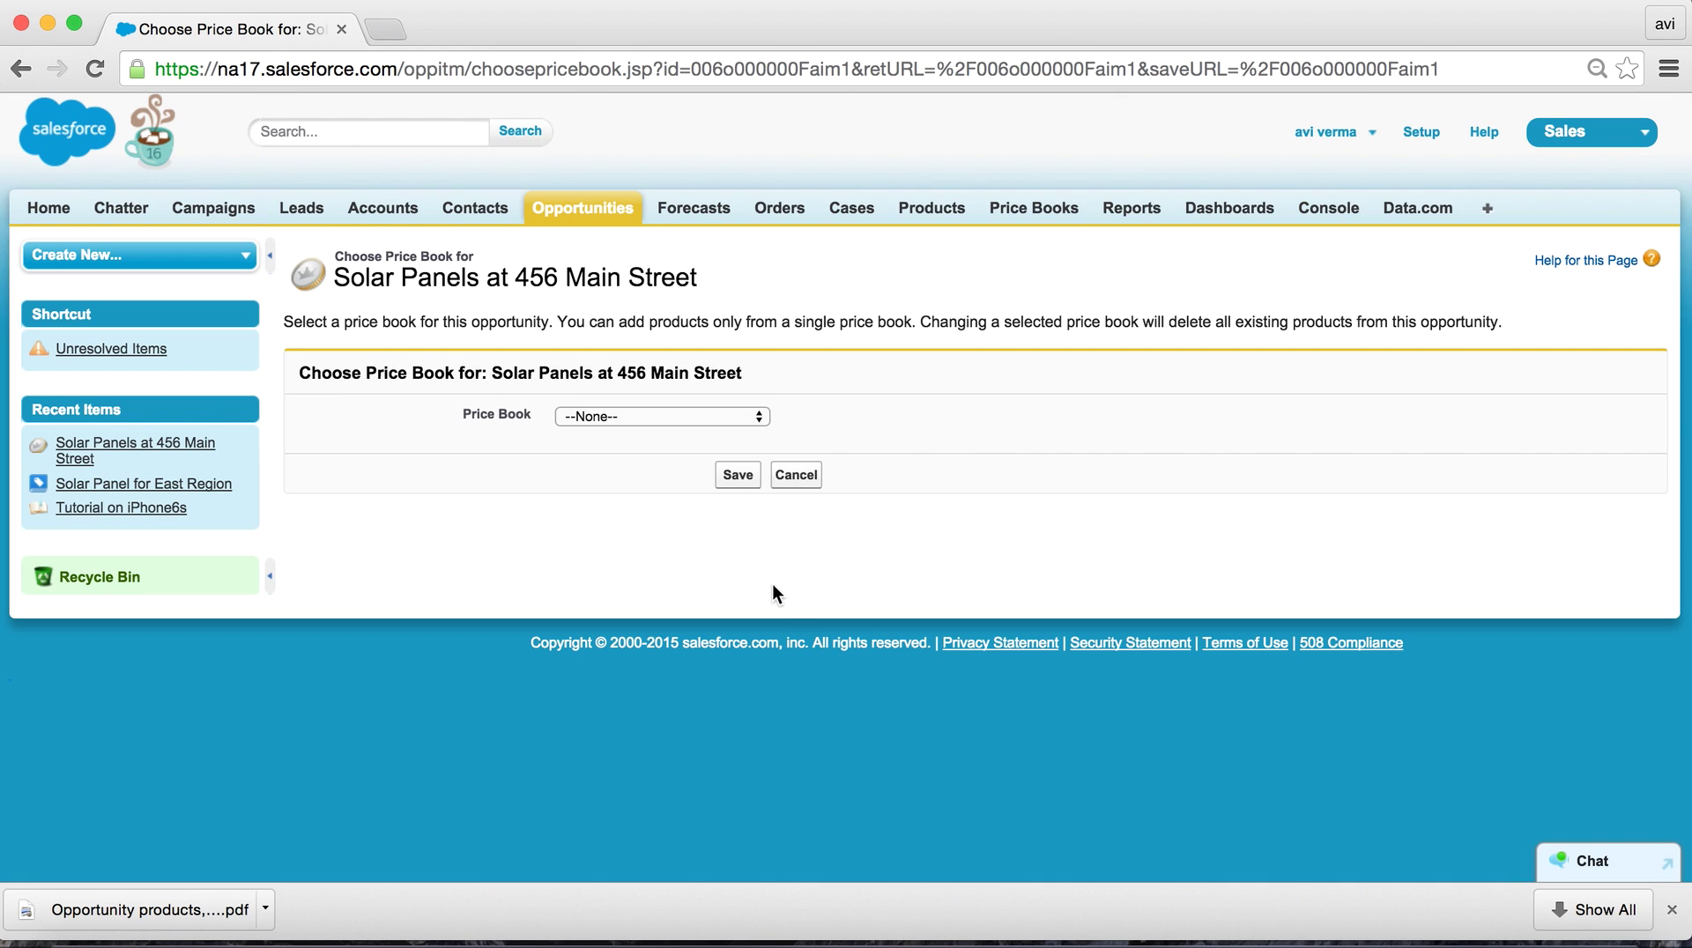
pyautogui.click(652, 417)
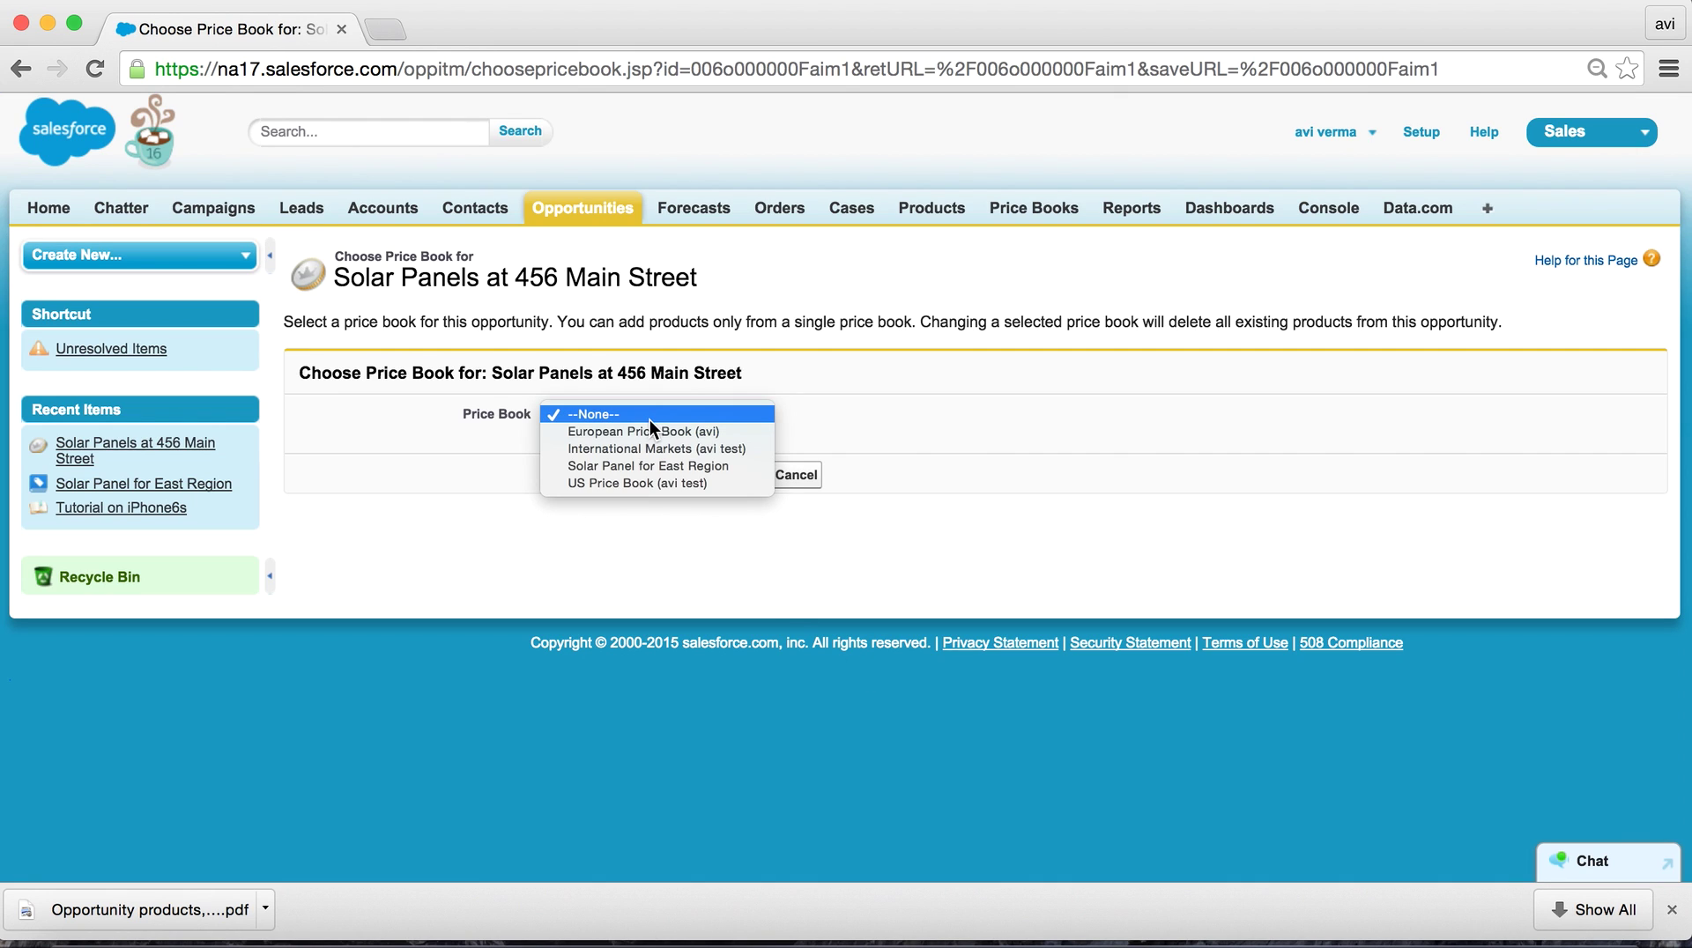
pyautogui.click(615, 483)
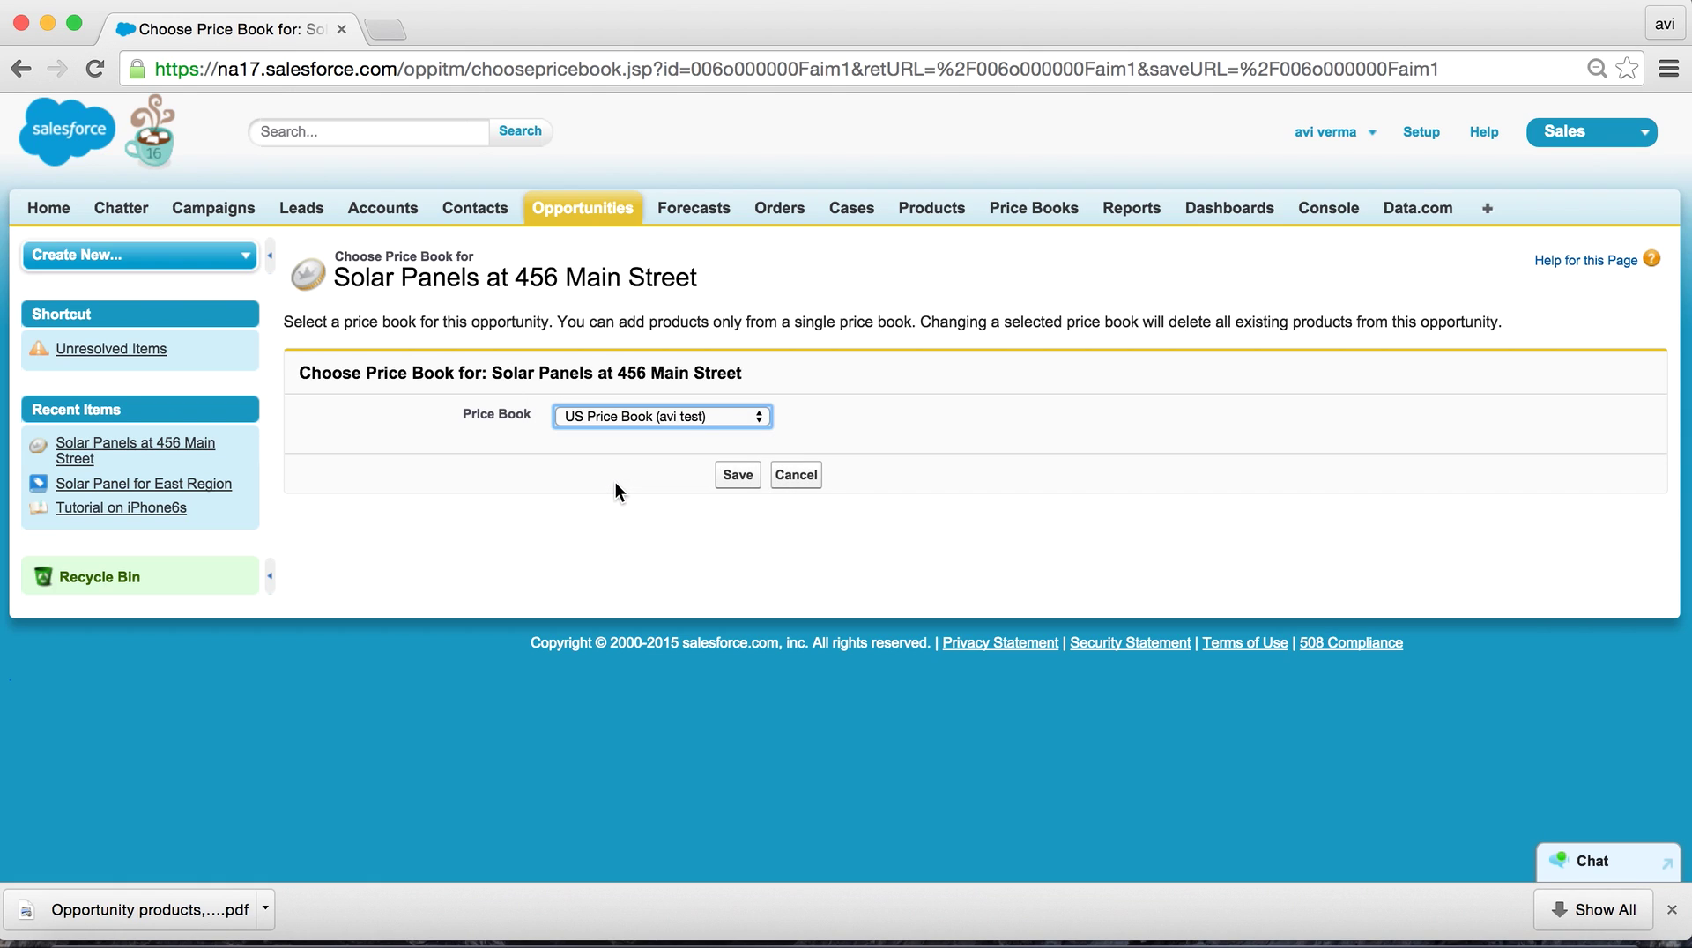
pyautogui.click(738, 475)
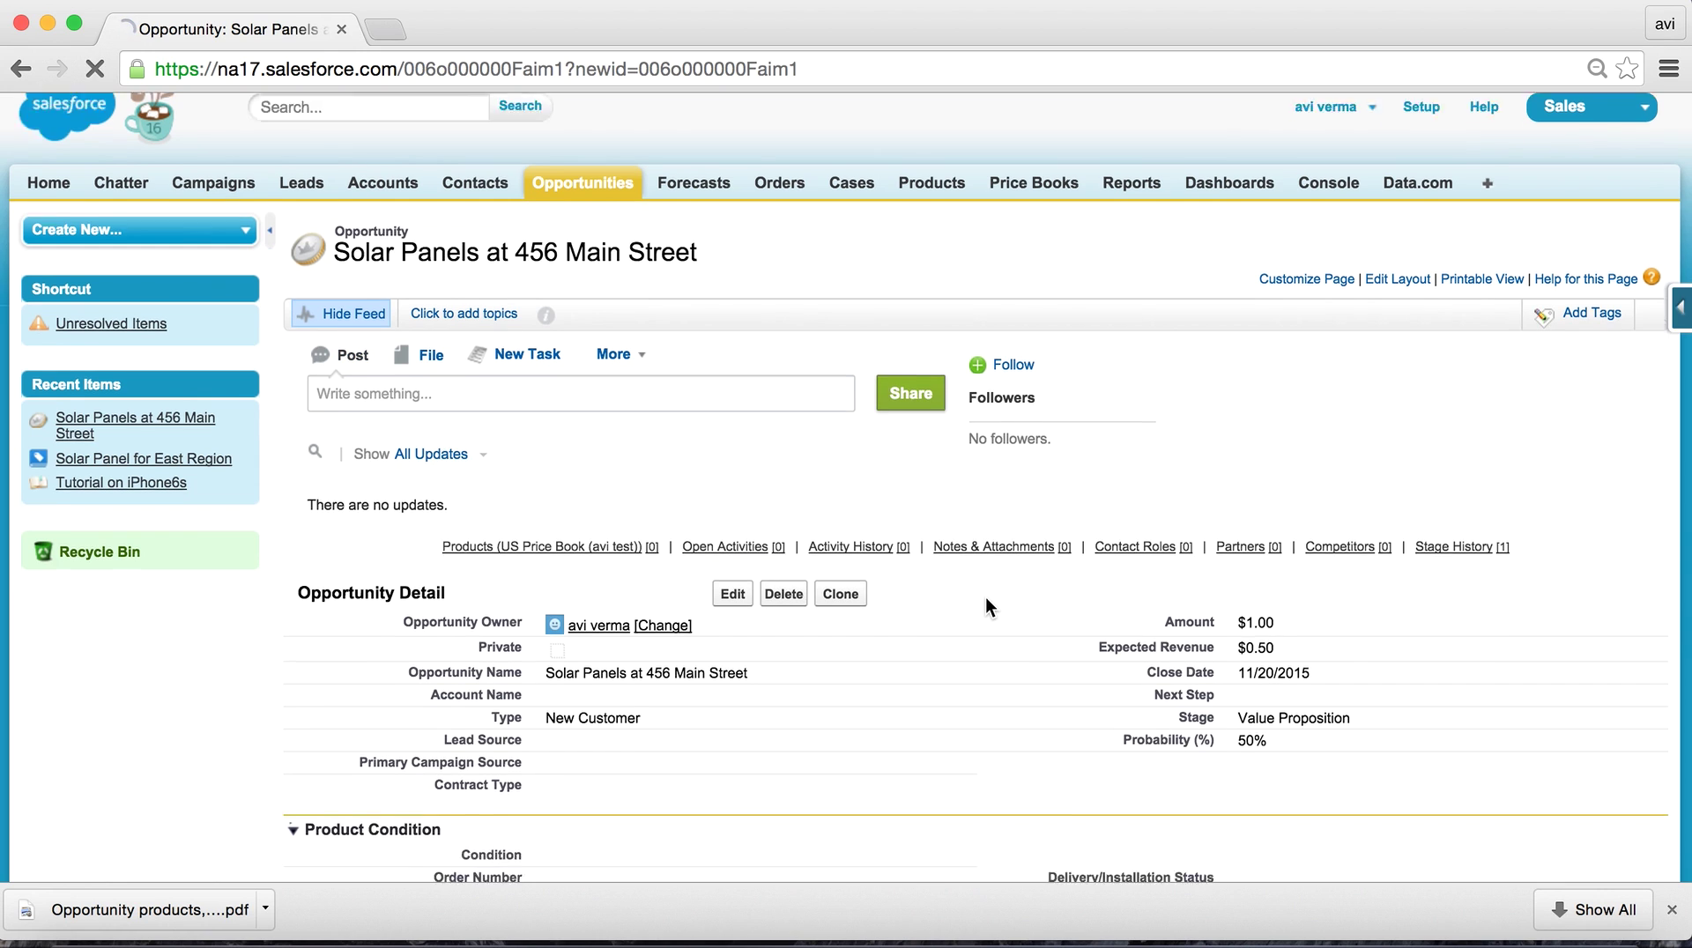
# Step: Review the products available to add, then cancel back to the opportunity
pyautogui.scroll(-3, 985, 596)
pyautogui.scroll(-3, 985, 606)
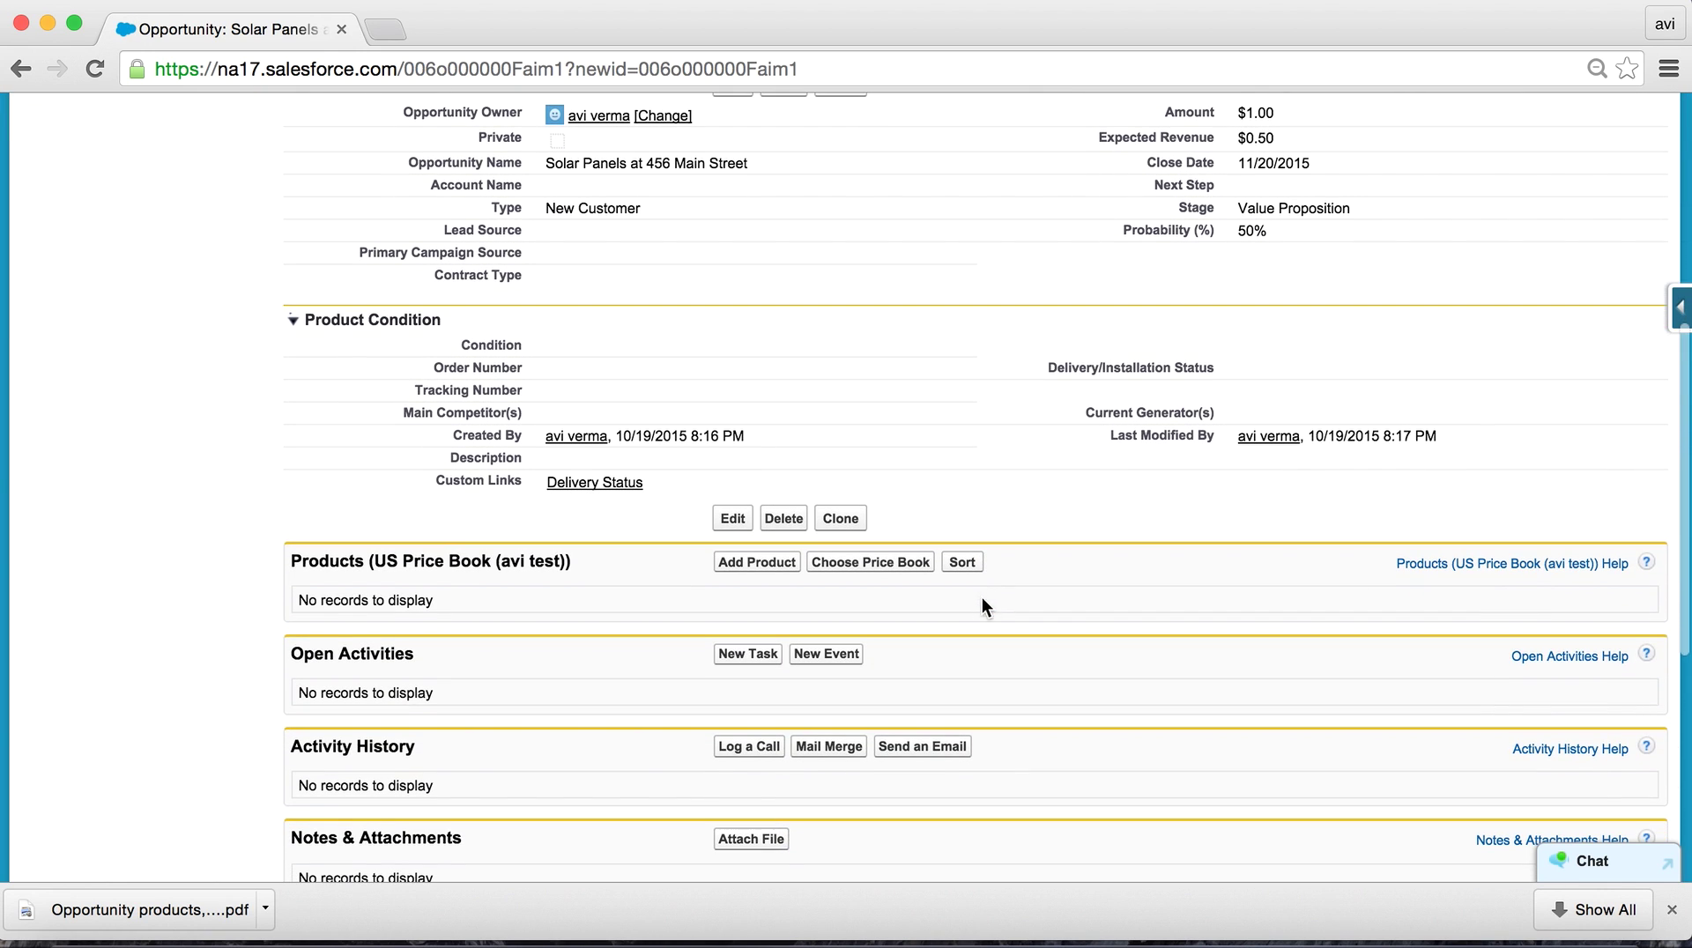
pyautogui.click(747, 564)
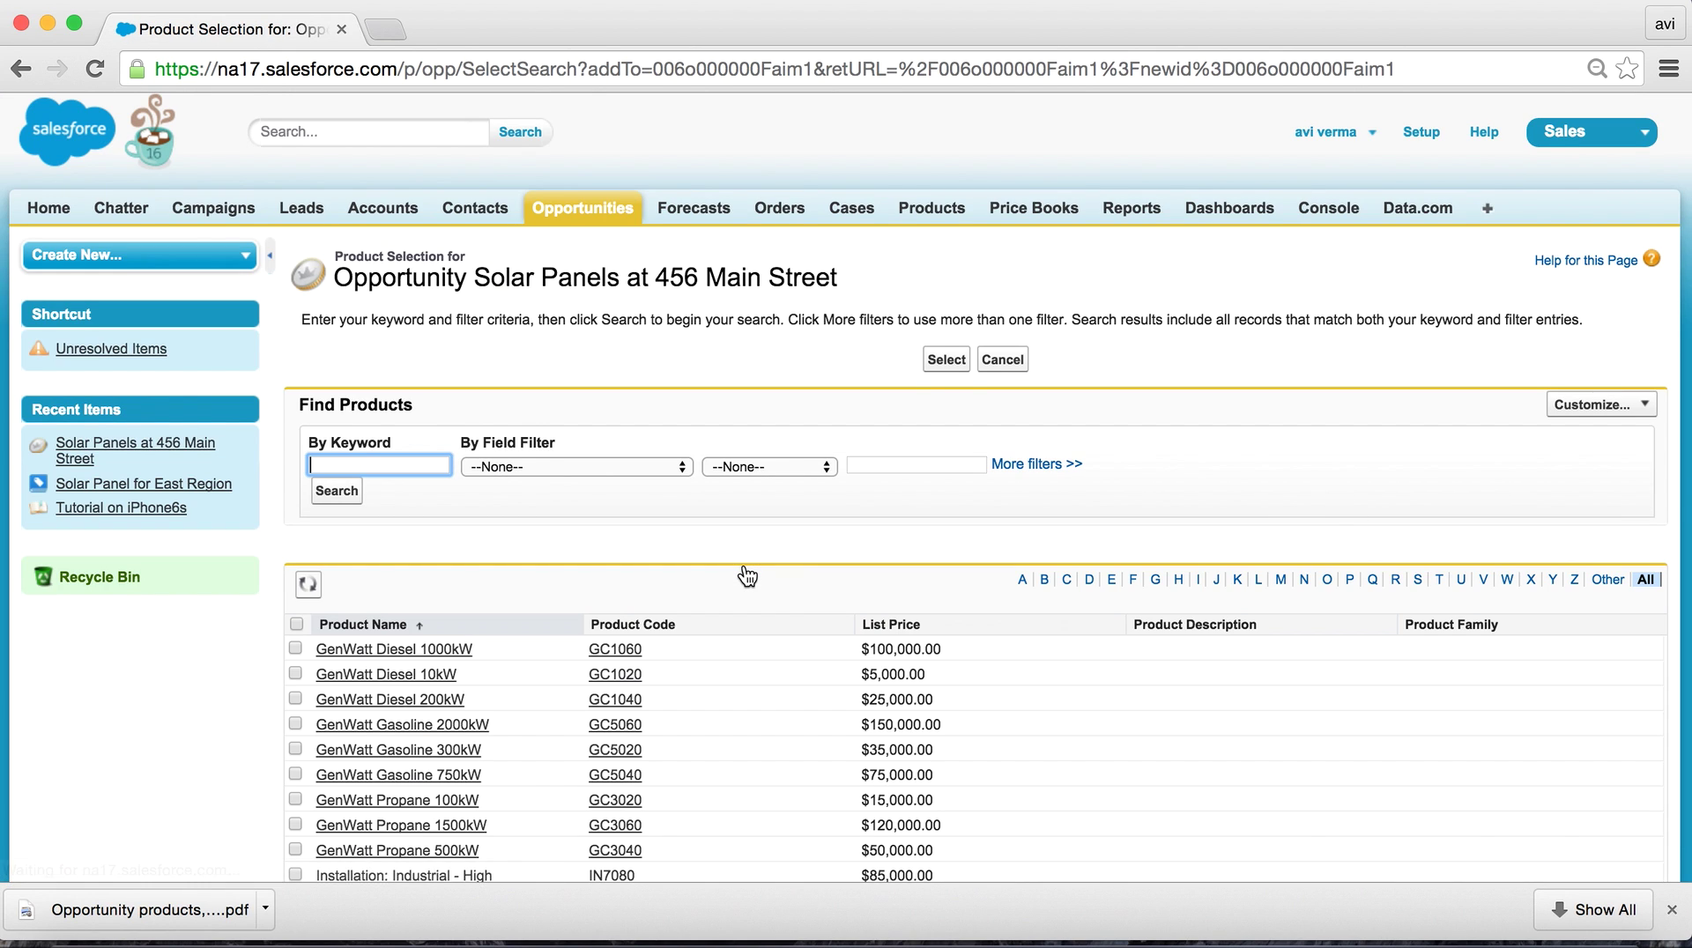
pyautogui.scroll(-3, 747, 577)
pyautogui.scroll(-1, 747, 577)
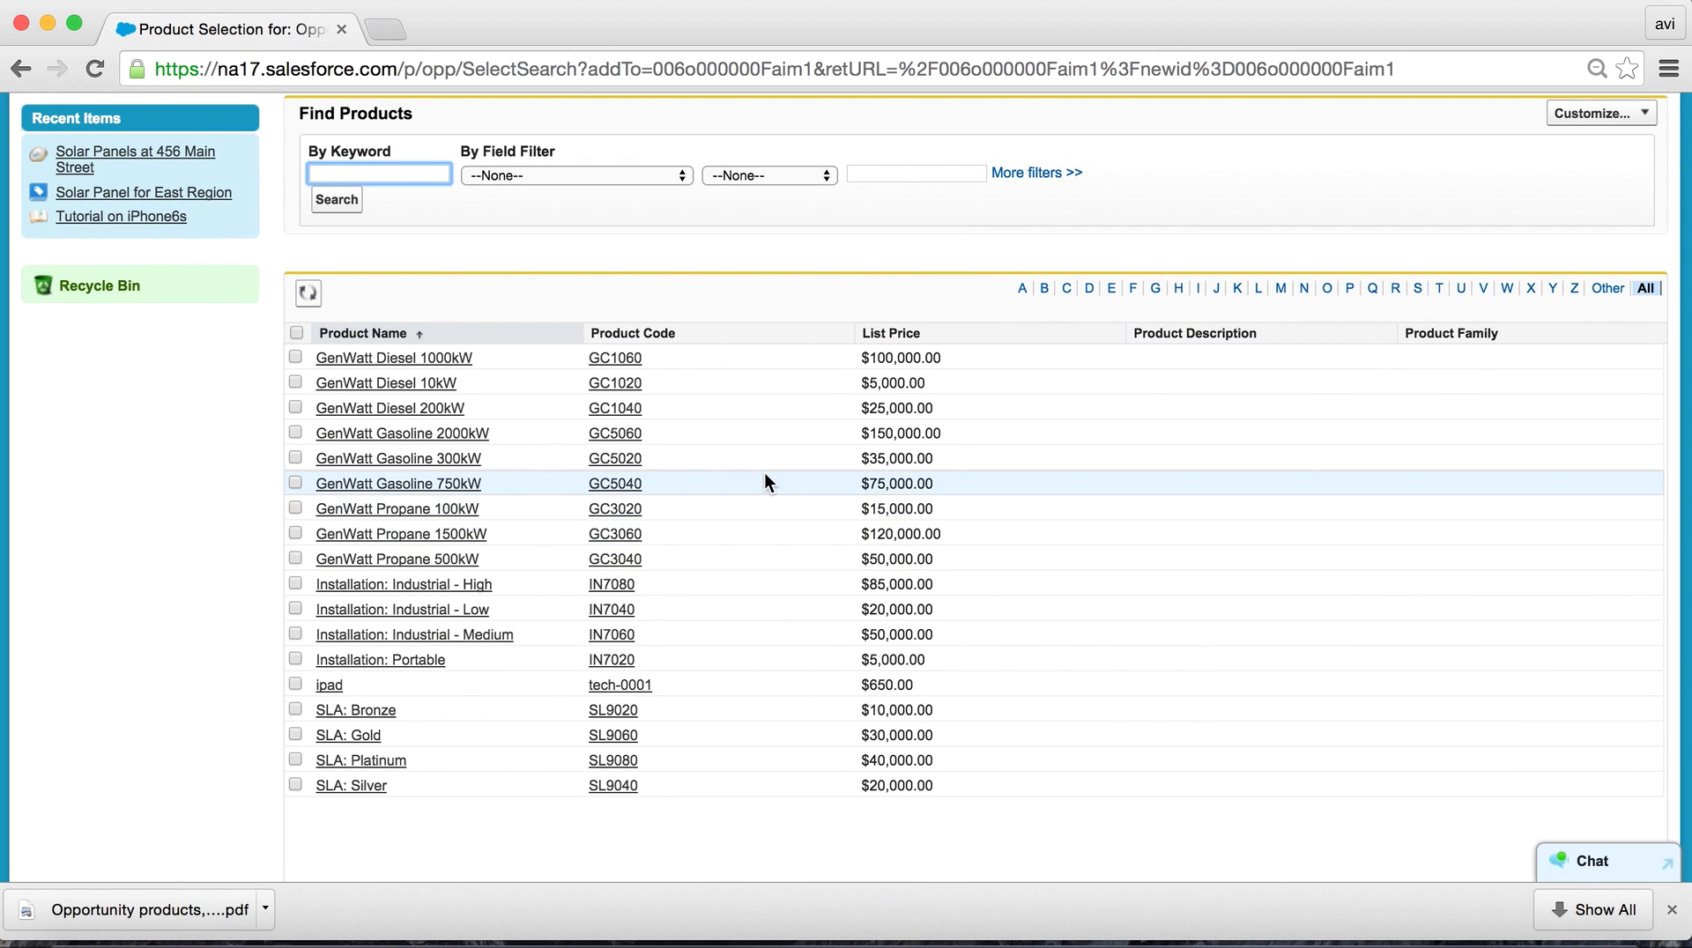
pyautogui.scroll(3, 764, 476)
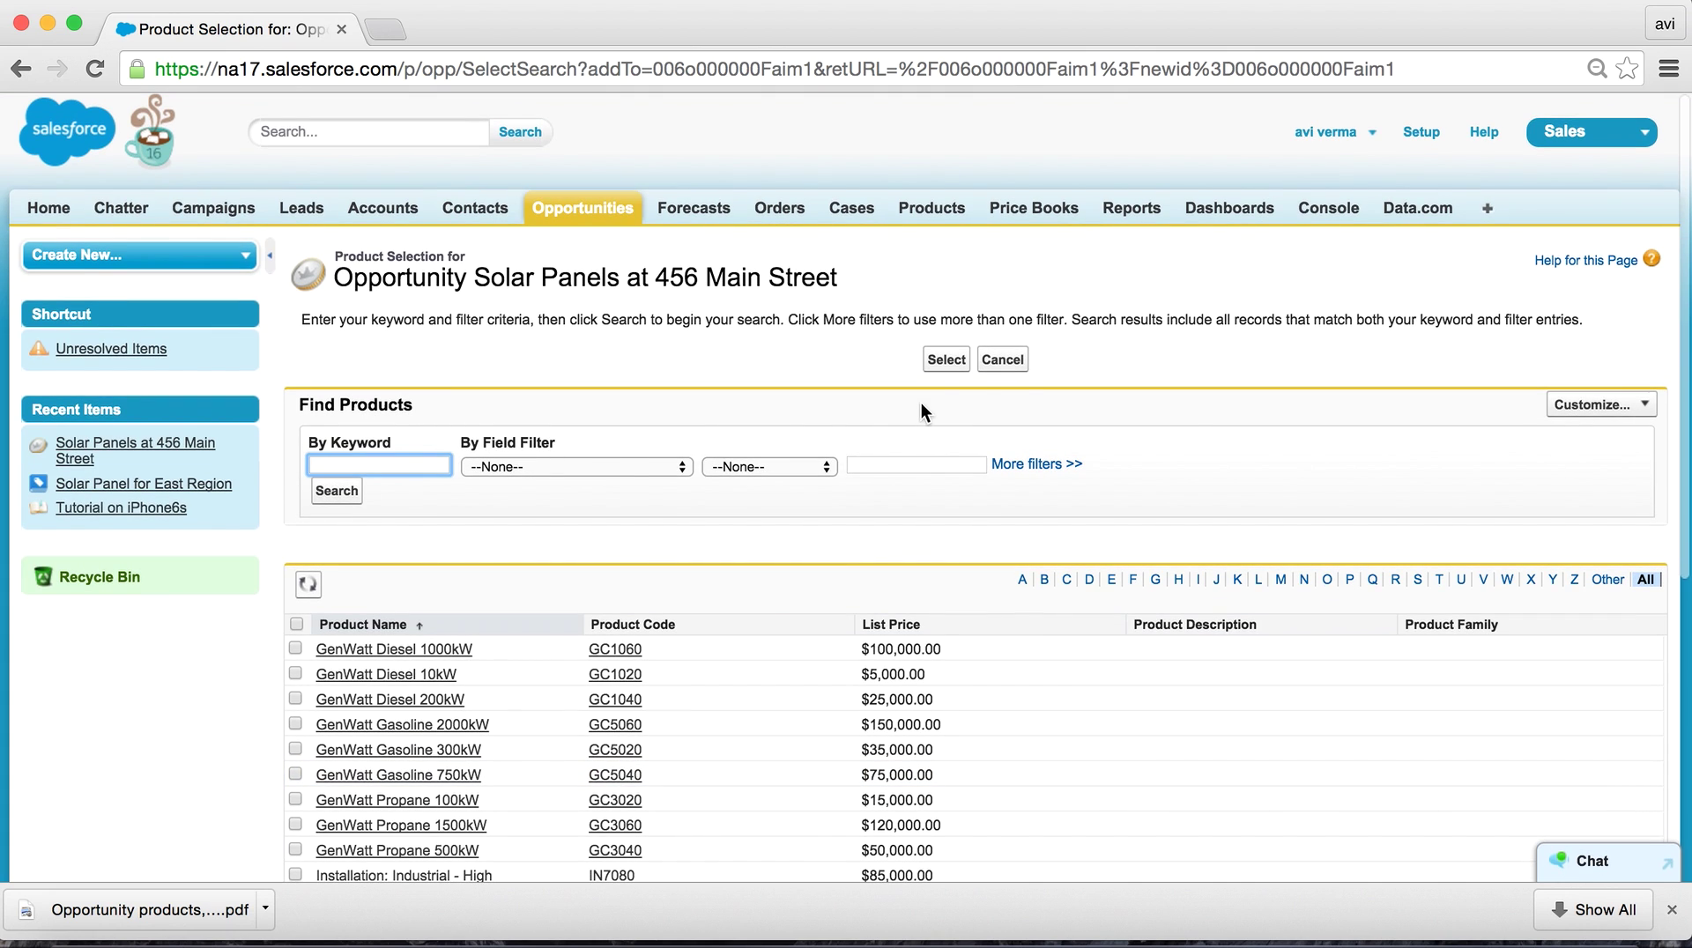
pyautogui.click(1016, 362)
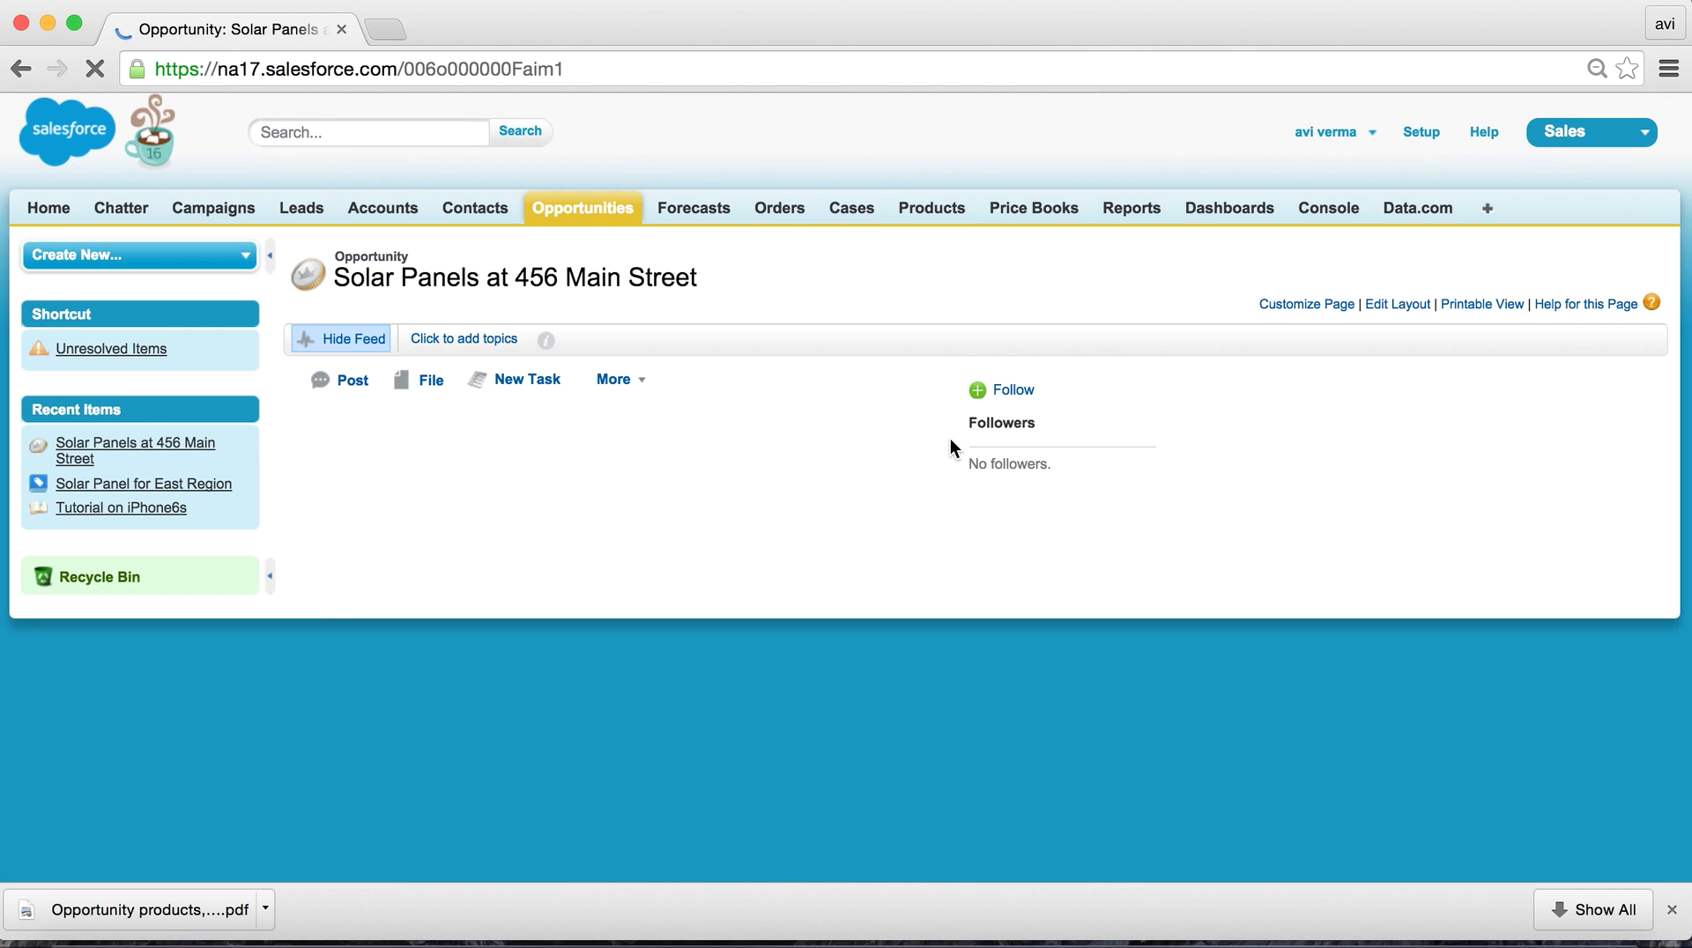
pyautogui.scroll(-6, 950, 448)
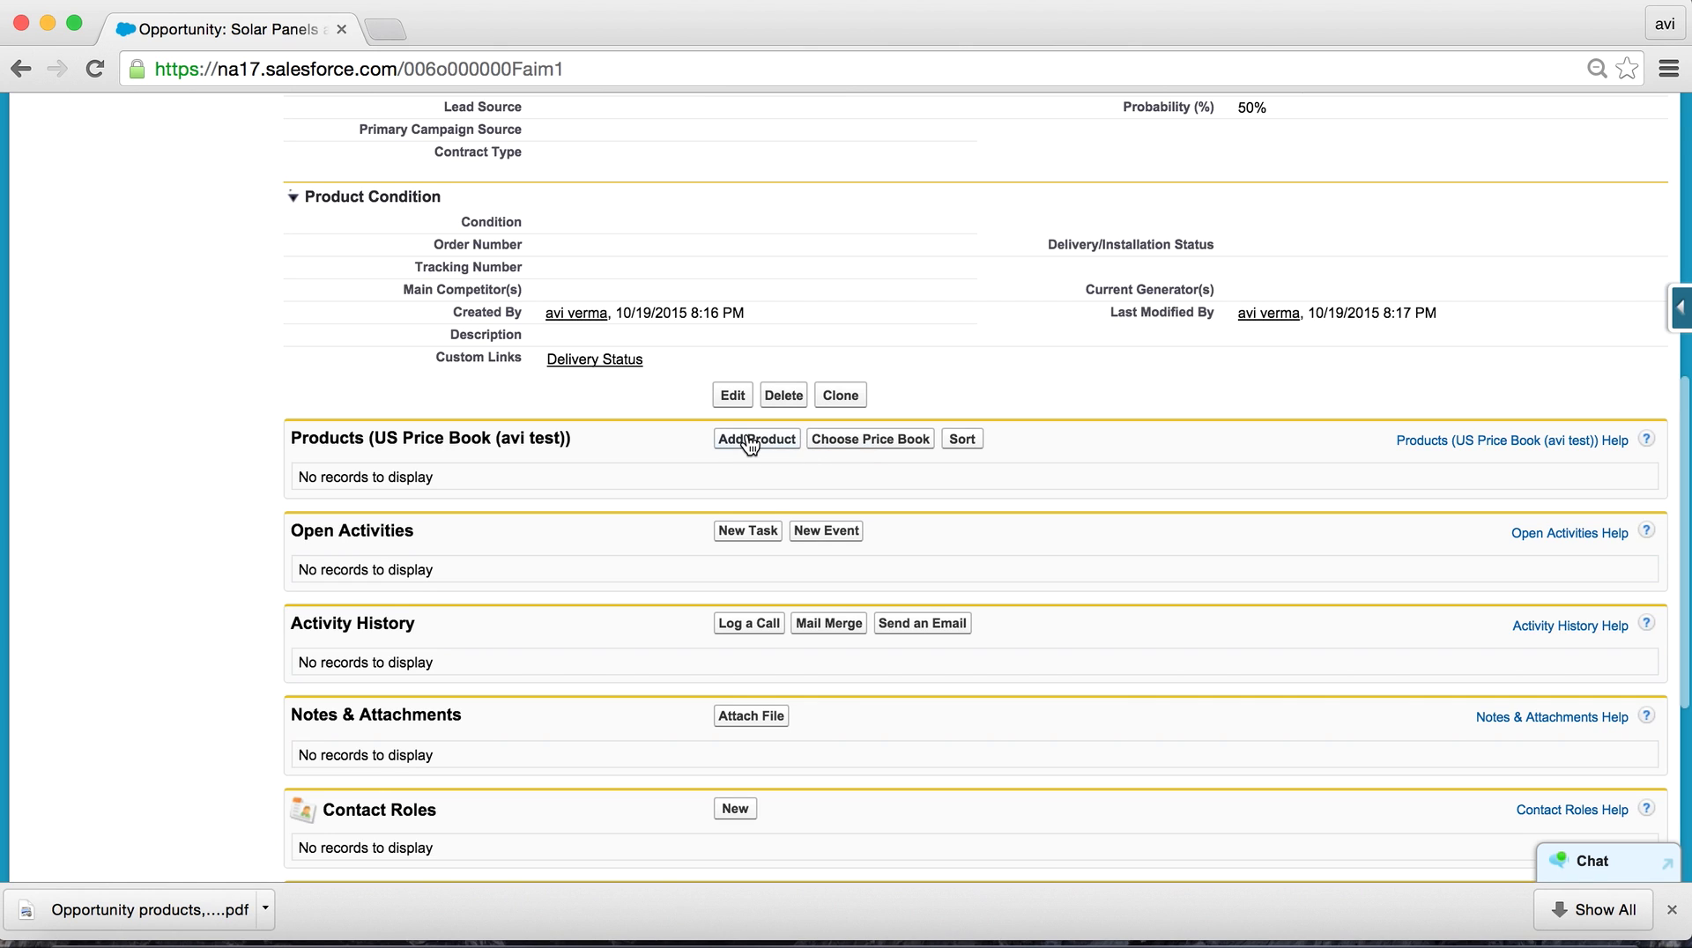
# Step: Switch the opportunity's price book to Solar Panel for East Region and confirm the replacement
pyautogui.click(854, 441)
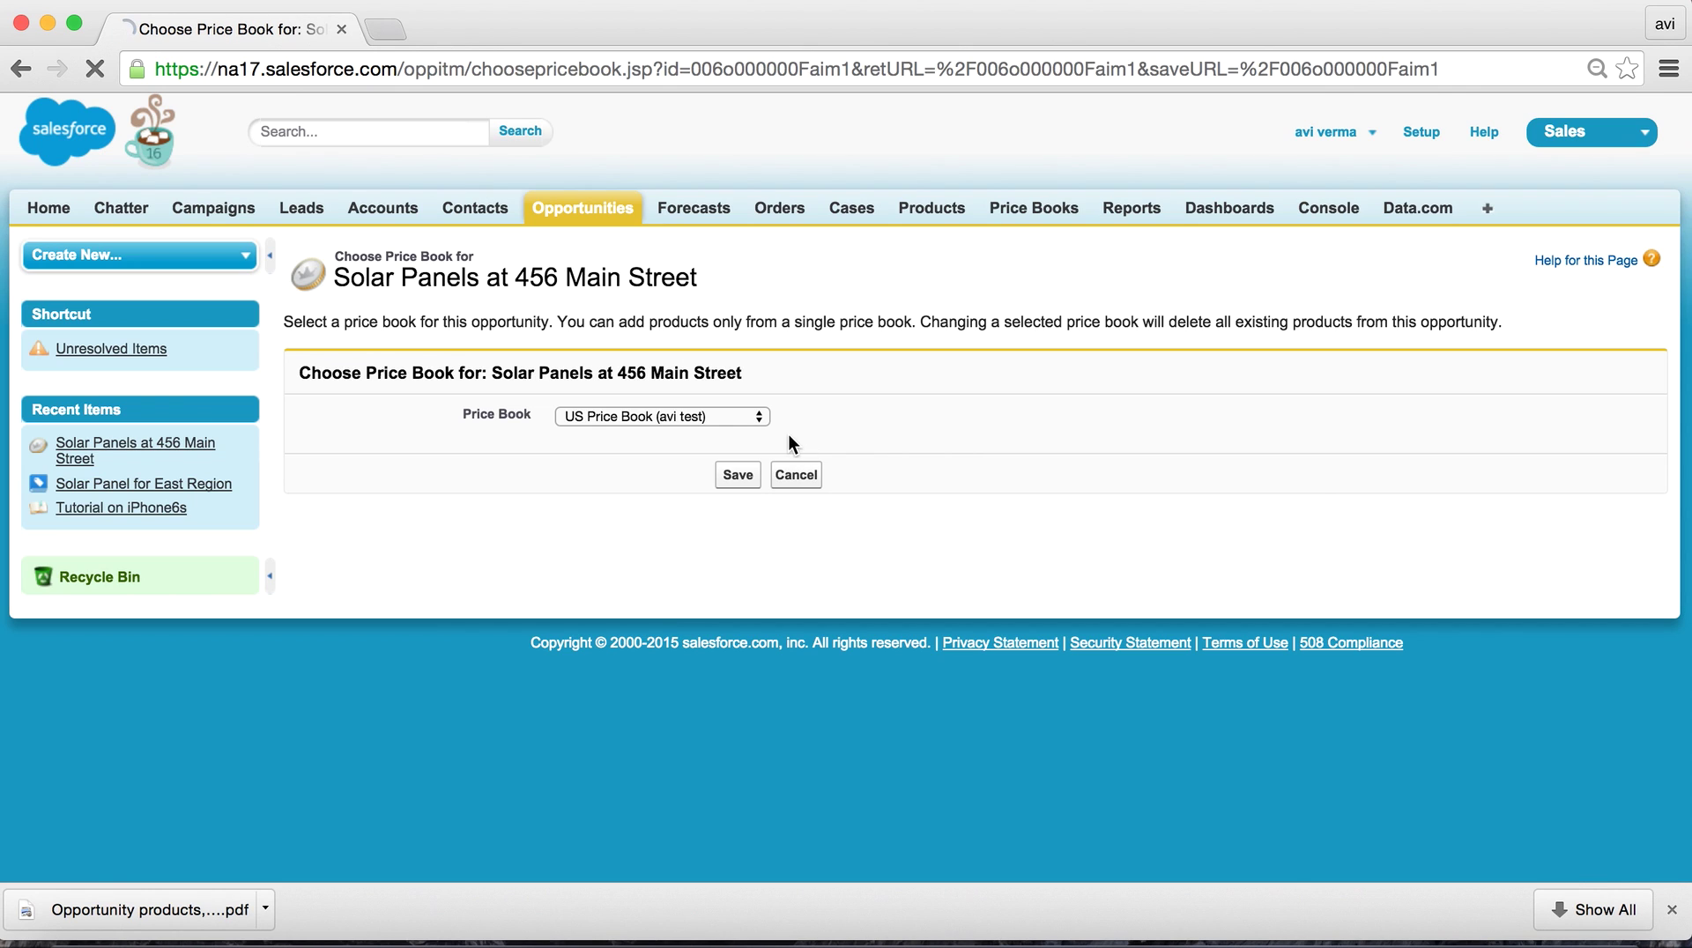
pyautogui.click(700, 419)
pyautogui.click(674, 397)
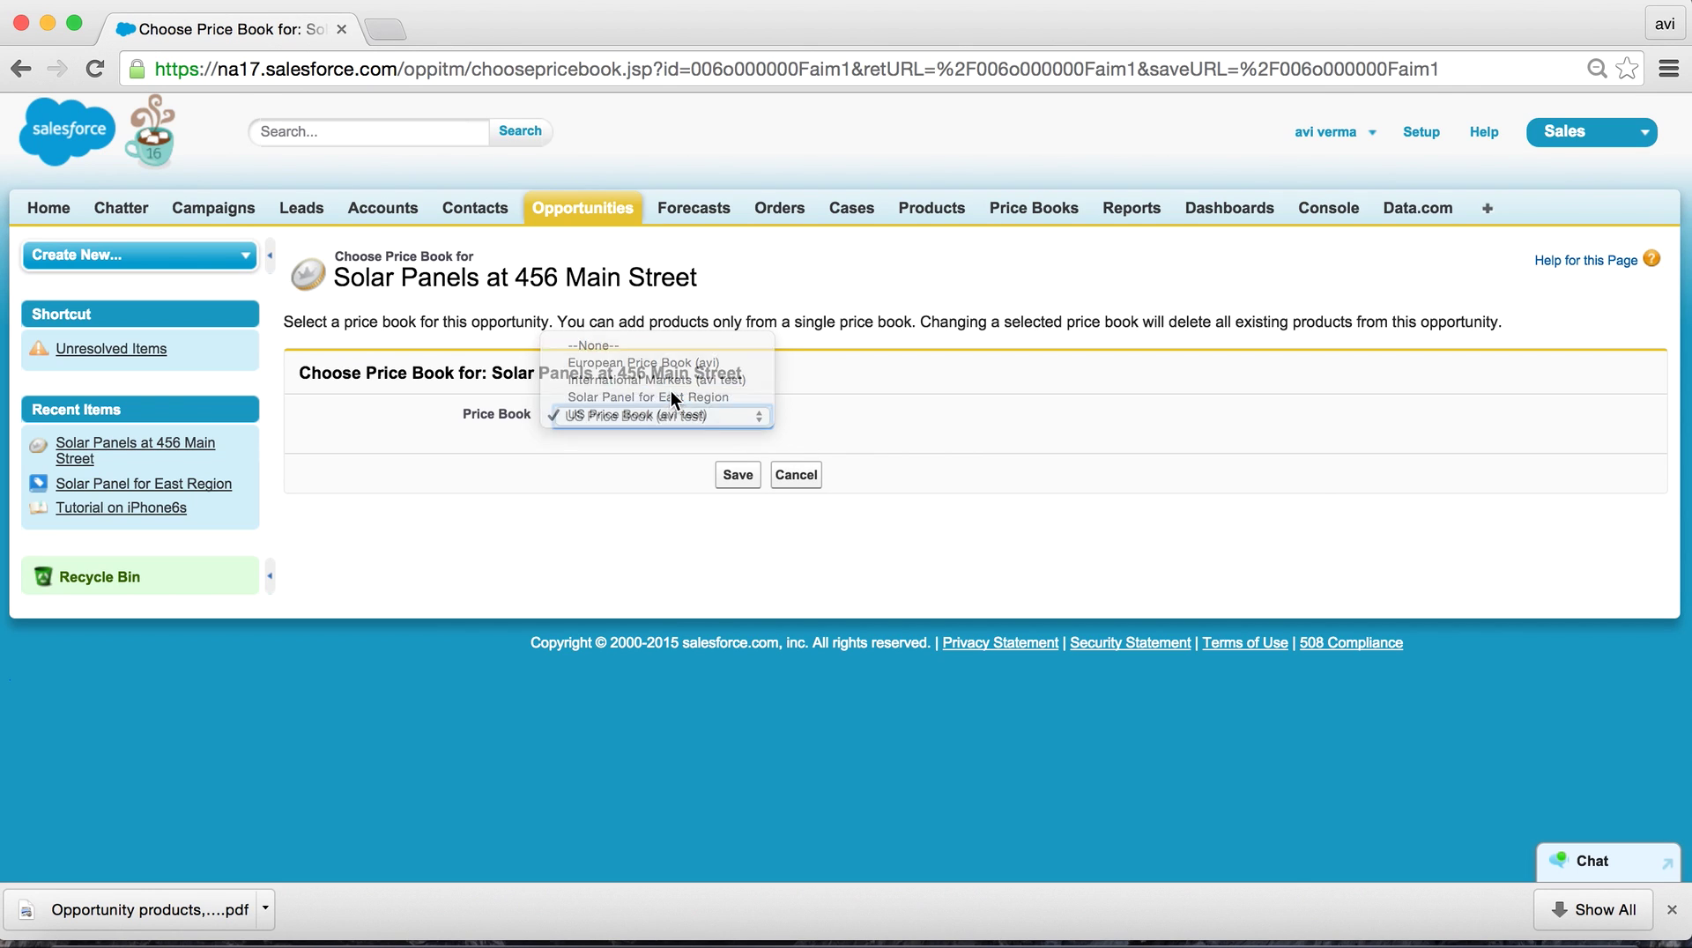
pyautogui.click(736, 475)
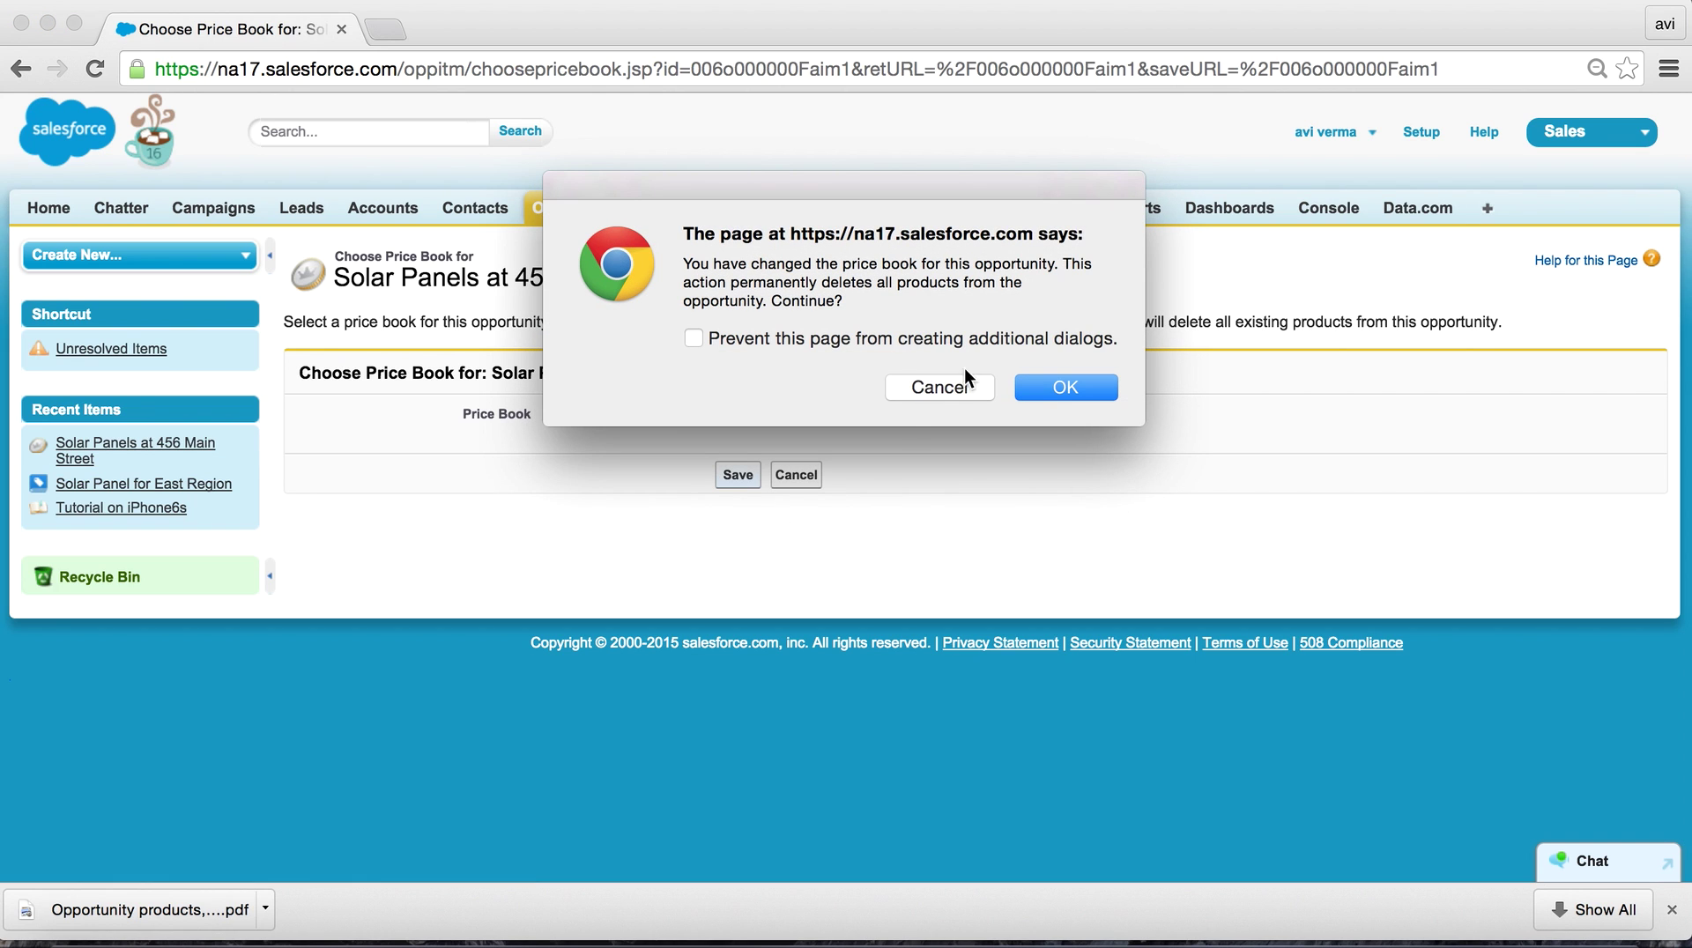
pyautogui.click(1035, 385)
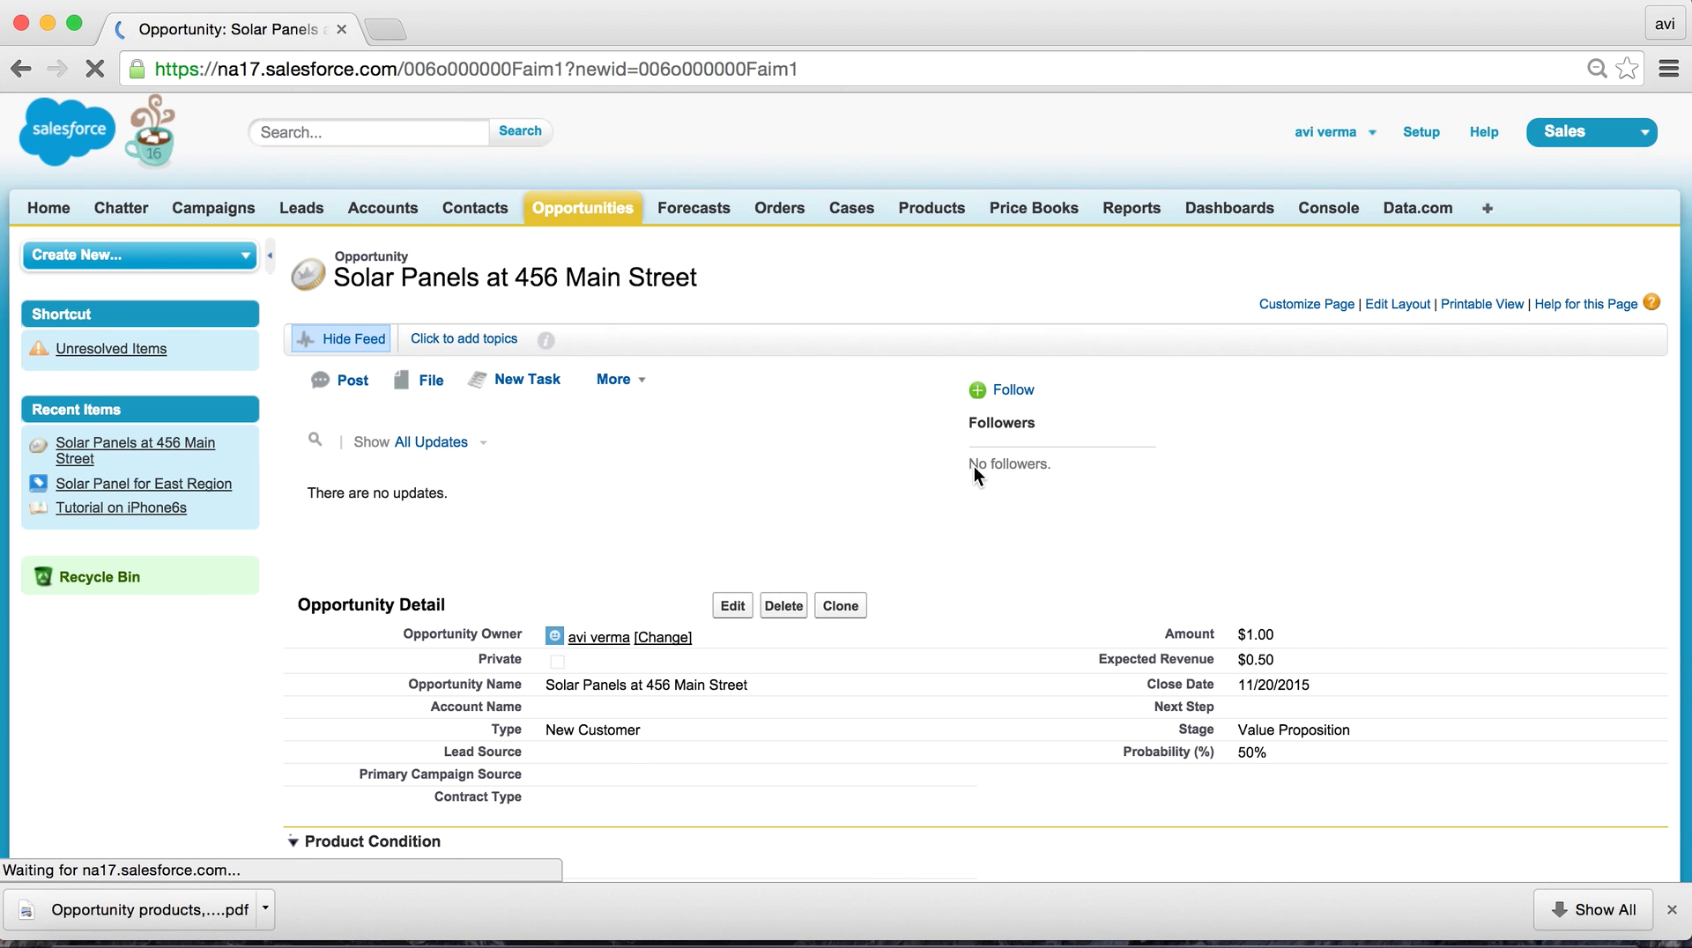
pyautogui.scroll(-10, 975, 467)
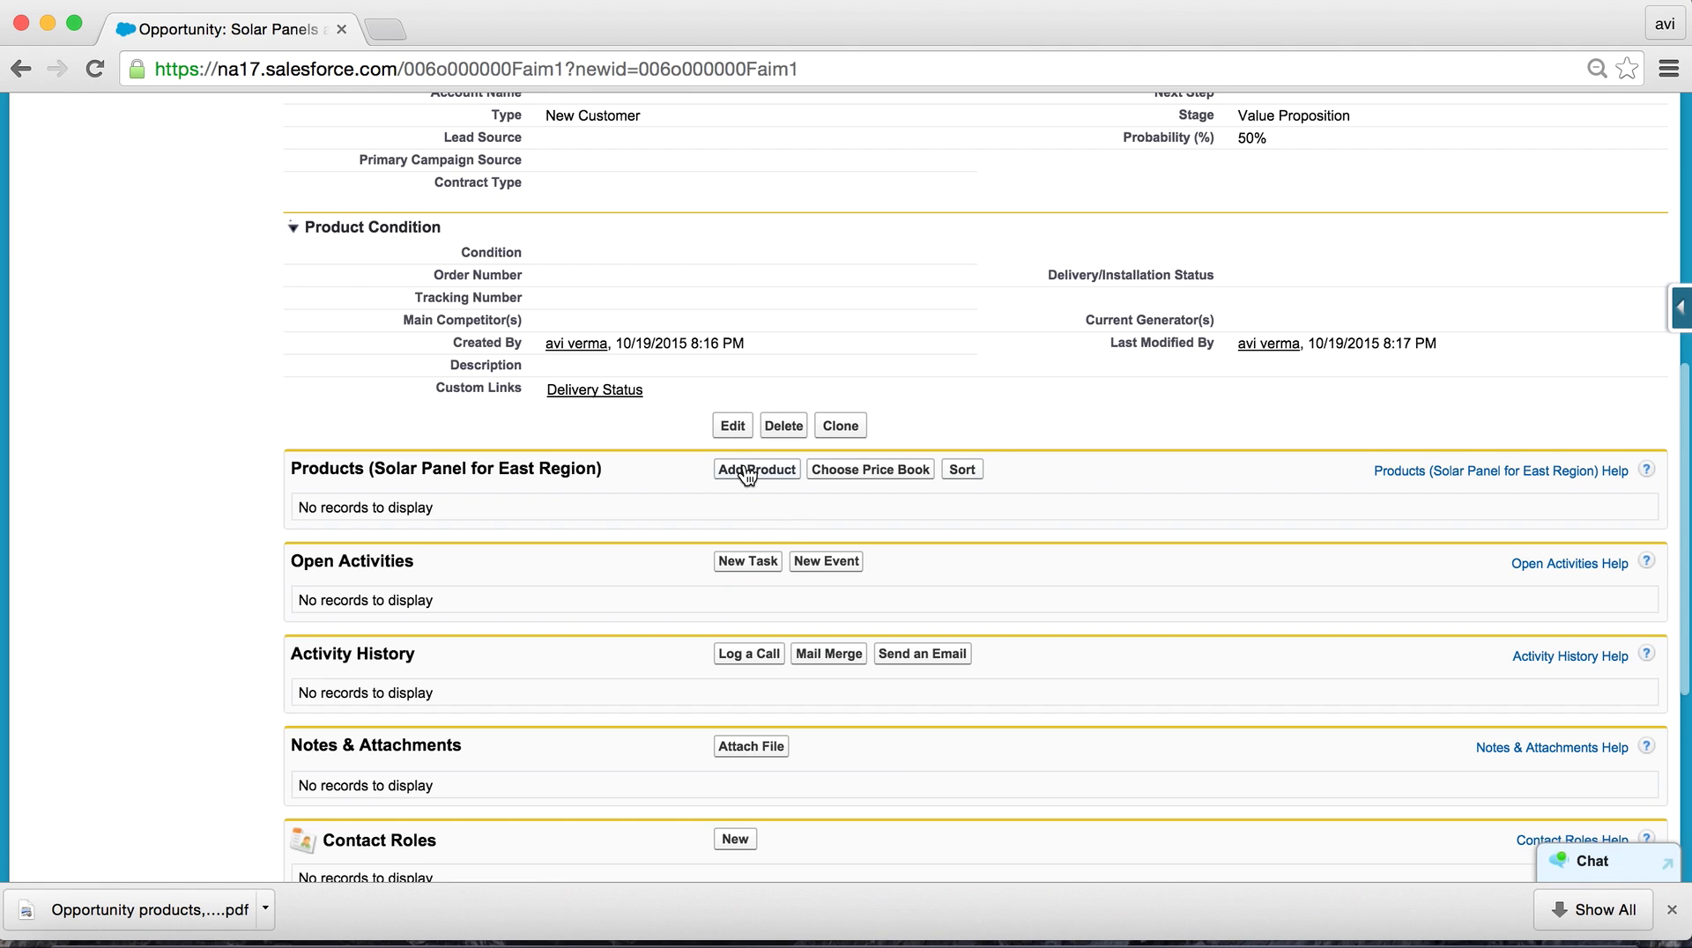
# Step: Select all three East Region products to add to the opportunity
pyautogui.click(747, 472)
pyautogui.scroll(-1, 557, 578)
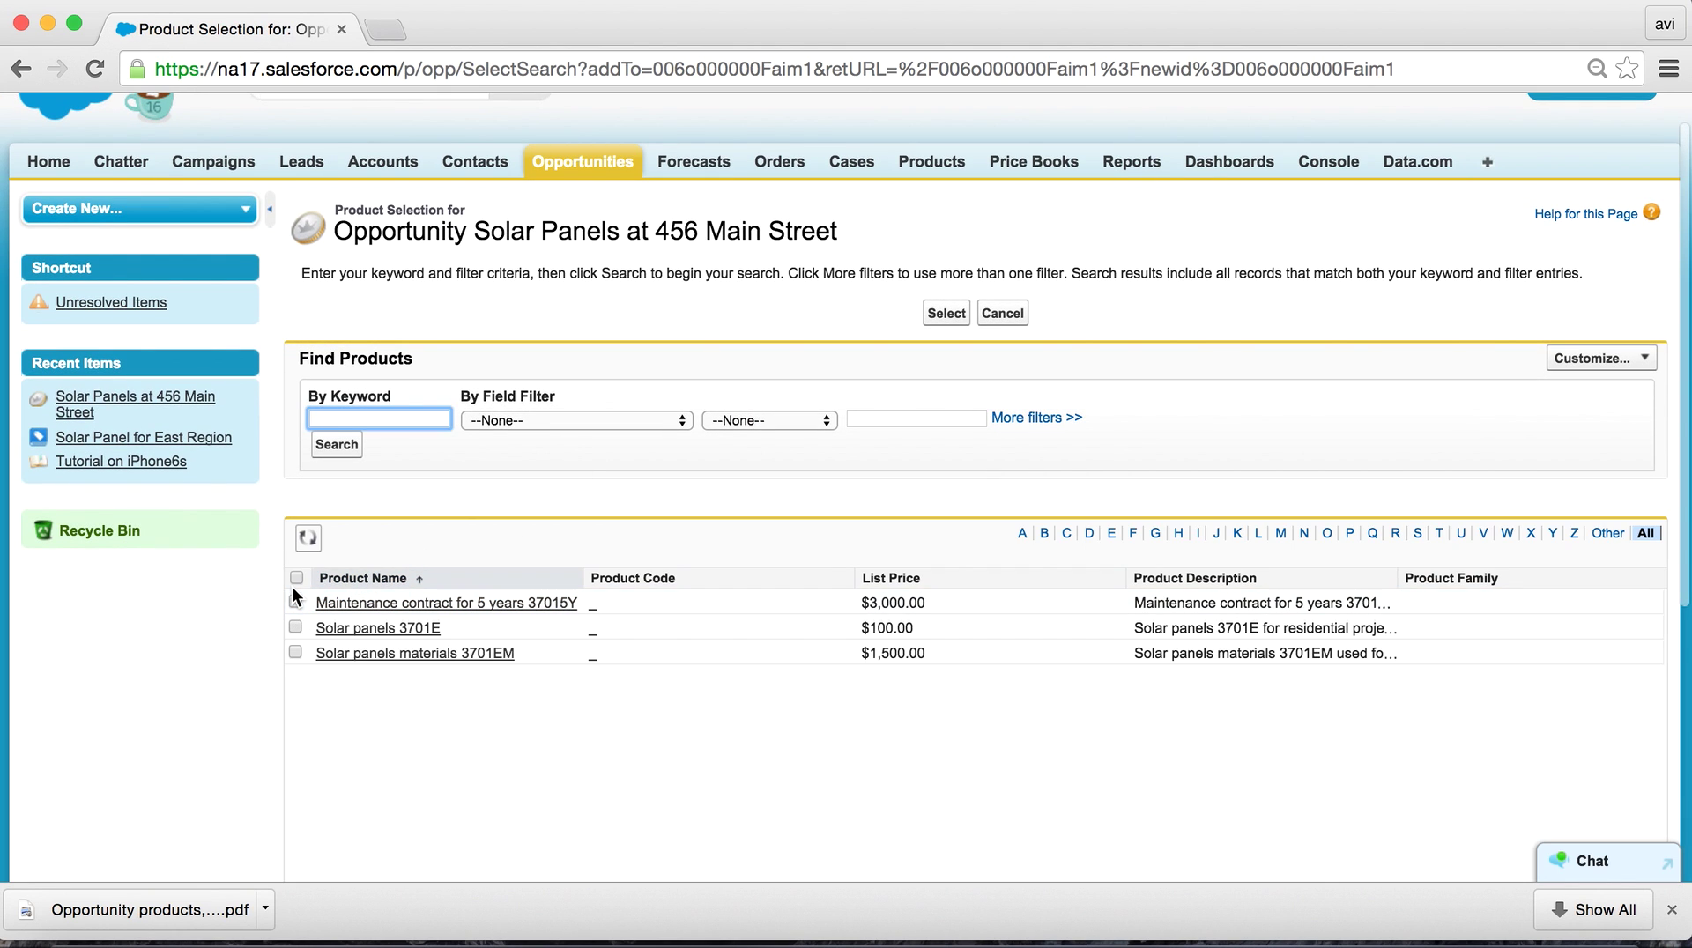
pyautogui.click(296, 577)
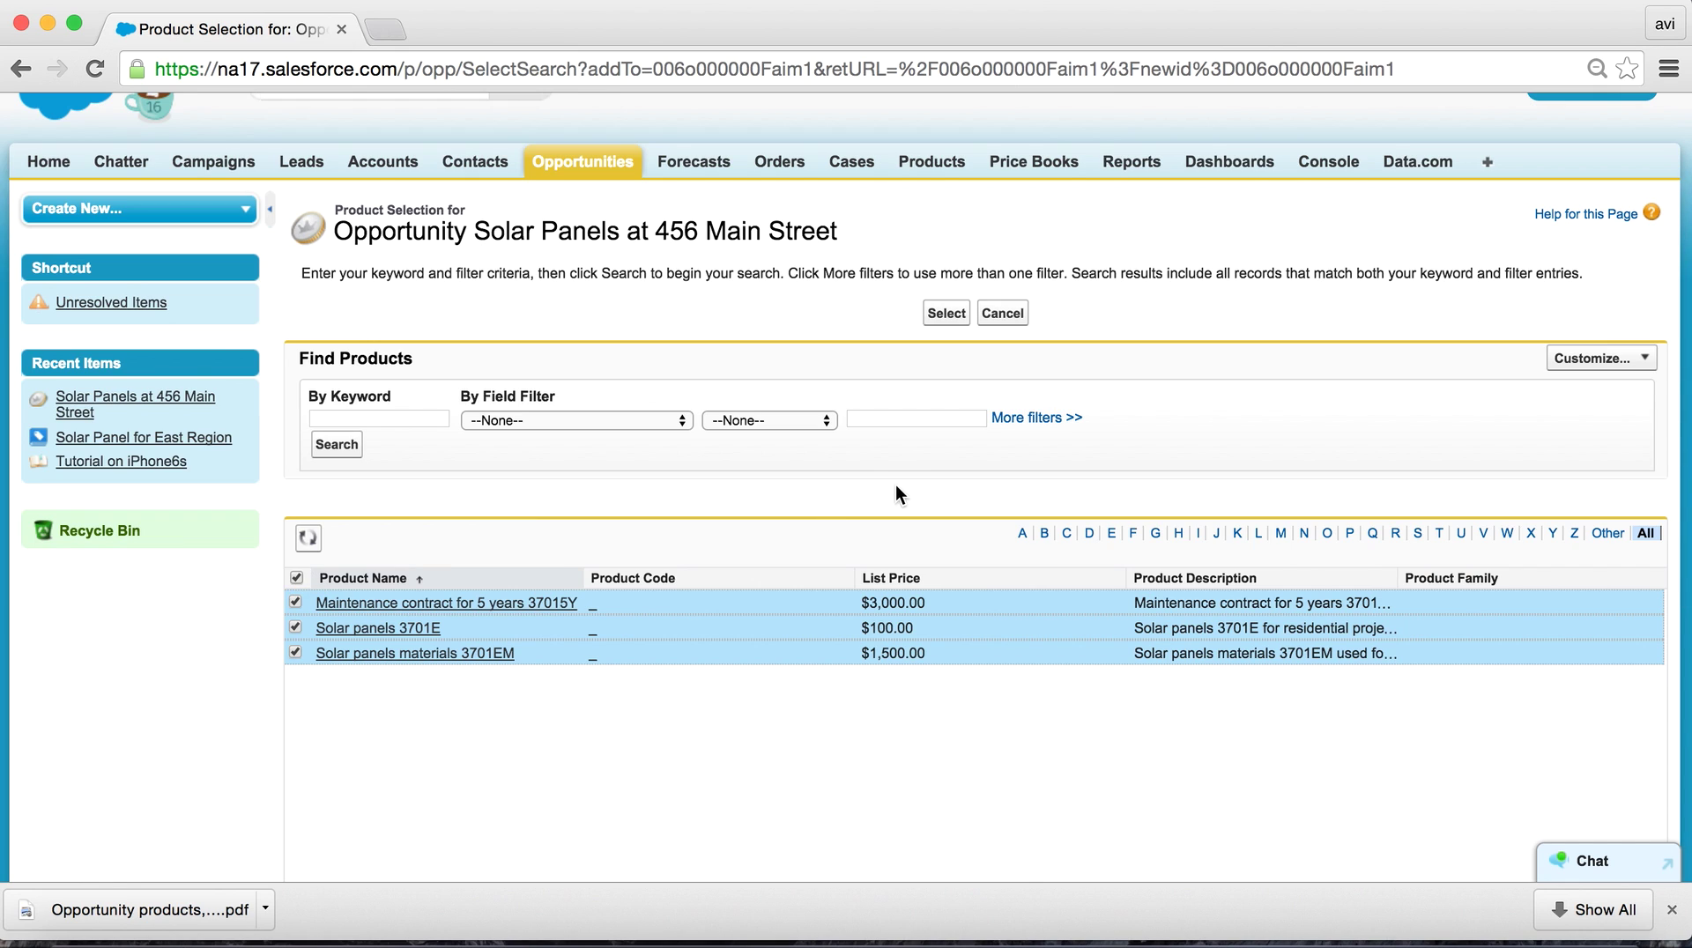
pyautogui.click(947, 313)
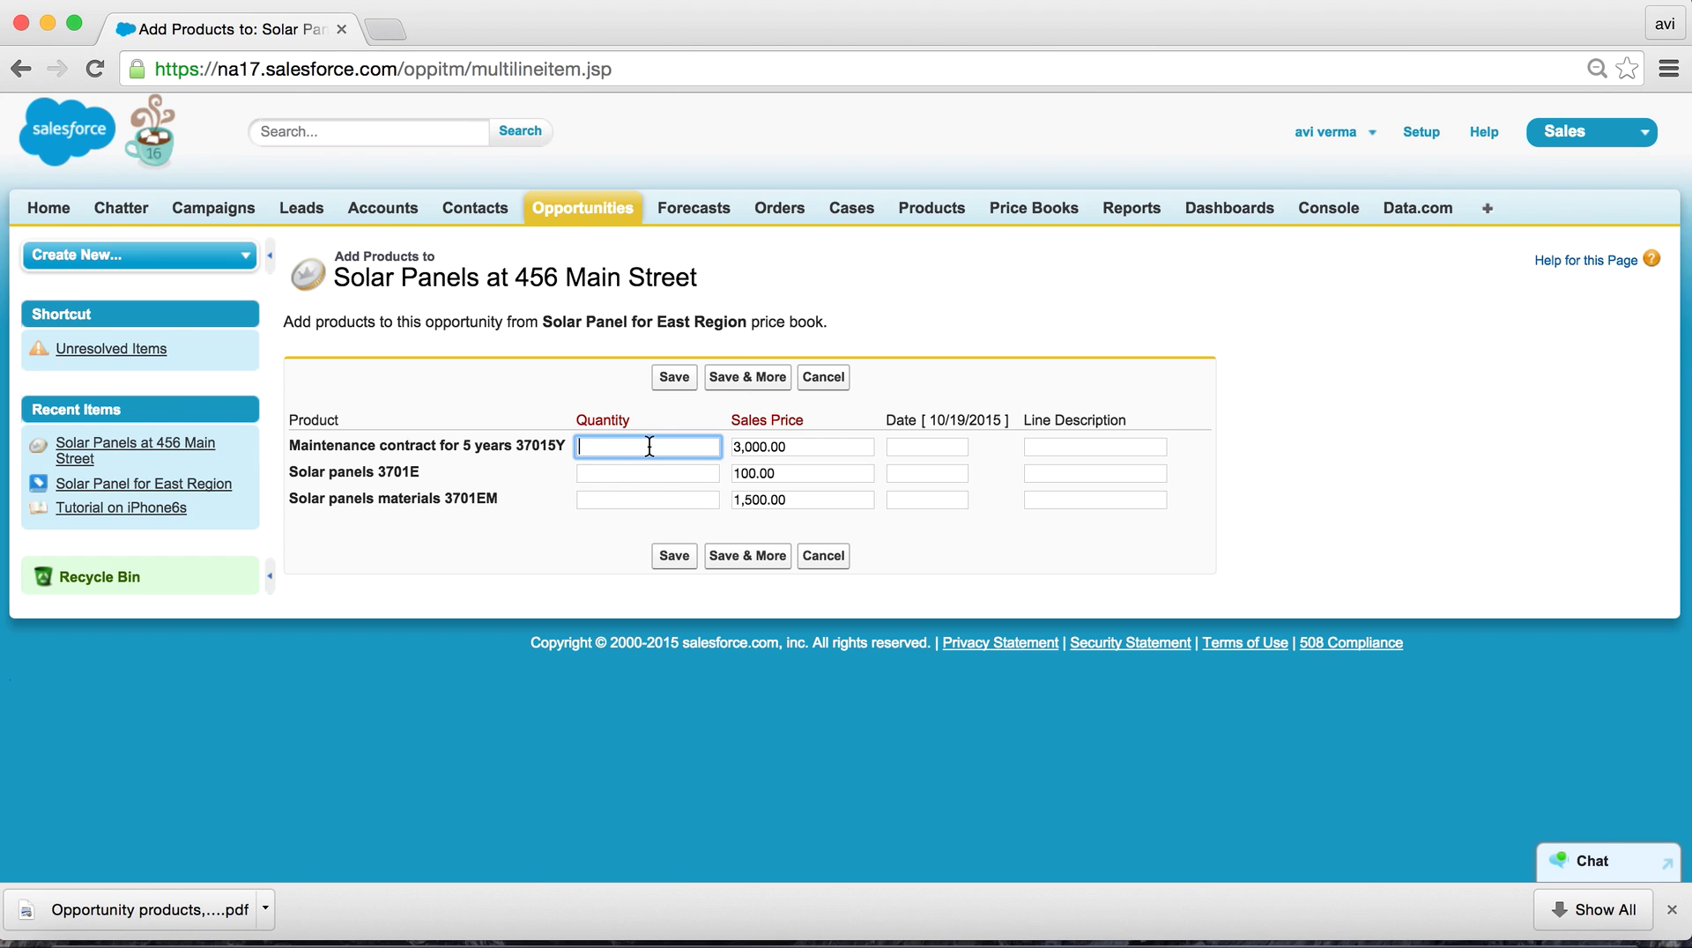
# Step: Enter quantities 10 for Solar panels 3701E, 1 for the contract, 1 for materials, and save
pyautogui.press('super+Tab')
pyautogui.scroll(10, 631, 541)
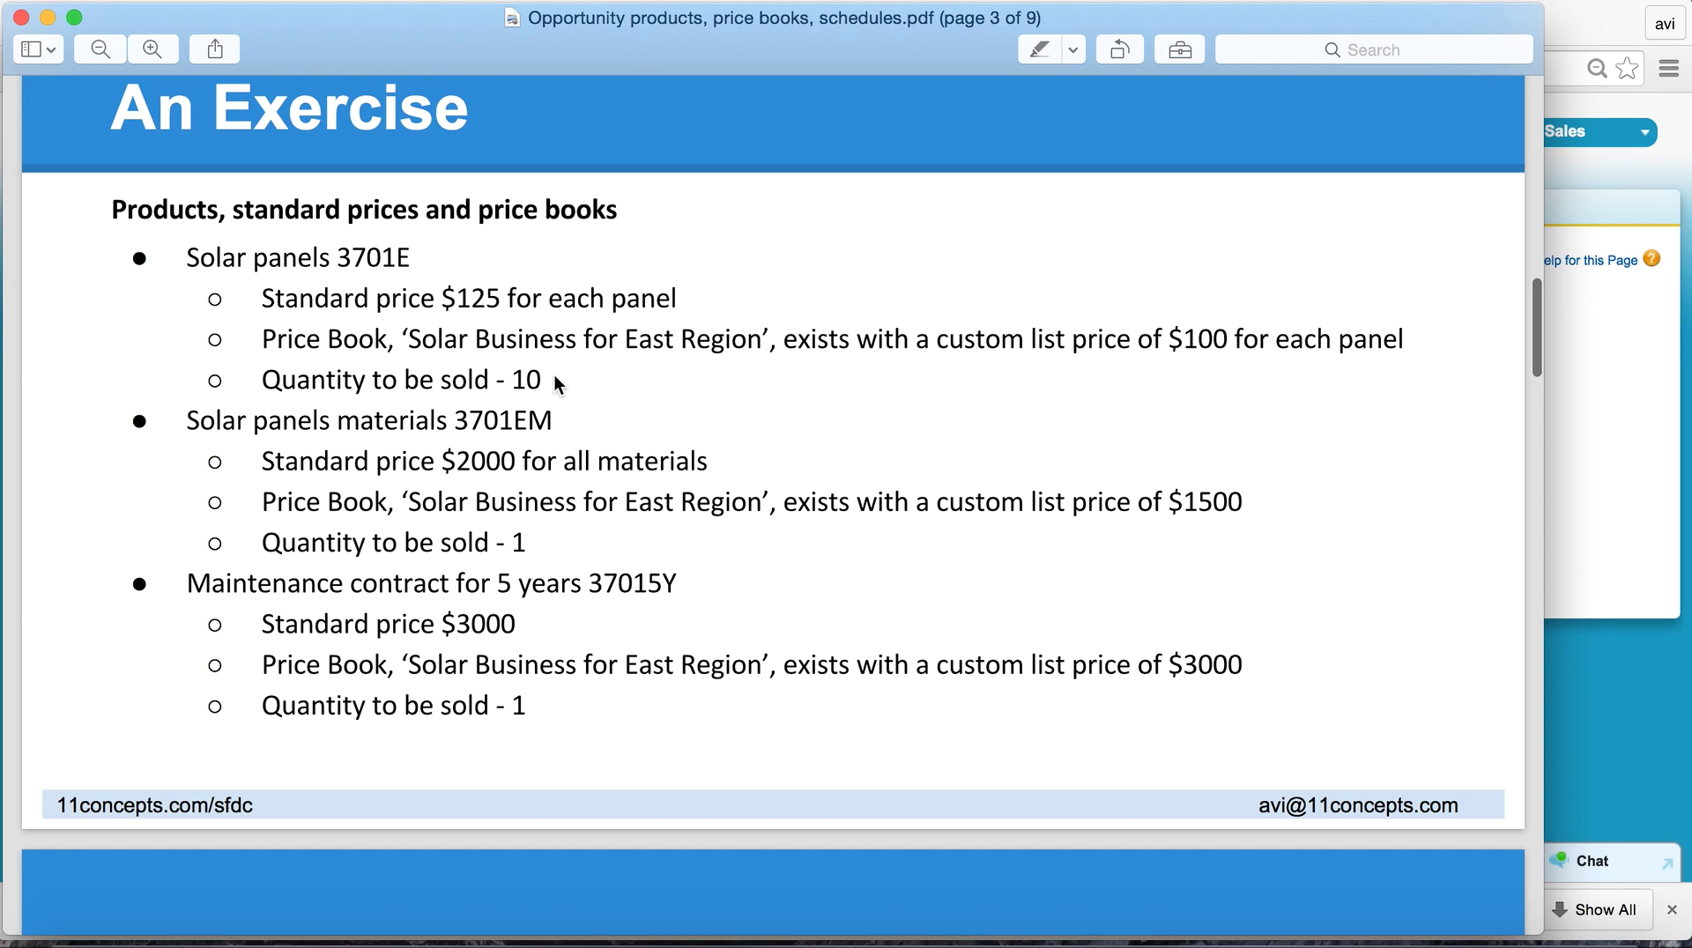
pyautogui.press('super+Tab')
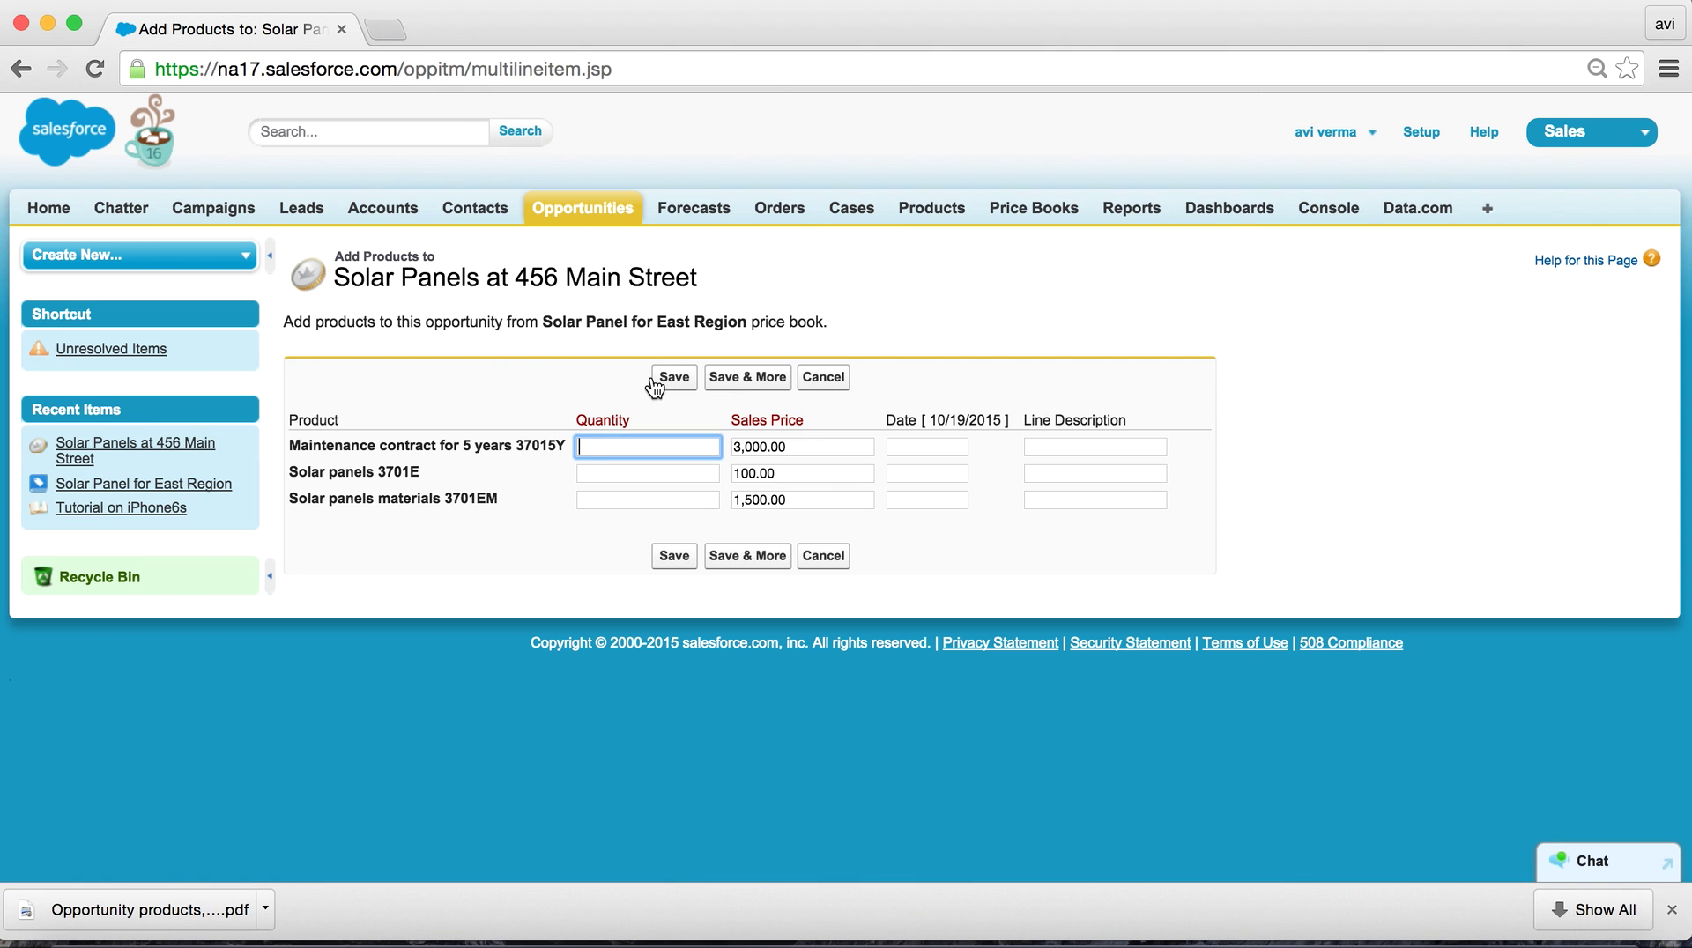
pyautogui.click(637, 475)
pyautogui.write('10')
pyautogui.click(659, 447)
pyautogui.write('1')
pyautogui.click(632, 501)
pyautogui.write('1')
pyautogui.click(555, 545)
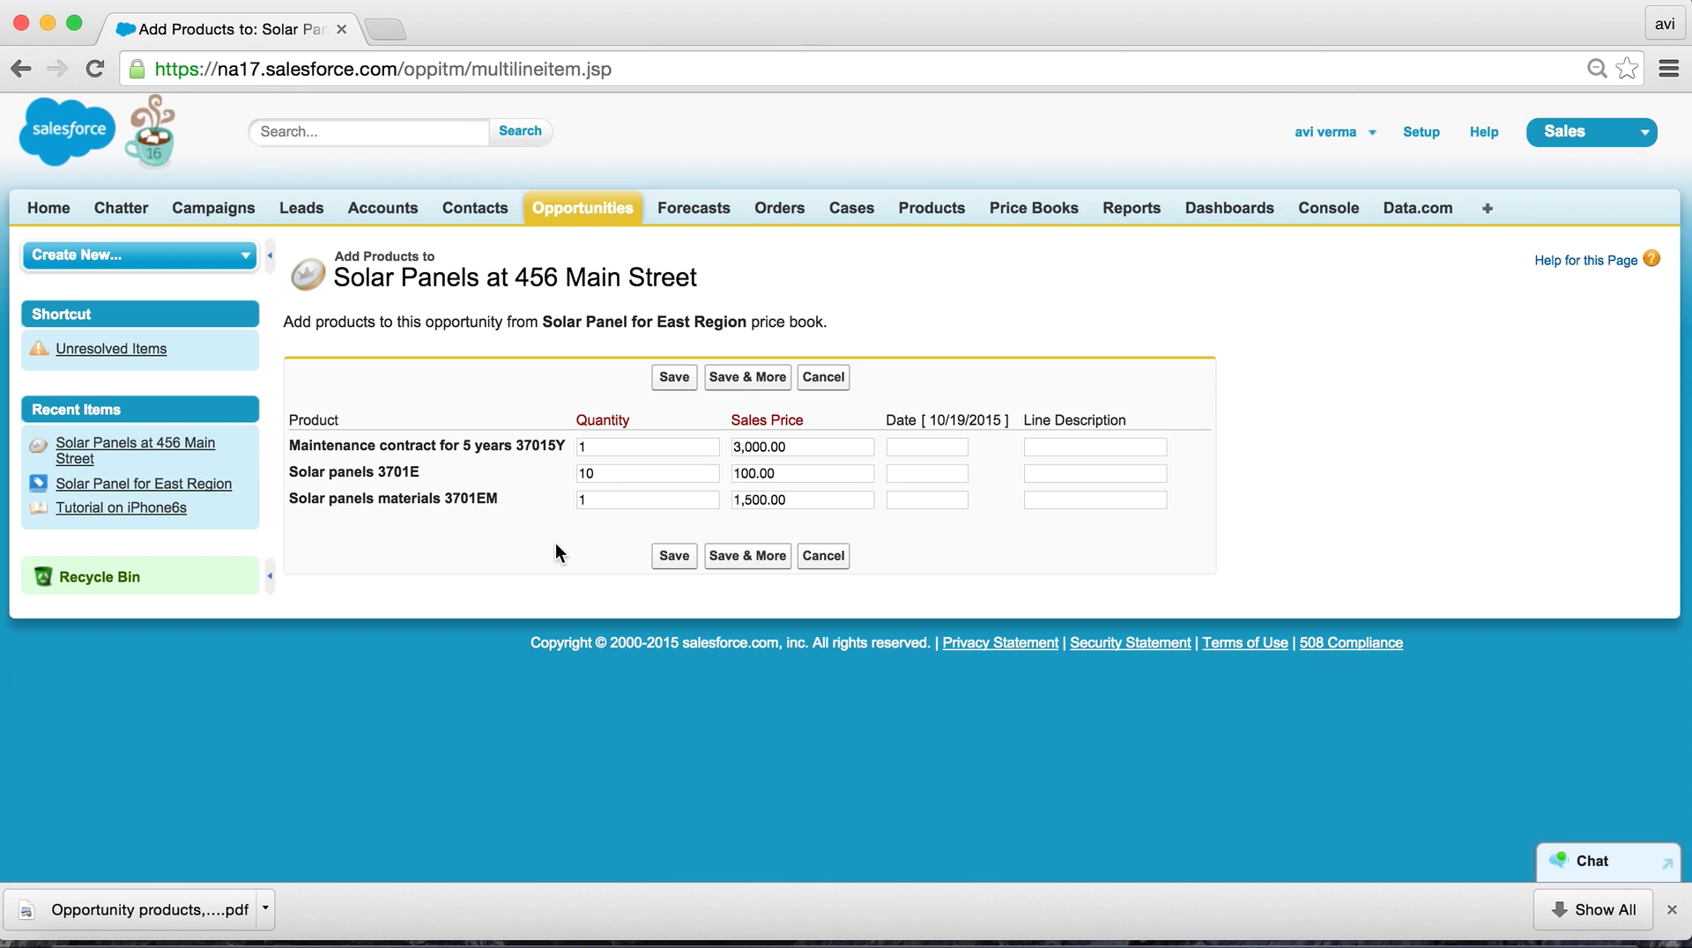
pyautogui.click(673, 561)
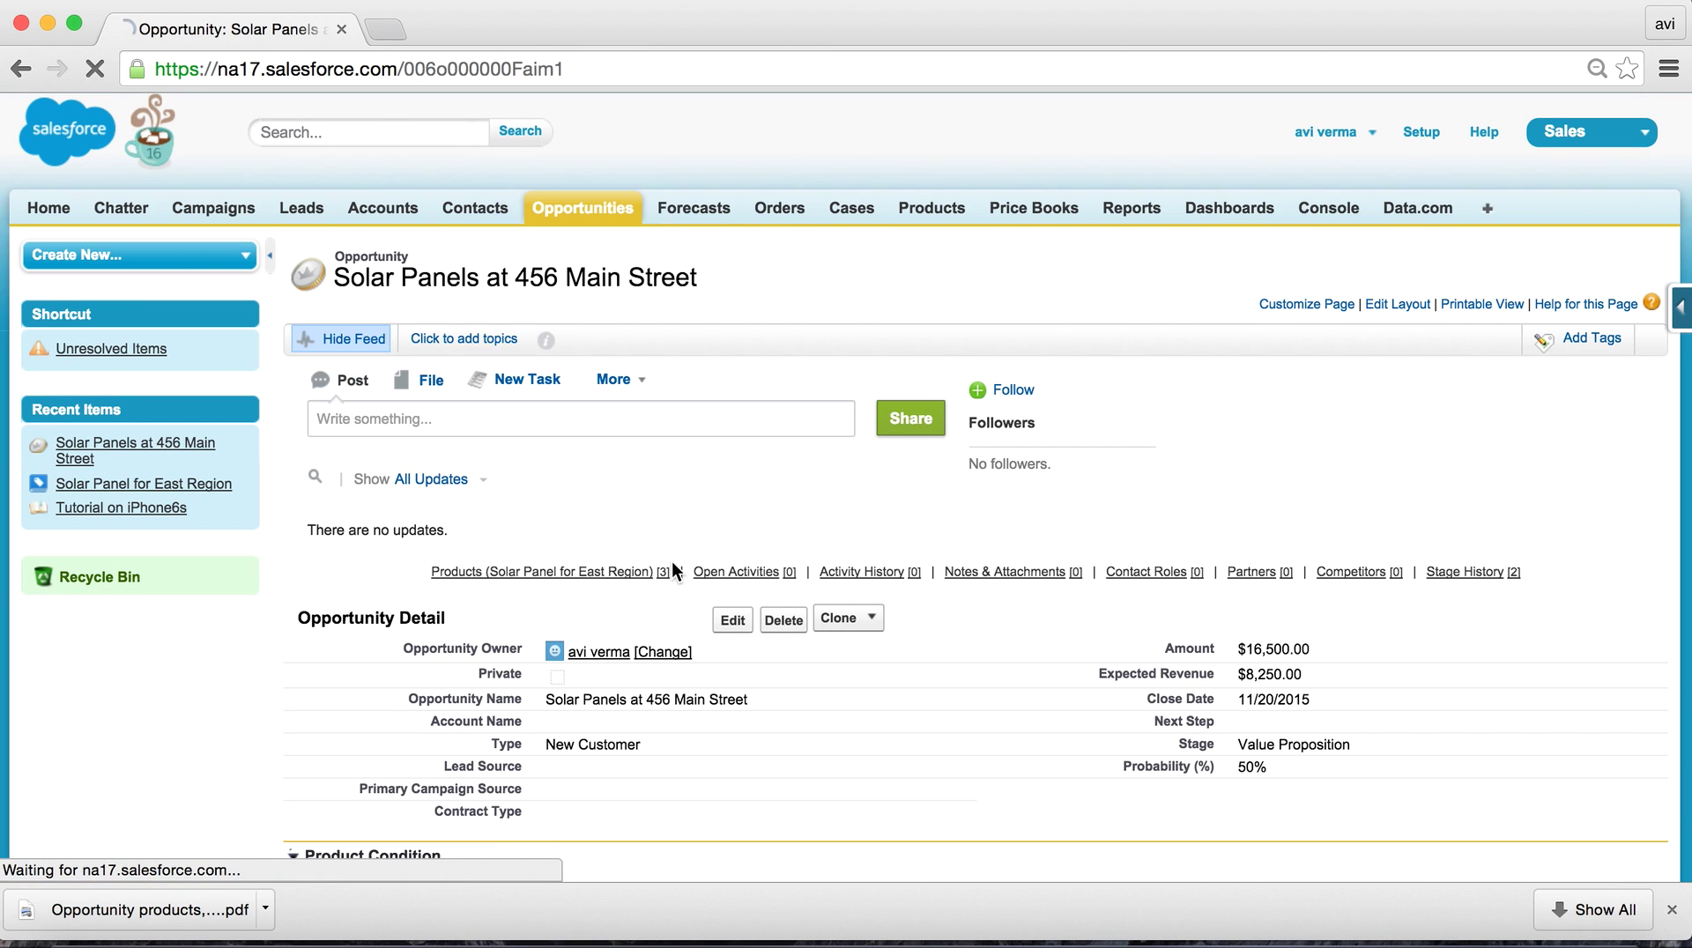
pyautogui.scroll(-3, 671, 562)
pyautogui.scroll(-4, 671, 568)
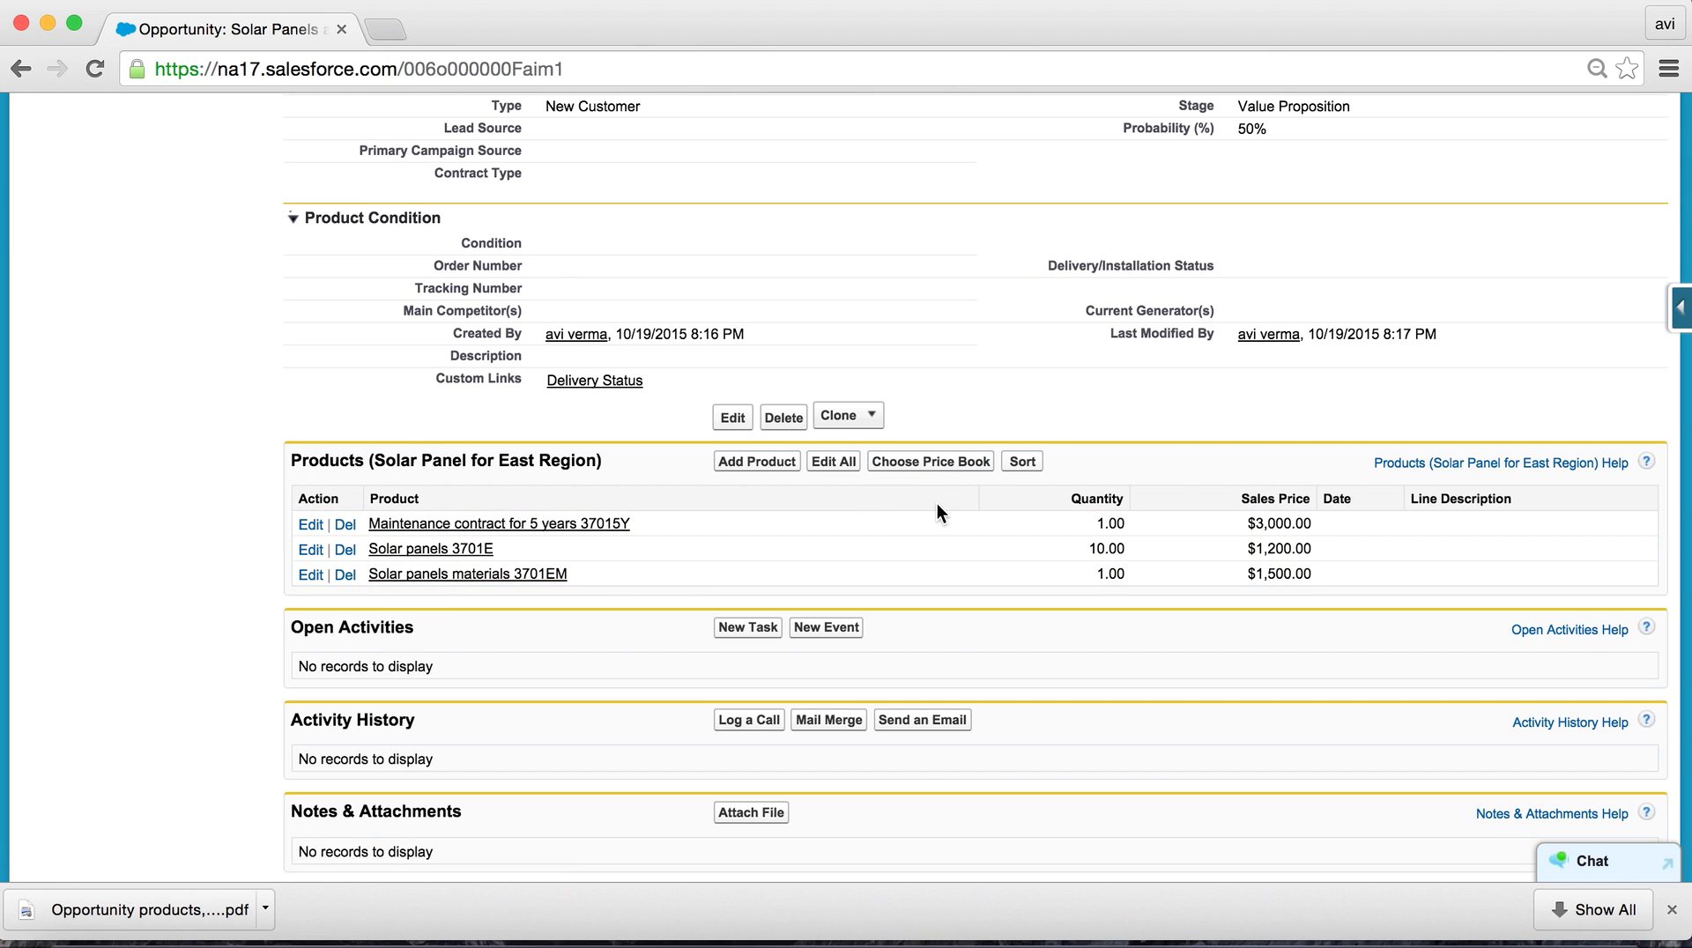
pyautogui.scroll(3, 938, 504)
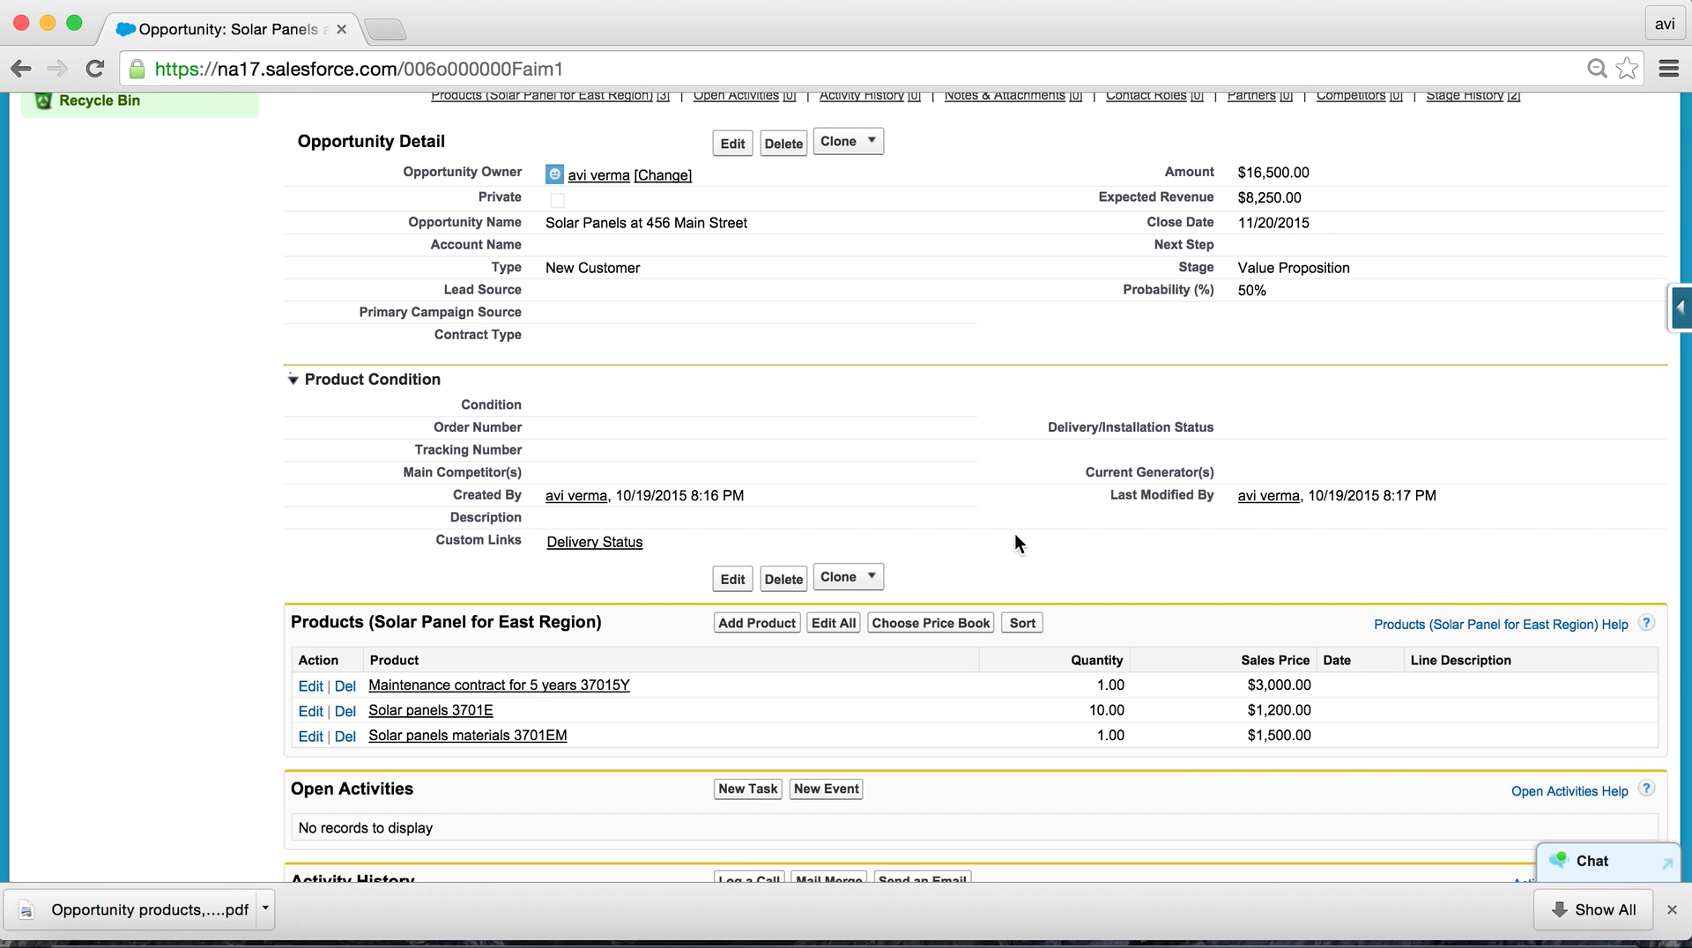
pyautogui.scroll(-2, 982, 638)
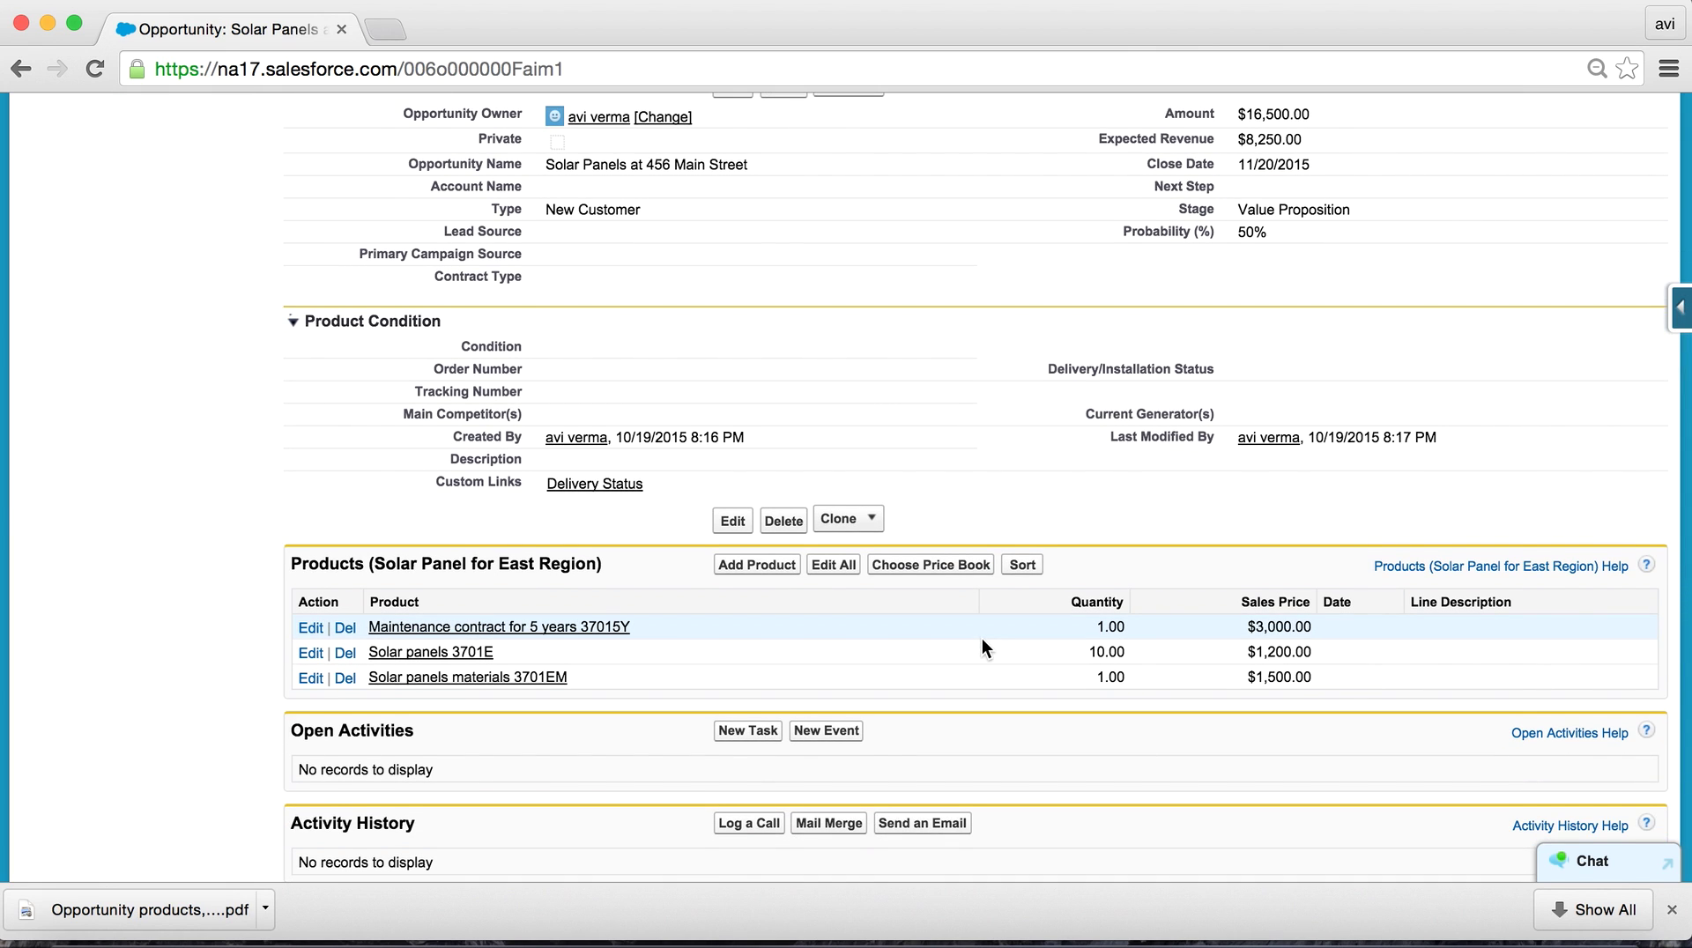
pyautogui.scroll(-2, 1017, 620)
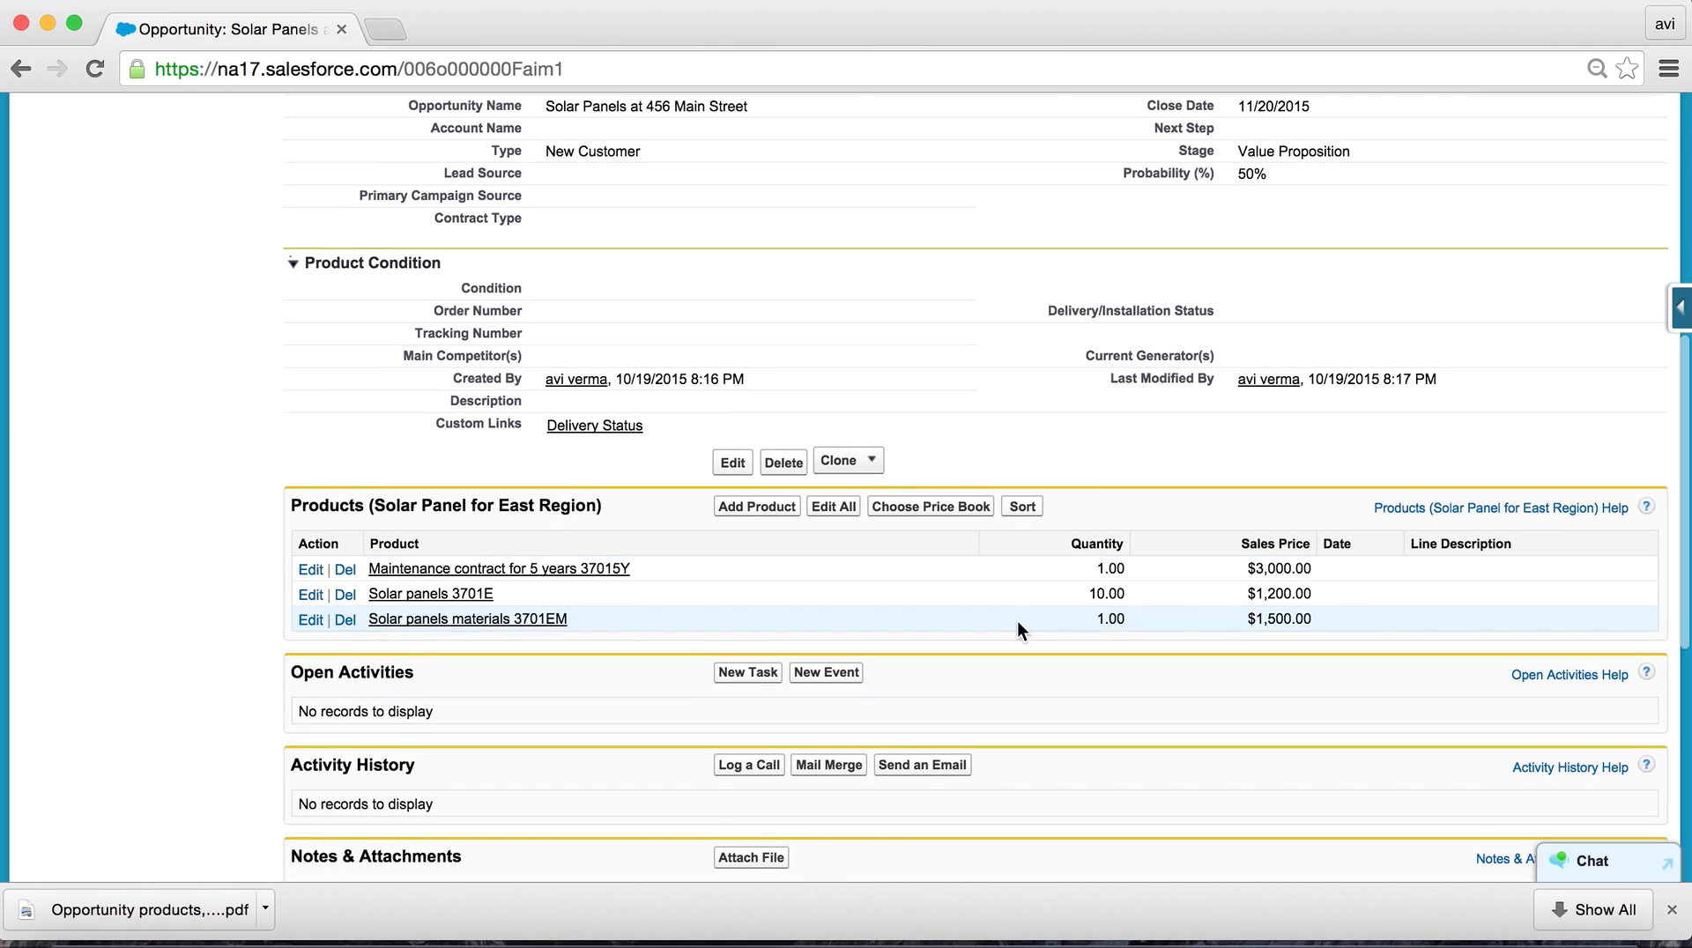
pyautogui.click(426, 602)
pyautogui.scroll(-1, 776, 639)
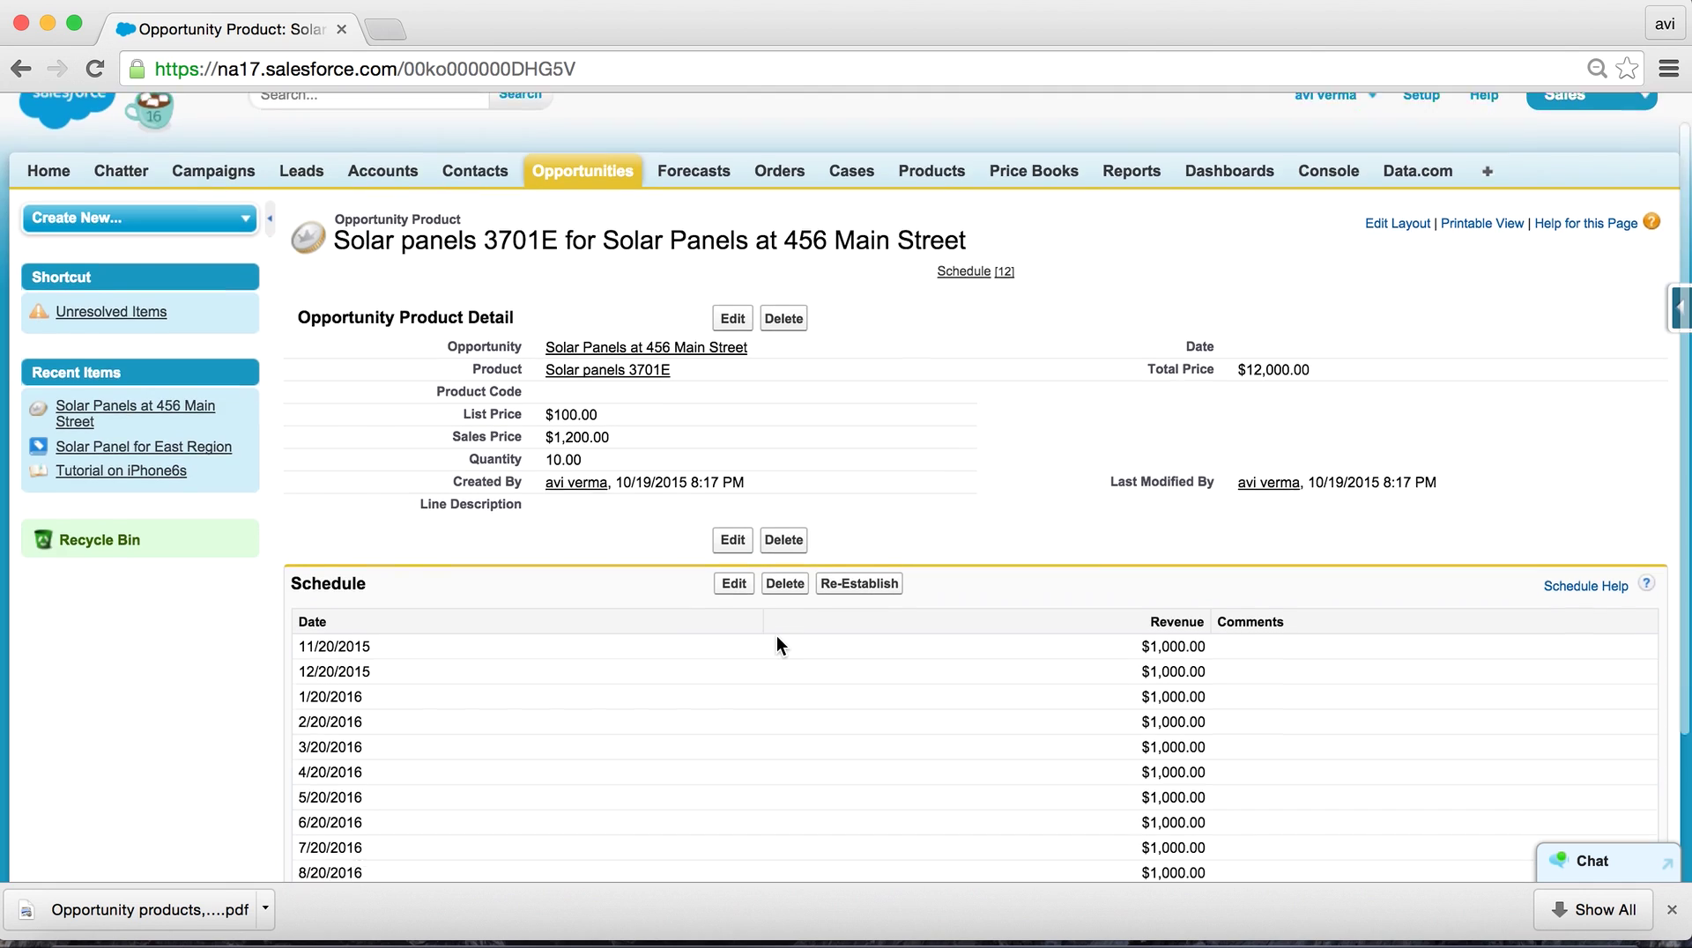
pyautogui.scroll(-2, 775, 636)
pyautogui.scroll(1, 700, 558)
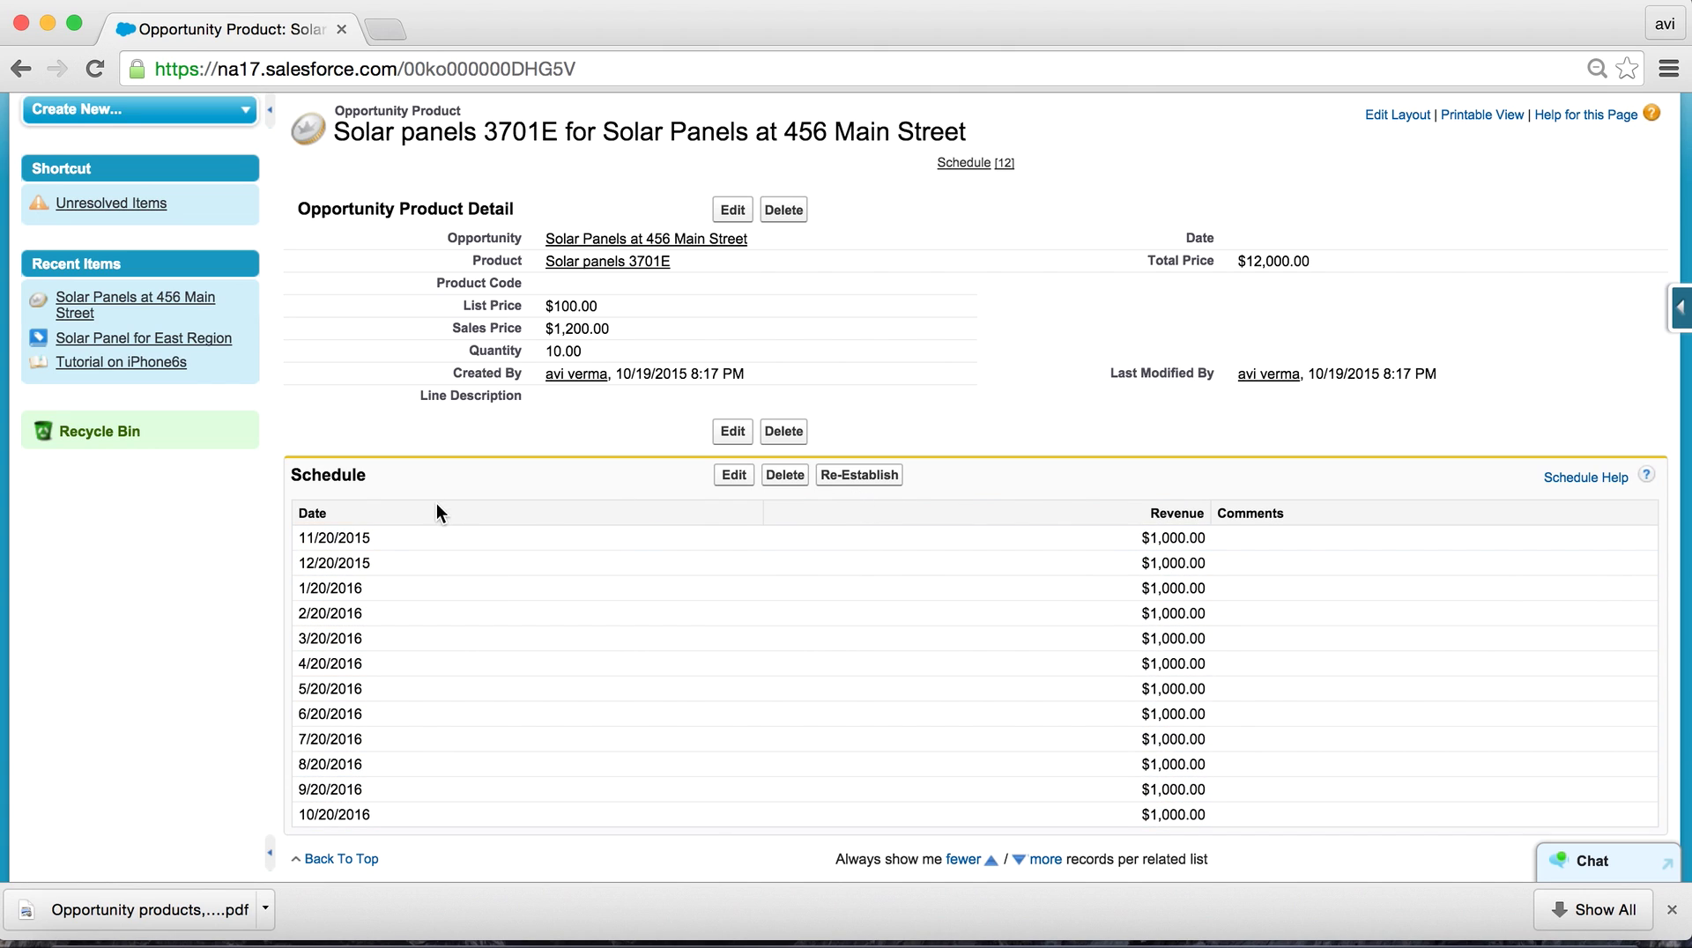
pyautogui.click(19, 71)
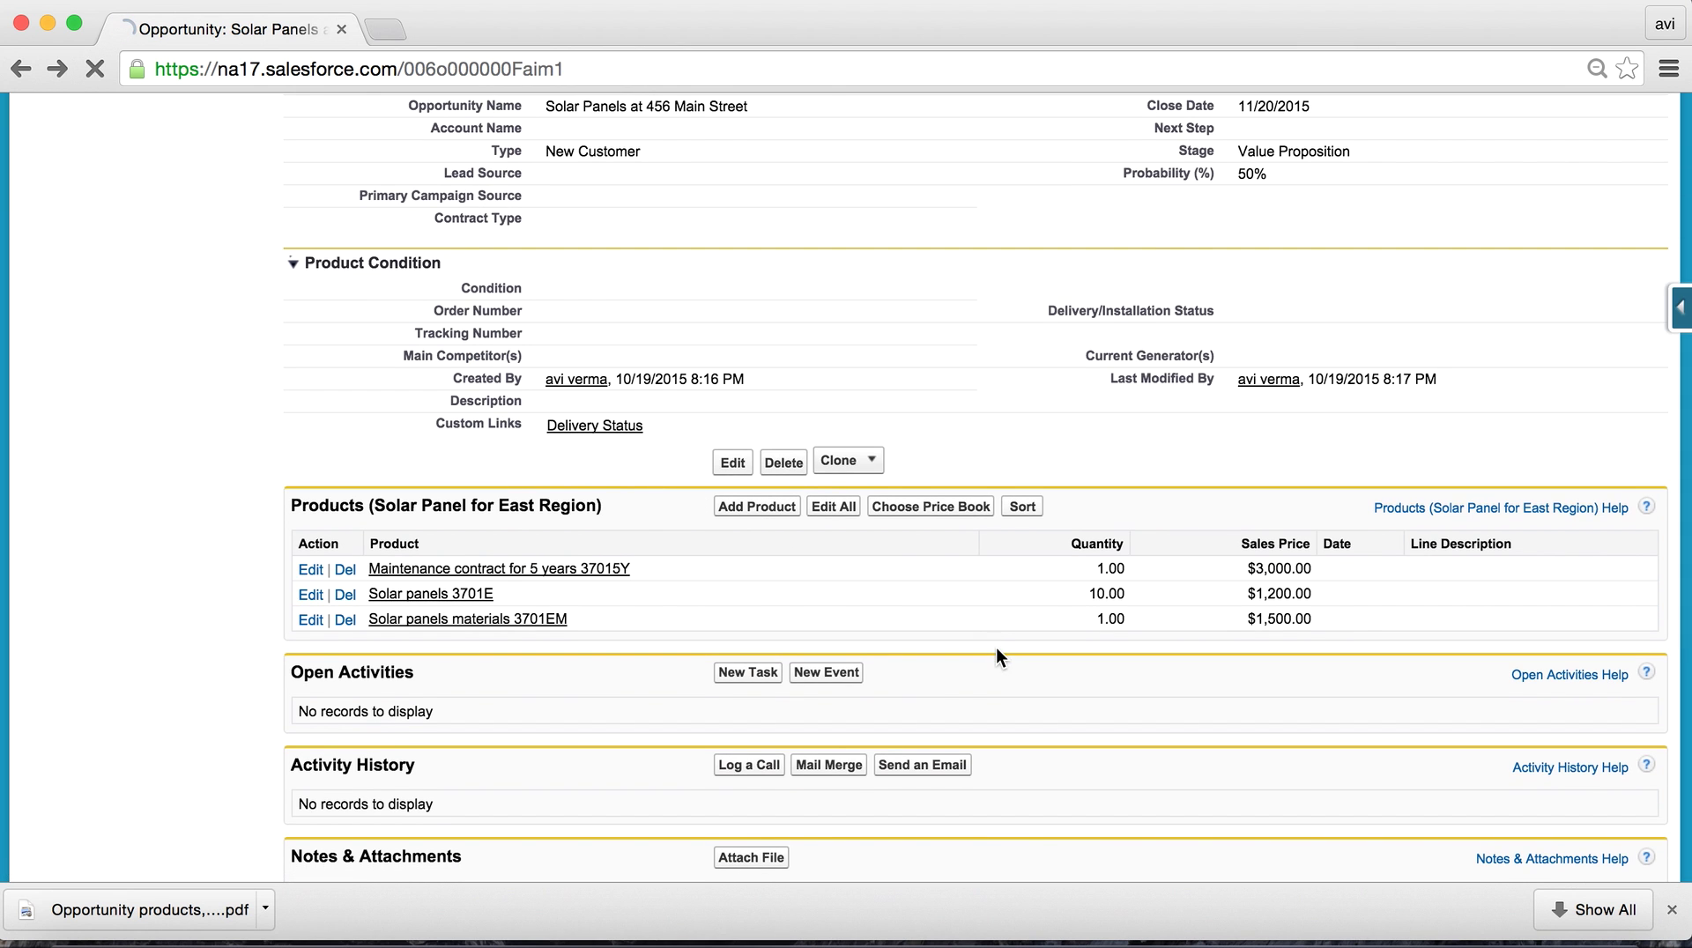
pyautogui.scroll(-3, 995, 647)
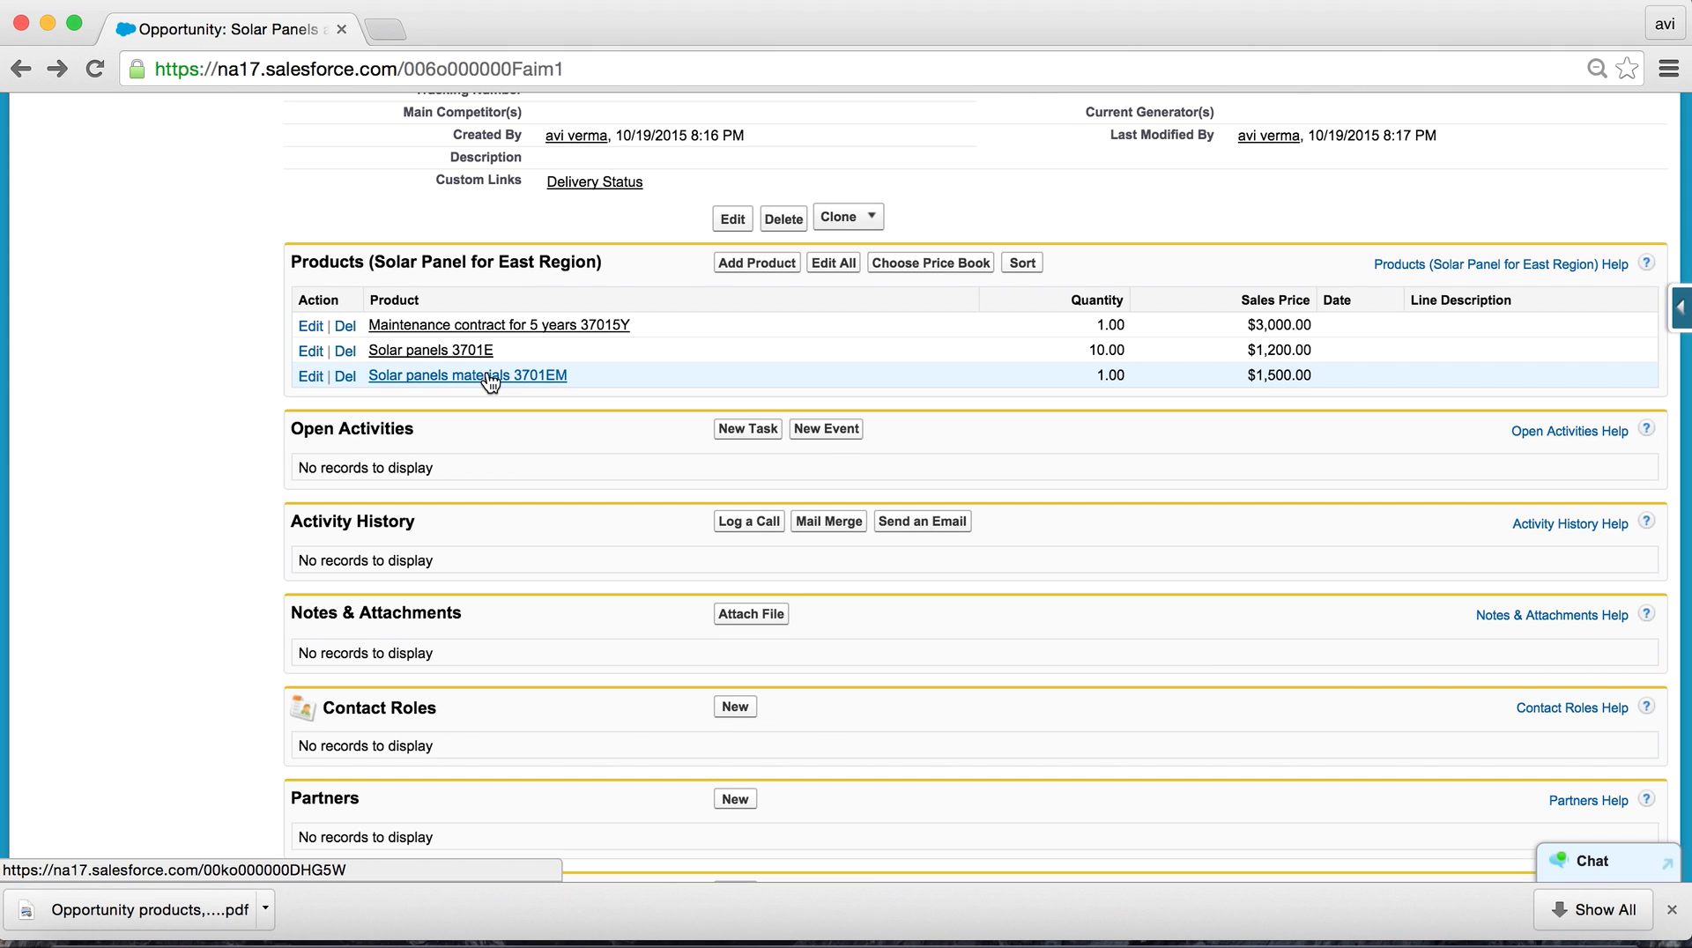
pyautogui.click(488, 376)
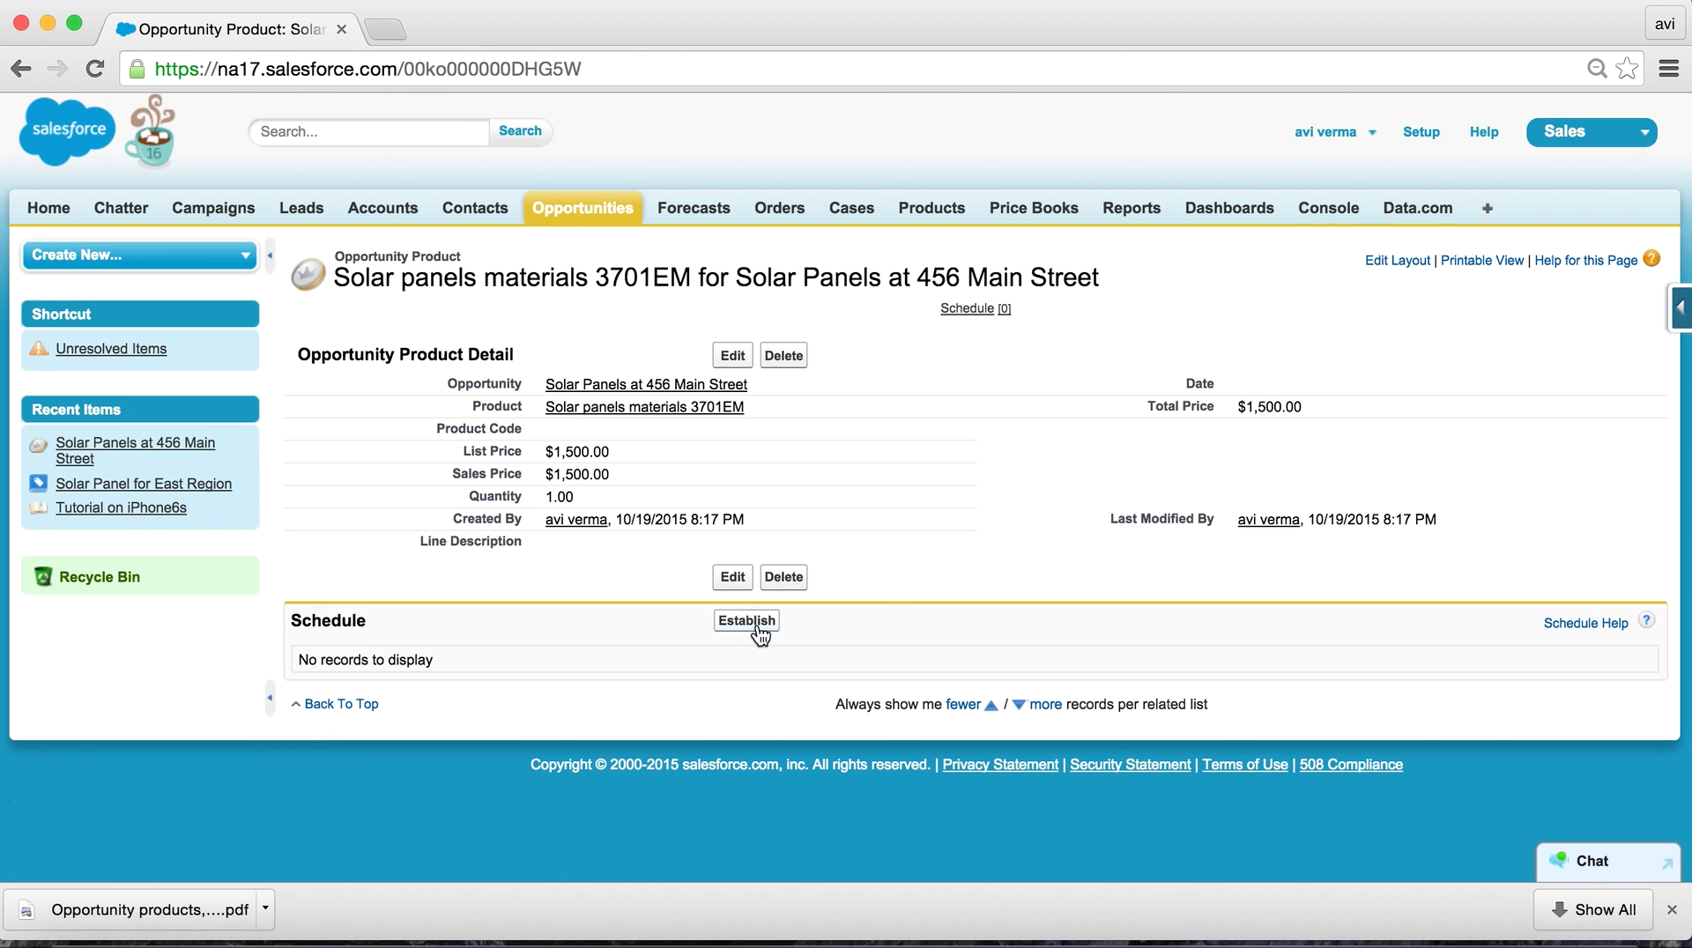
pyautogui.press('super+Tab')
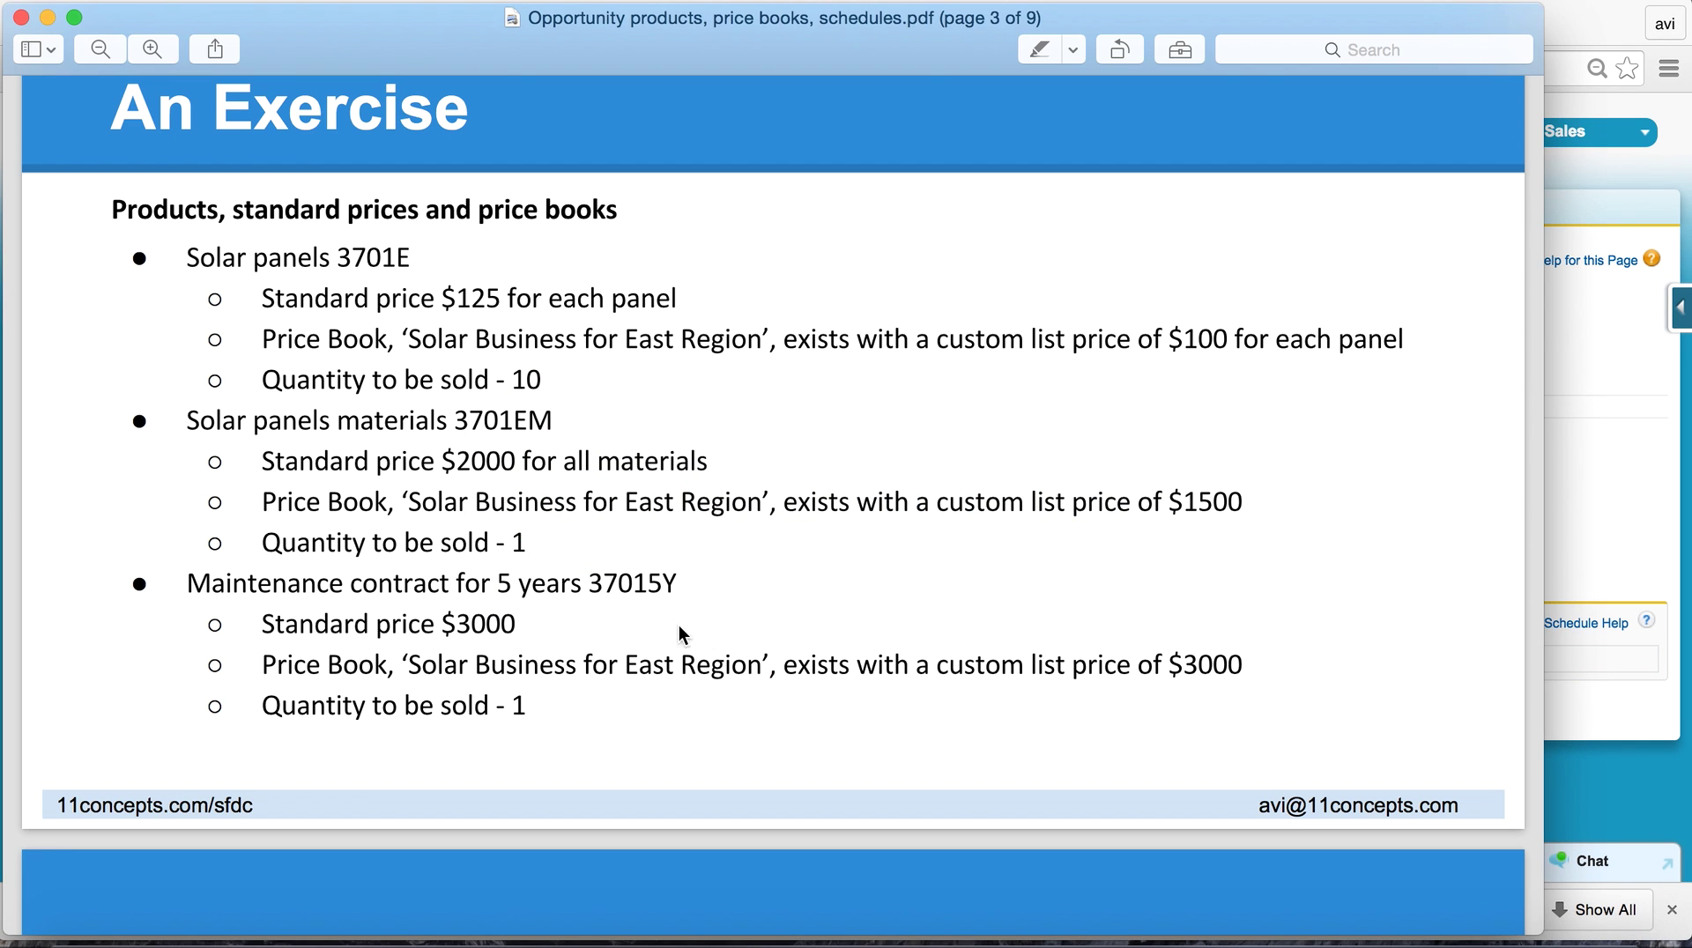
pyautogui.scroll(-1, 669, 583)
pyautogui.scroll(10, 669, 582)
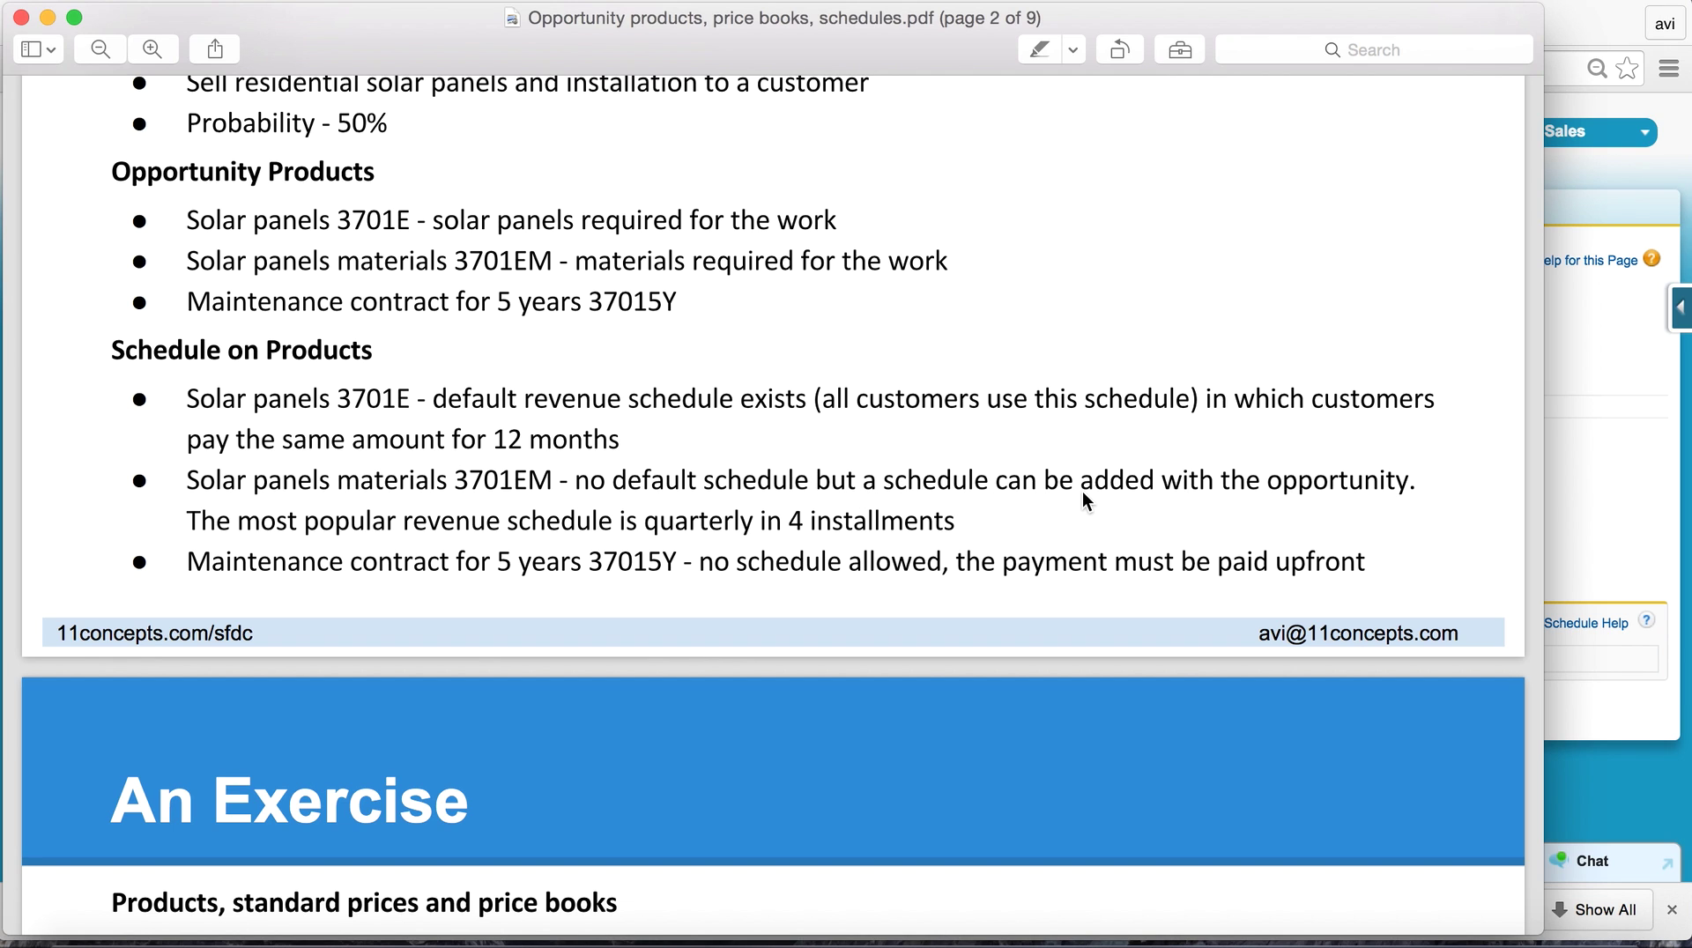
pyautogui.press('super+Tab')
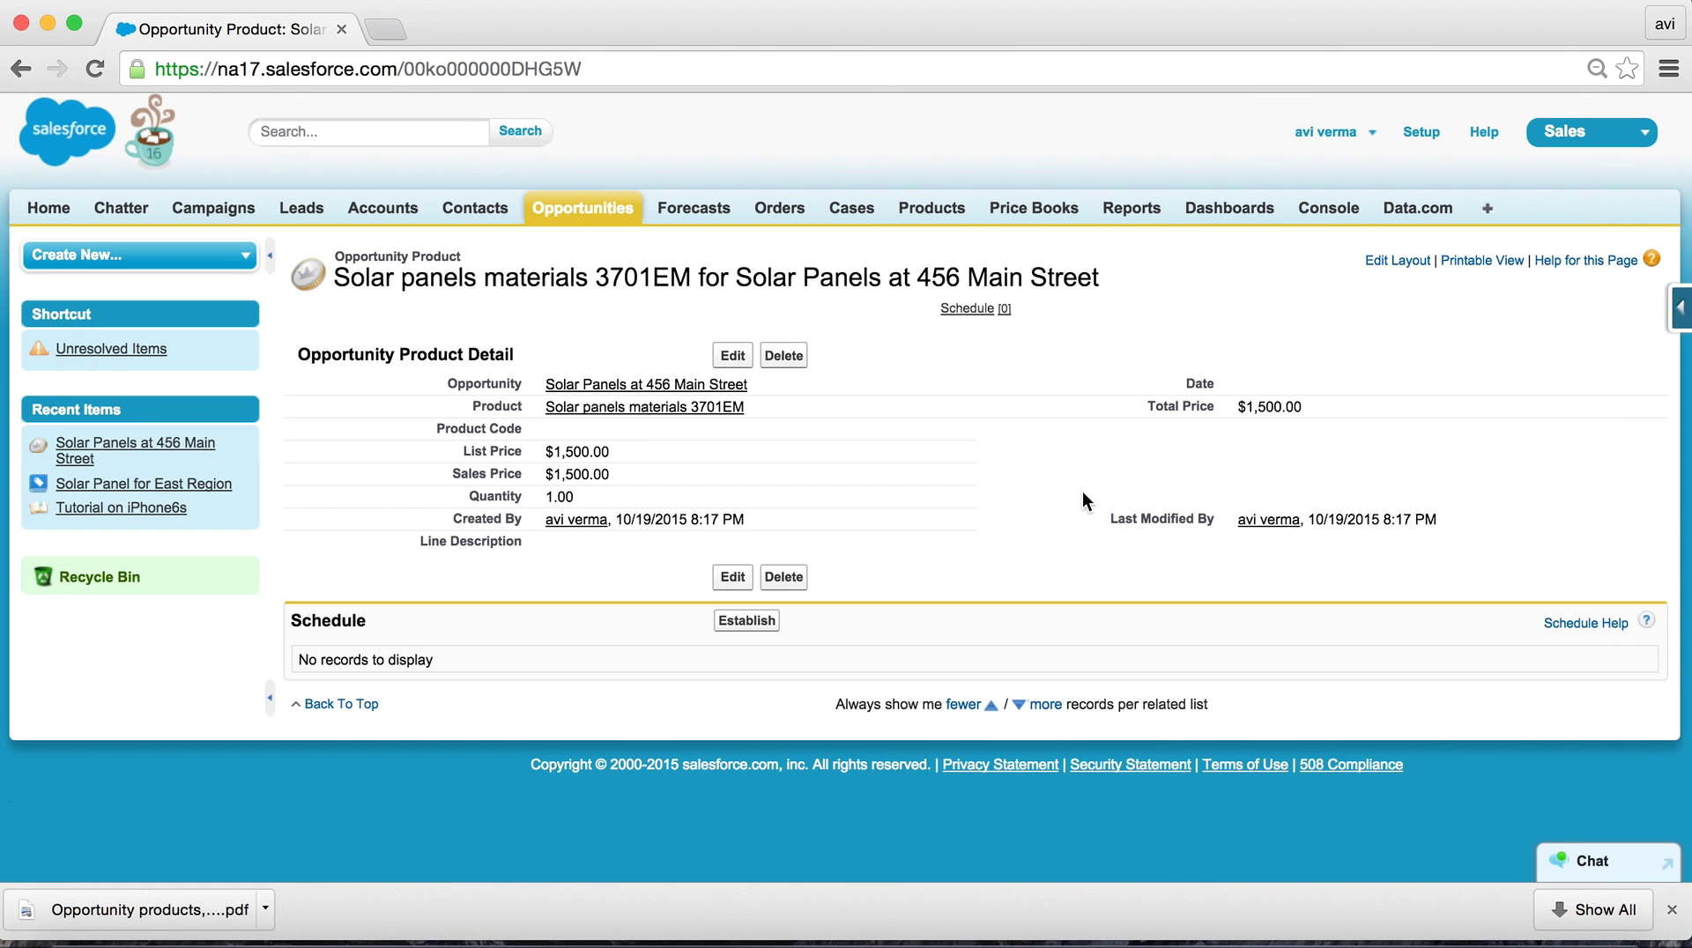
# Step: Establish a revenue schedule for Solar panels materials 3701EM starting 11/20/2015
pyautogui.click(746, 620)
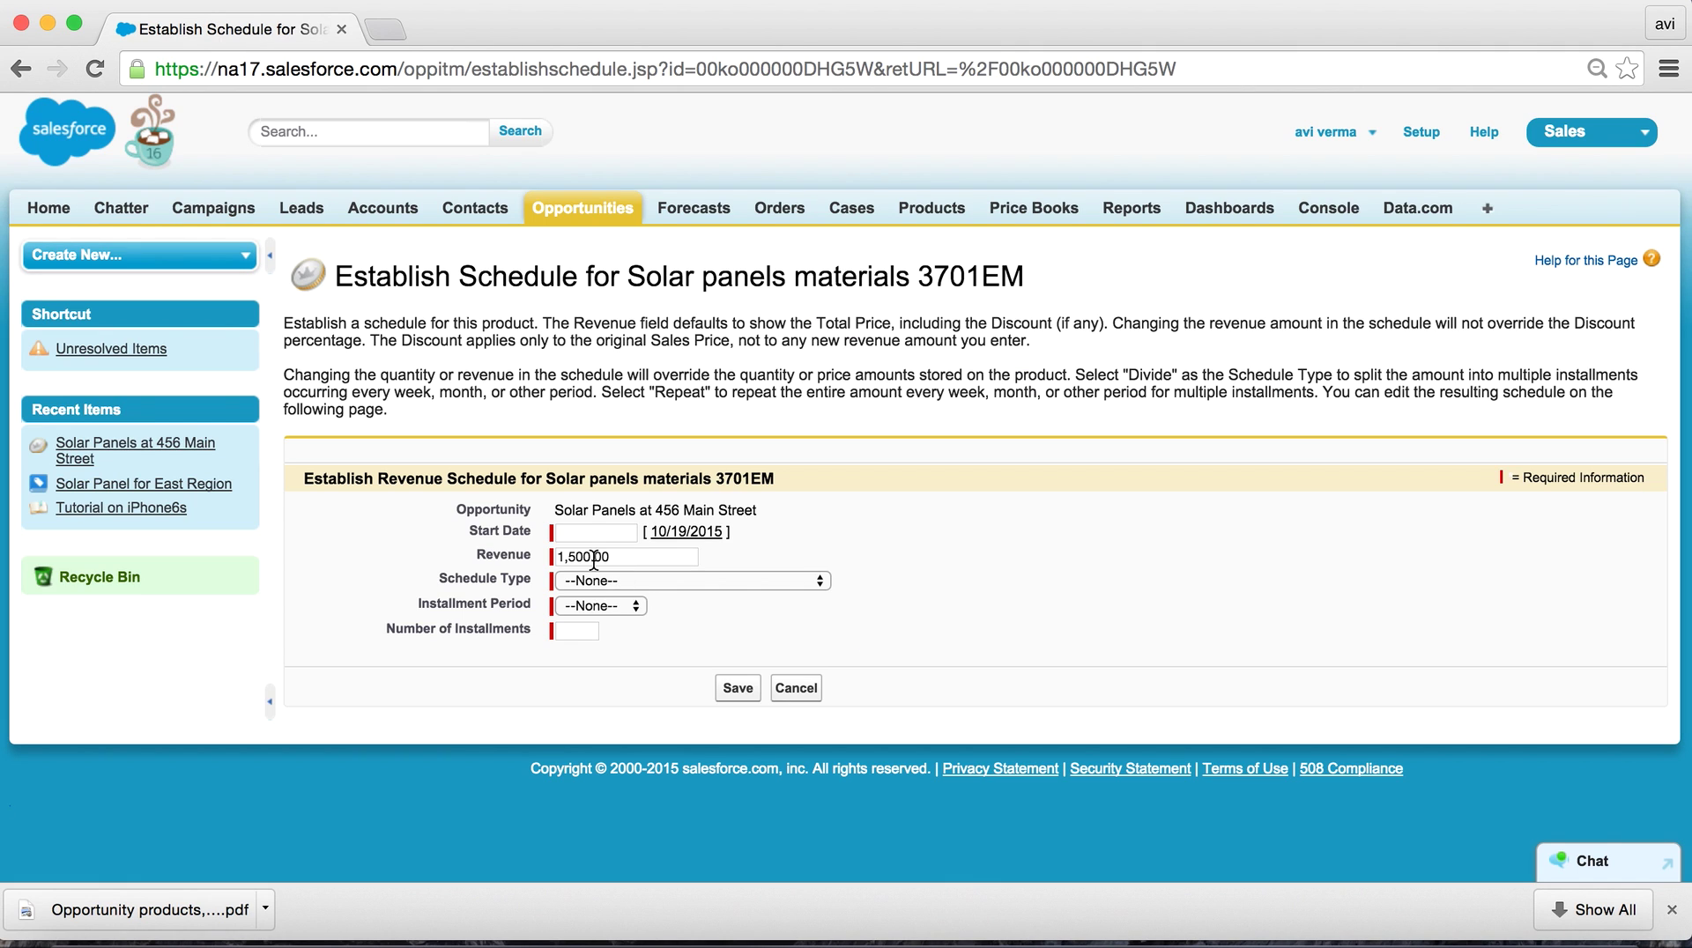
pyautogui.click(592, 532)
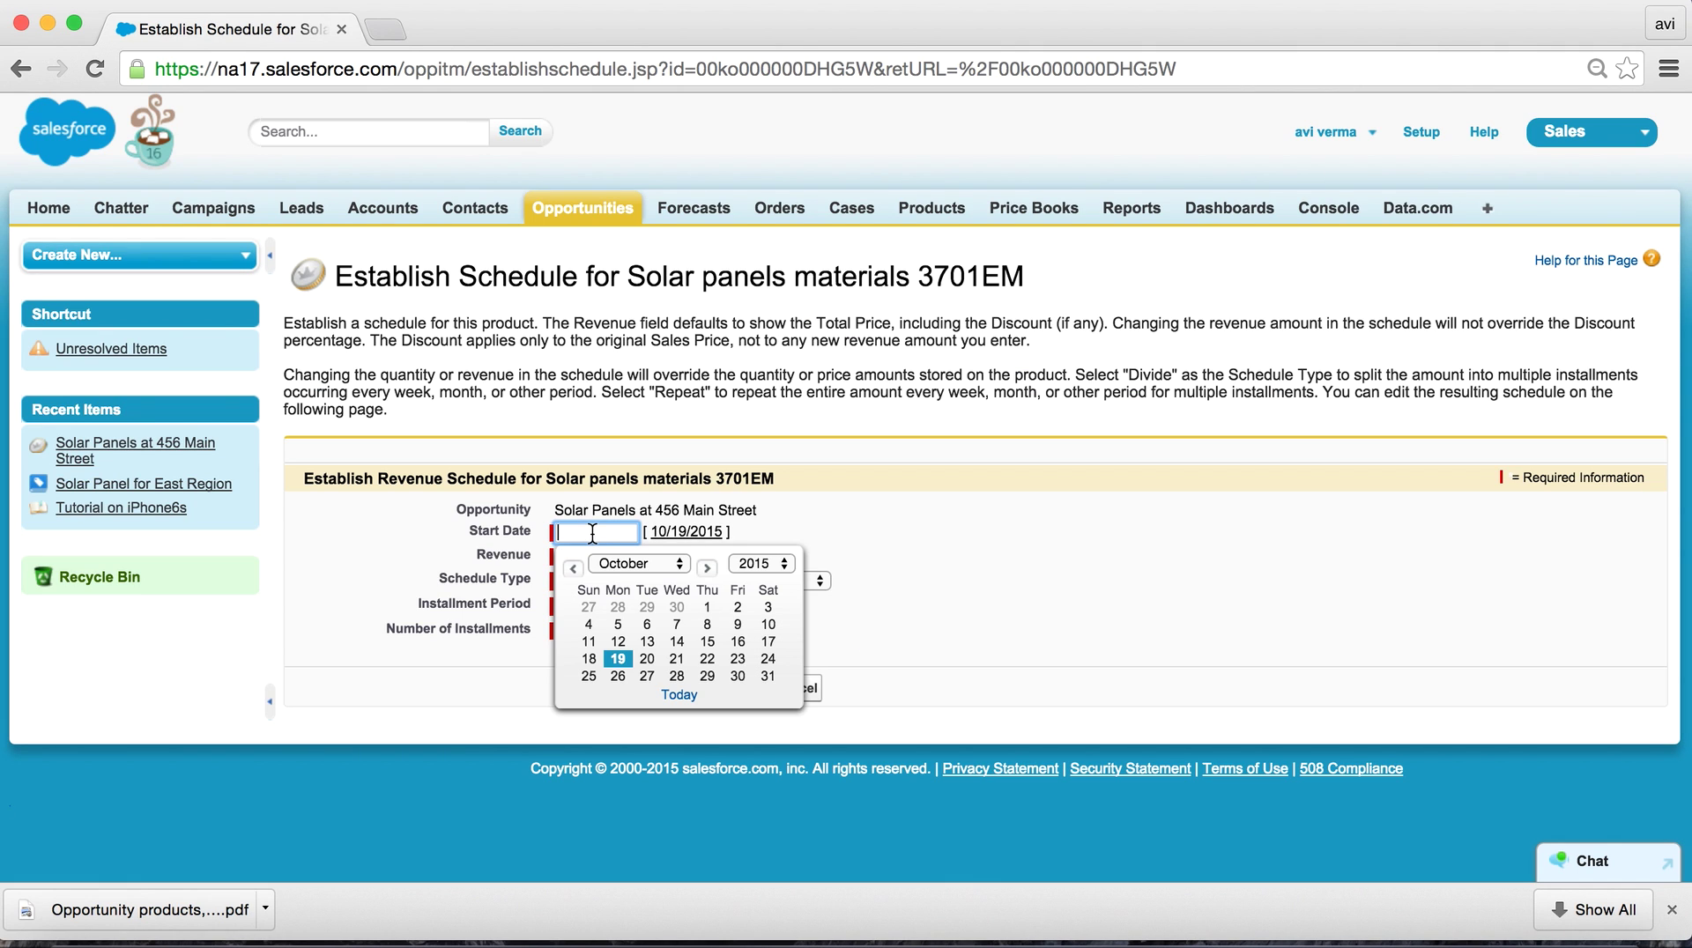
pyautogui.click(707, 567)
pyautogui.click(738, 642)
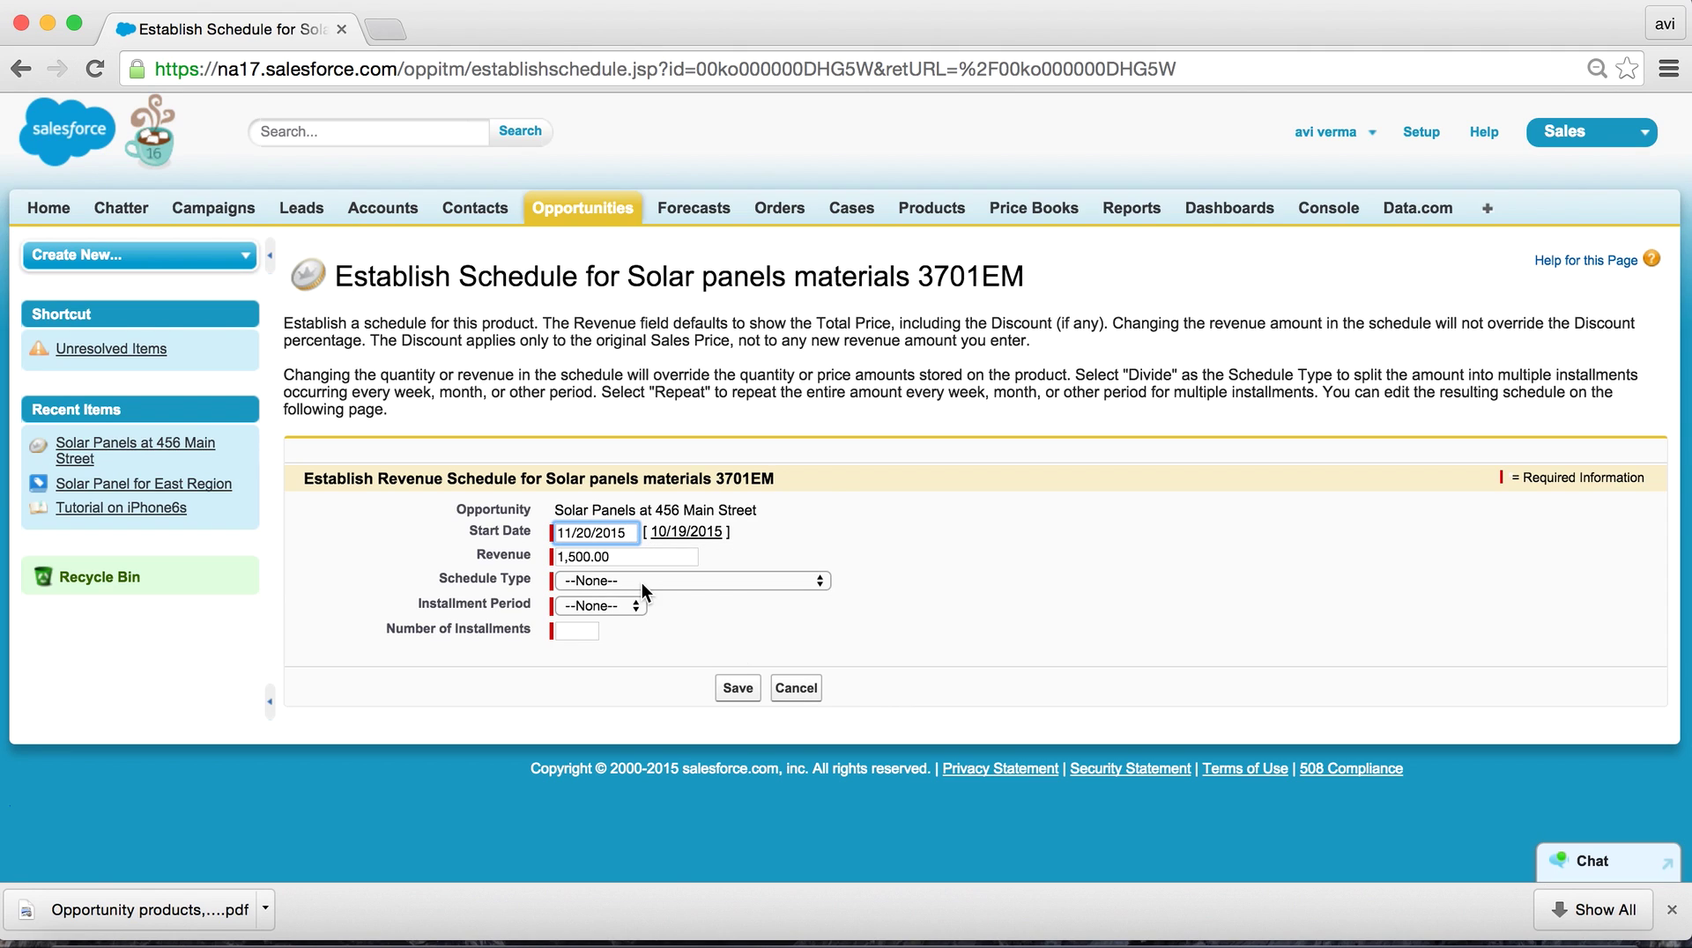
pyautogui.click(652, 557)
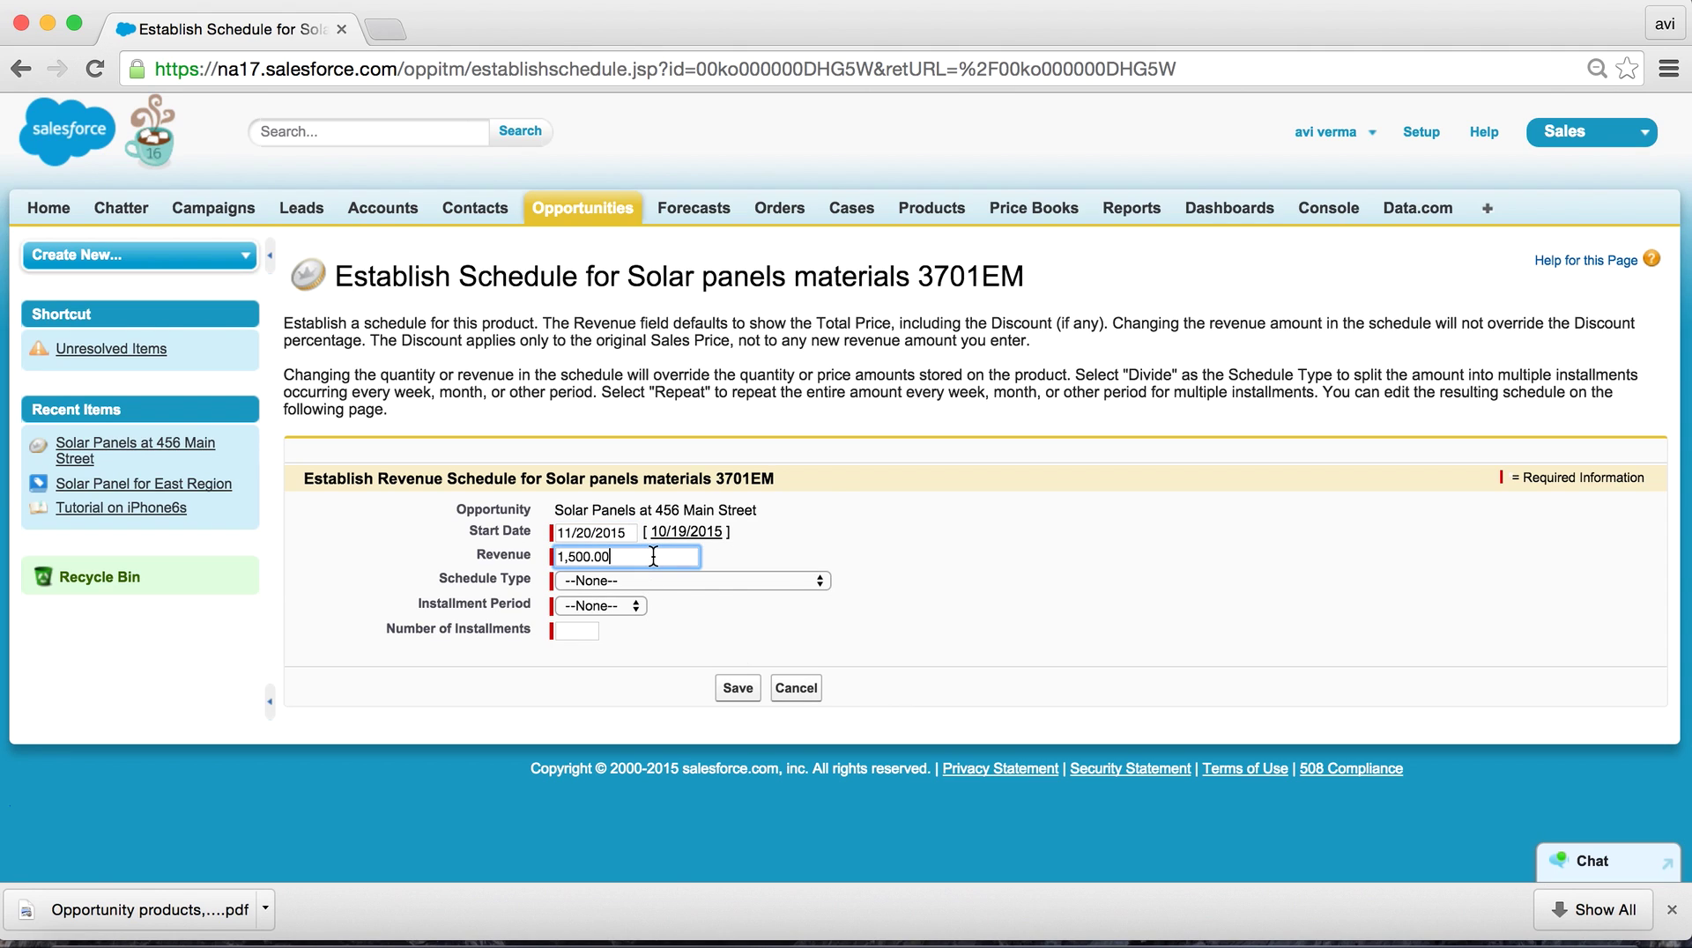
# Step: Divide the revenue into 4 quarterly installments of $375.00 and save the schedule
pyautogui.click(797, 583)
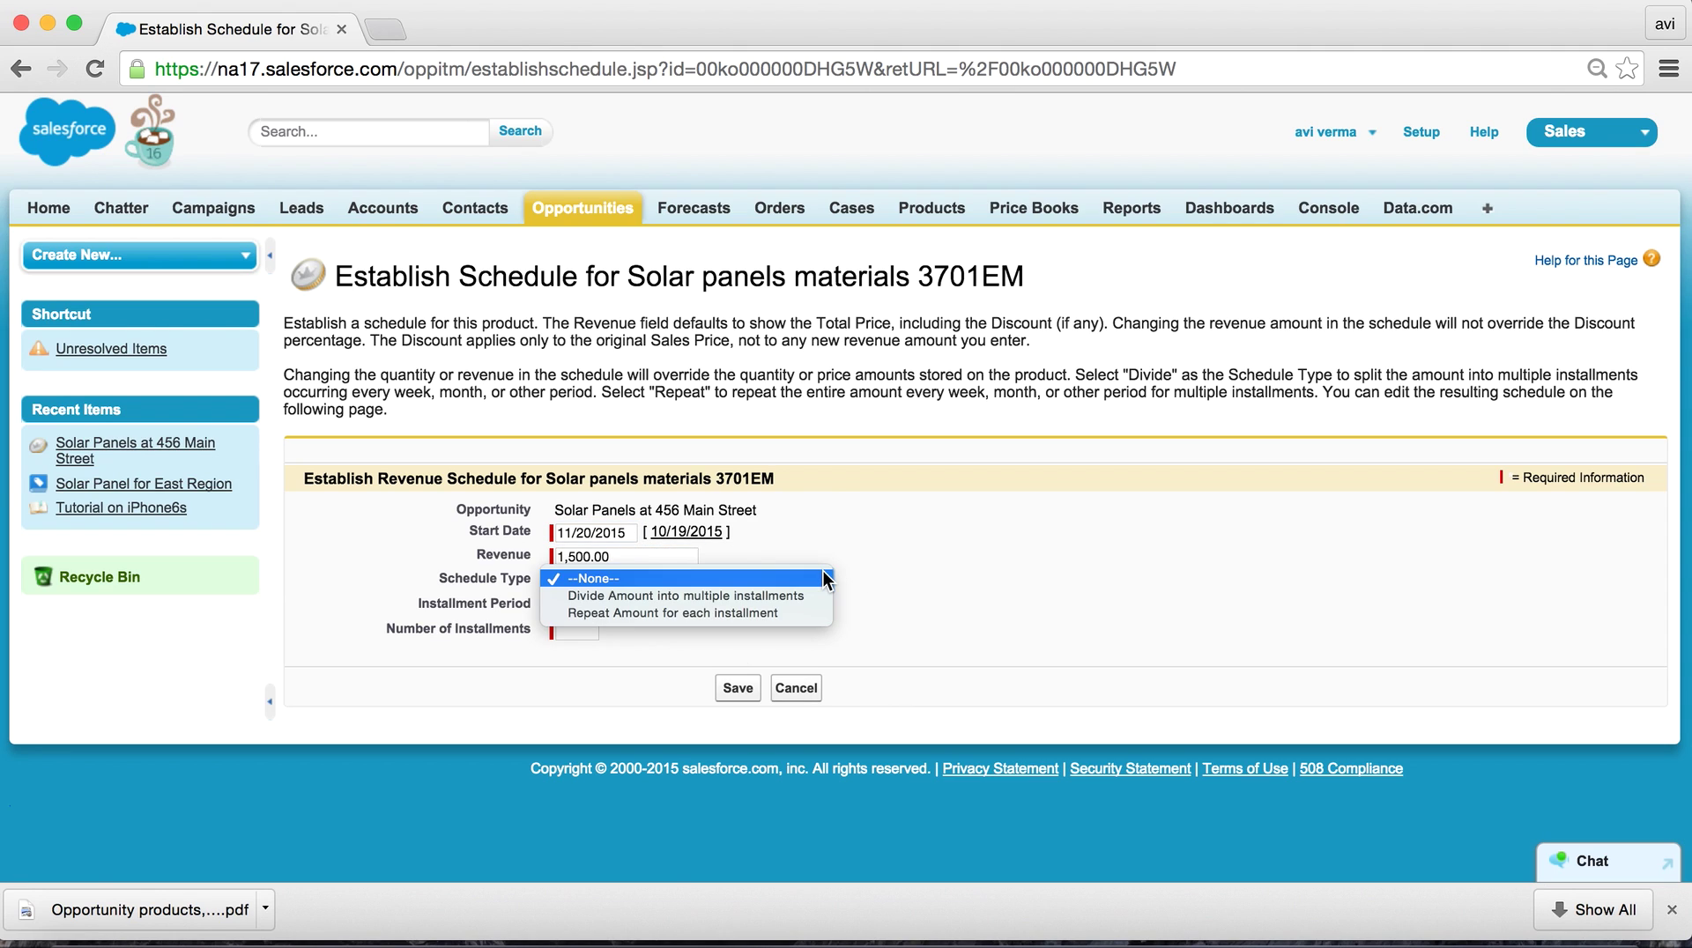
pyautogui.click(768, 597)
pyautogui.click(636, 607)
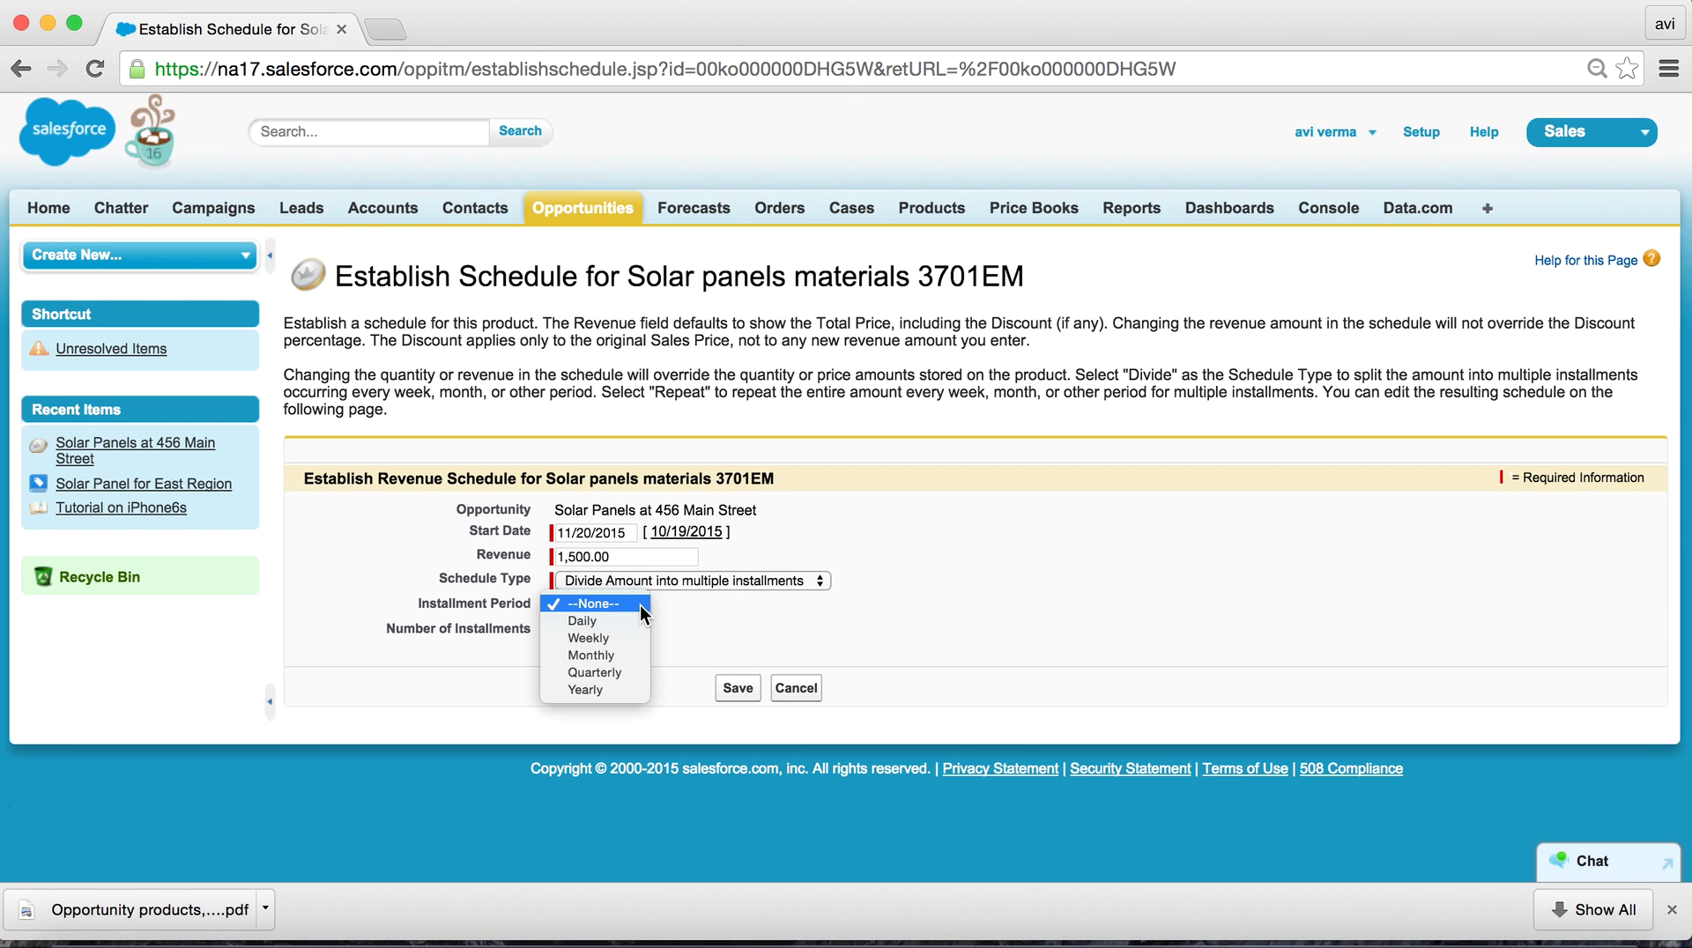
pyautogui.click(605, 674)
pyautogui.click(589, 631)
pyautogui.write('4')
pyautogui.click(677, 645)
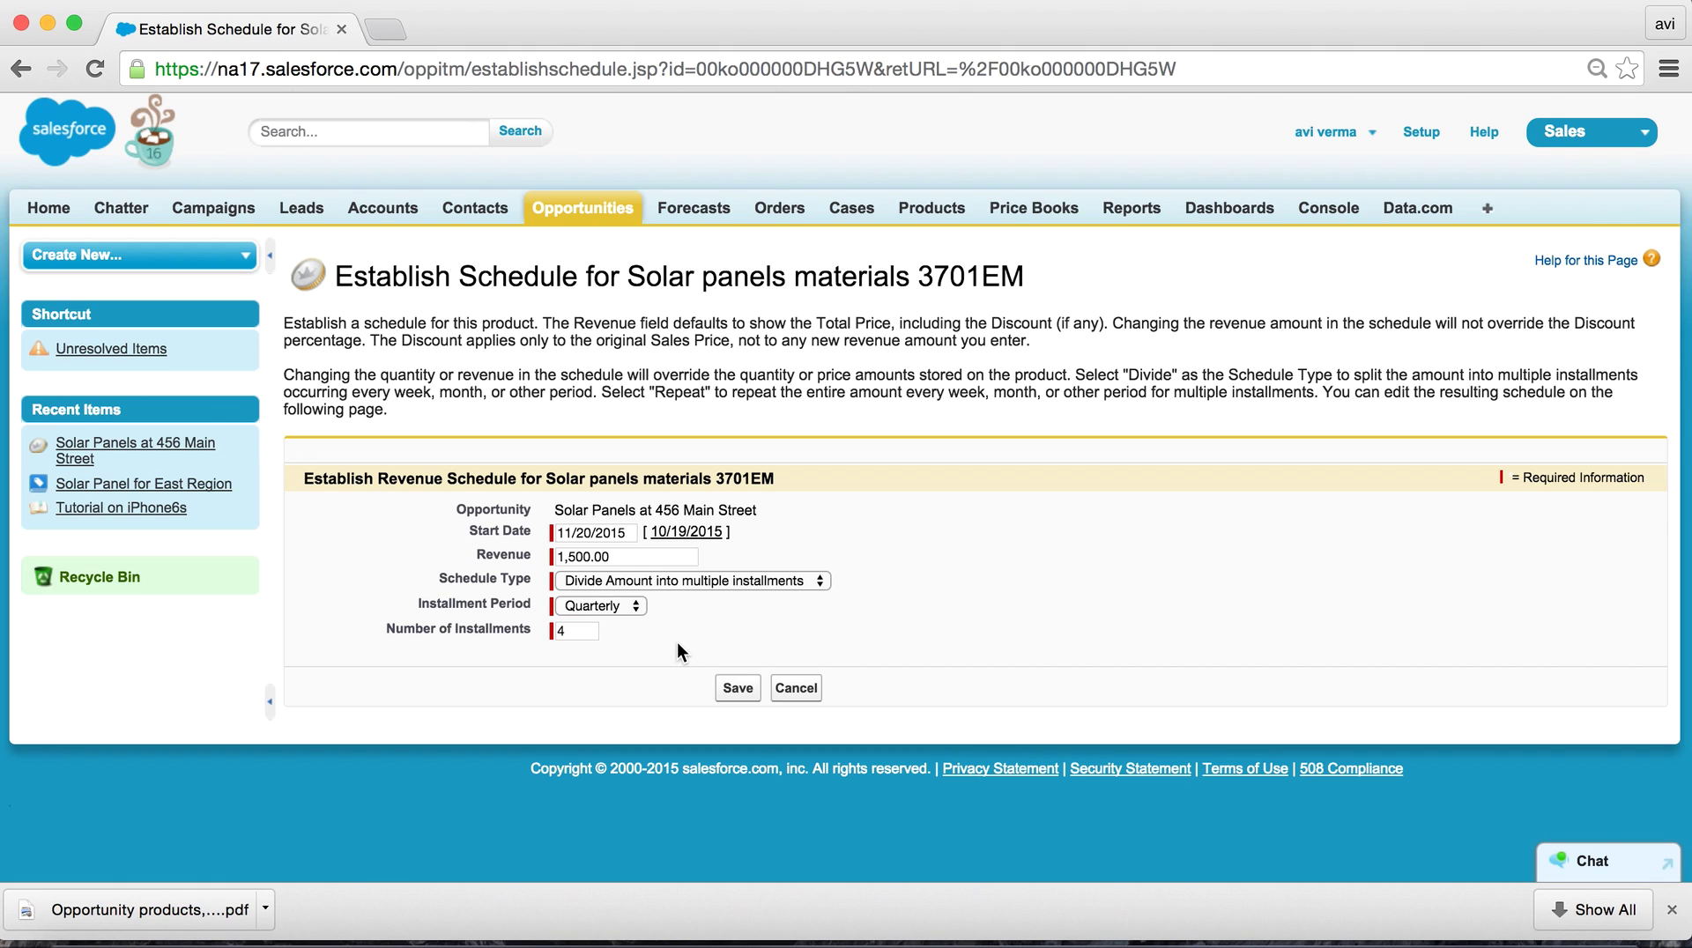
pyautogui.click(737, 688)
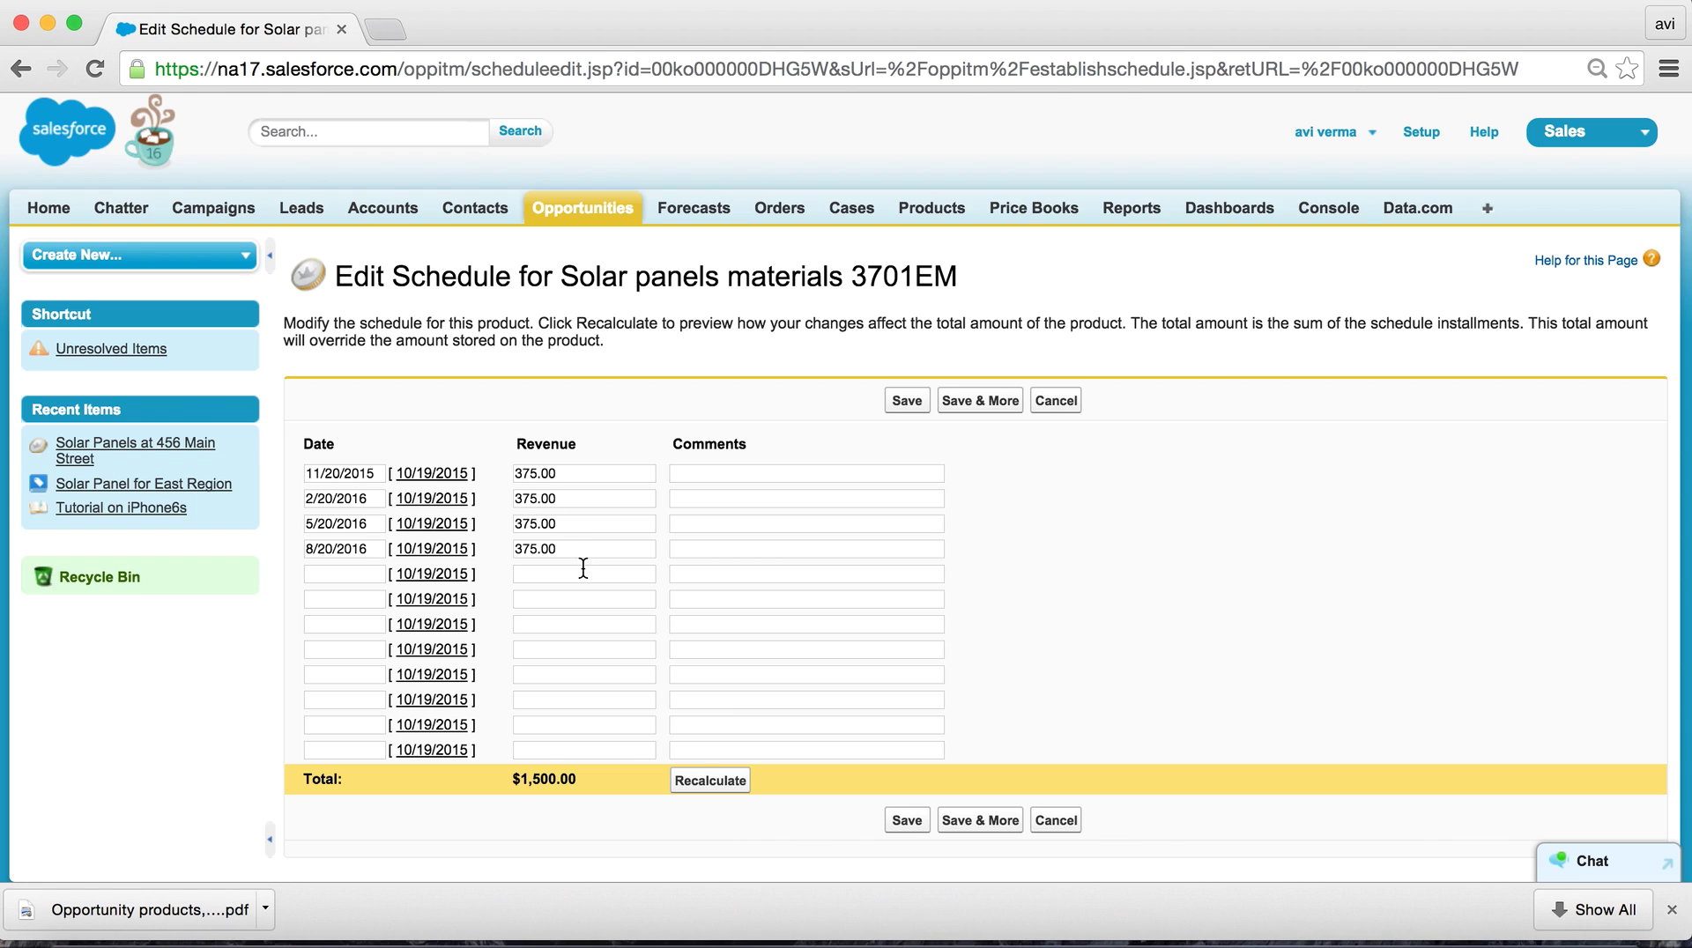
pyautogui.click(907, 819)
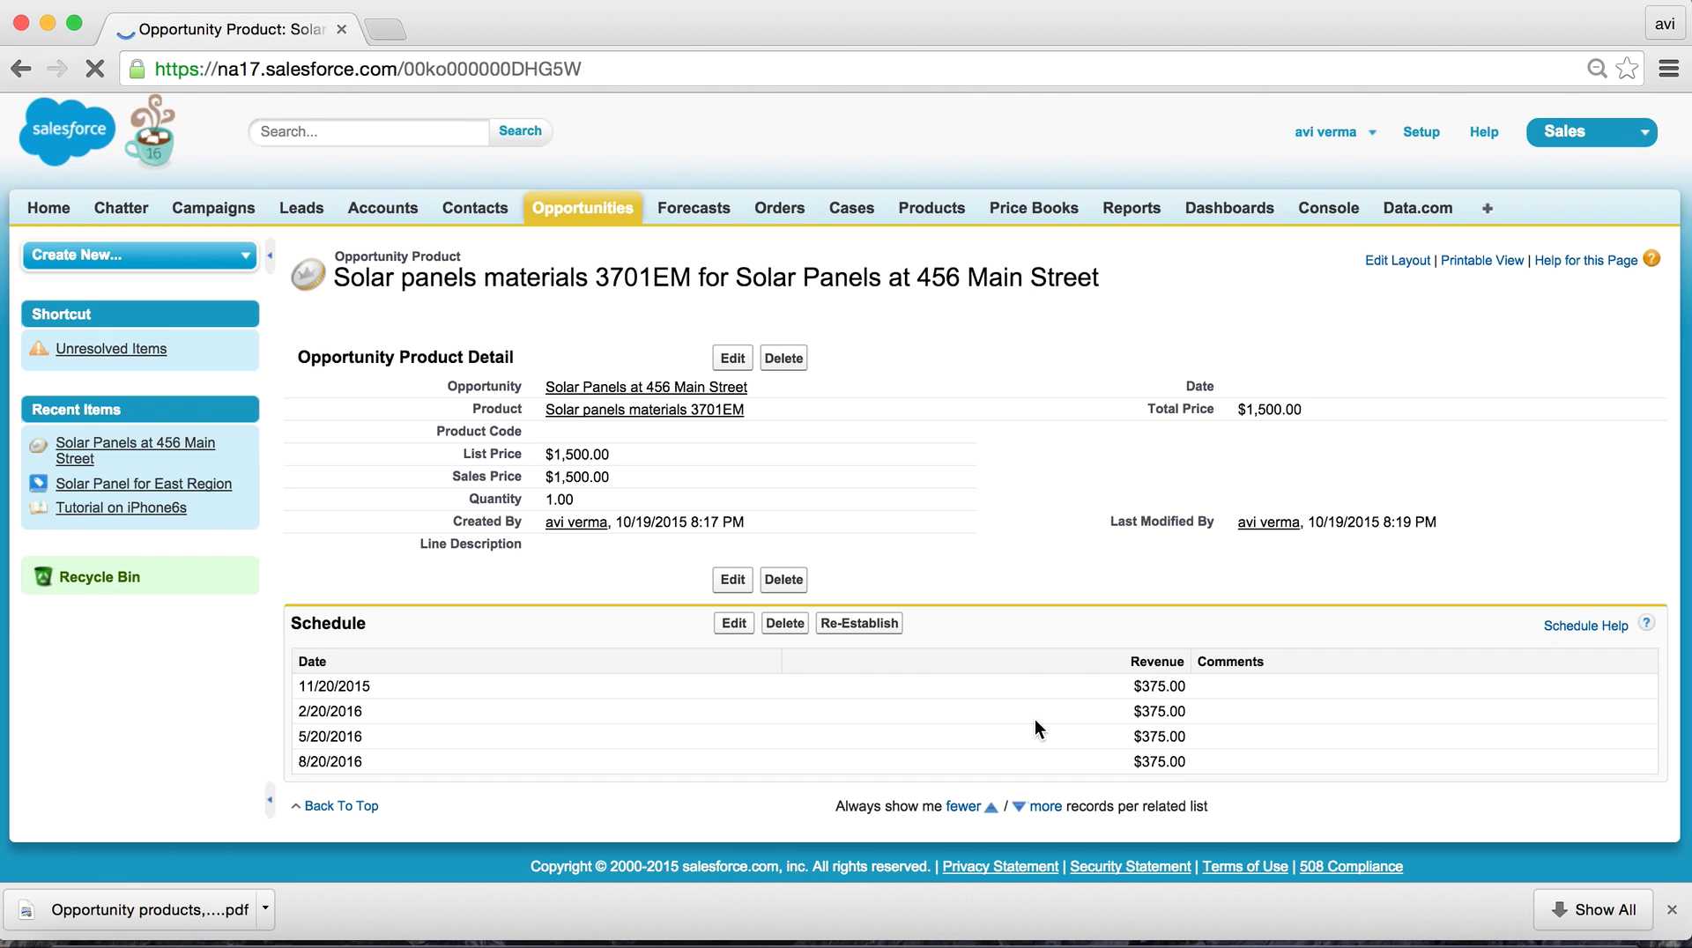
pyautogui.scroll(-1, 1121, 716)
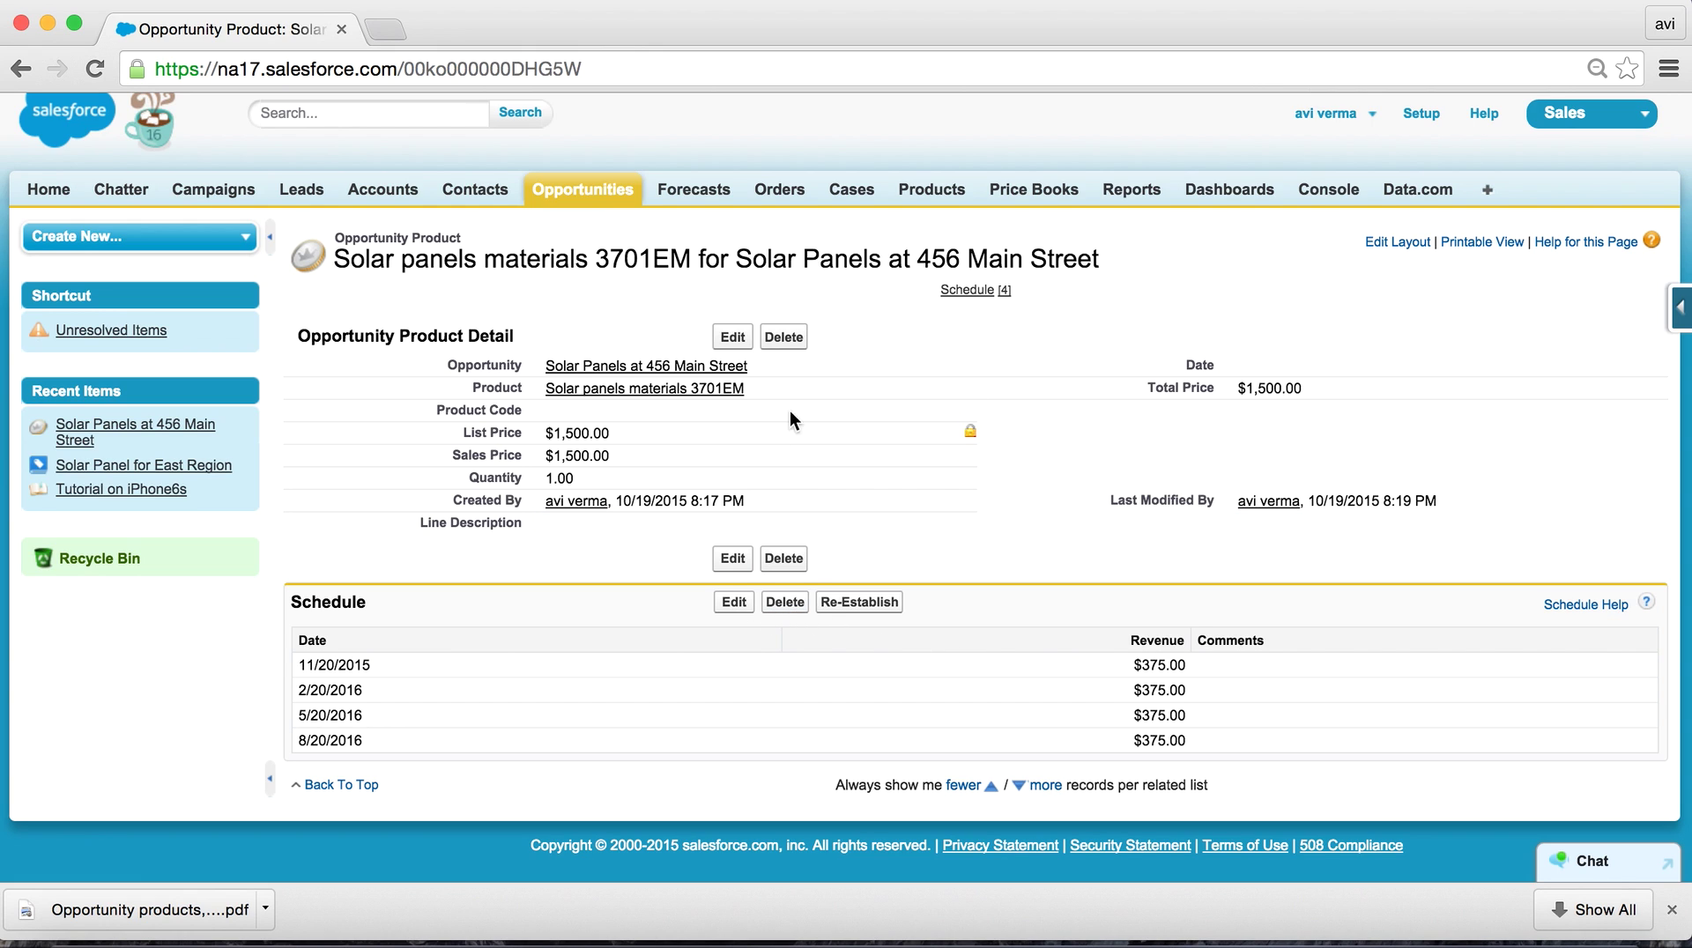
# Step: Check the Maintenance contract for 5 years 37015Y line item against the exercise PDF and leave it unscheduled
pyautogui.click(599, 199)
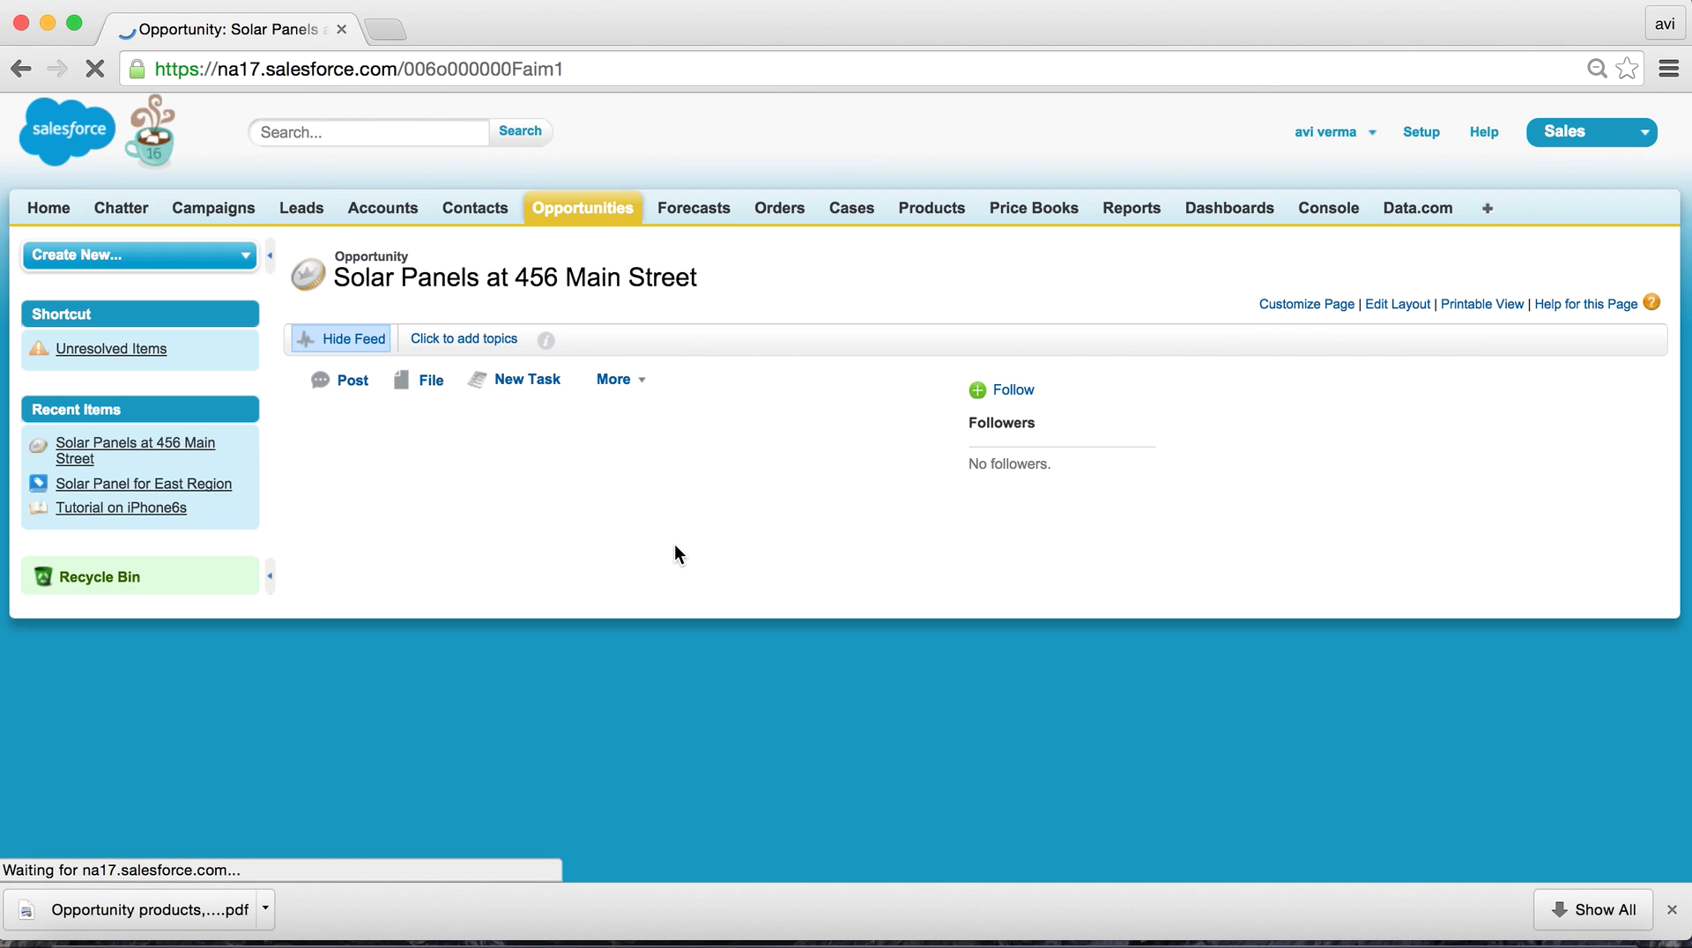
pyautogui.scroll(-15, 674, 547)
pyautogui.scroll(-2, 674, 543)
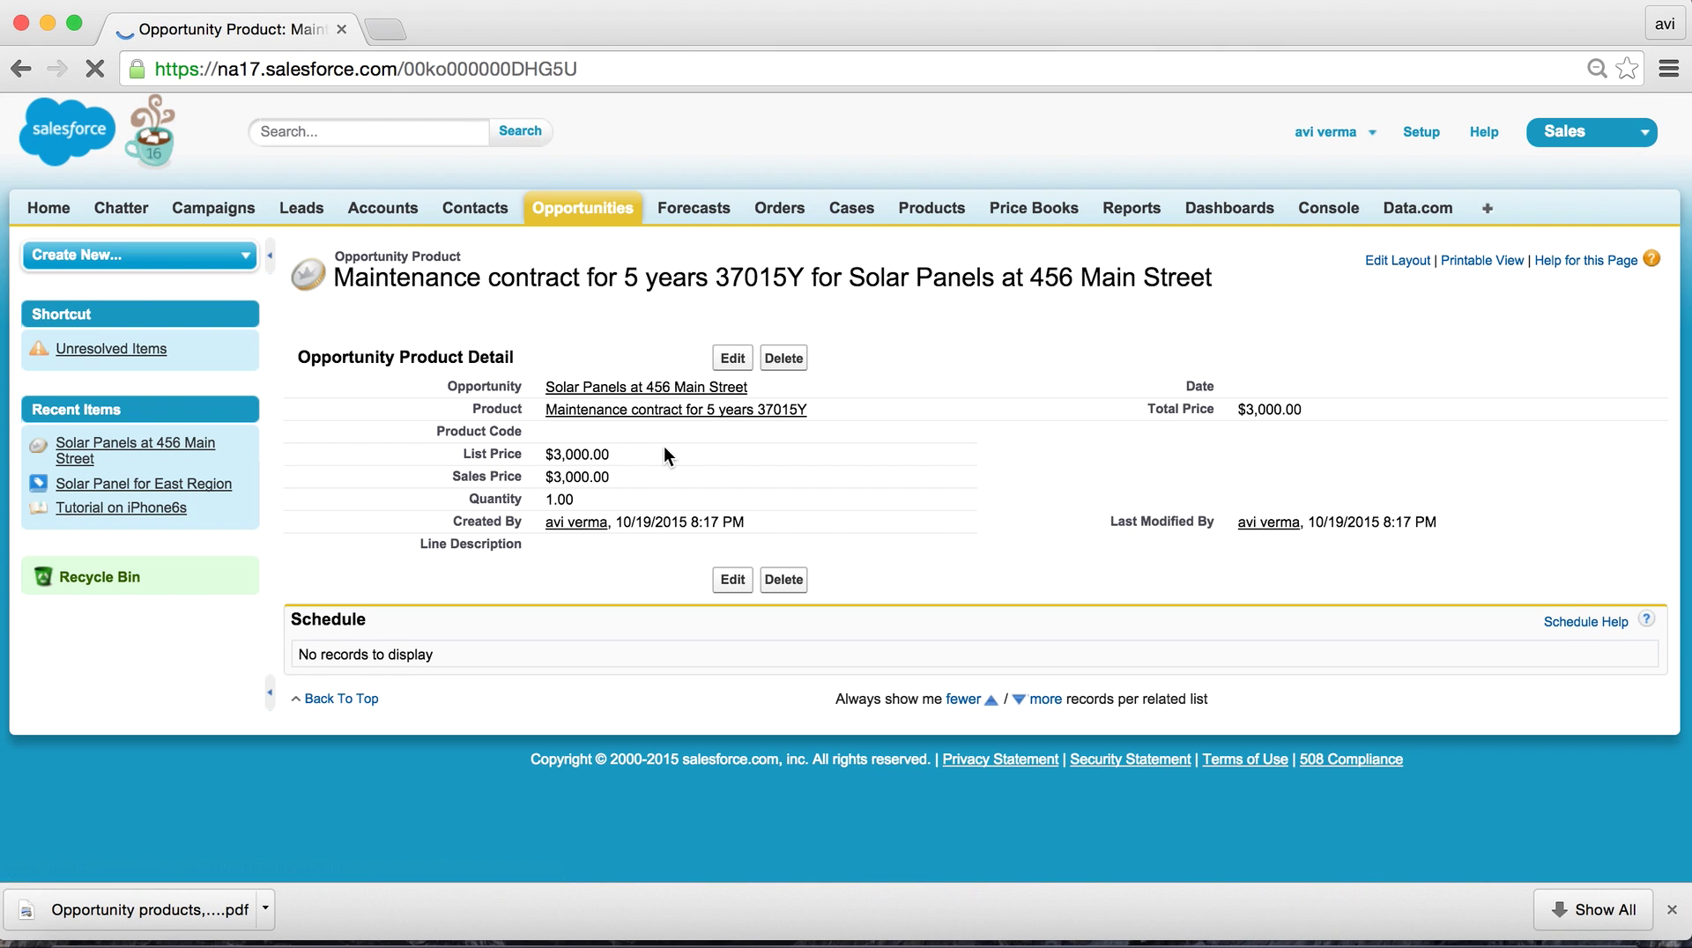
pyautogui.press('super+Tab')
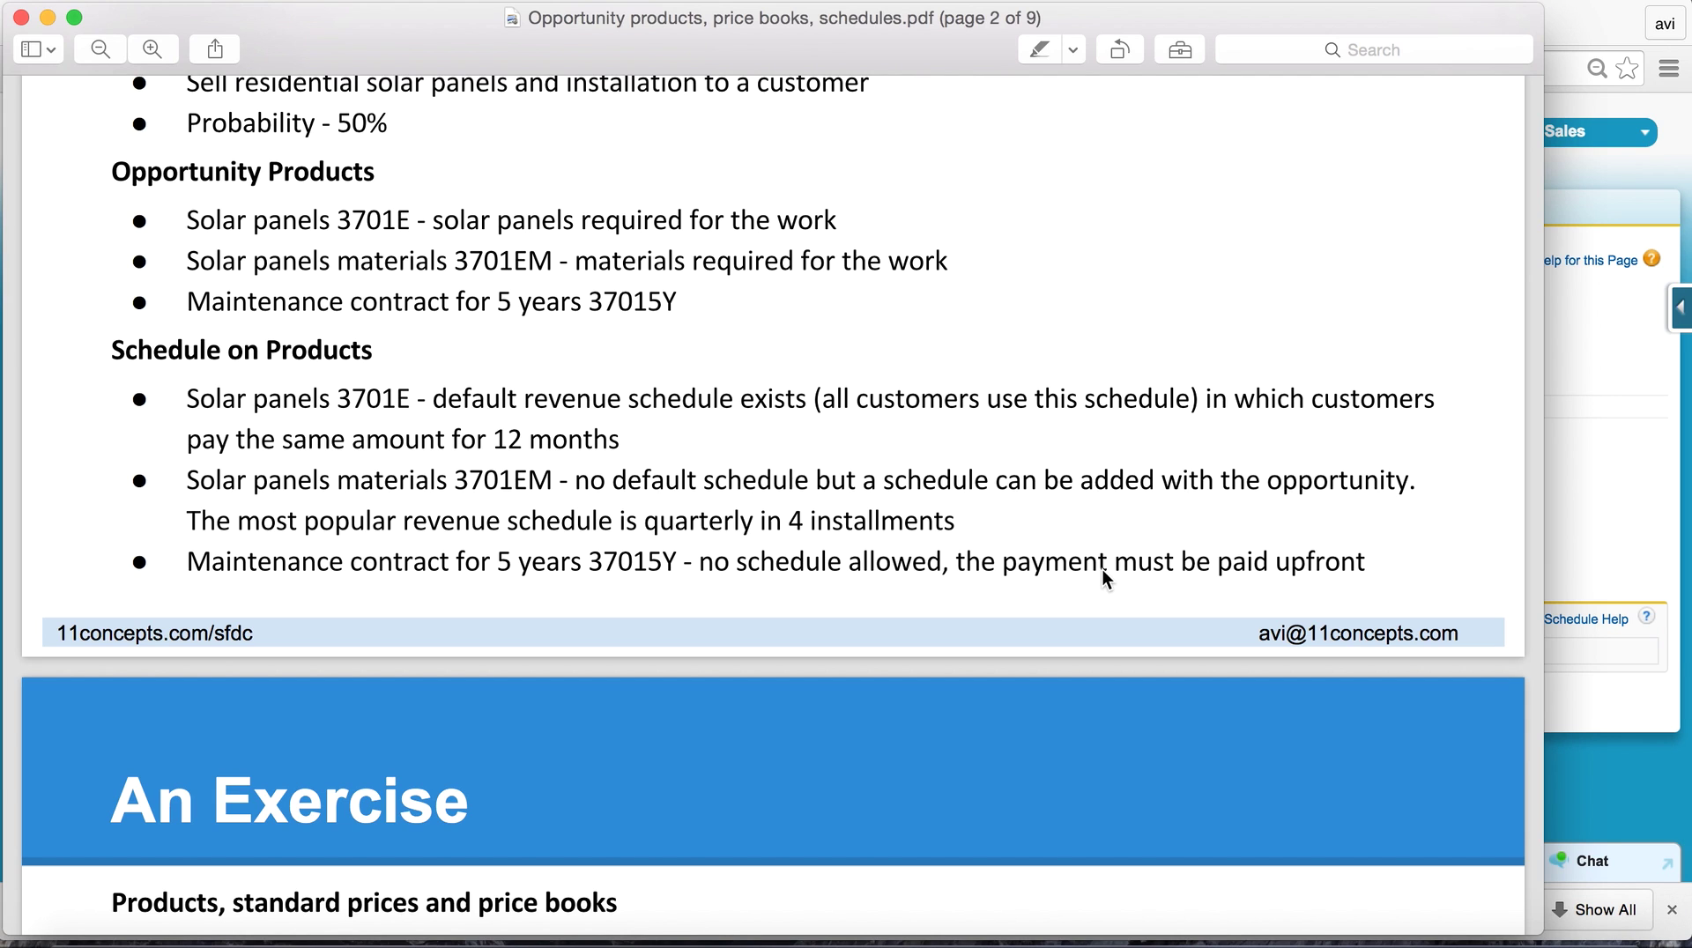
pyautogui.press('super+Tab')
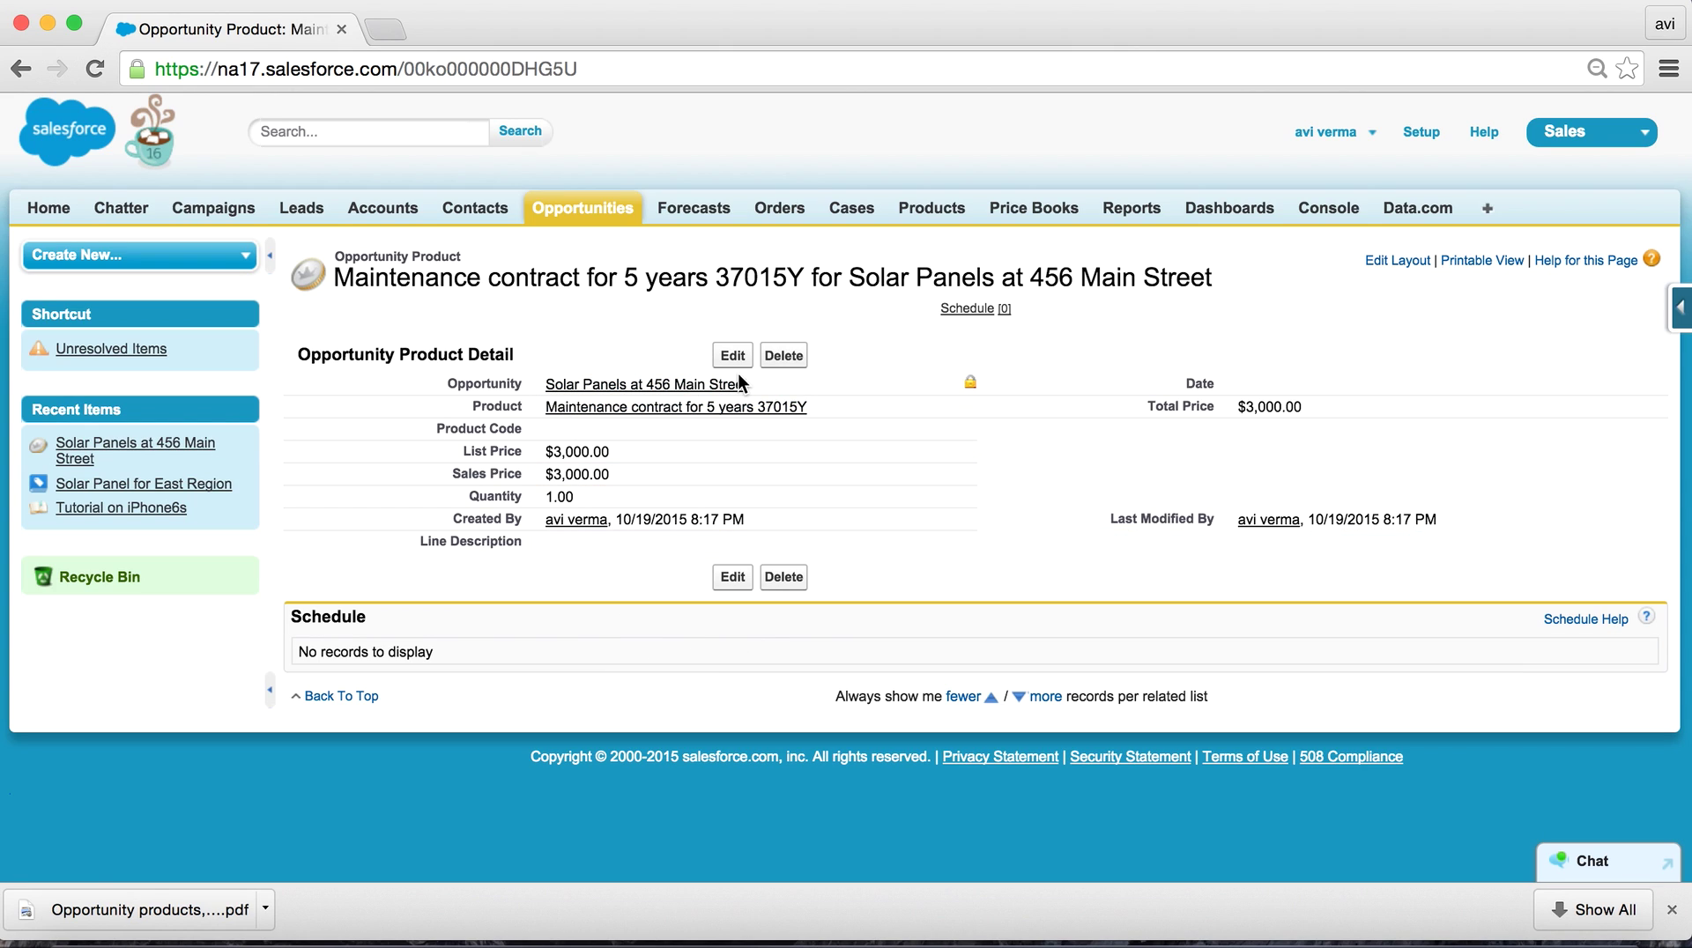
# Step: Go to the Opportunities home page, then scroll the exercise PDF toward the products slide
pyautogui.click(595, 209)
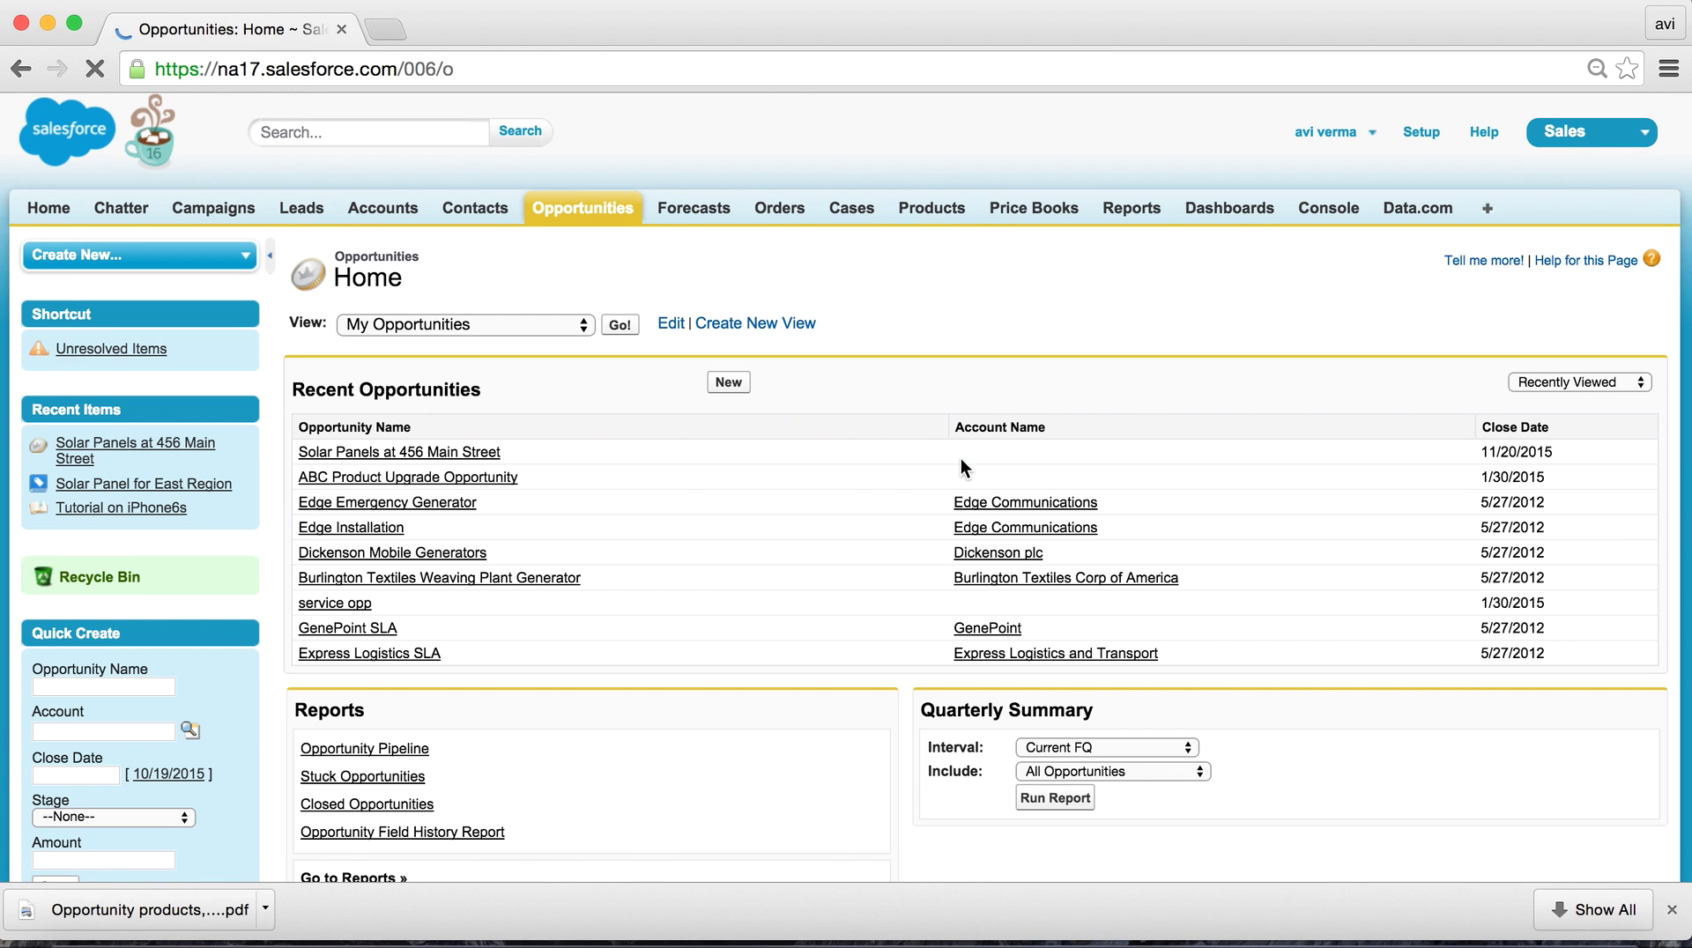
pyautogui.press('super+Tab')
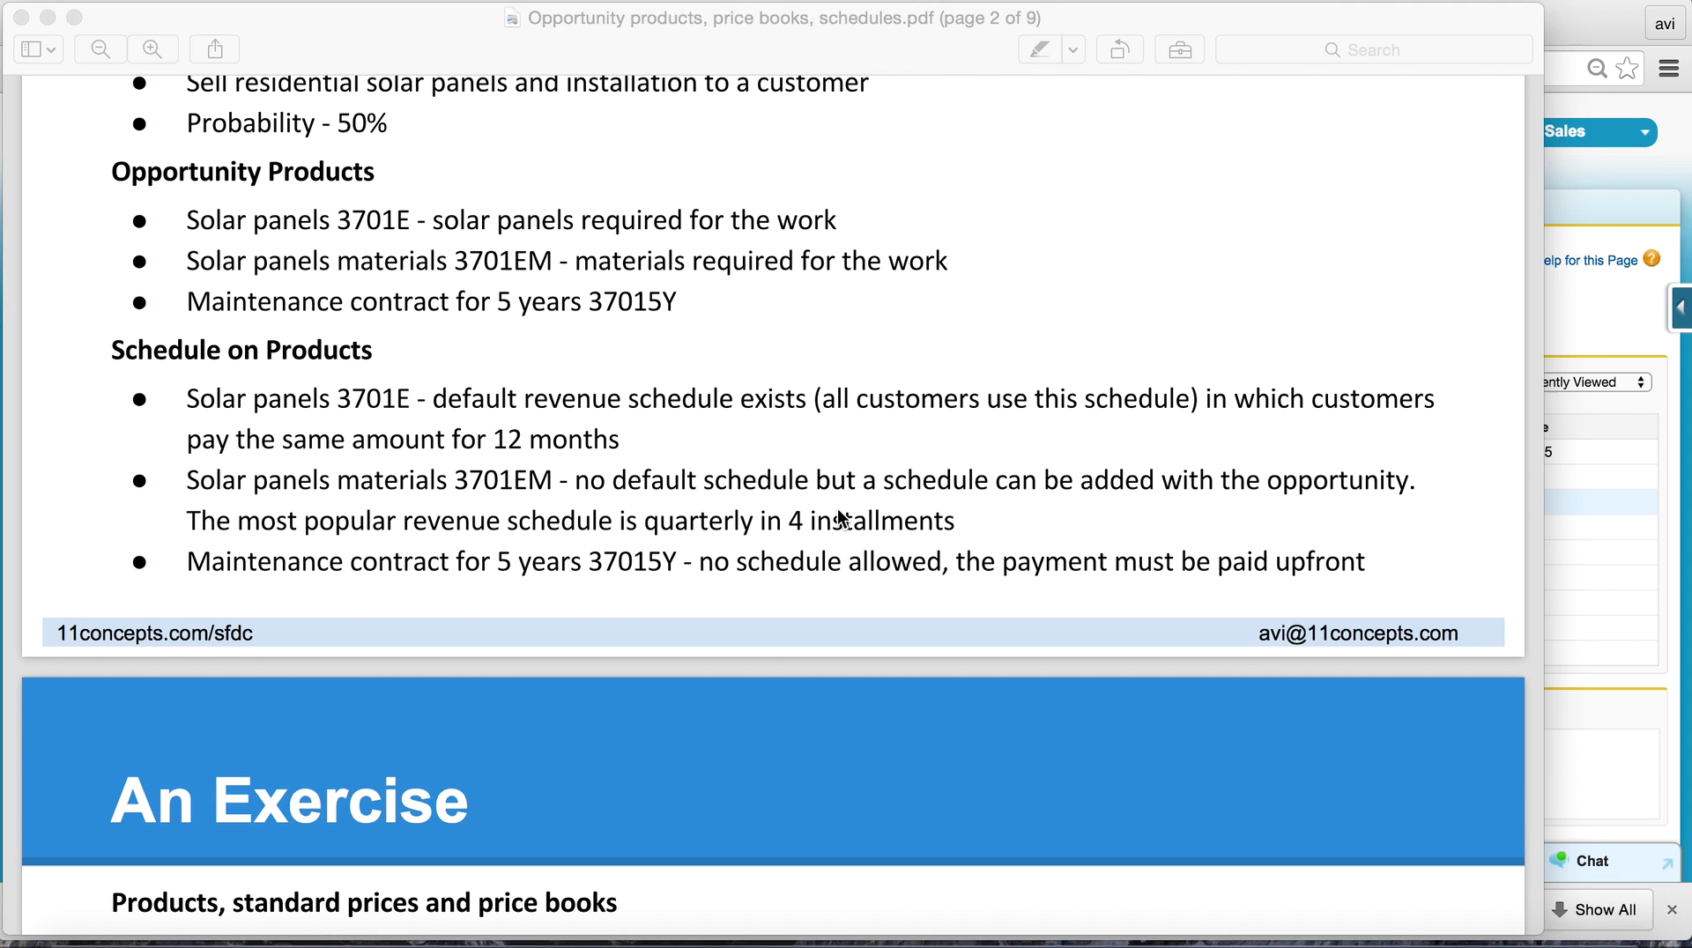
pyautogui.scroll(-5, 828, 371)
pyautogui.scroll(4, 828, 371)
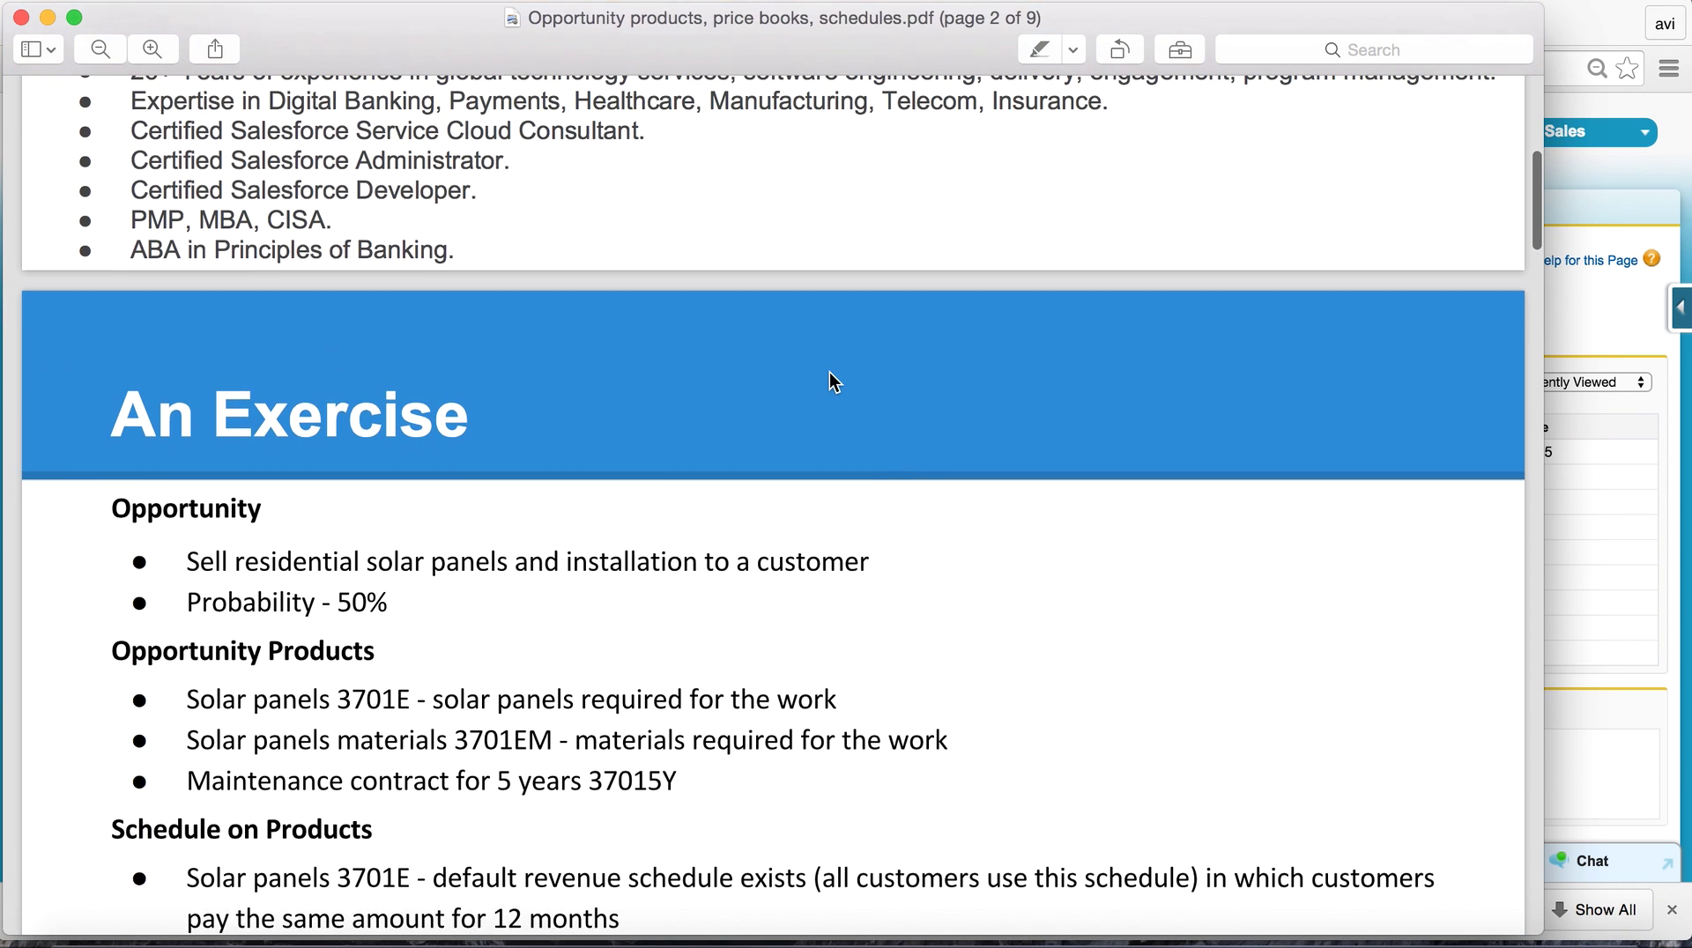
pyautogui.scroll(-4, 828, 372)
pyautogui.scroll(-1, 830, 375)
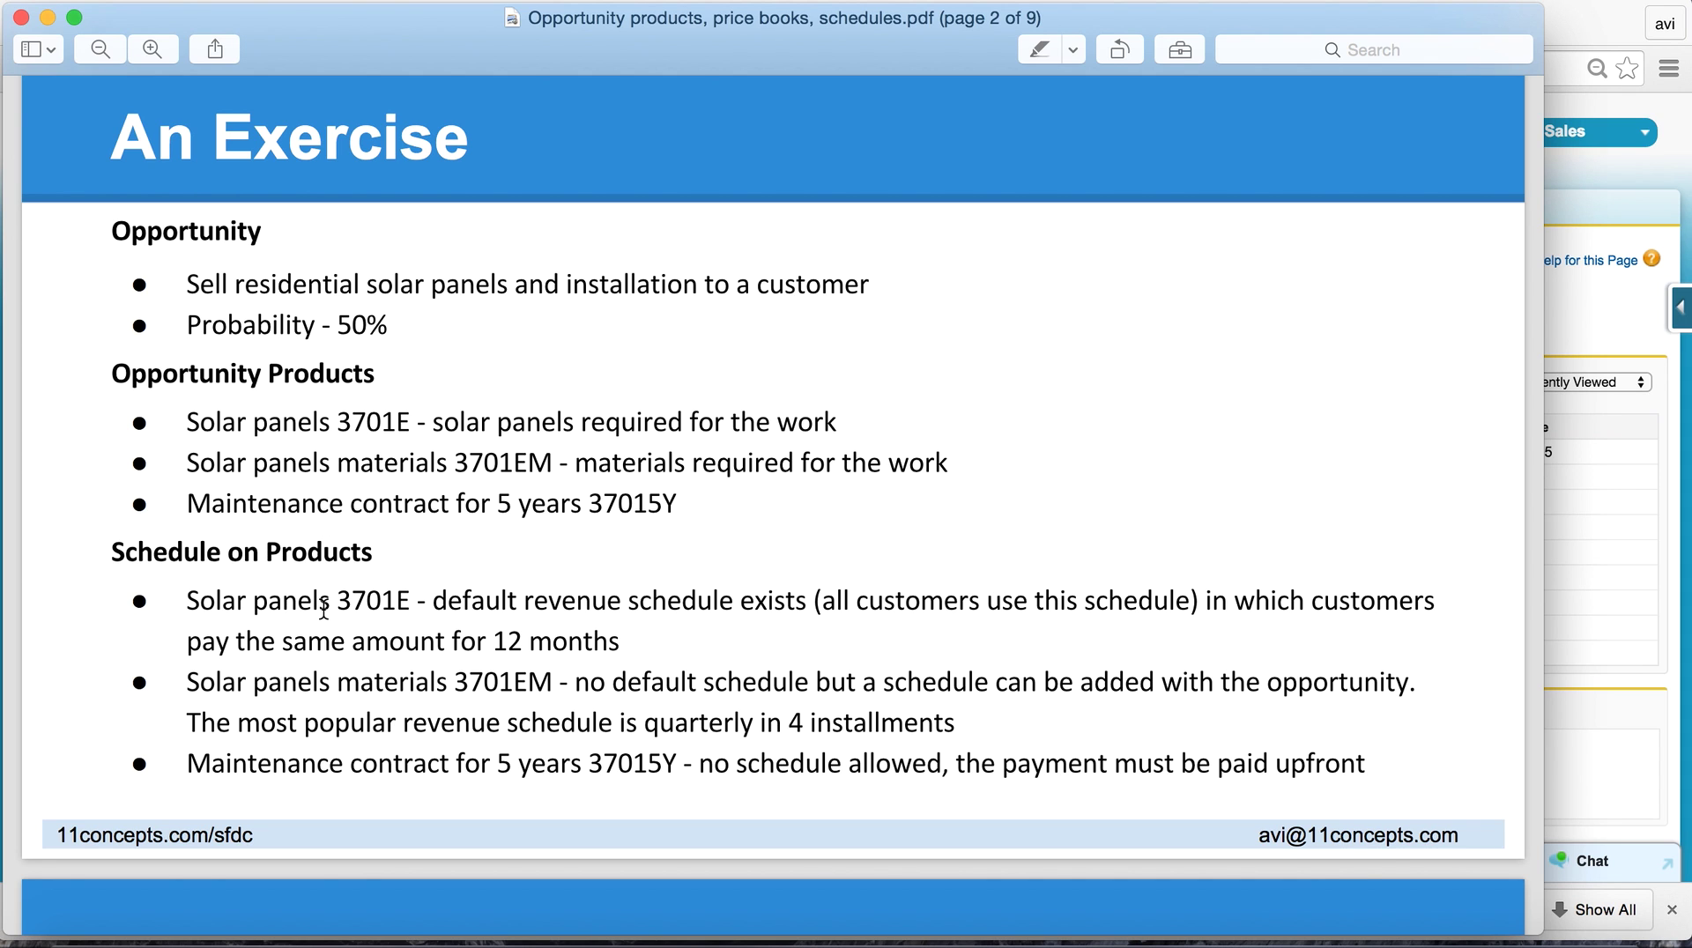
pyautogui.scroll(-10, 324, 608)
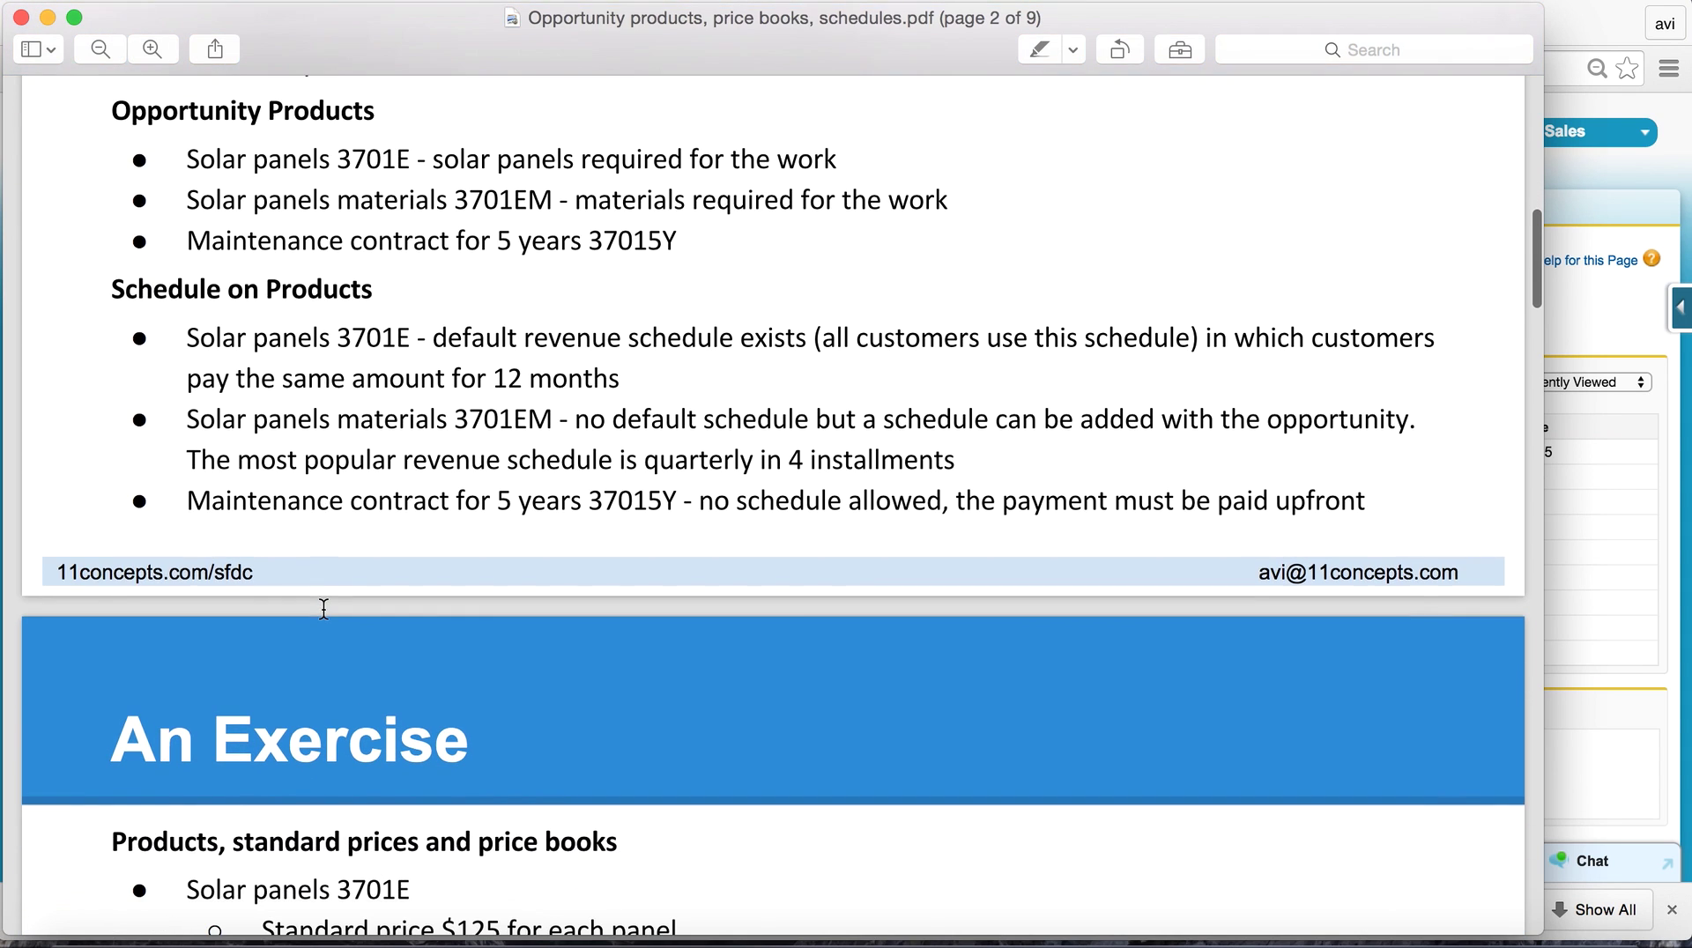
pyautogui.scroll(-15, 323, 608)
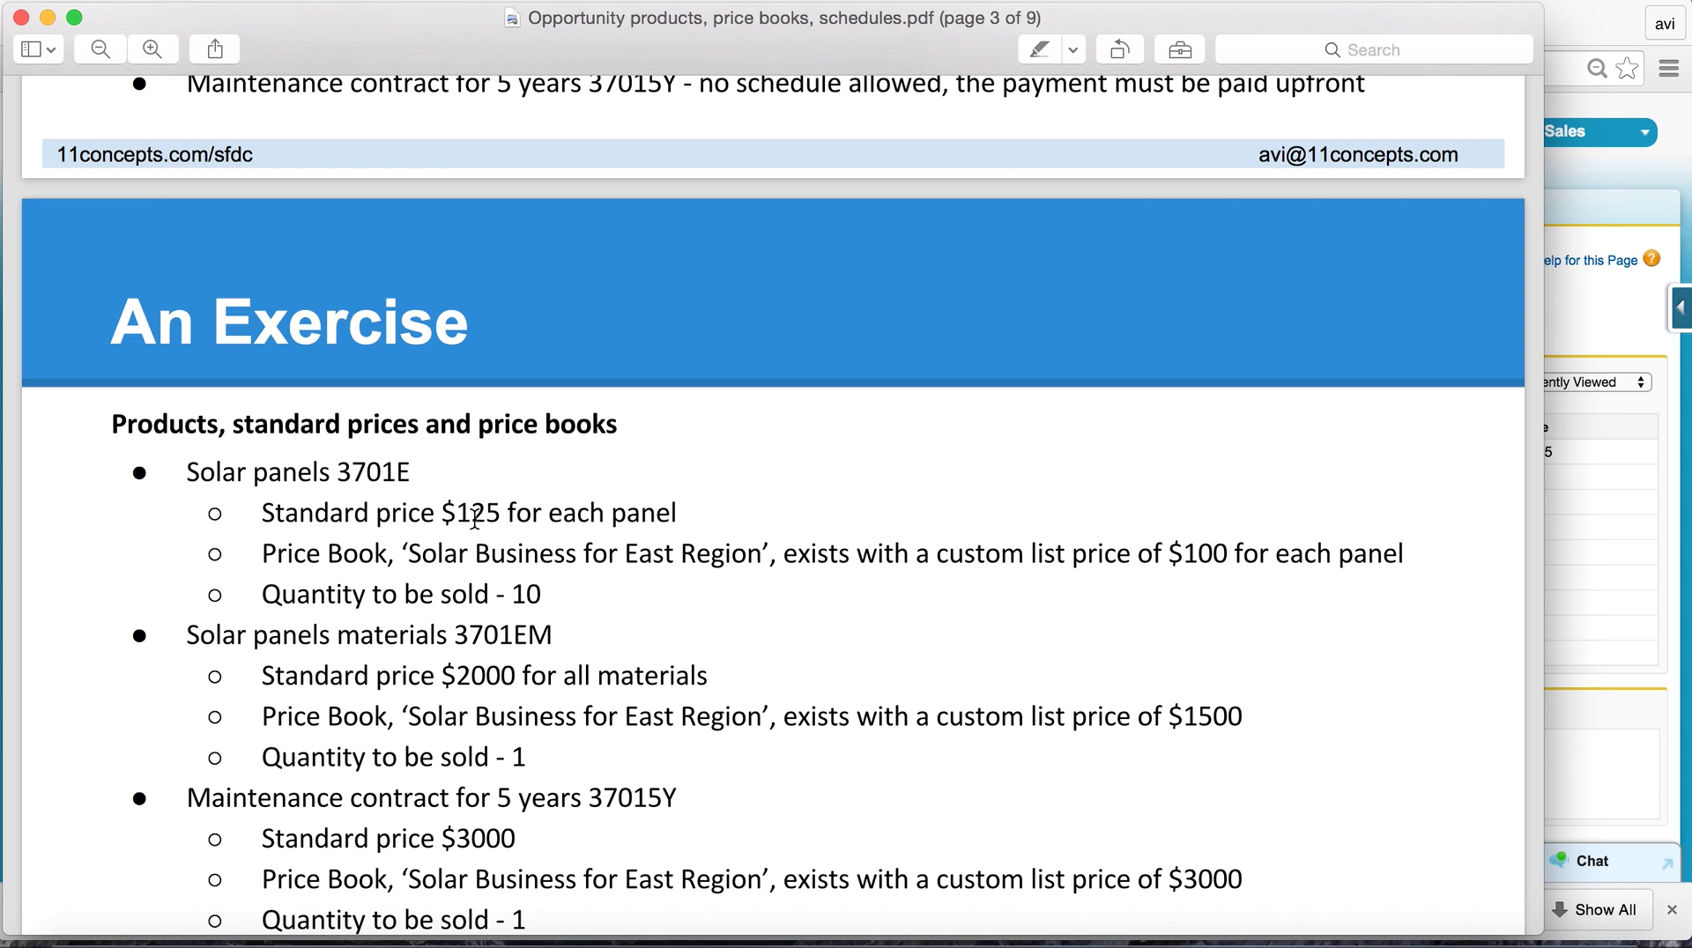
pyautogui.scroll(-2, 595, 554)
# Step: Show page 3 'An Exercise' in the PDF, listing standard prices, East Region prices and quantities
pyautogui.press('super+Tab')
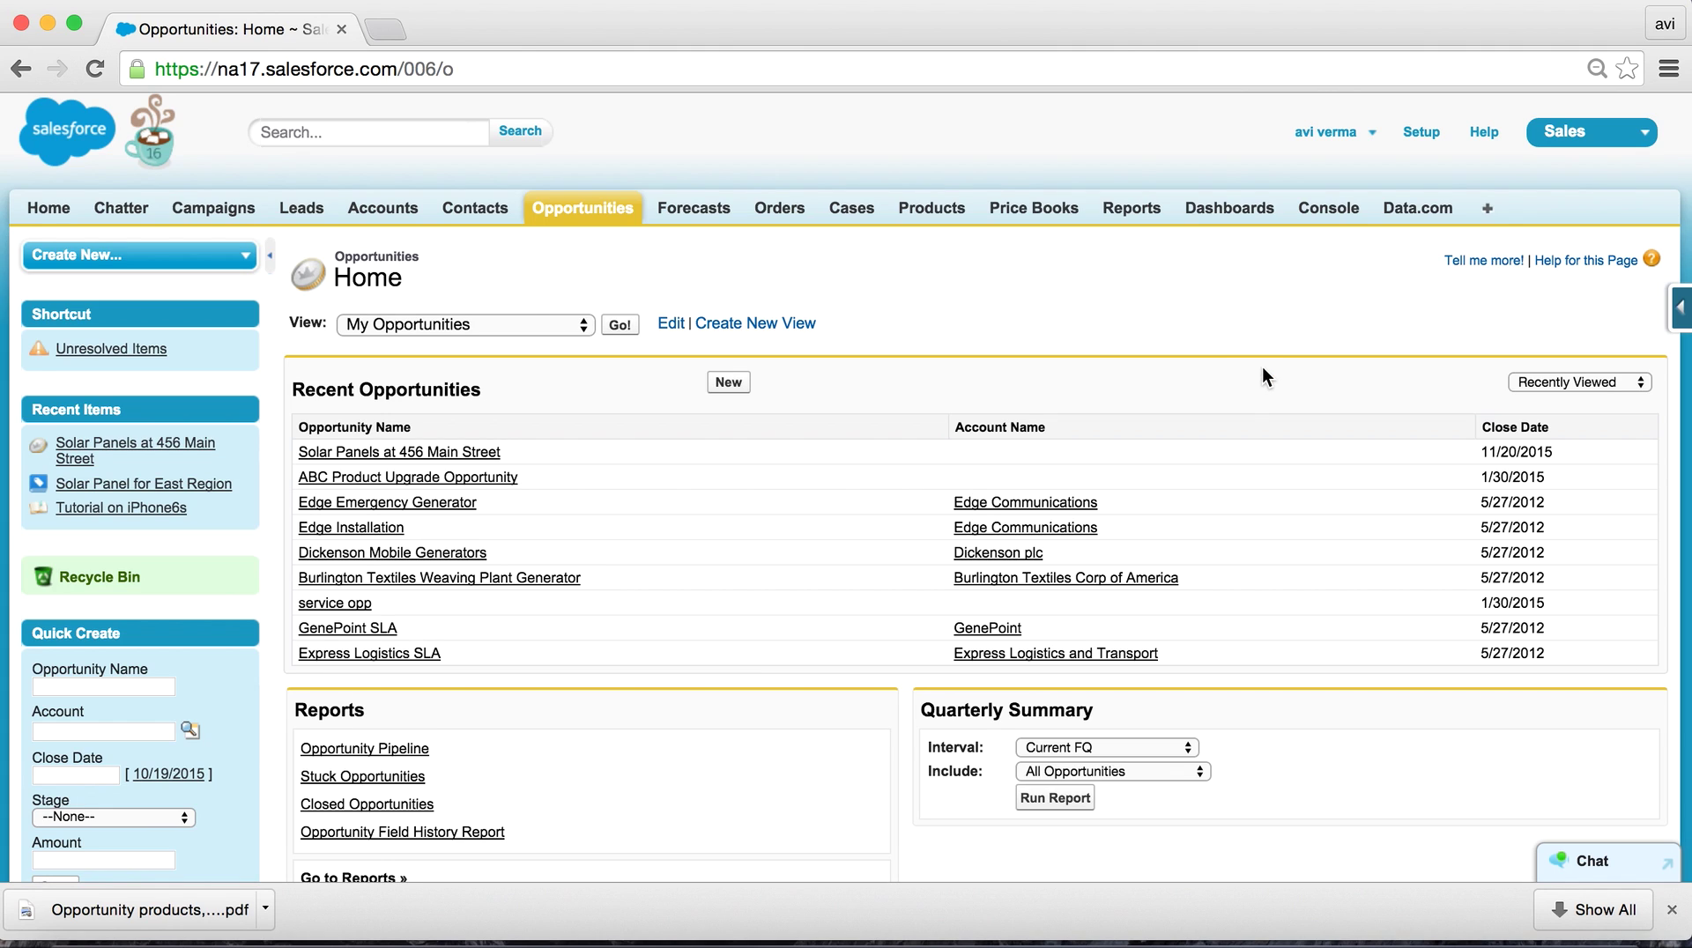
pyautogui.press('super+Tab')
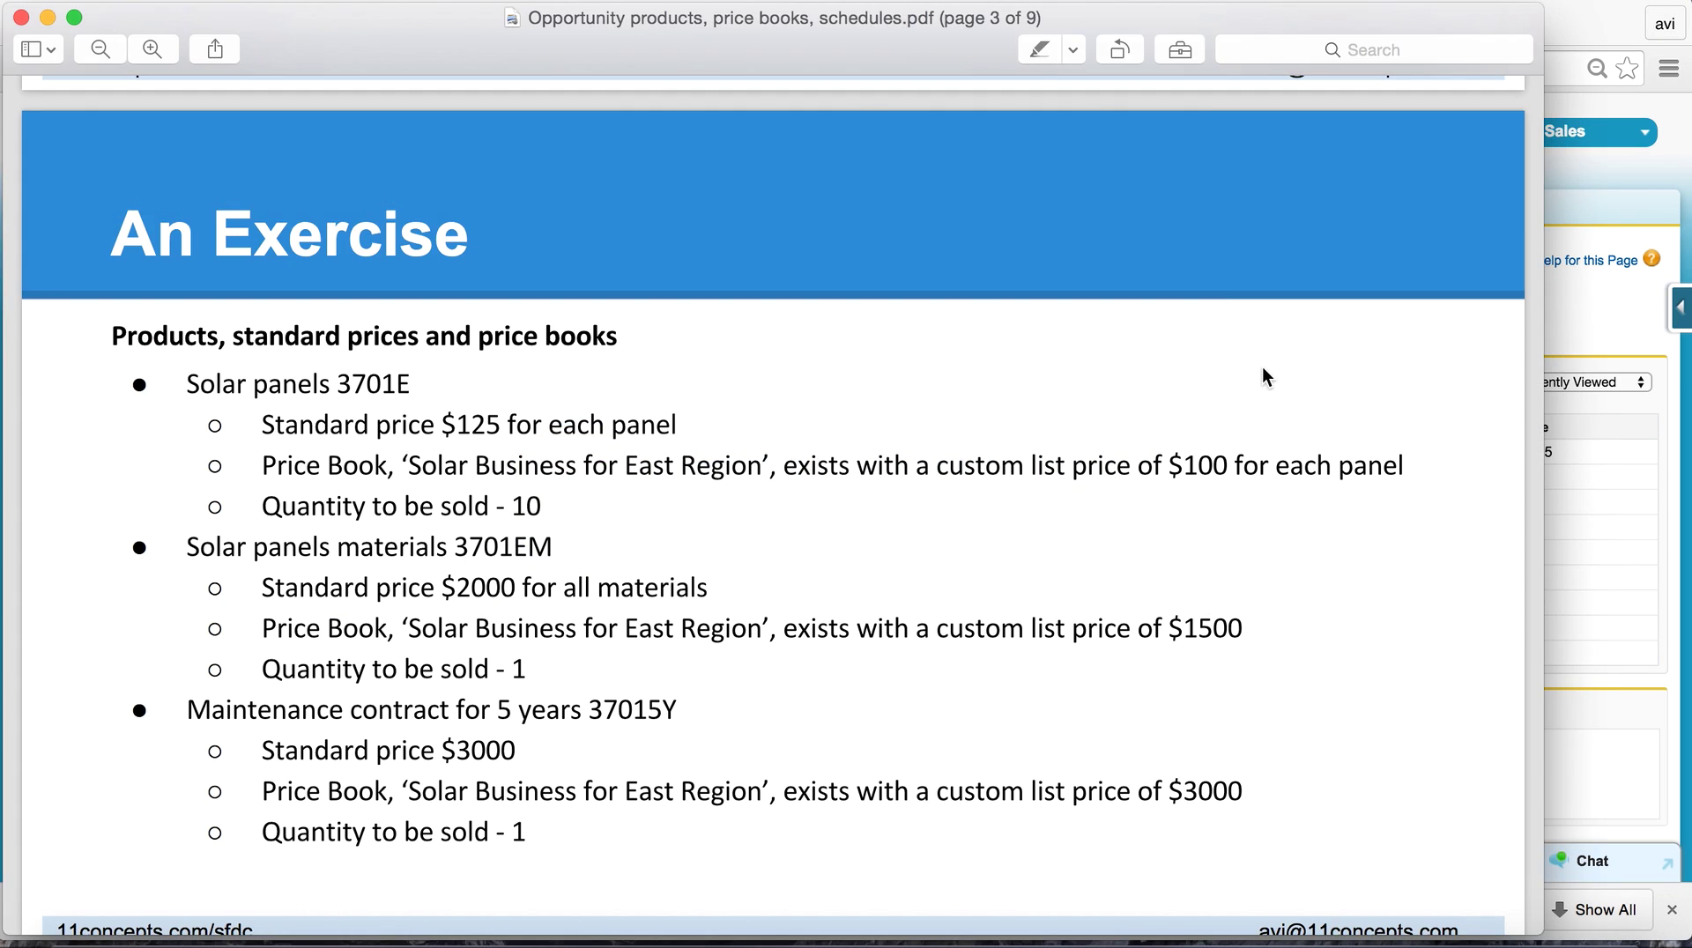
pyautogui.scroll(-5, 1350, 553)
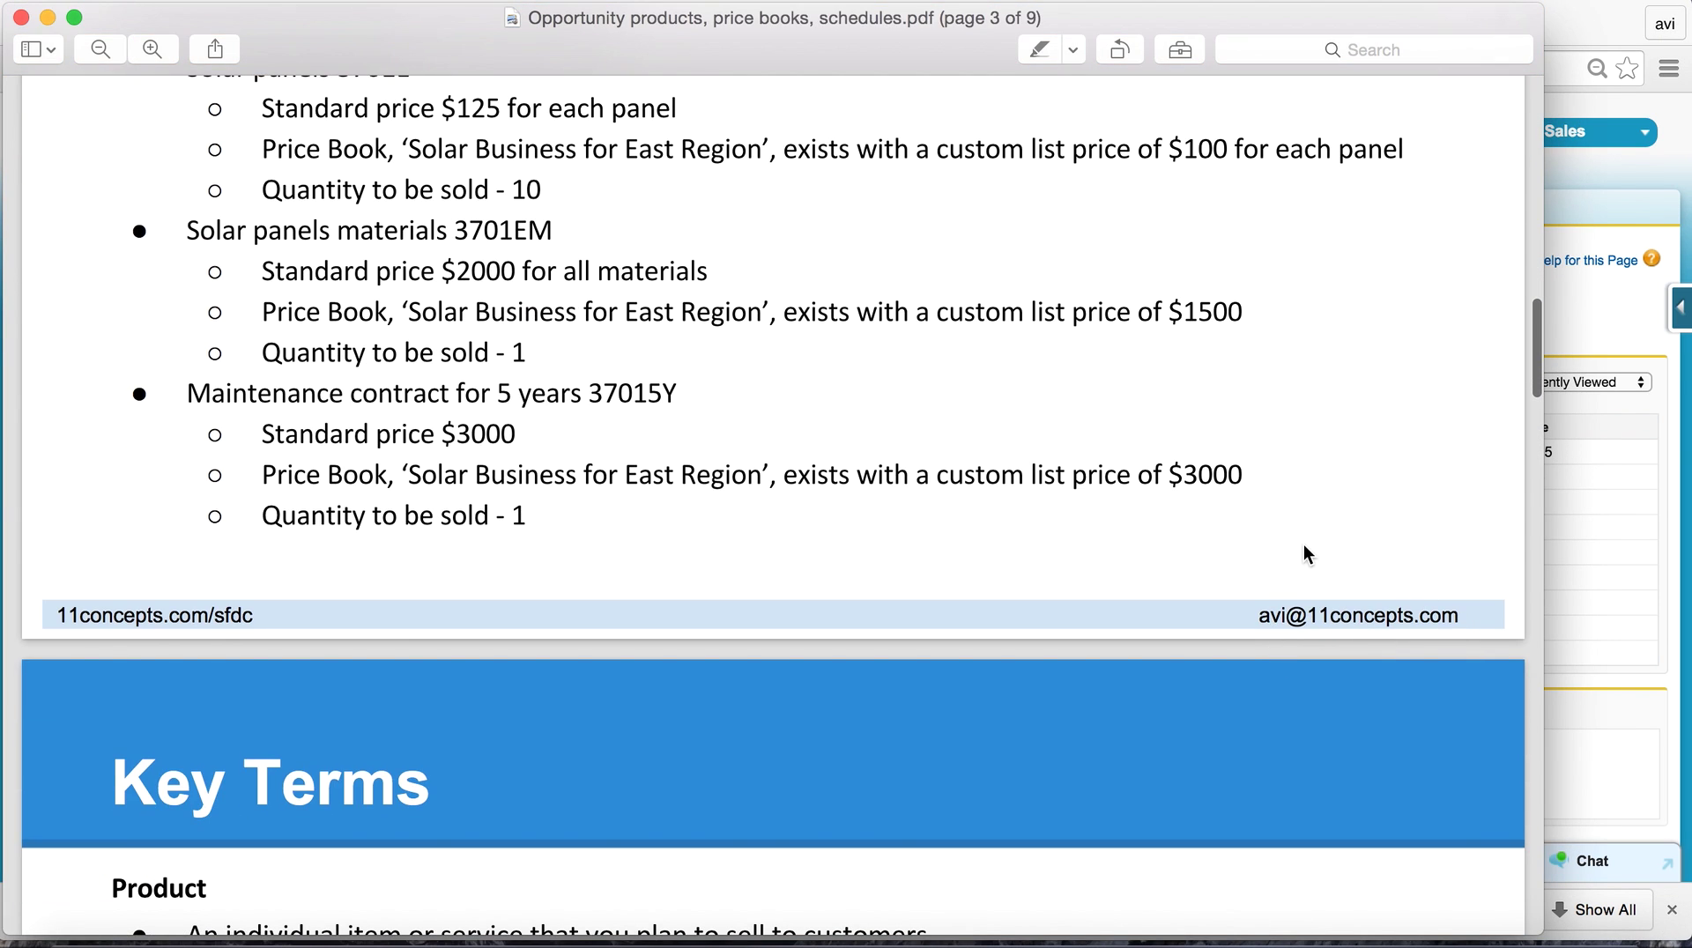
pyautogui.scroll(3, 1305, 553)
pyautogui.scroll(3, 1303, 545)
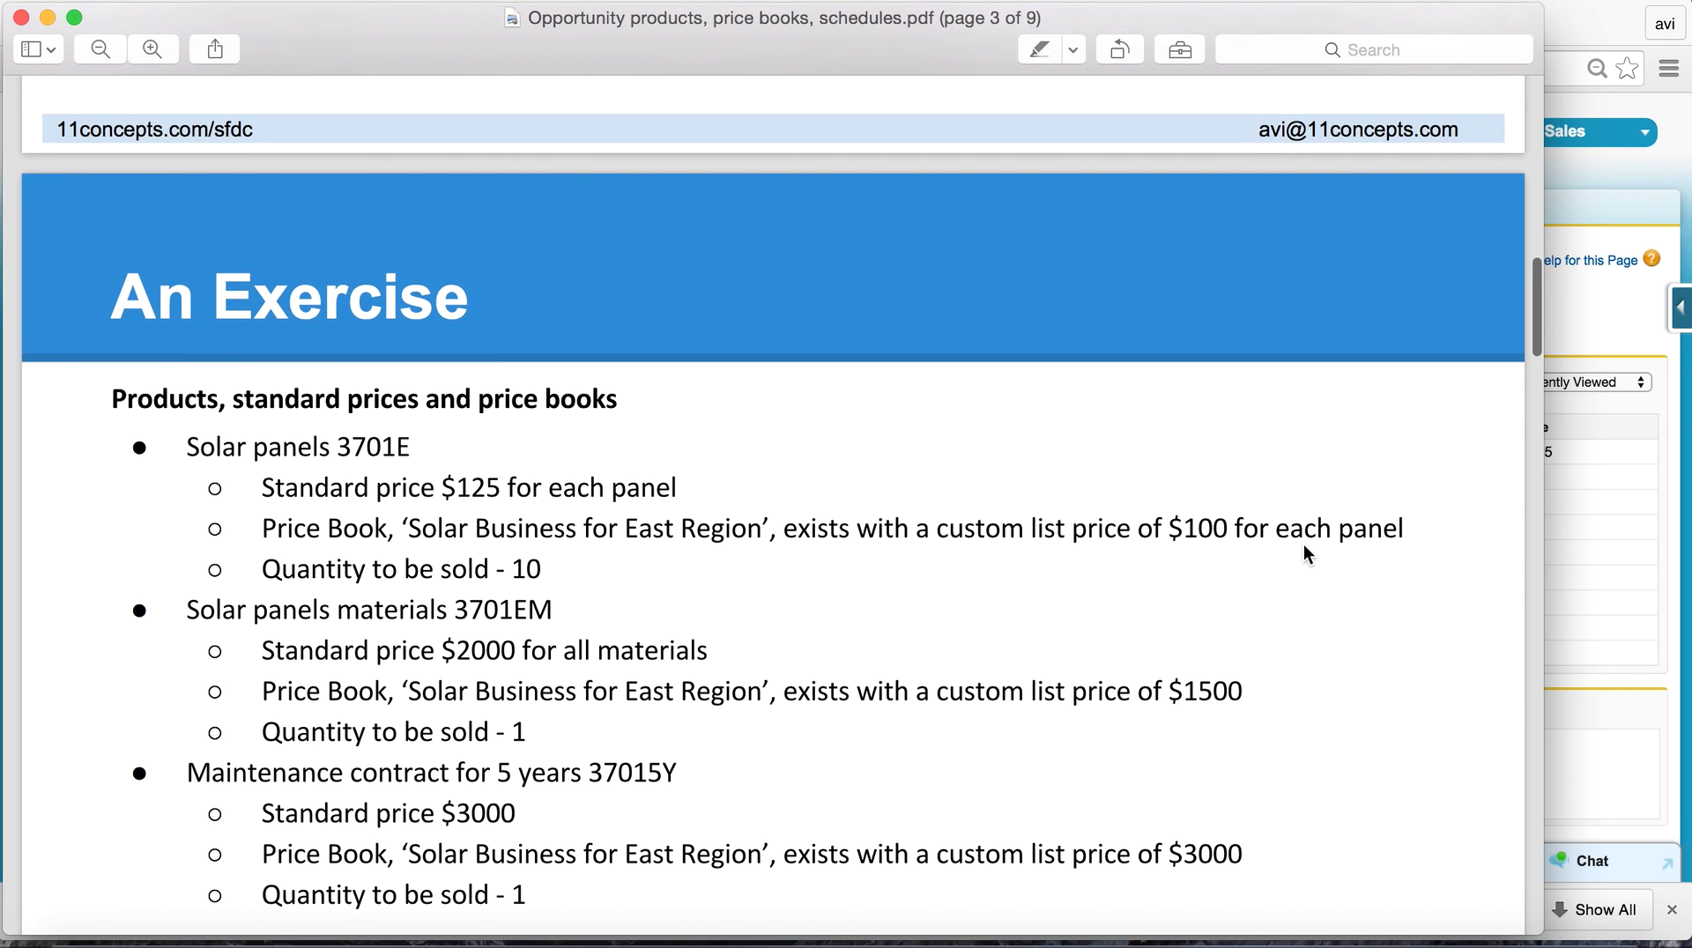
pyautogui.scroll(-1, 1306, 555)
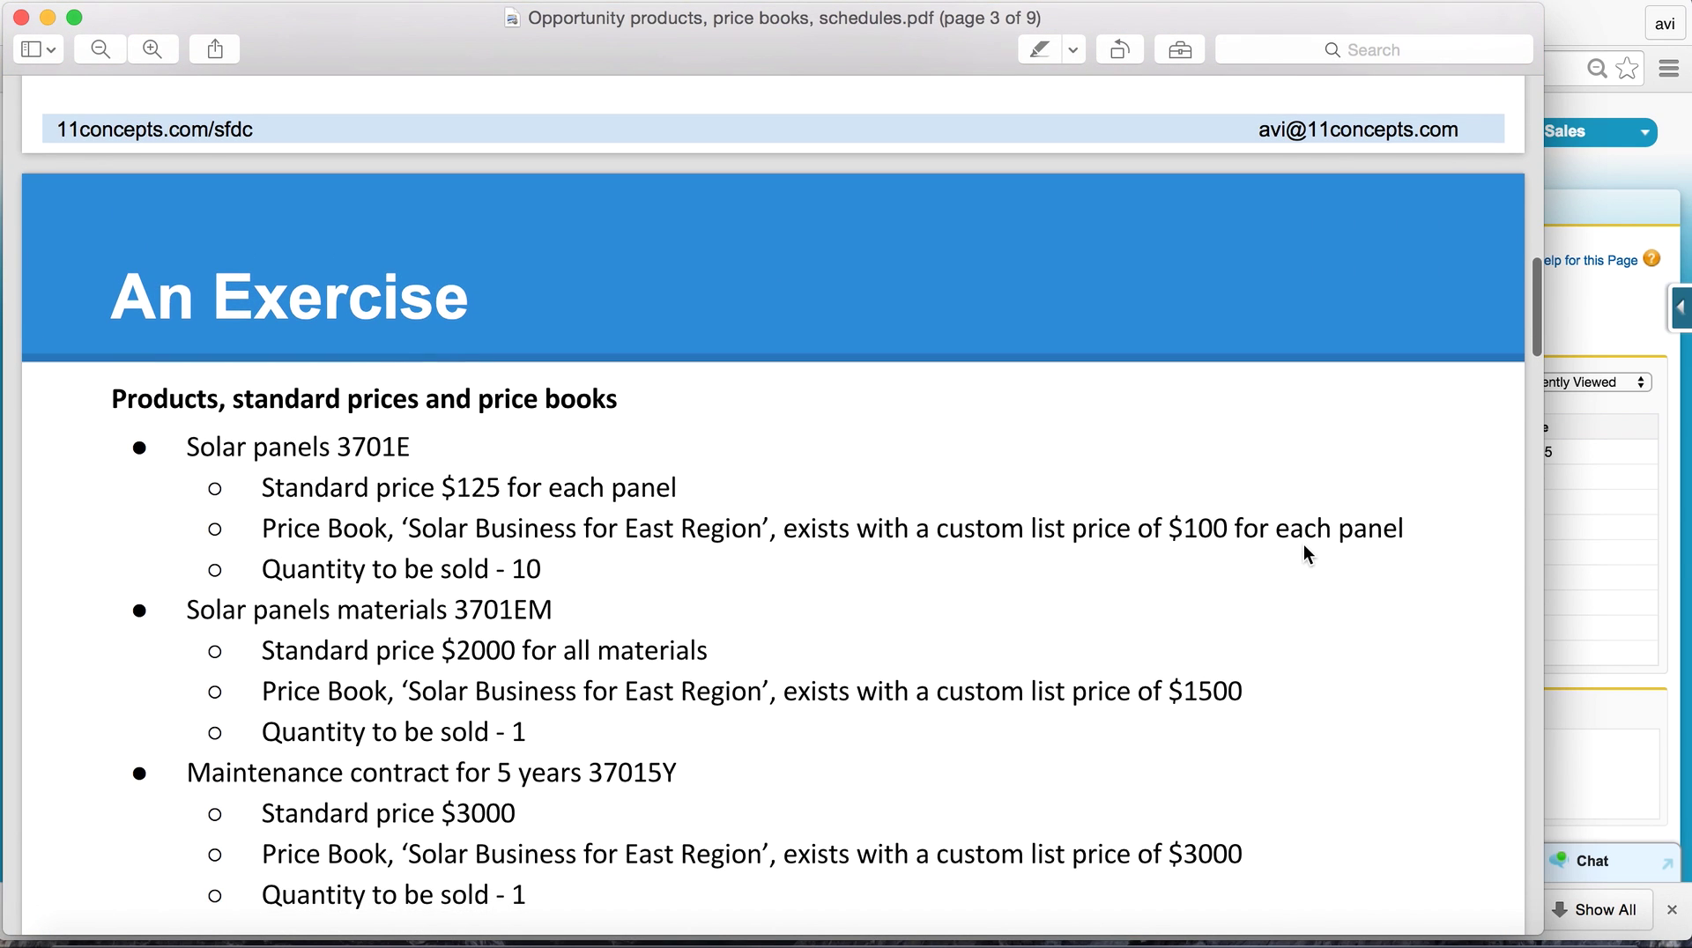